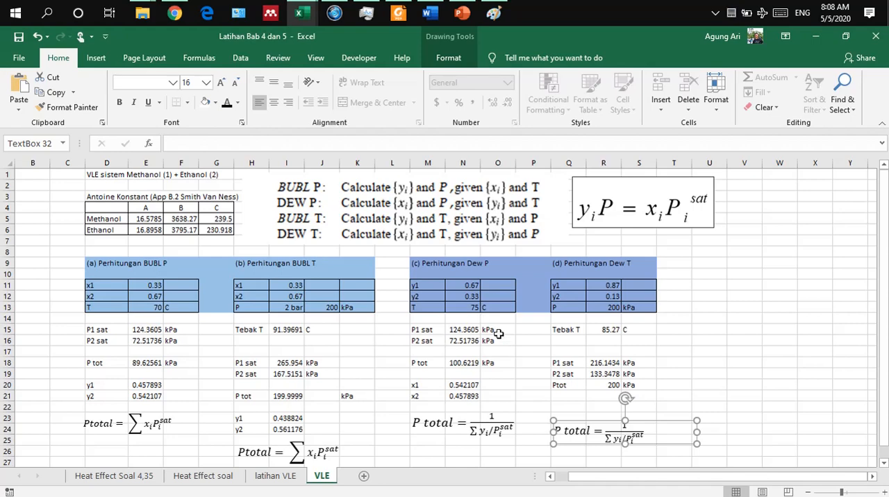
click(731, 373)
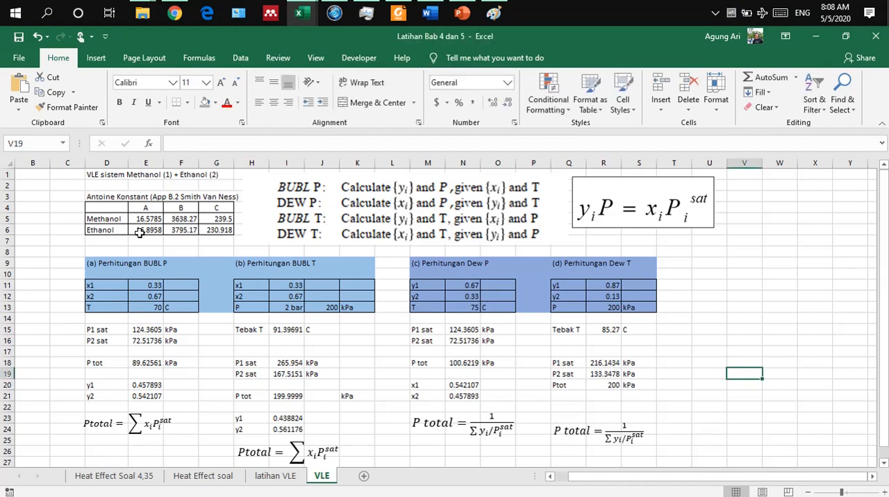
scroll(140, 232, down, 2)
scroll(139, 233, right, 3)
scroll(140, 232, left, 4)
scroll(140, 233, up, 2)
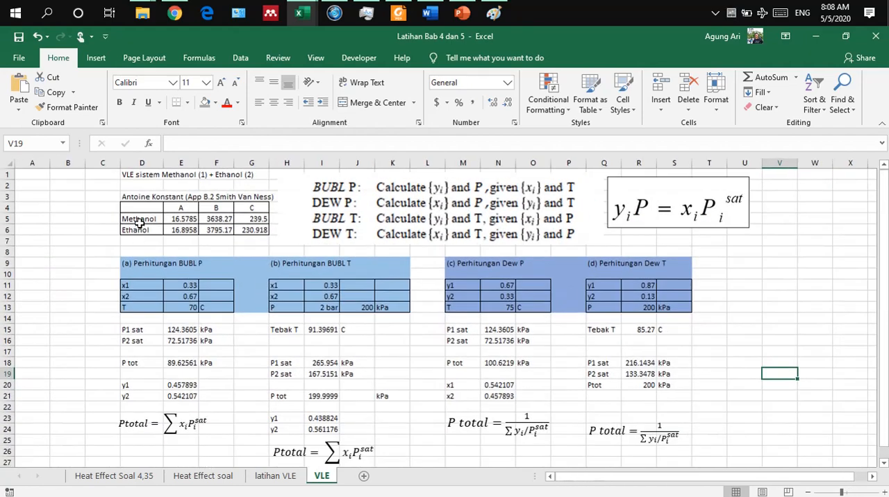
ctrl+scroll(139, 223, up, 2)
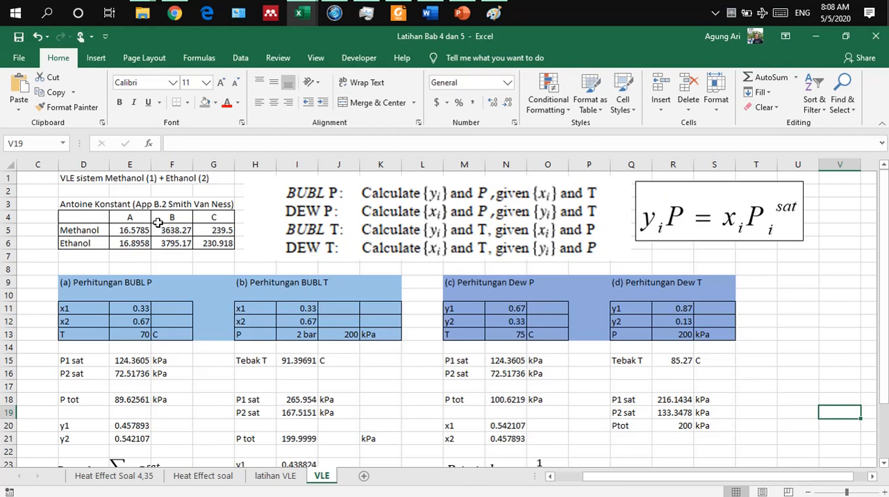
Step: Examine the Dew P section's given y1, y2 and T values and its P1 sat formula in N15
click(459, 310)
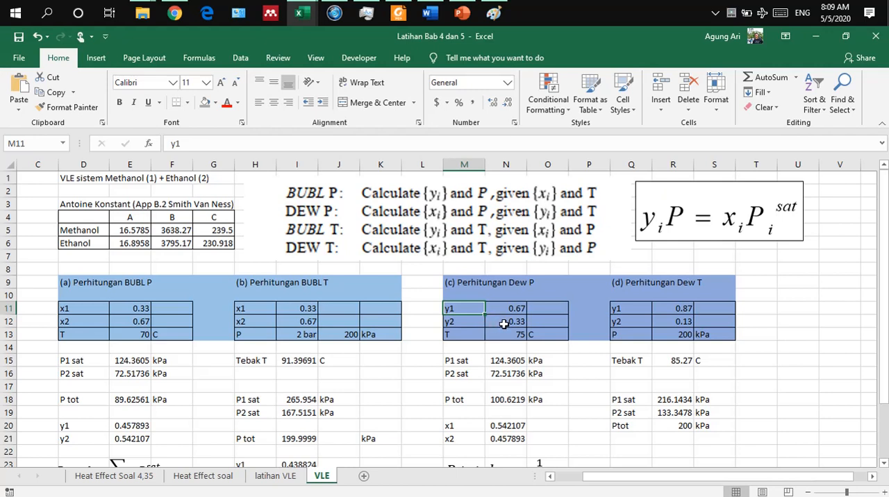
click(453, 338)
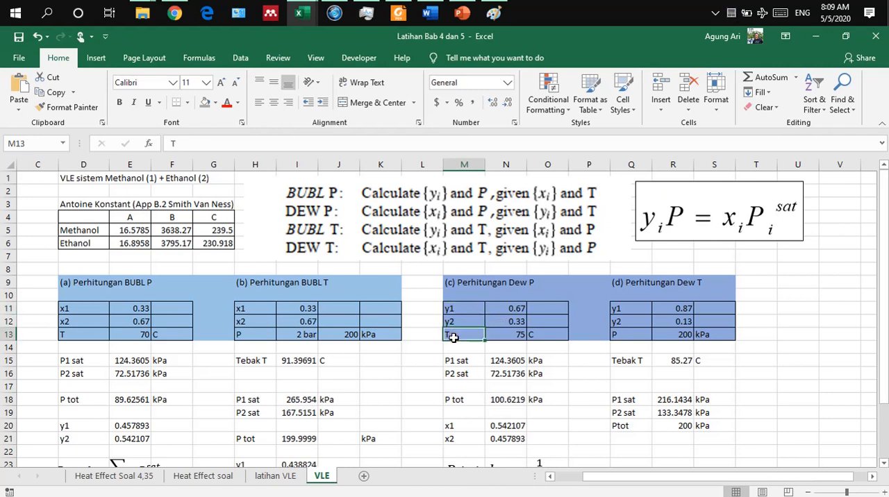
click(463, 307)
drag(468, 311, 507, 322)
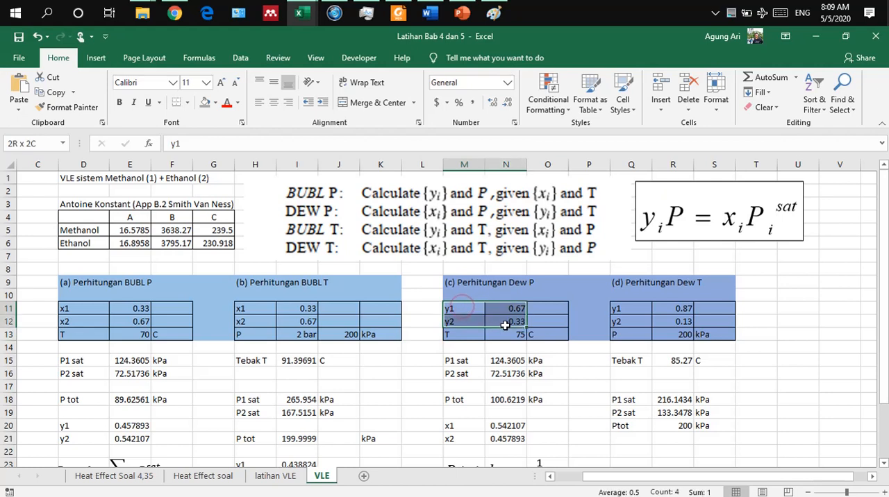
click(503, 335)
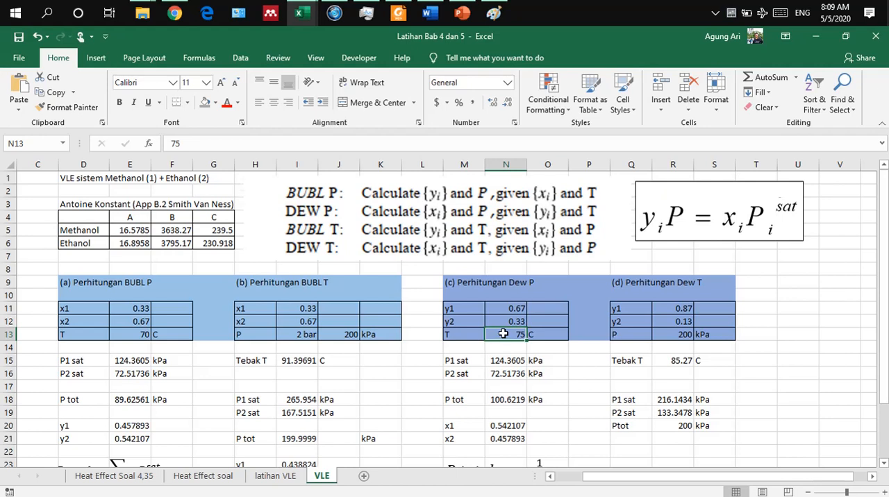
scroll(503, 334, down, 1)
scroll(502, 334, down, 1)
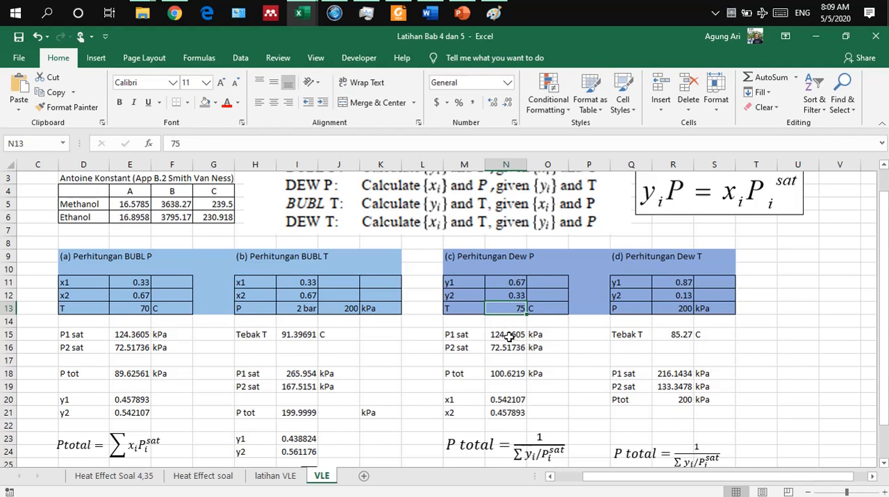
click(510, 336)
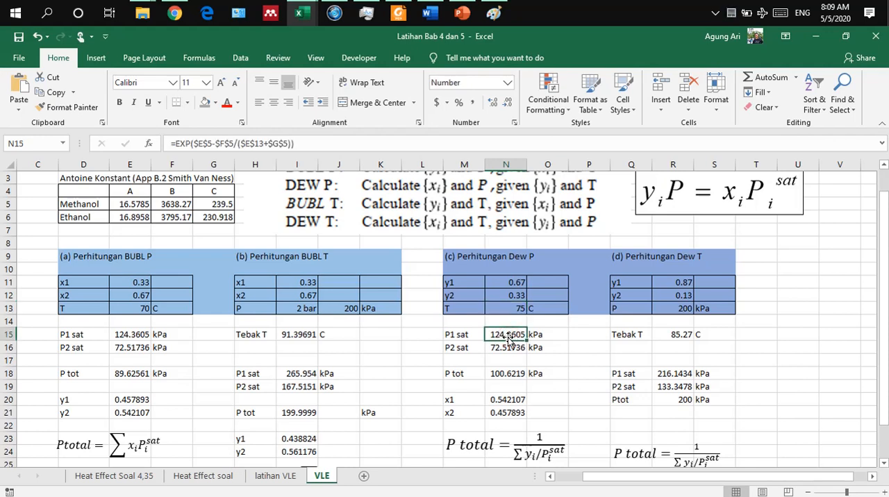
double_click(510, 336)
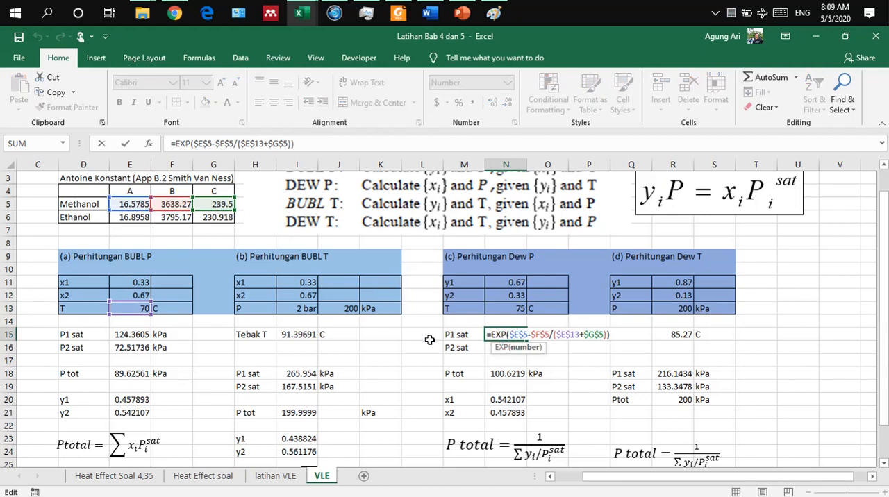
key(Return)
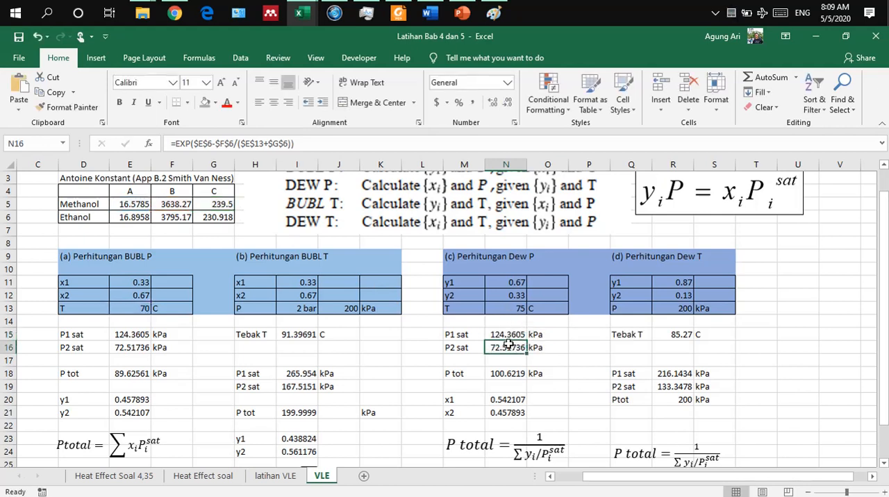
Step: Make the Dew P section's P2 sat formula in N16 take its temperature from cell N13
double_click(508, 345)
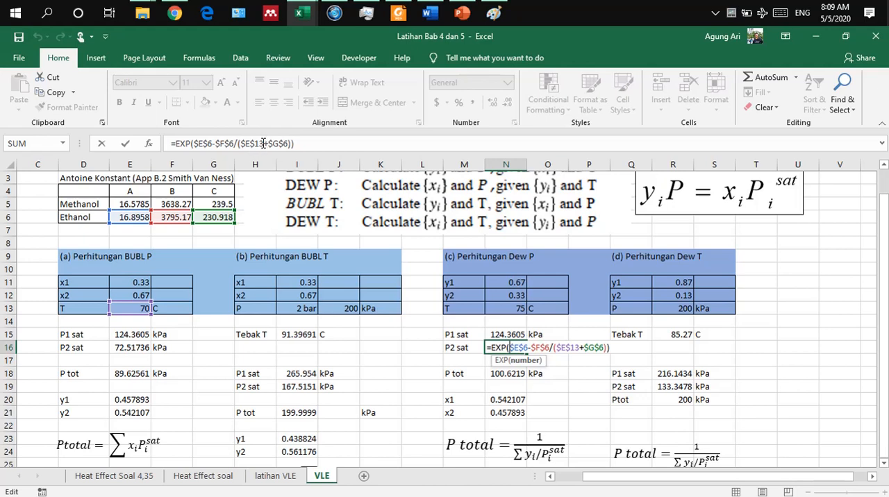
double_click(251, 144)
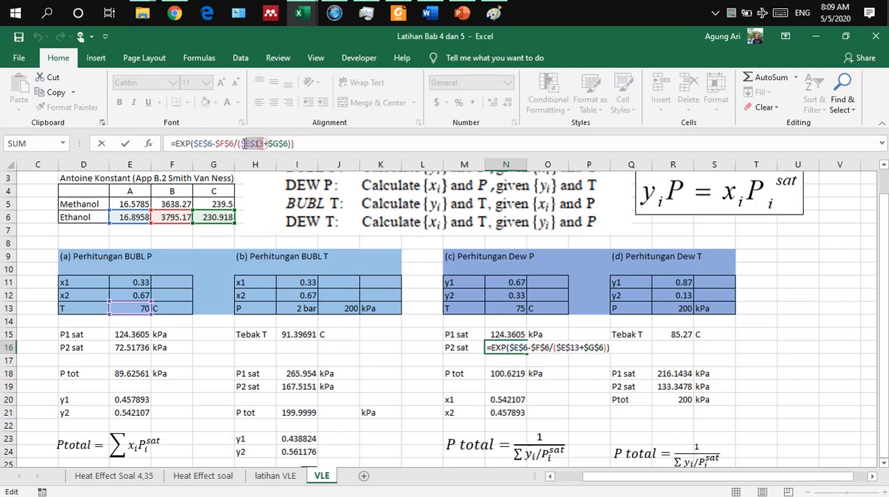
drag(245, 144, 243, 144)
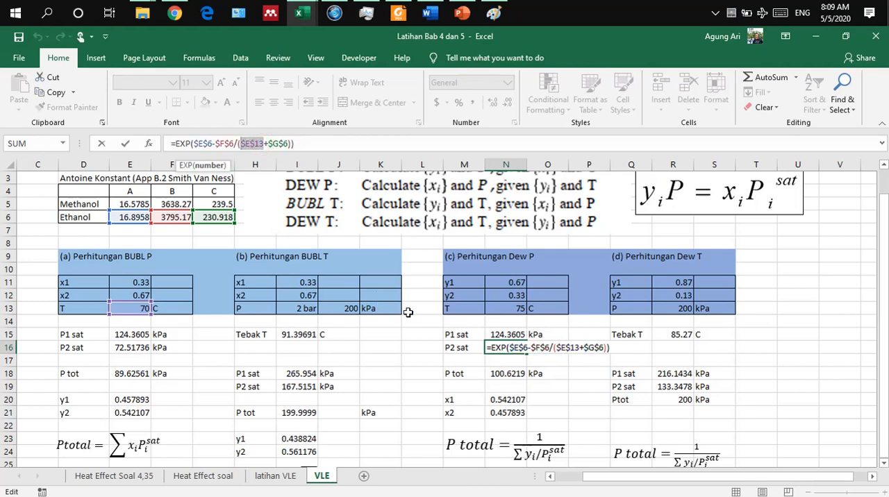
click(505, 309)
key(Return)
Step: Make the Dew P section's P1 sat formula in N15 take its temperature from cell N13
click(511, 334)
double_click(510, 334)
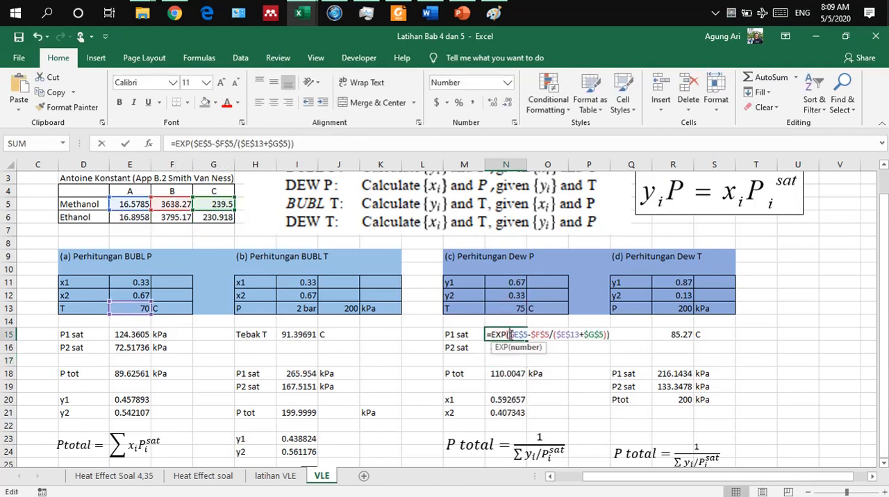
drag(265, 143, 240, 143)
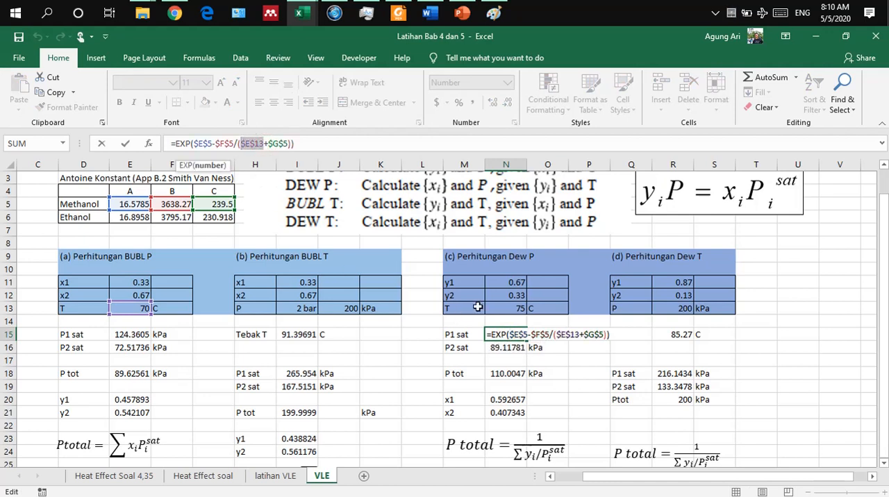
click(508, 309)
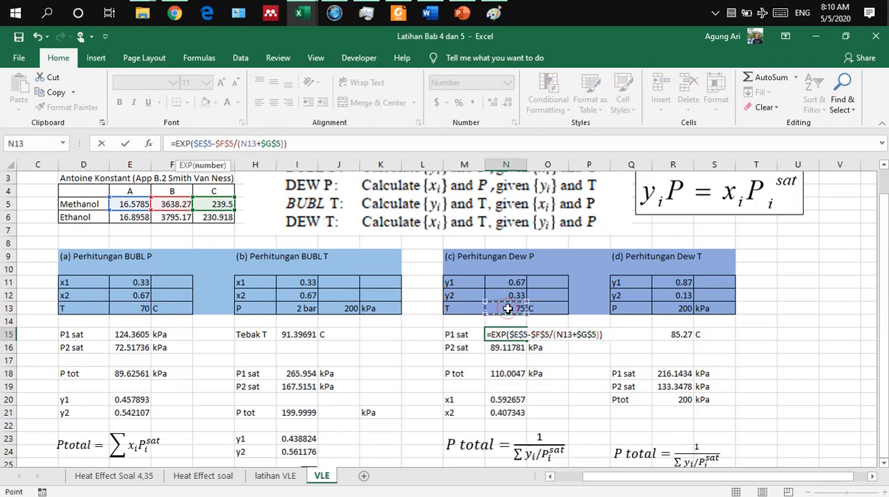
key(Return)
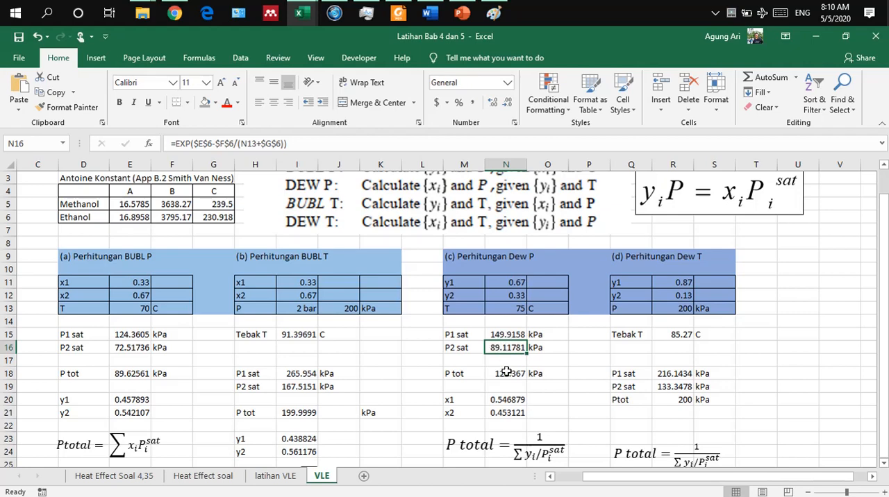
Step: Examine the Dew P section's P tot formula in N18 and the liquid composition formulas for x1 and x2 in N20 and N21
scroll(505, 373, down, 1)
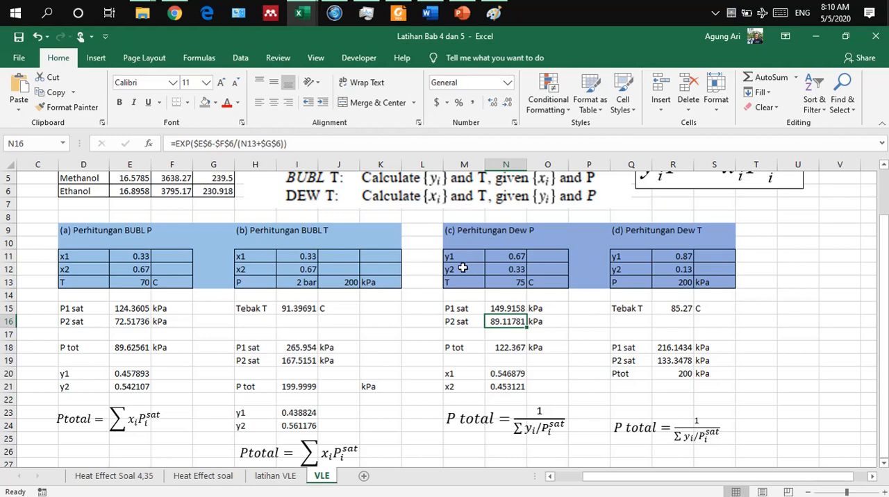
scroll(234, 413, down, 1)
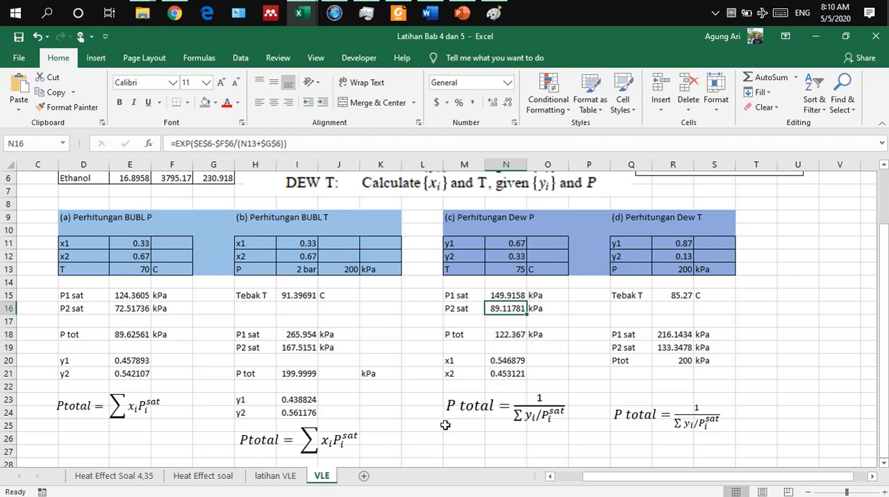
click(529, 375)
click(514, 332)
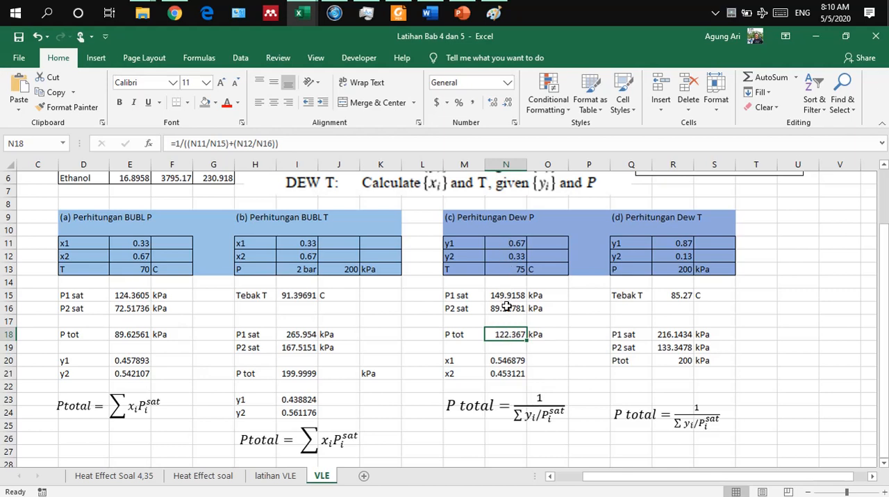
double_click(507, 335)
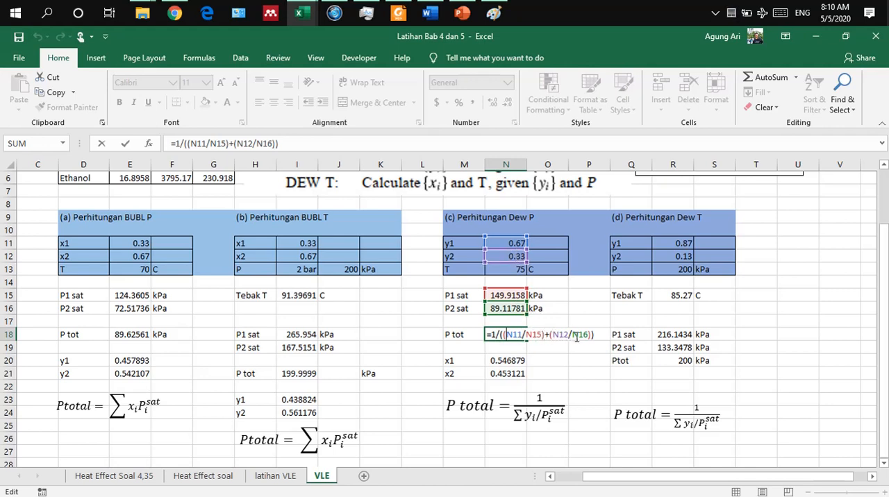
key(Return)
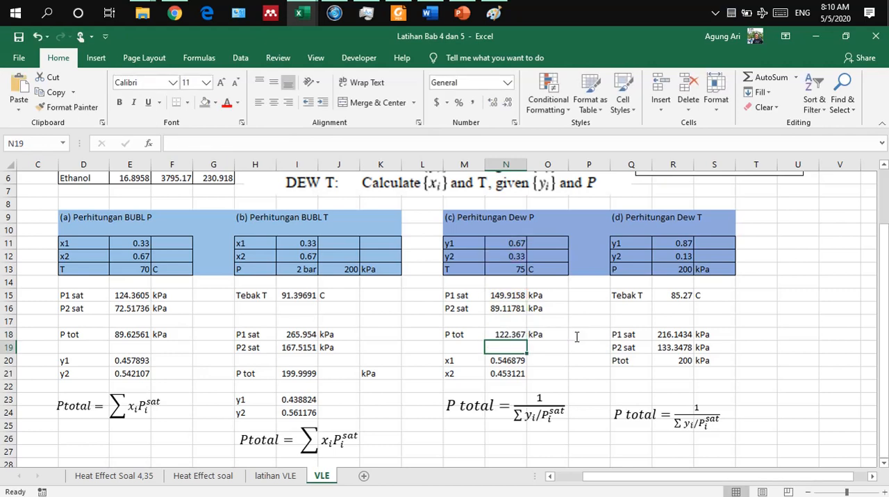
click(506, 334)
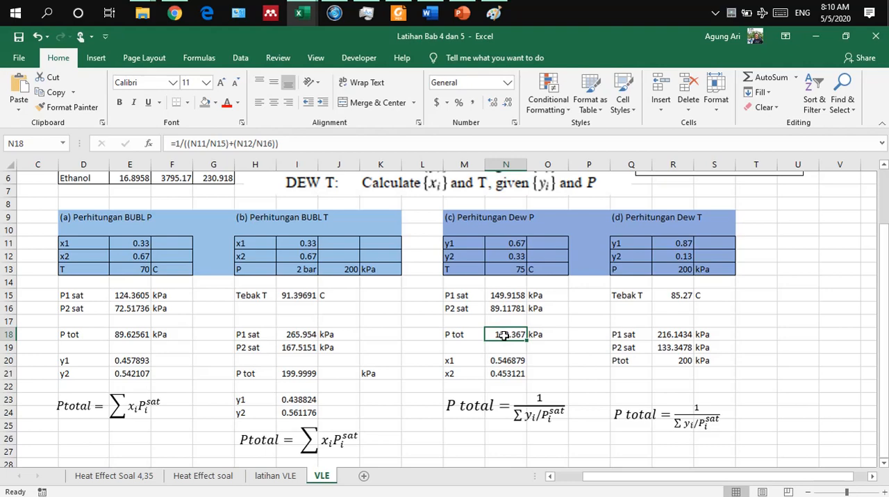
scroll(504, 335, up, 1)
scroll(500, 343, left, 1)
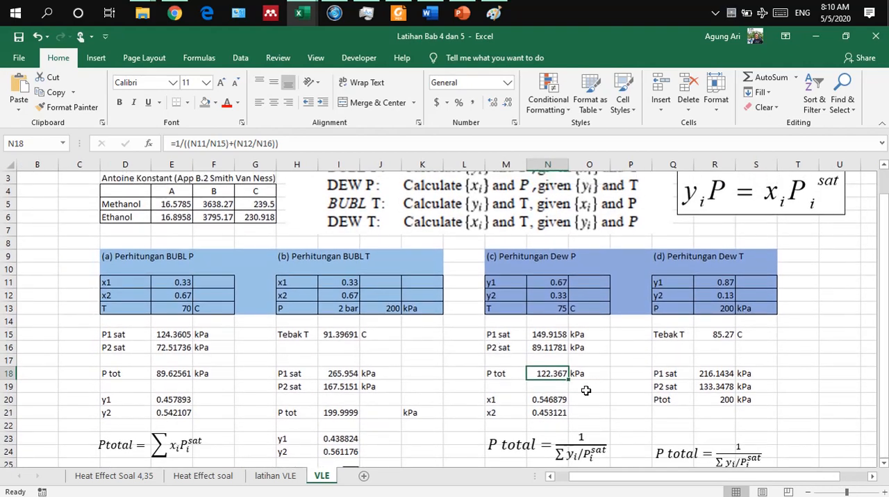
click(542, 399)
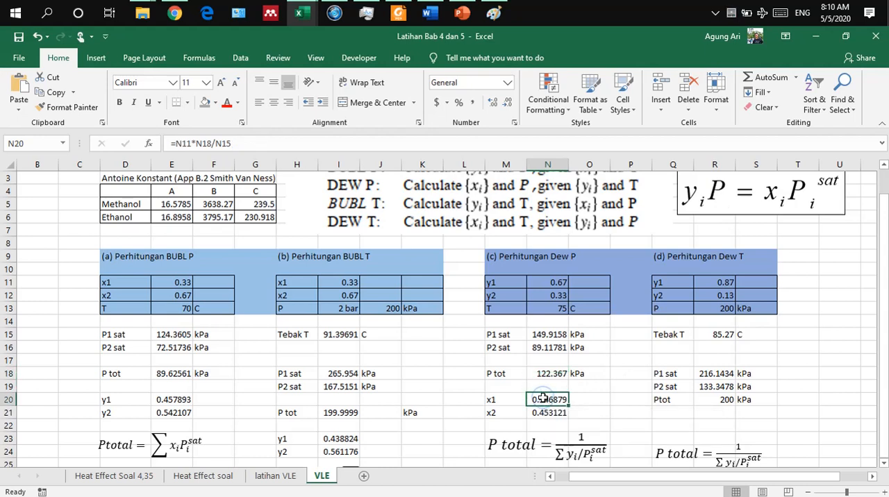
double_click(543, 399)
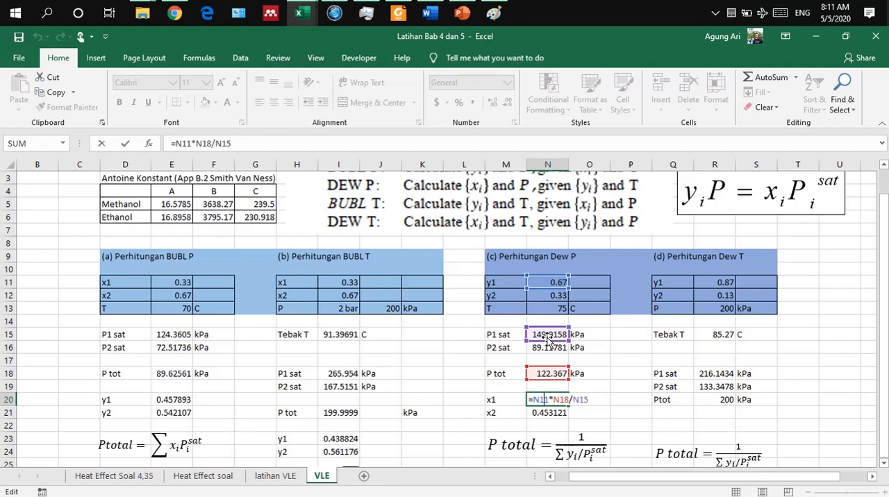
key(Return)
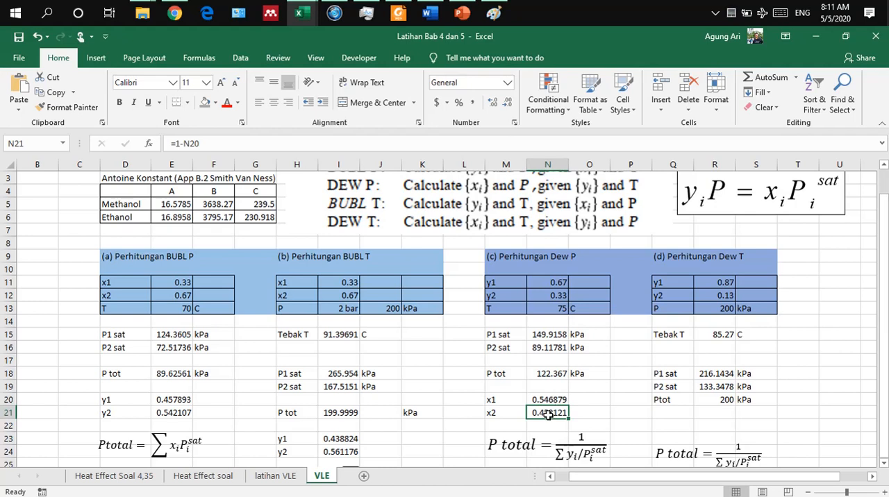
scroll(548, 413, down, 1)
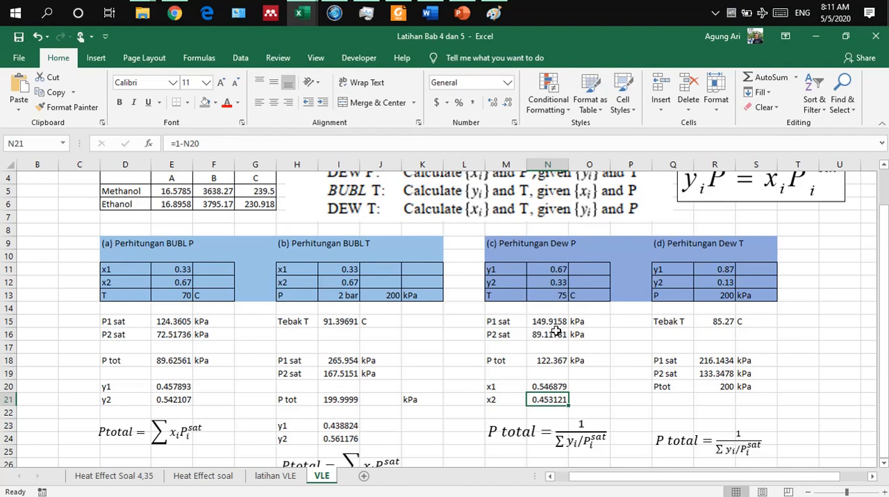
Step: Set the guessed temperature (Tebak T) in cell R15 of the Dew T section to 67
scroll(556, 330, right, 3)
scroll(556, 331, up, 1)
scroll(557, 330, down, 1)
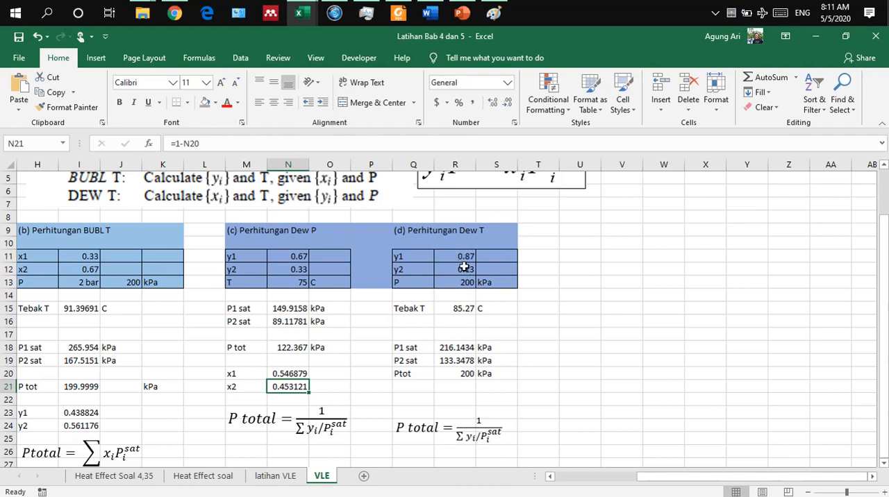
click(456, 309)
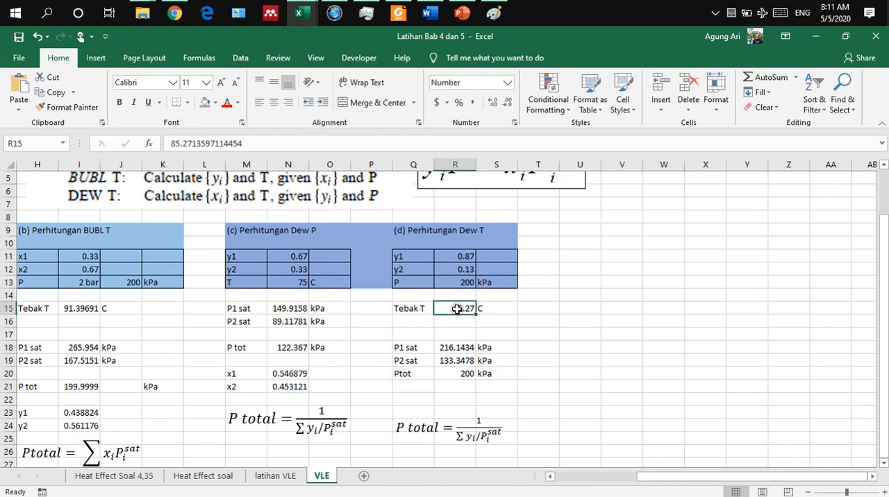
scroll(456, 309, left, 2)
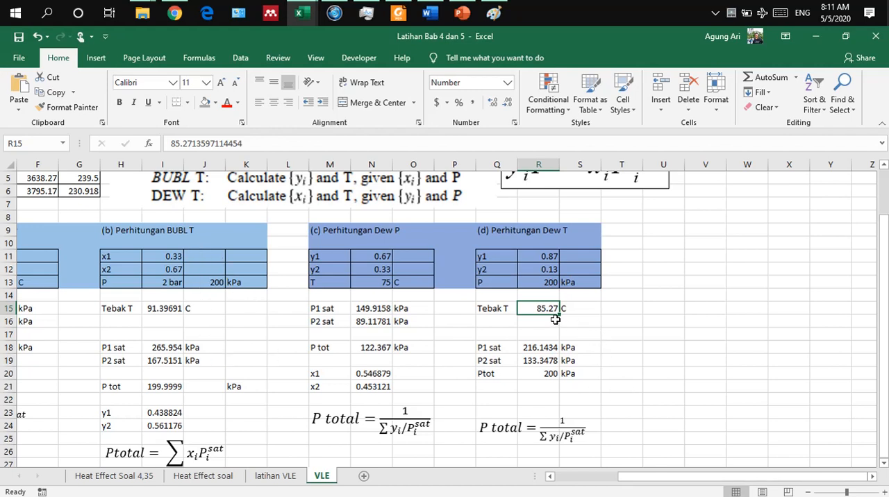
scroll(577, 327, down, 1)
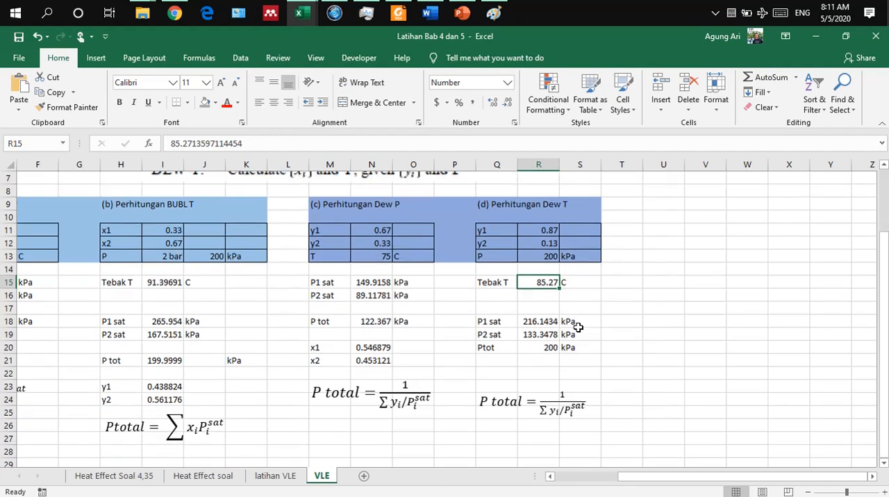
scroll(577, 327, up, 1)
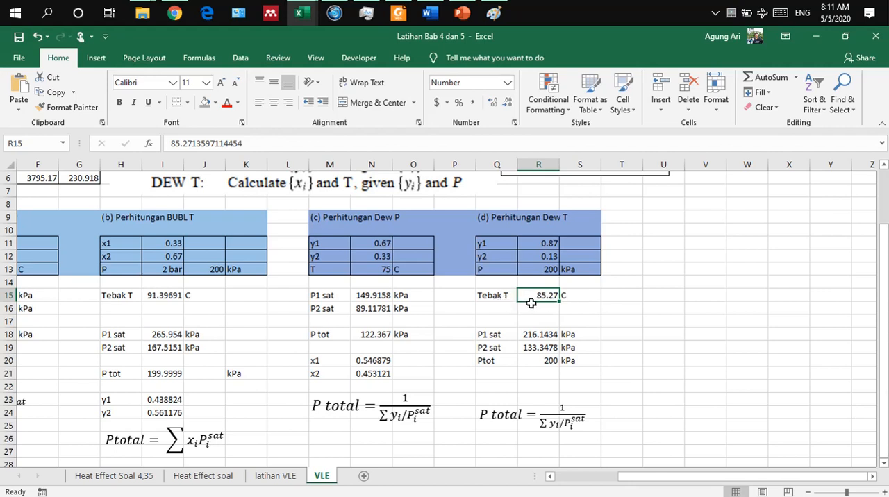
text(67)
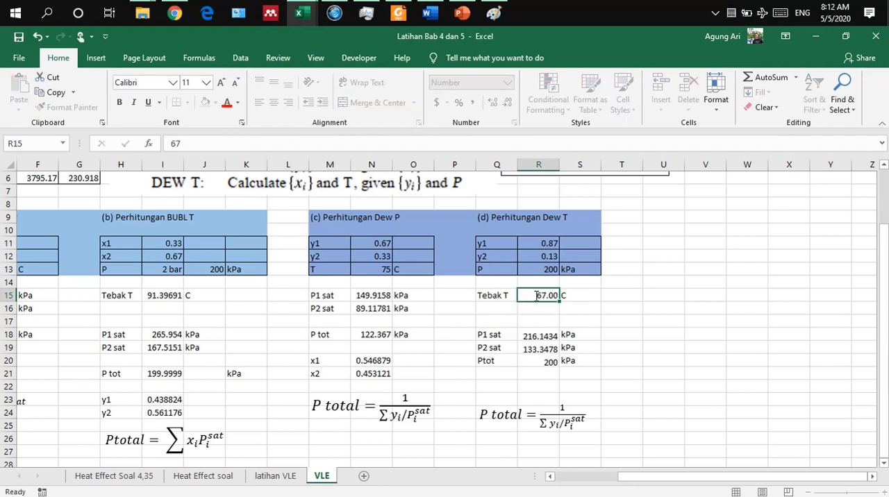
Step: Commit the guessed temperature of 67 in R15 and examine the Dew T section's P1 sat formula in R18 against the methanol Antoine constants
key(Return)
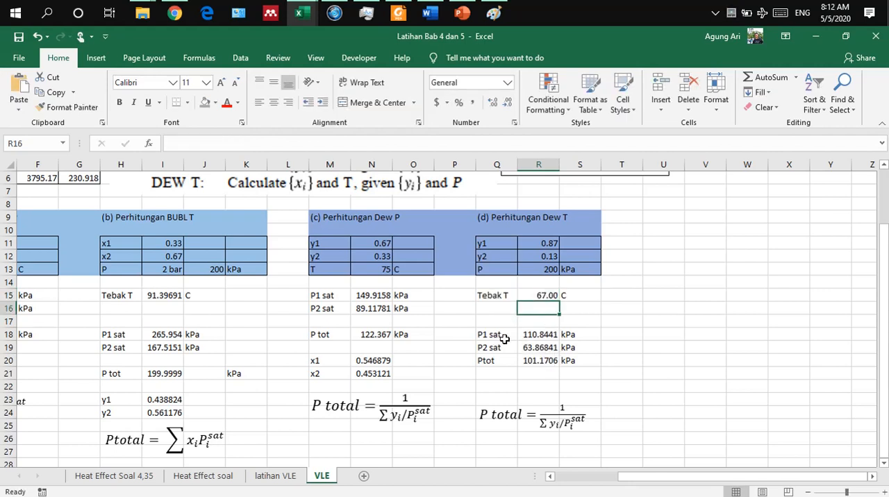
key(Down)
key(Down)
key(Down)
key(Down)
double_click(530, 337)
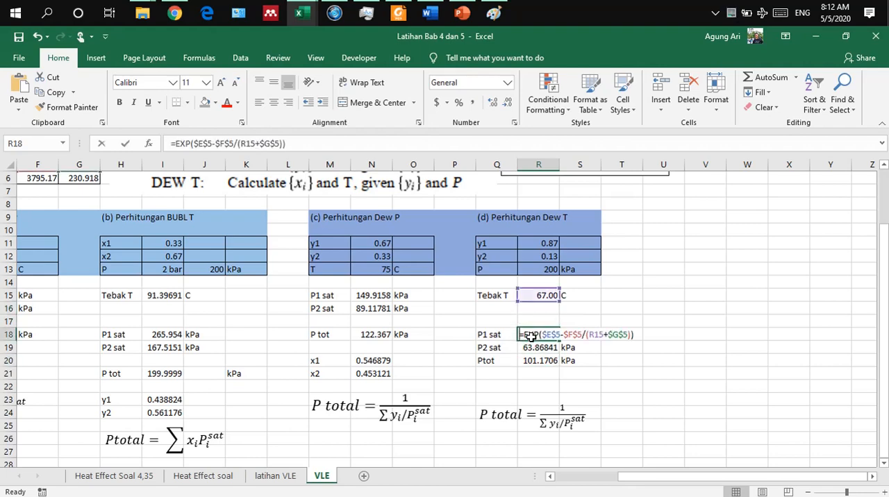
scroll(358, 322, left, 2)
scroll(358, 322, up, 1)
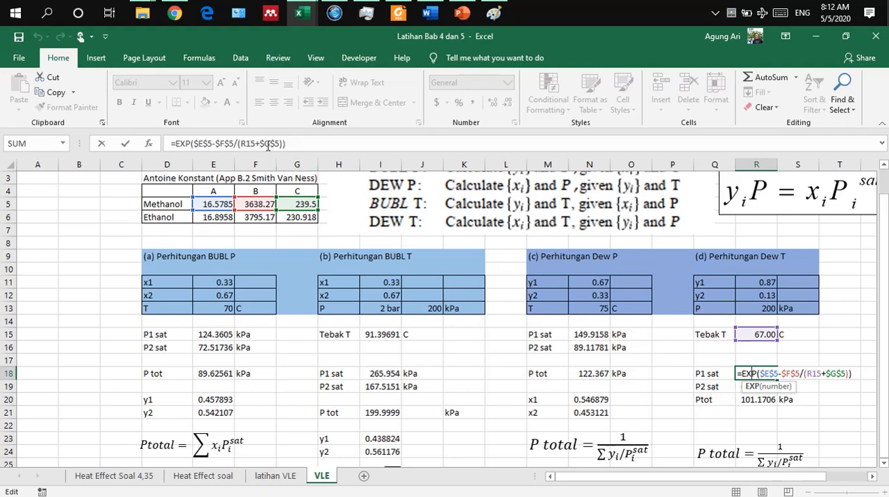
key(Return)
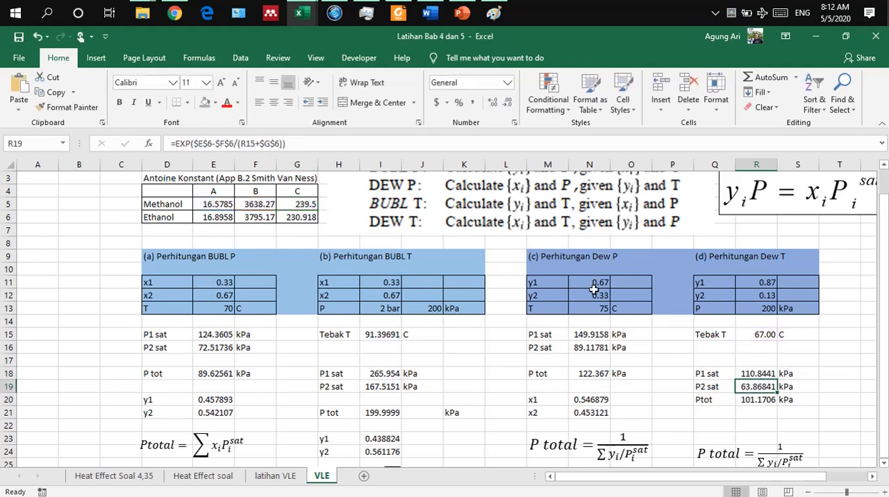
Step: Examine the Dew T section's P2 sat formula in R19 and Ptot formula in R20
double_click(745, 386)
key(Return)
scroll(706, 360, down, 1)
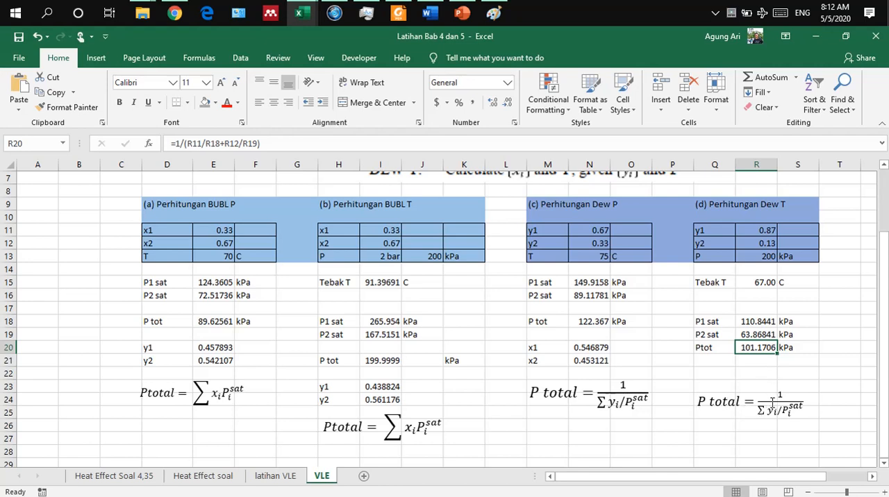
double_click(763, 347)
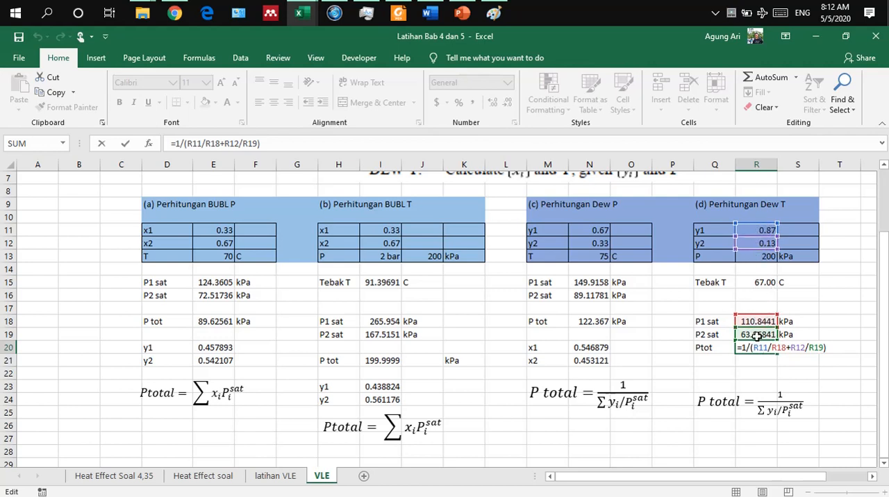
key(Return)
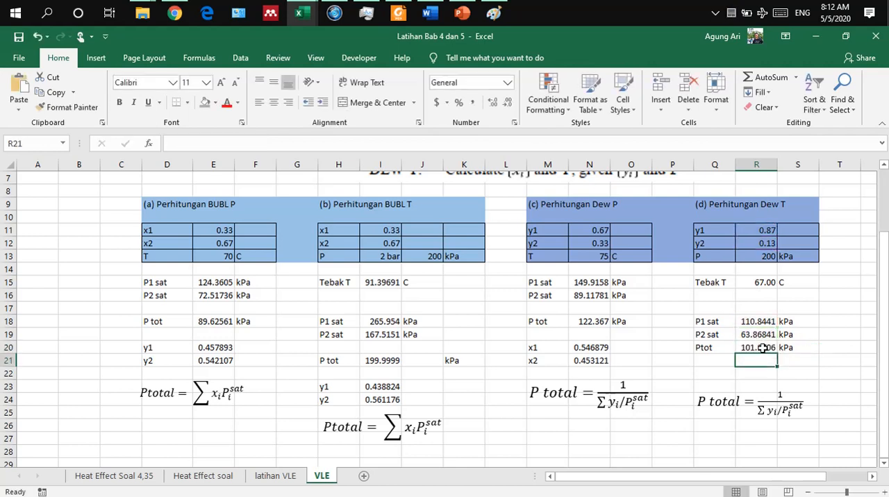
Step: Run Goal Seek on the Dew T section's Ptot cell R20 with target value 200 by changing R15, and accept the solution
scroll(763, 348, right, 2)
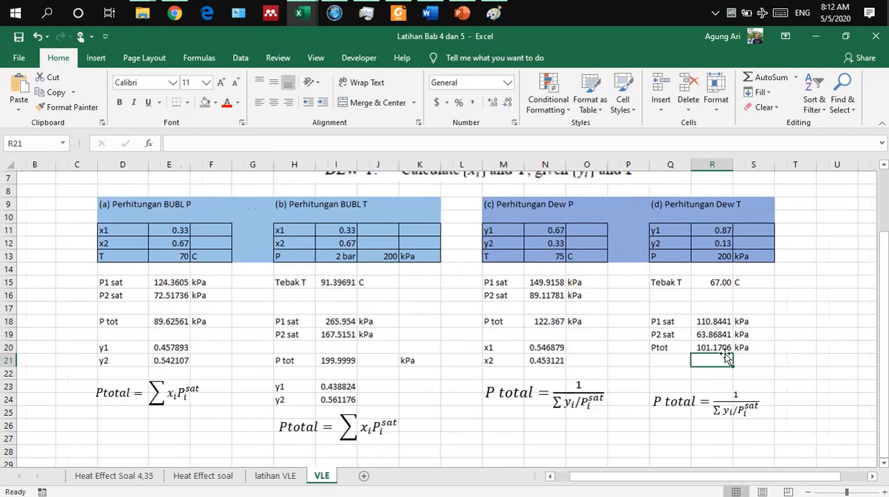
scroll(726, 358, right, 1)
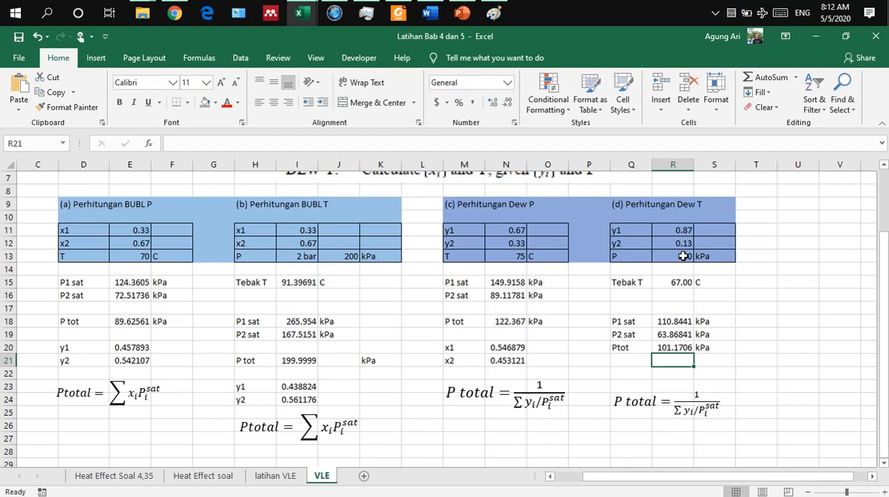
right_click(677, 347)
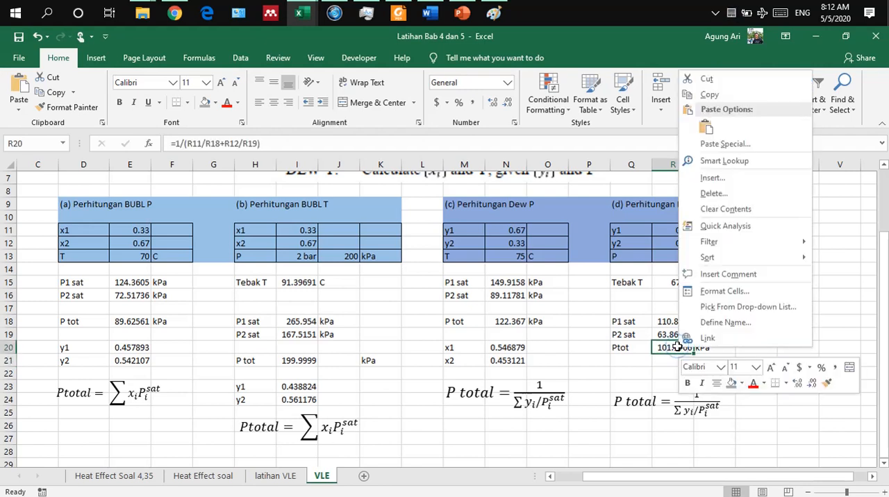
right_click(665, 347)
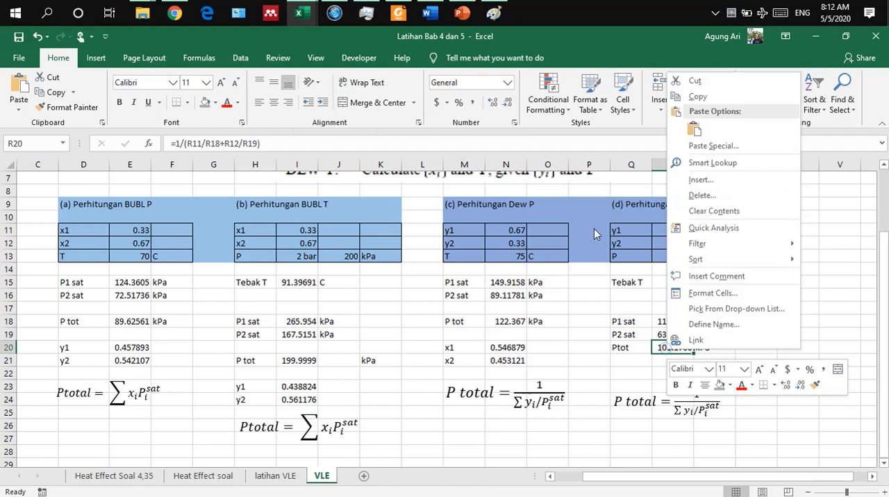
key(Escape)
click(240, 57)
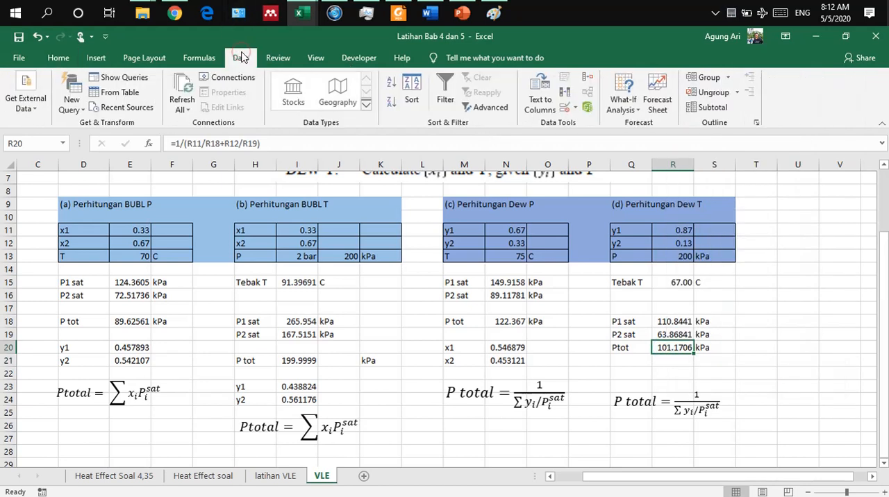
right_click(623, 103)
click(623, 102)
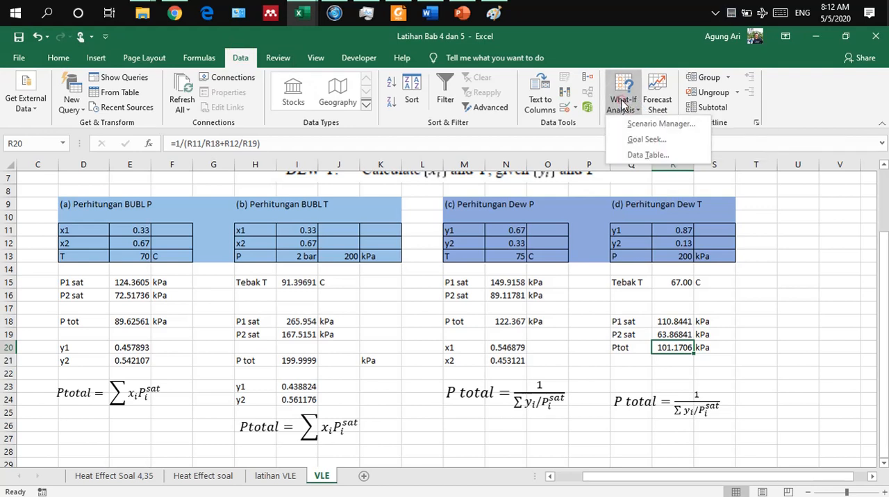
right_click(634, 140)
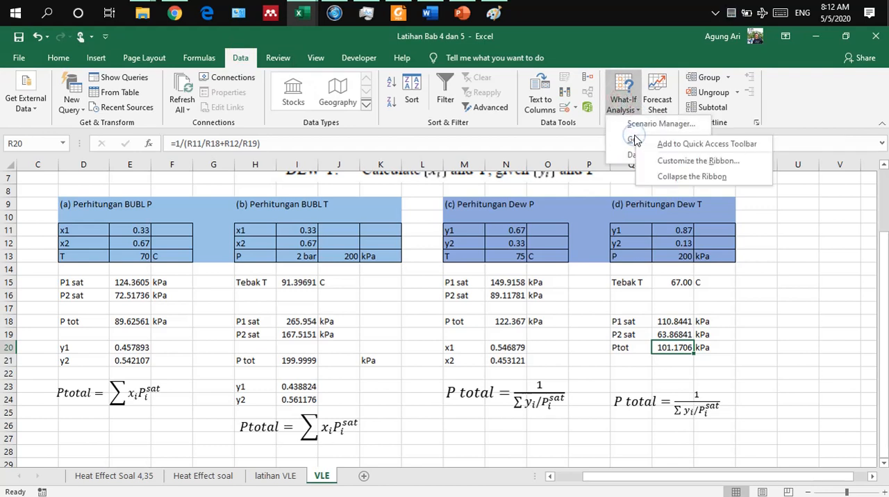
click(632, 140)
click(632, 140)
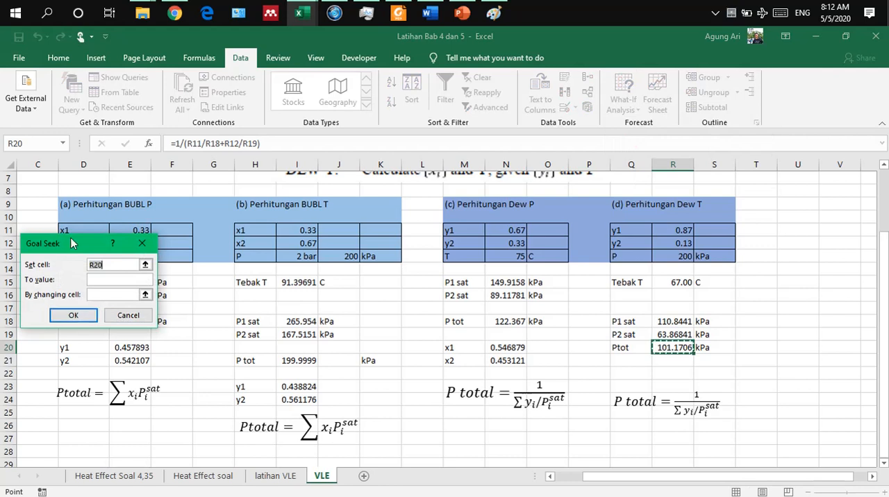
drag(66, 238, 457, 206)
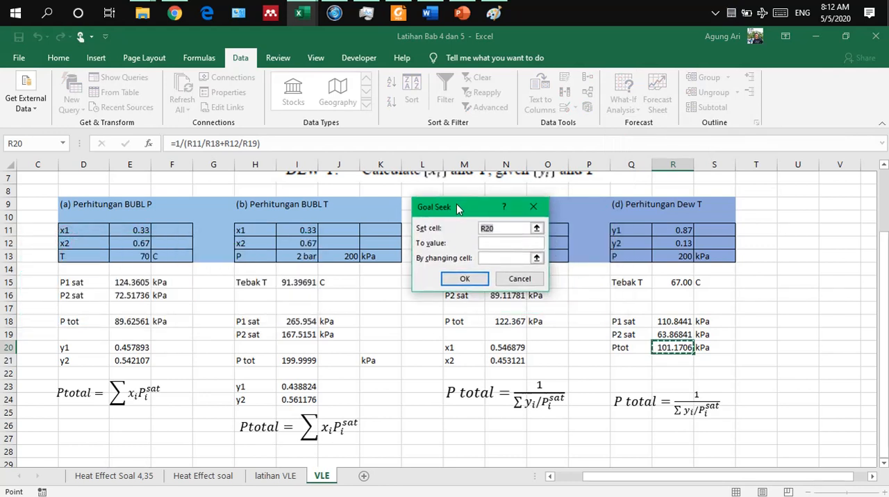
click(496, 247)
text(200)
click(504, 257)
click(677, 286)
click(484, 278)
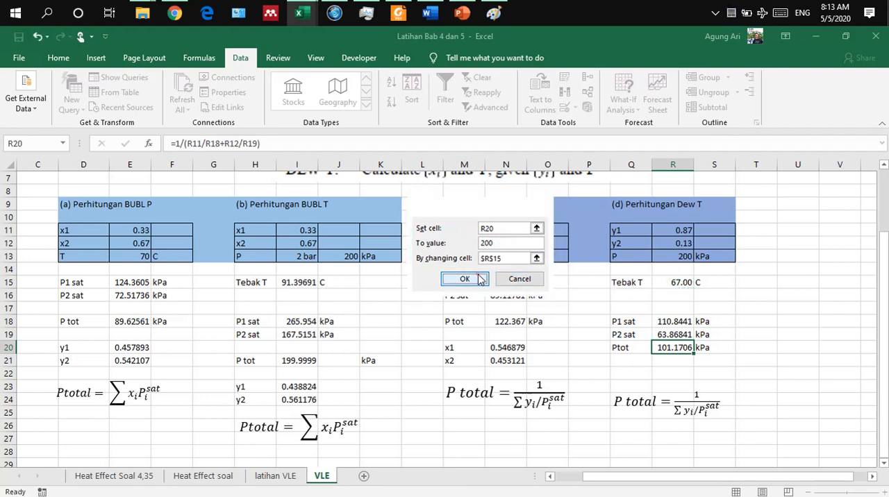
click(463, 278)
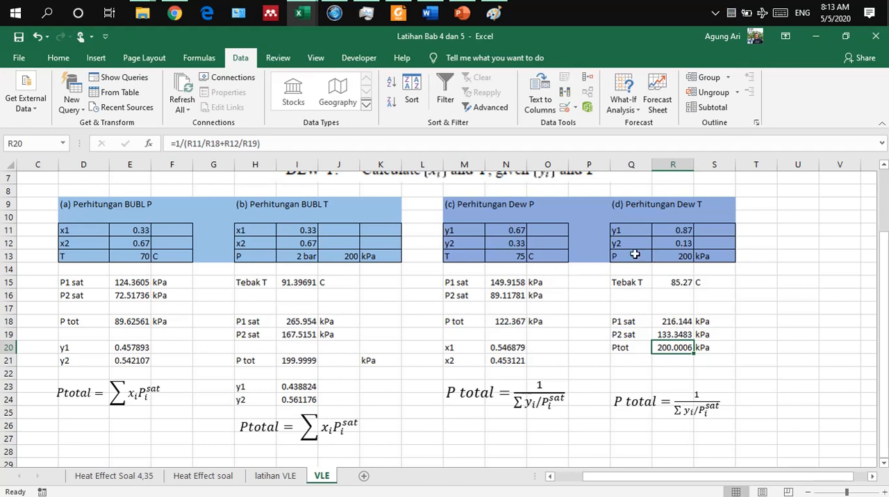
Step: Set the BUBL T section's liquid composition to x1 = 0.87 in I11 and x2 = 0.13 in I12
click(291, 231)
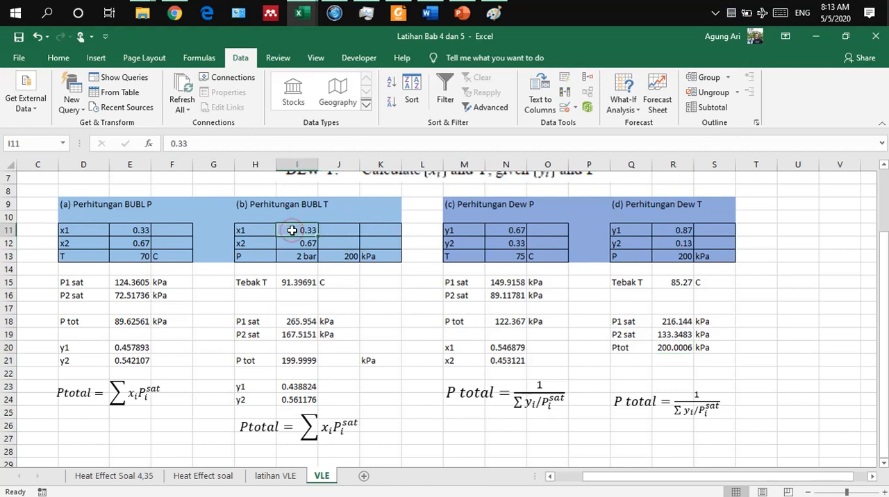
text(0.87)
key(Return)
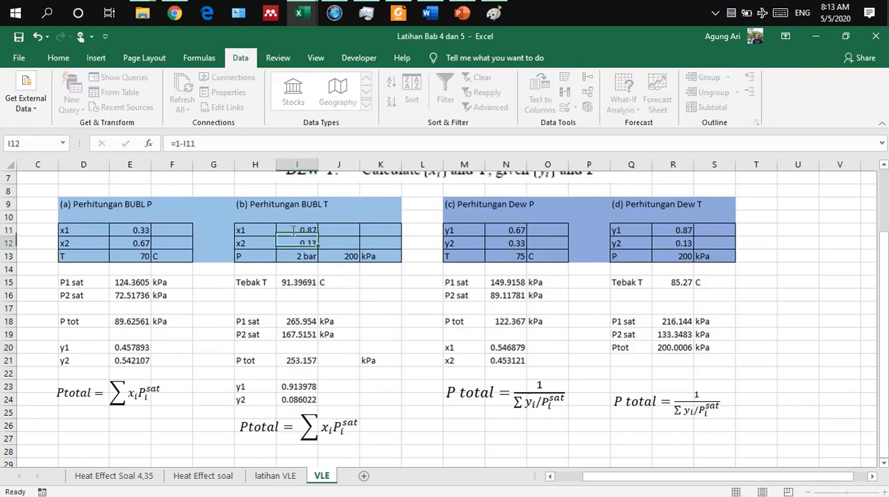
text(0.1)
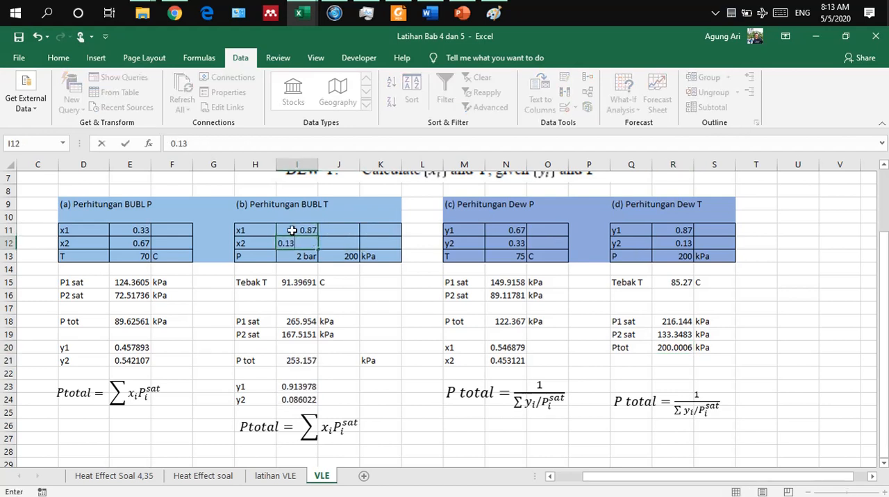
text(3)
key(Return)
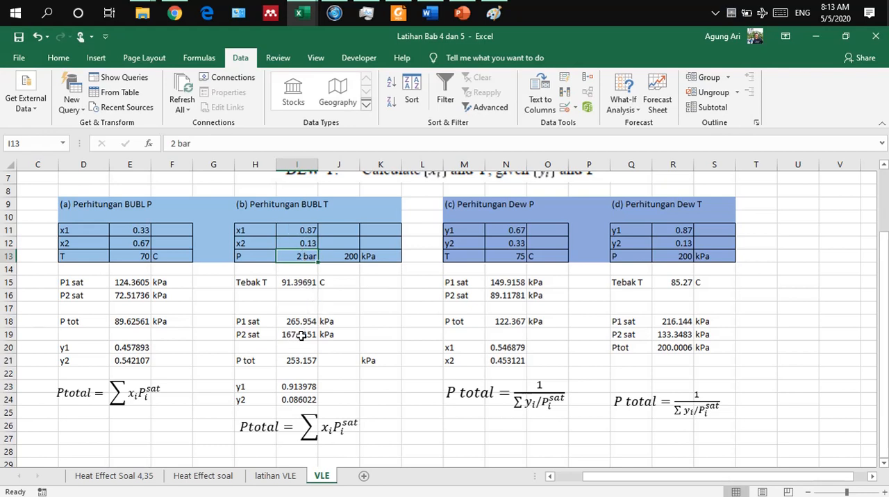
Step: Run Goal Seek on the BUBL T section's P tot cell I21 with target value 200 by changing I15, and accept the solution
click(295, 359)
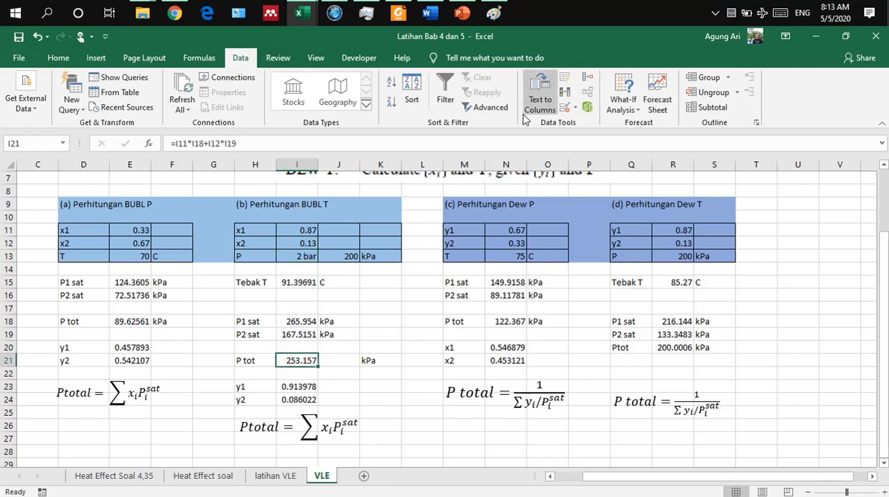
click(623, 99)
click(630, 140)
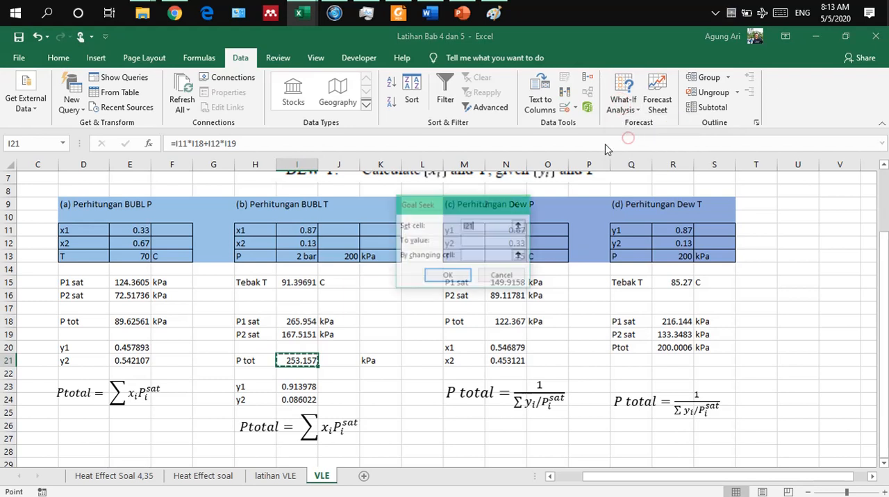
click(473, 241)
text(200)
click(475, 255)
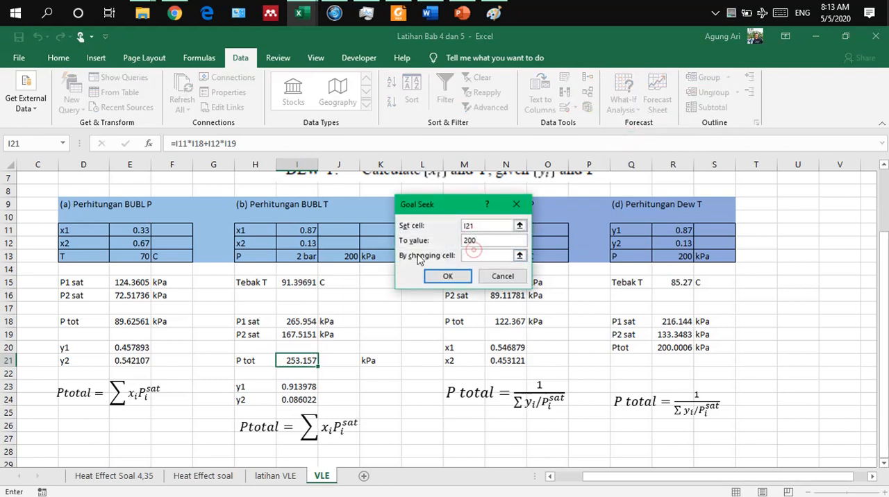
click(286, 283)
click(448, 276)
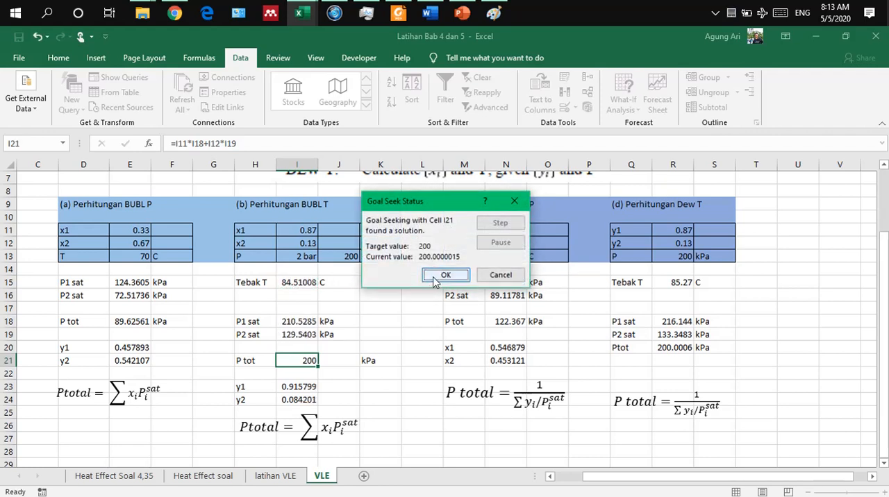
click(435, 276)
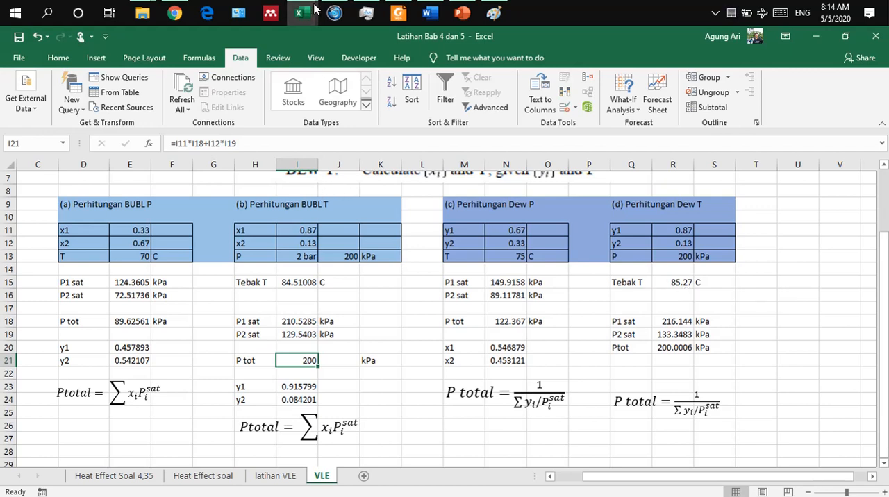
Step: Switch to the BAB 5 VLE presentation in PowerPoint and draw a vertical line about 2.5" tall at xA of about 0.6 on the Isobaric VLE chart
click(462, 13)
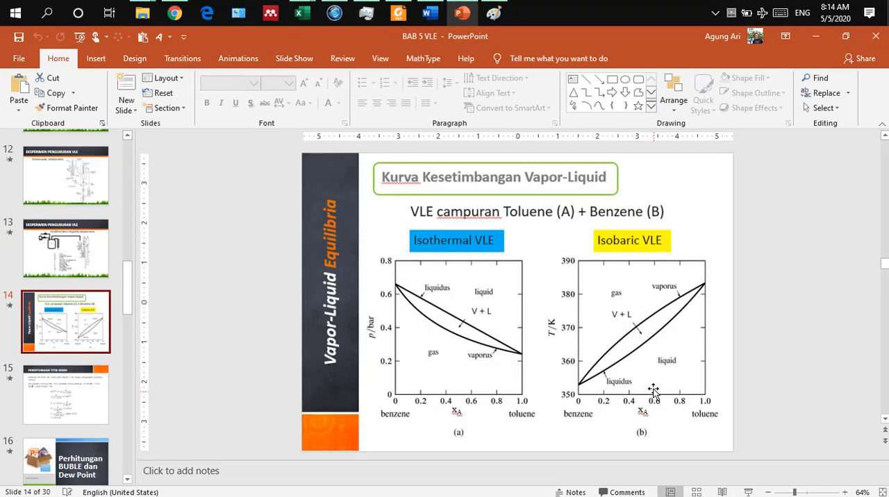
click(586, 79)
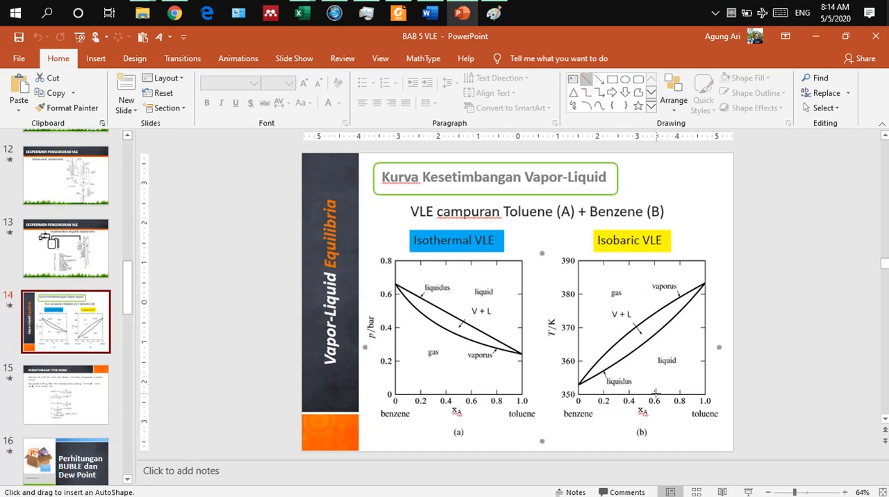
drag(654, 393, 653, 293)
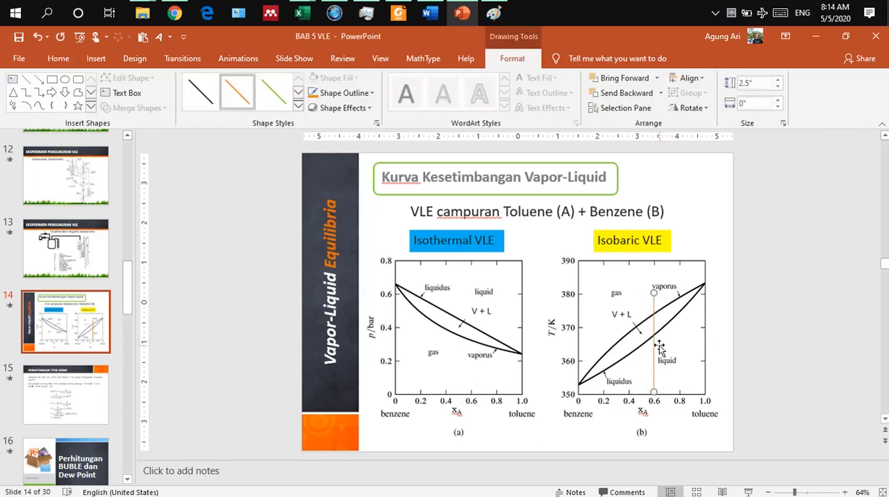
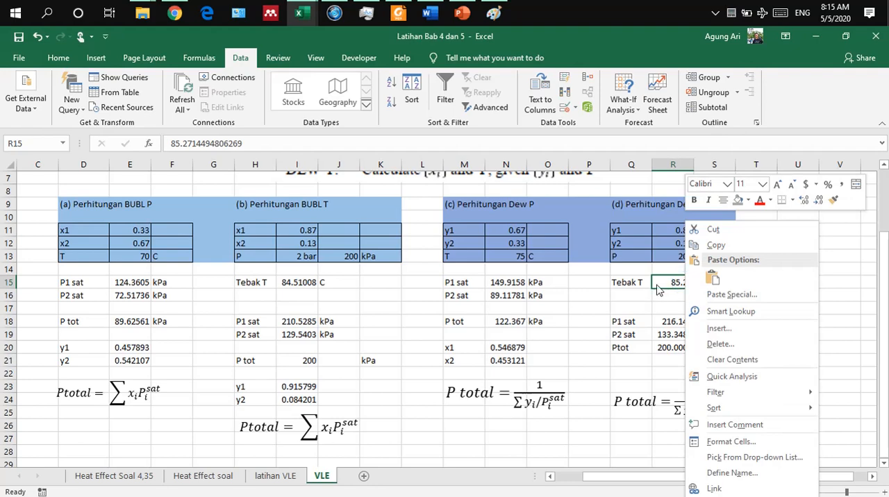
Step: Compare the Dew T and BUBL T results on the VLE sheet with the isobaric VLE diagram in the PowerPoint presentation
click(664, 282)
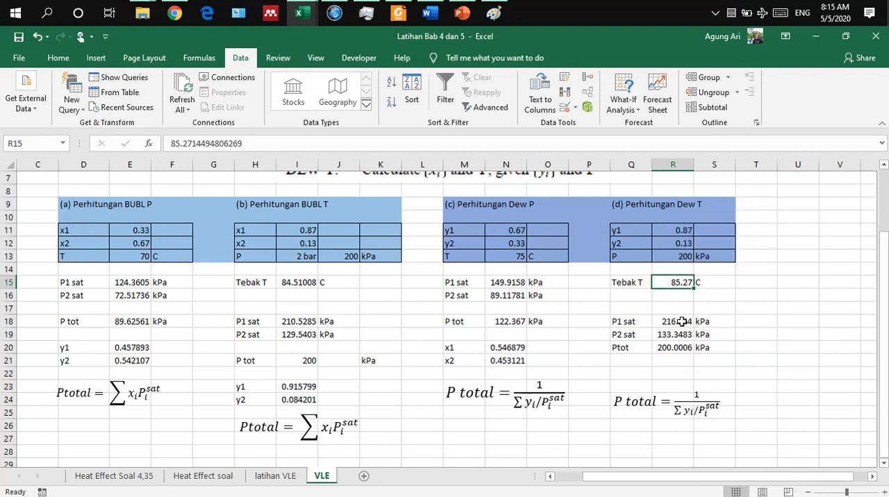
click(461, 14)
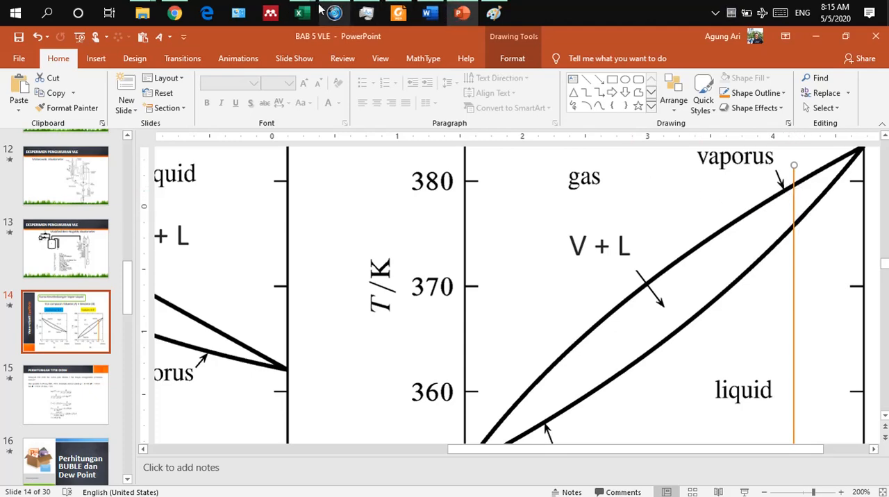
mouse_move(309, 13)
click(368, 58)
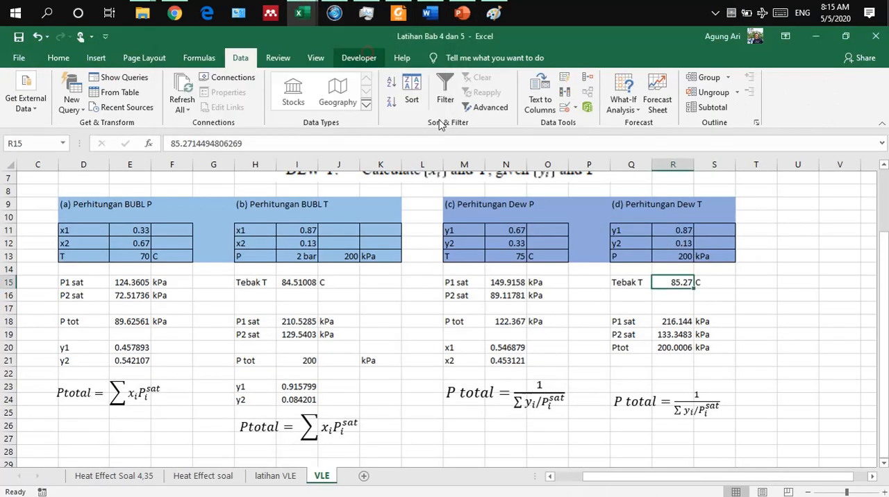
click(782, 314)
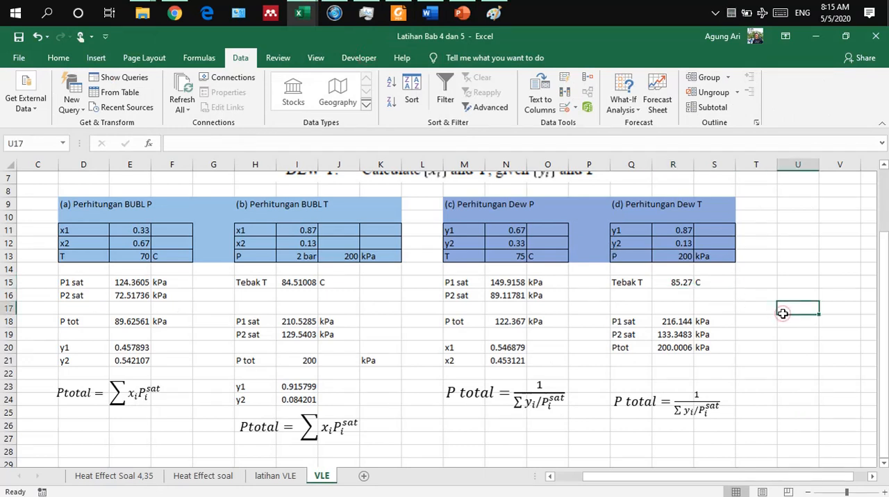
click(761, 307)
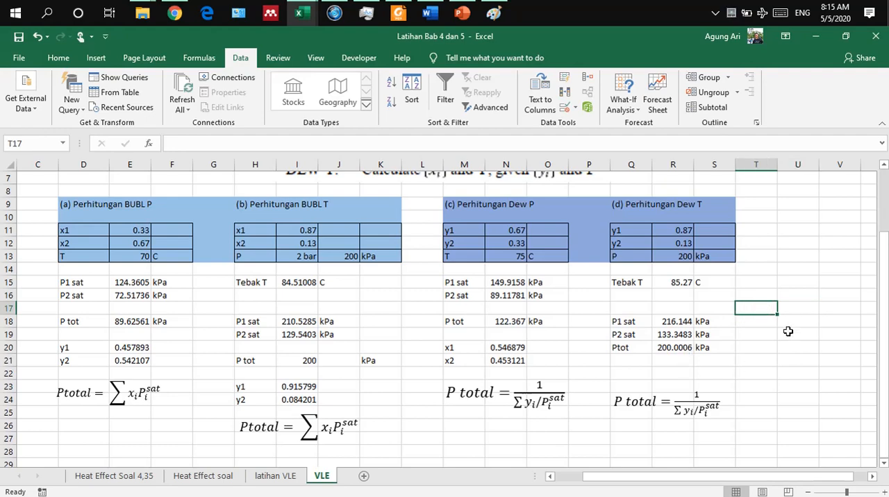
scroll(793, 327, down, 2)
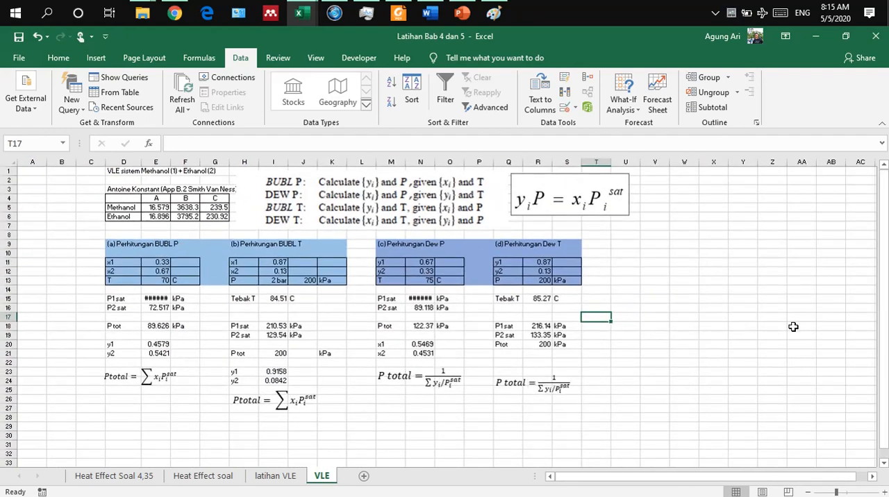
scroll(792, 327, up, 1)
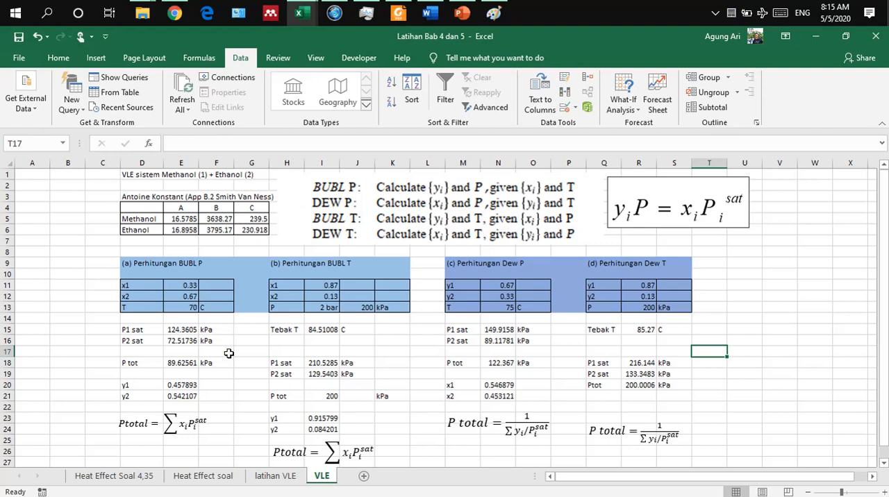
Step: Switch to the Latihan Fitting VLE Tabel workbook and open the Ishotermal Buble P sheet at its VLE table
click(314, 15)
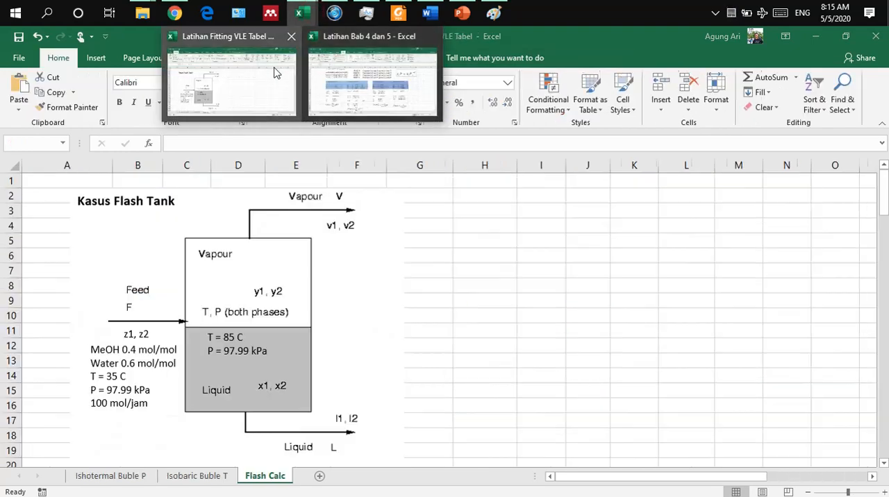
click(273, 71)
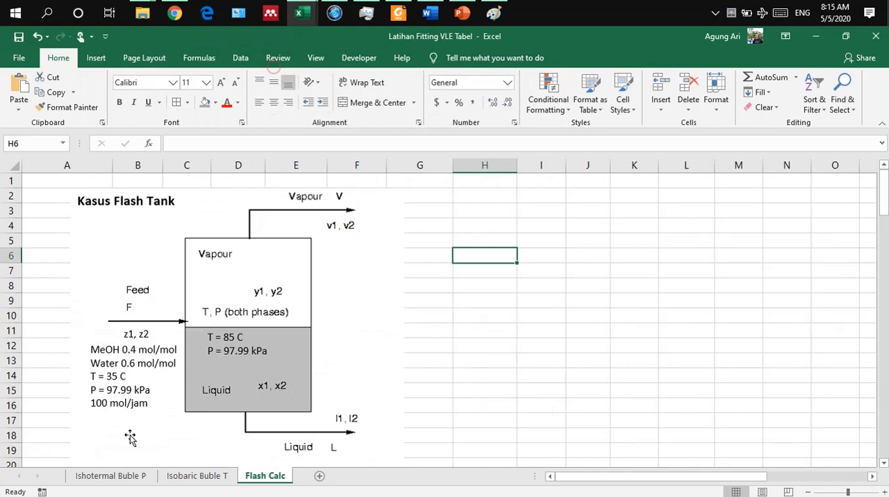
click(111, 476)
scroll(340, 439, up, 1)
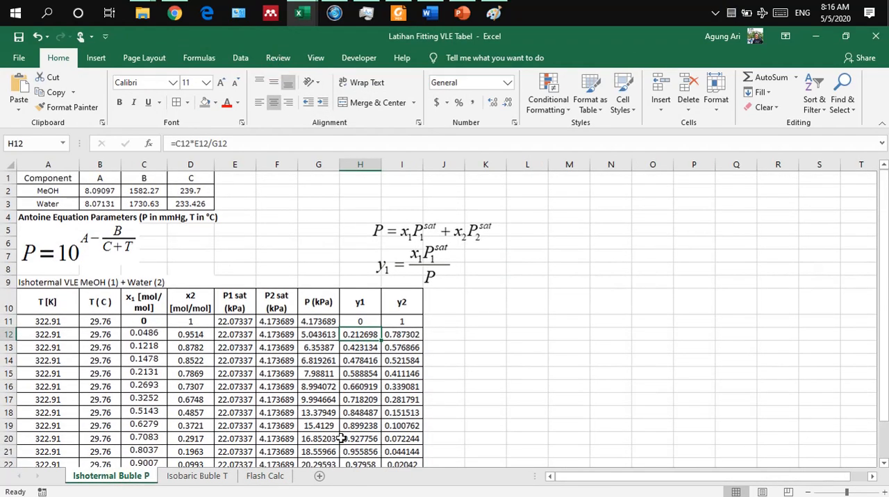
scroll(340, 438, down, 4)
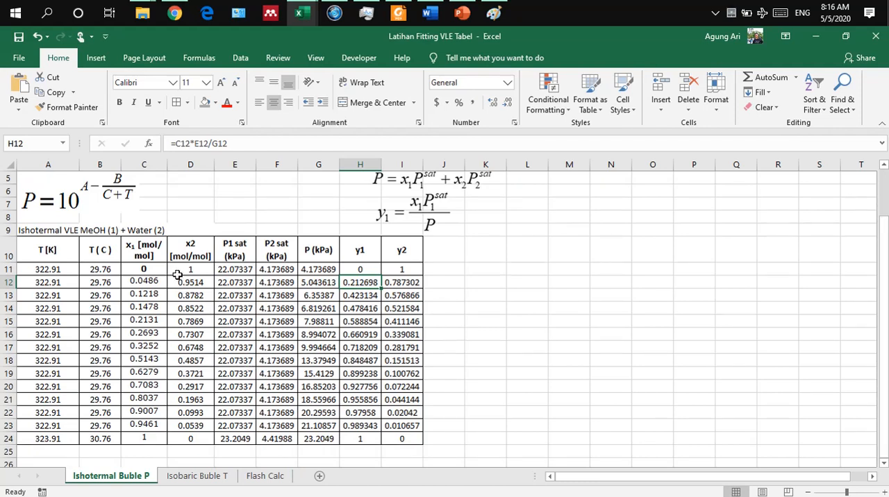
Step: Set the font color of the calculated columns x2 through y2 (D11:I24) to white so the table looks blank
drag(179, 272, 382, 440)
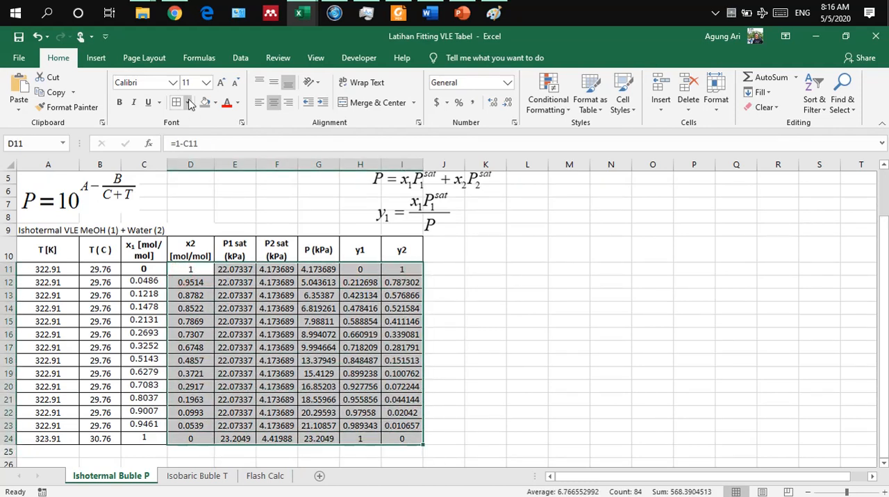
click(239, 102)
click(228, 147)
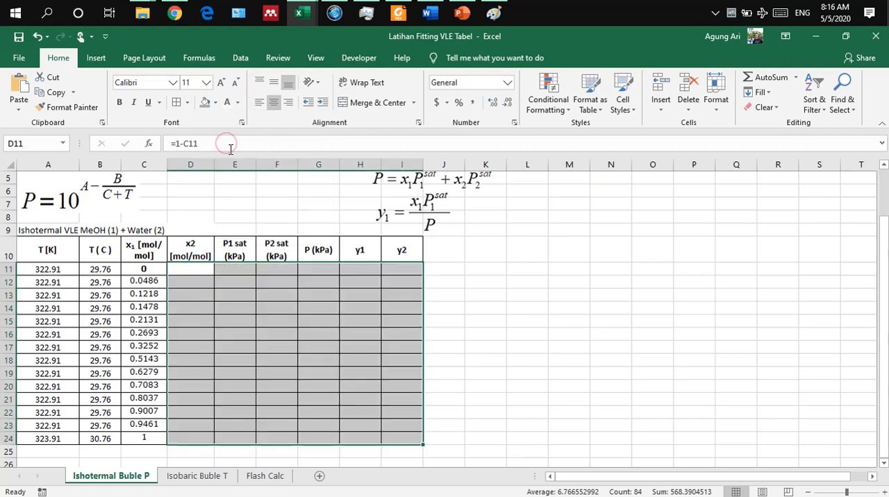
click(248, 291)
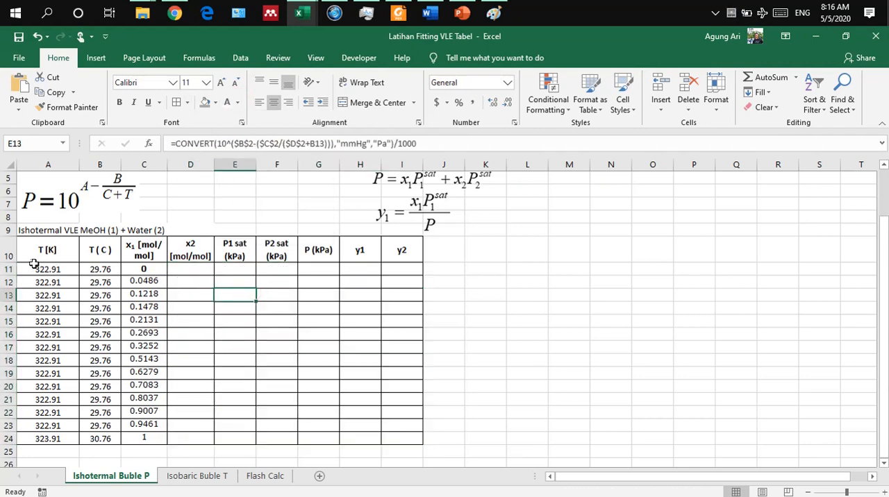
Step: Examine the given T and x1 data of the MeOH–water table, checking cells B11, C11 and B12
scroll(58, 273, up, 2)
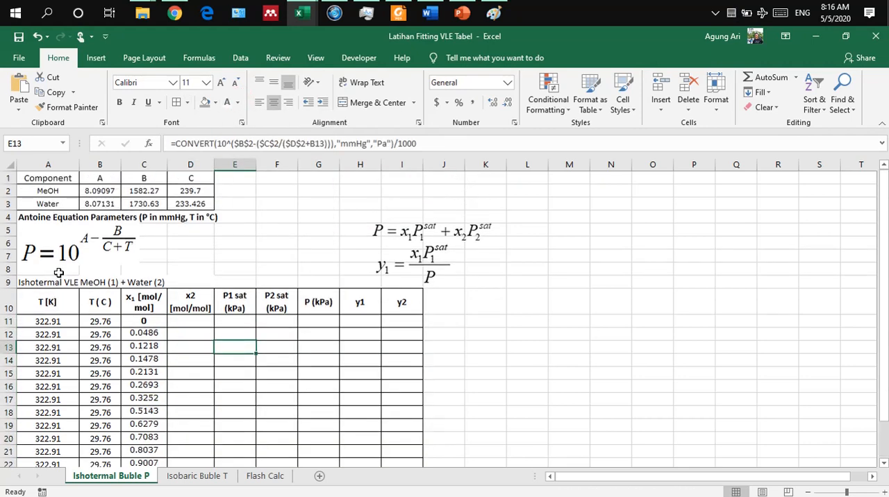
click(107, 320)
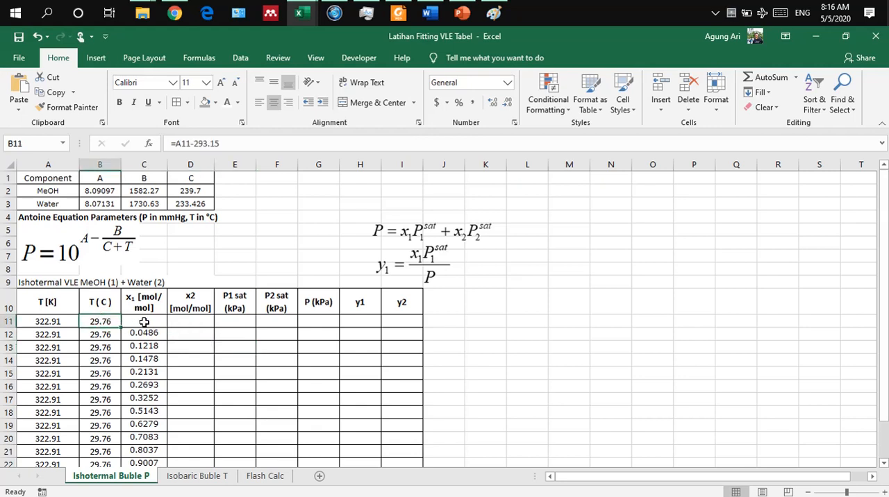
click(144, 321)
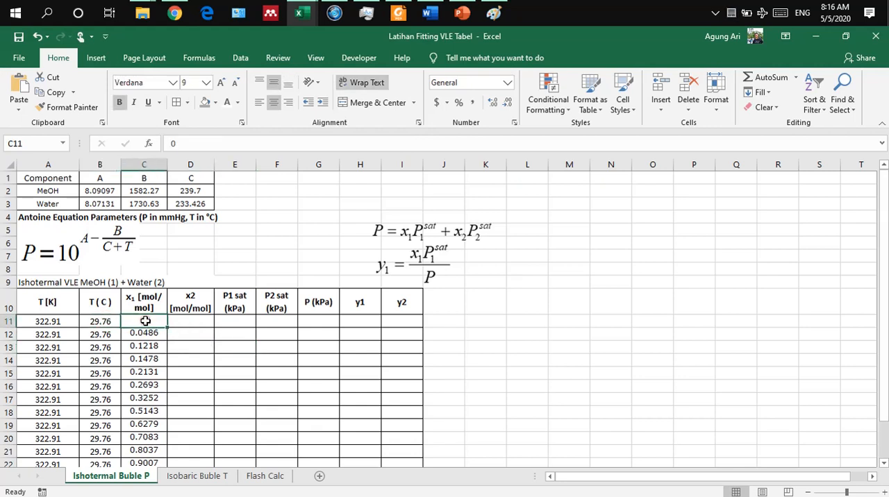
click(105, 321)
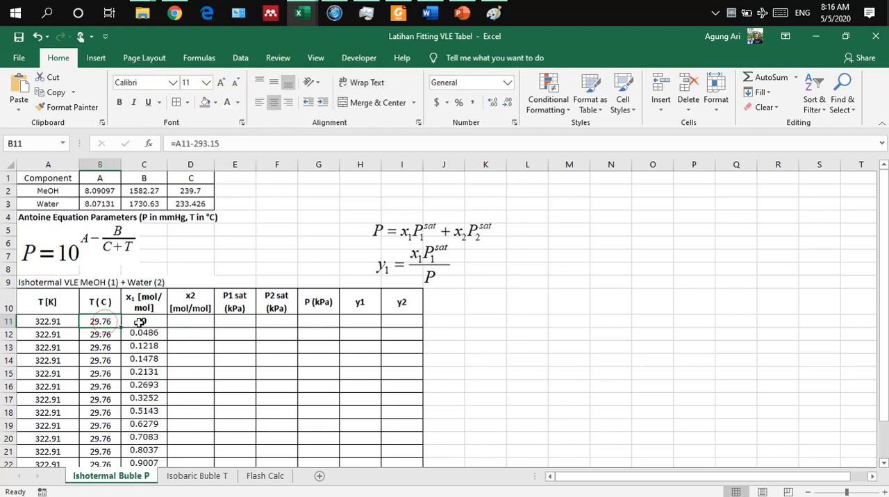
click(139, 323)
click(96, 321)
click(145, 322)
click(93, 331)
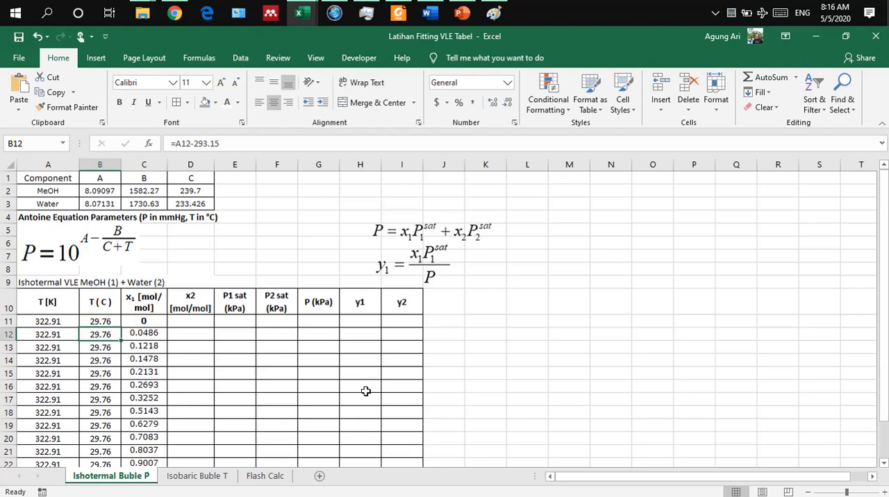
scroll(365, 391, down, 1)
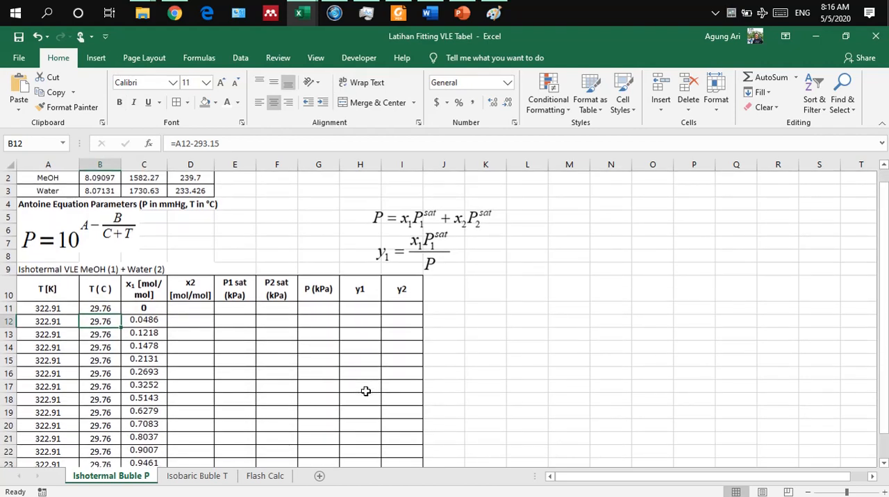
scroll(366, 390, up, 1)
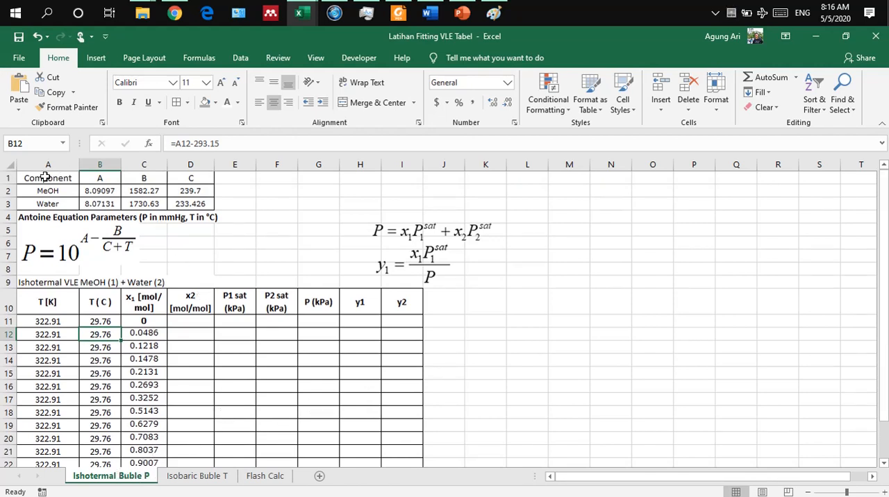
Step: Examine the MeOH and water Antoine parameters in A1:D3 together with the Antoine equation picture
drag(43, 178, 183, 203)
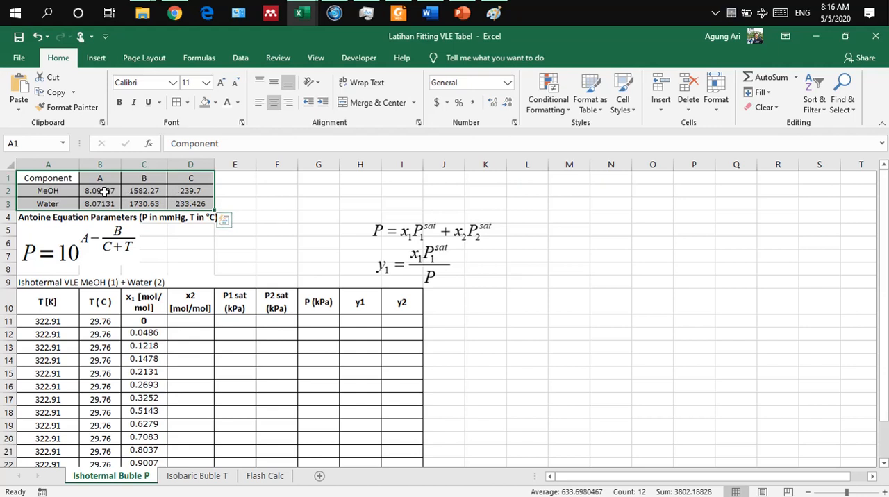
click(106, 247)
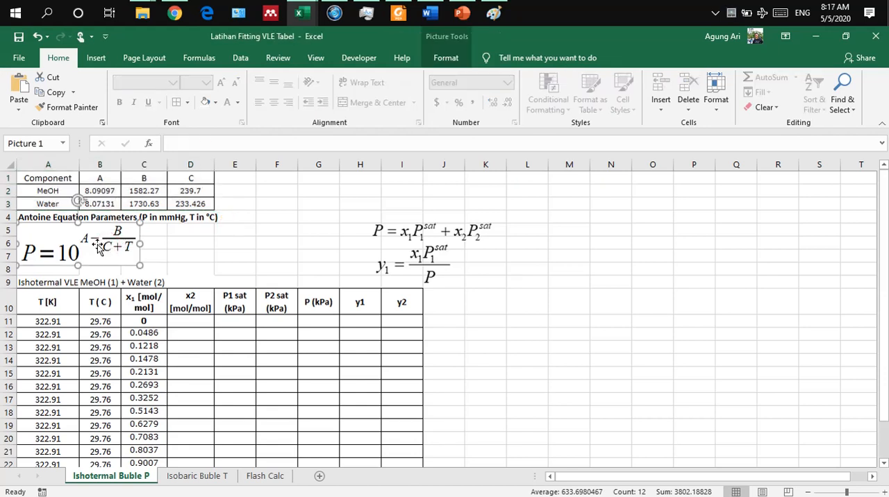
click(177, 238)
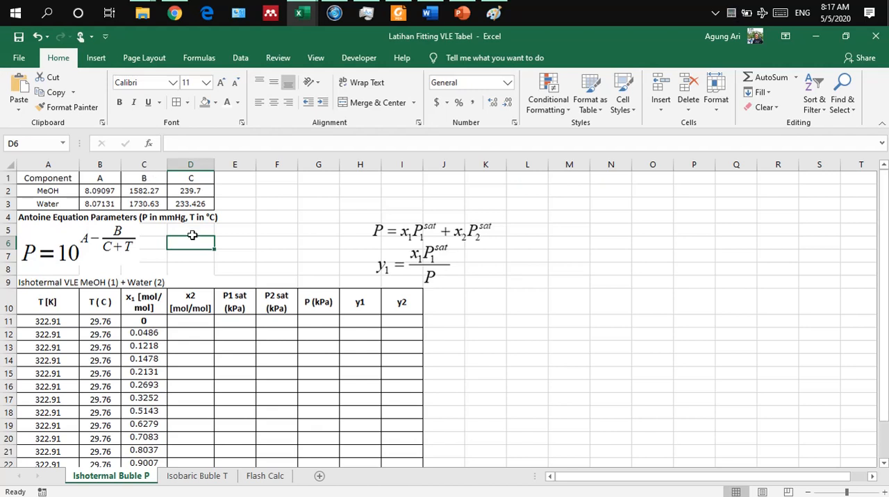
scroll(192, 235, down, 1)
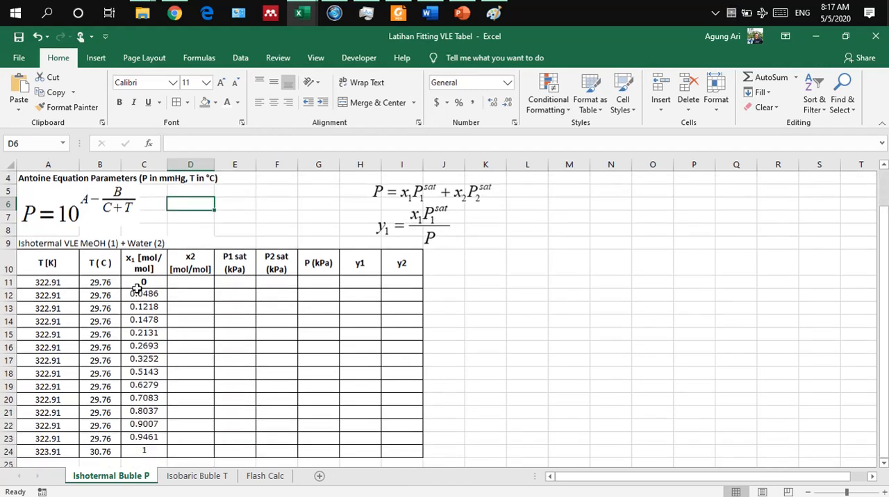
scroll(152, 349, up, 1)
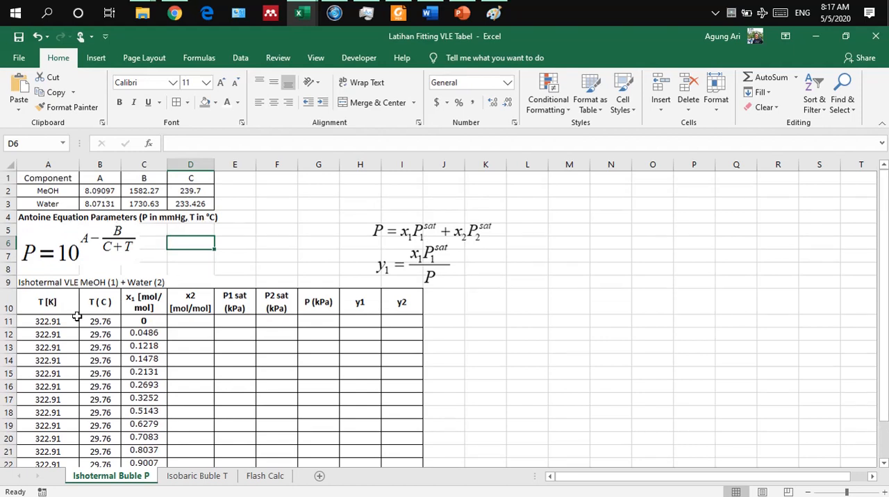
Step: Clear the T (C) column values in B11:B24 of the isothermal VLE table
drag(41, 309, 69, 399)
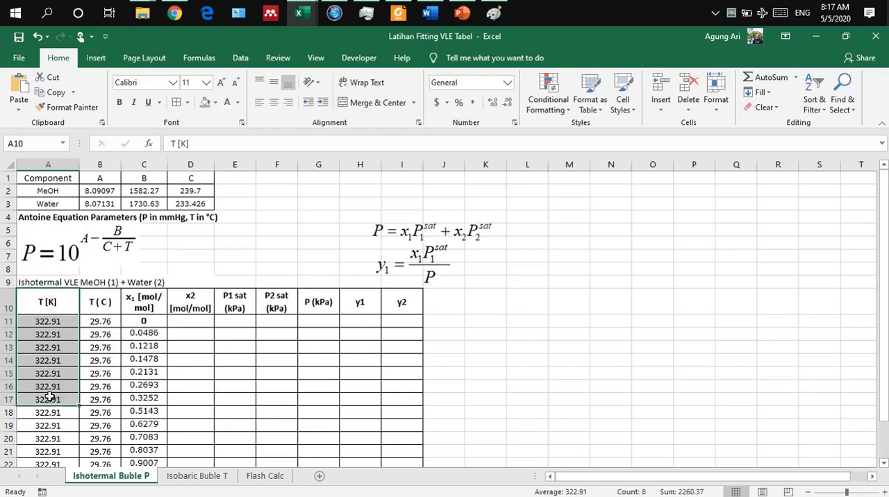
drag(104, 321, 110, 456)
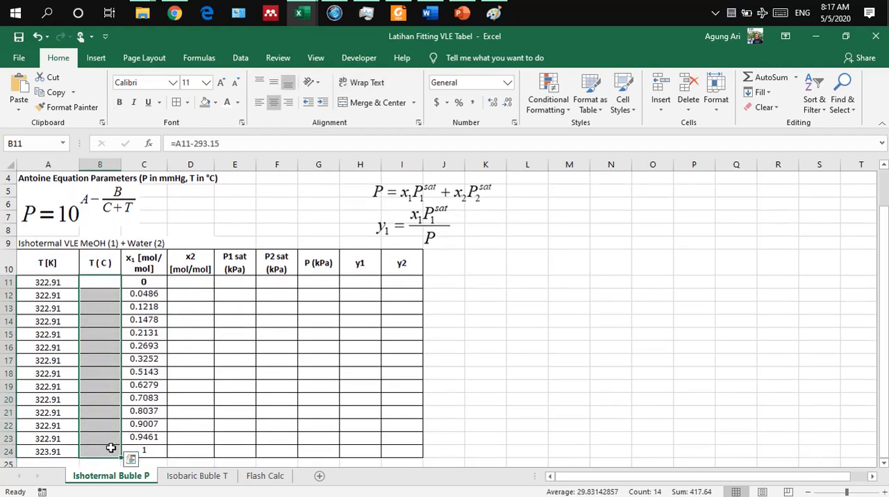
key(Delete)
Step: Convert the temperature to °C with =A11-273.15 in B11 and fill the formula down to B24
click(105, 283)
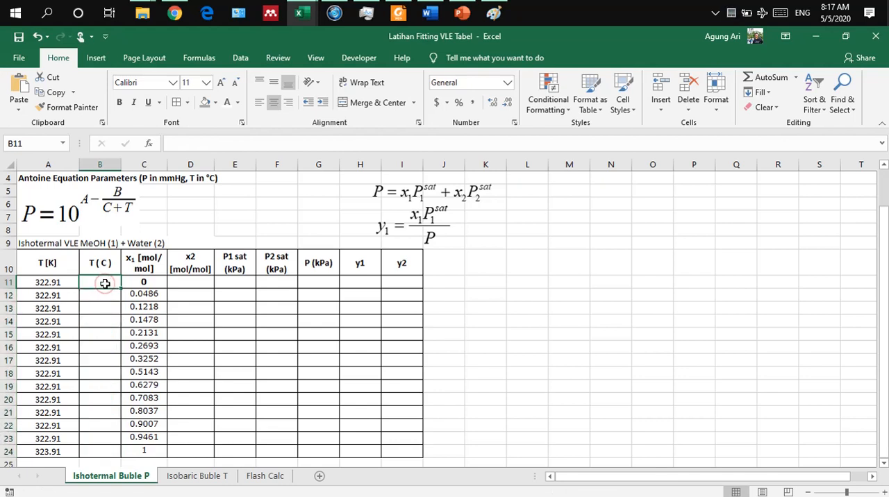
scroll(105, 284, up, 1)
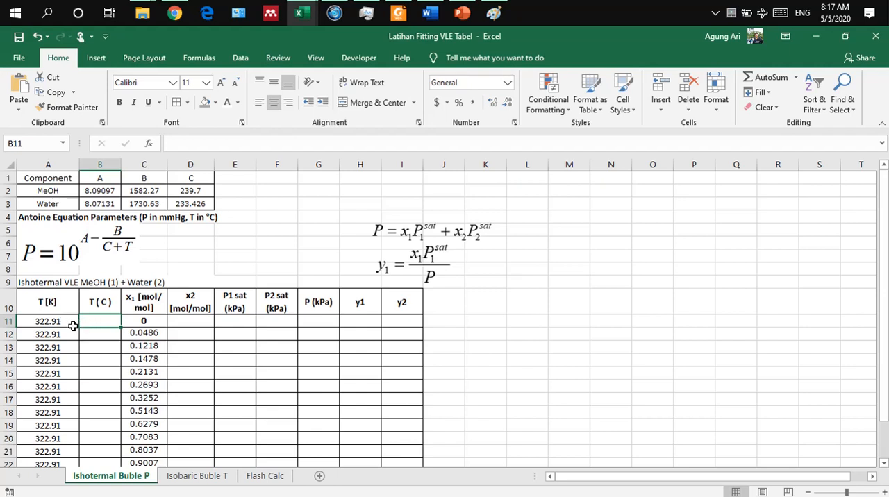
text(=)
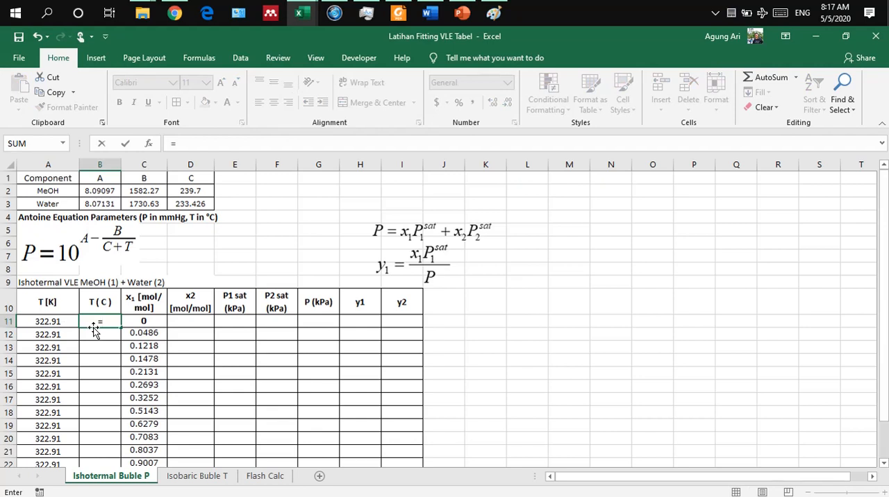
key(Left)
text(=)
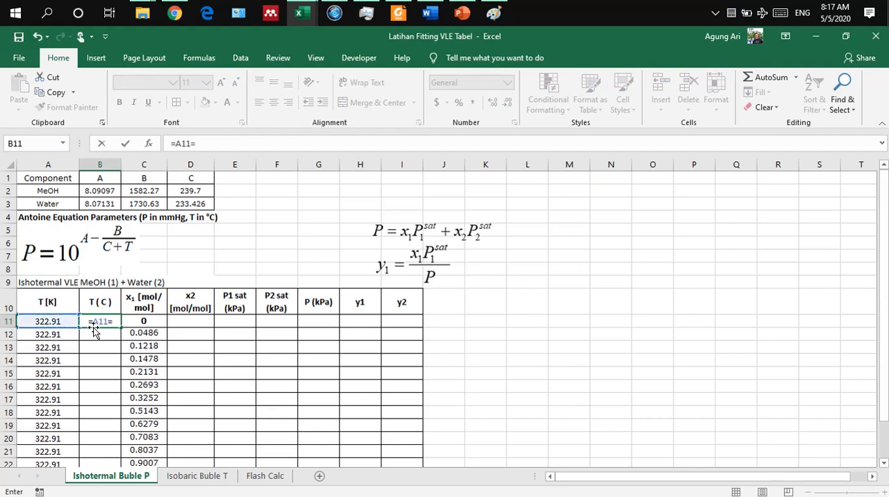
text(273.15)
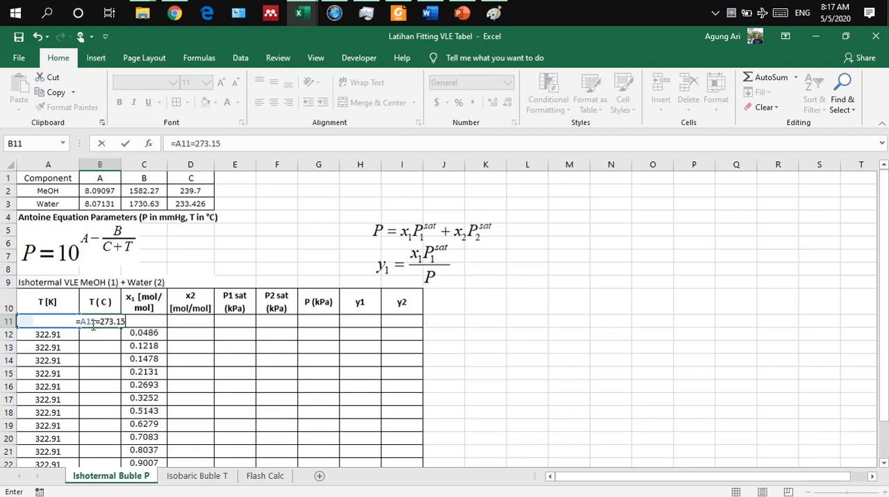
click(101, 321)
key(BackSpace)
key(Return)
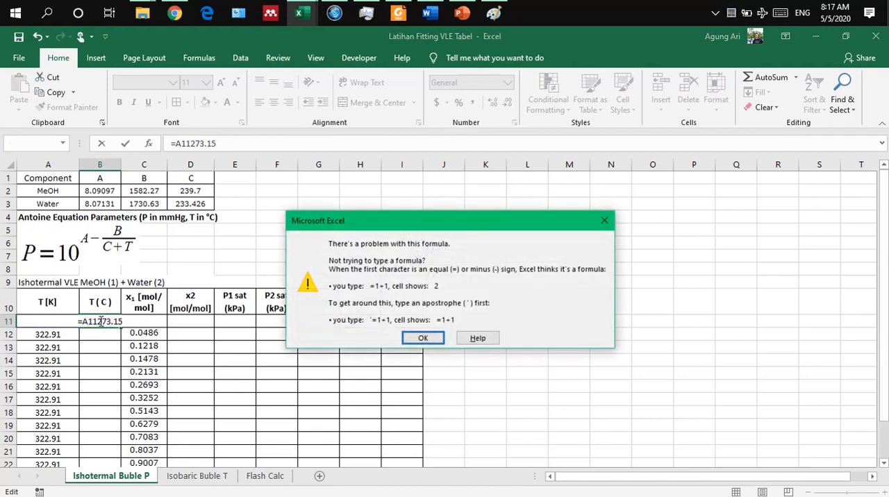
click(446, 340)
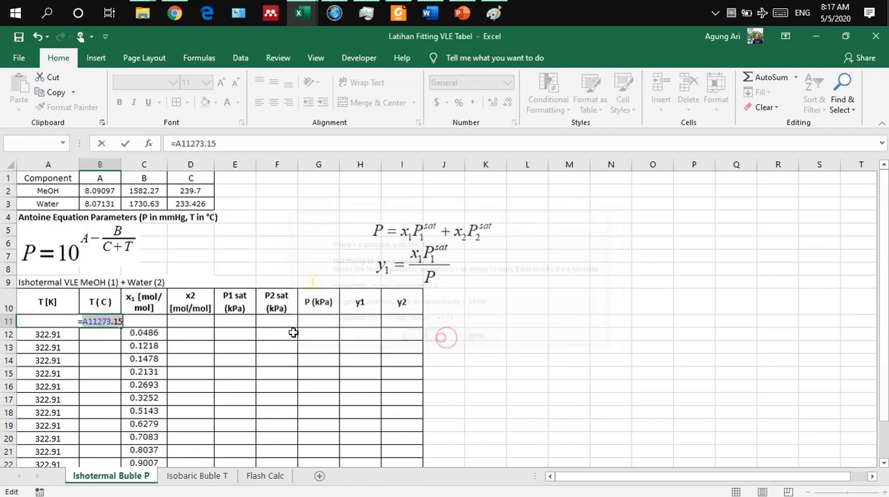
click(101, 321)
text(-)
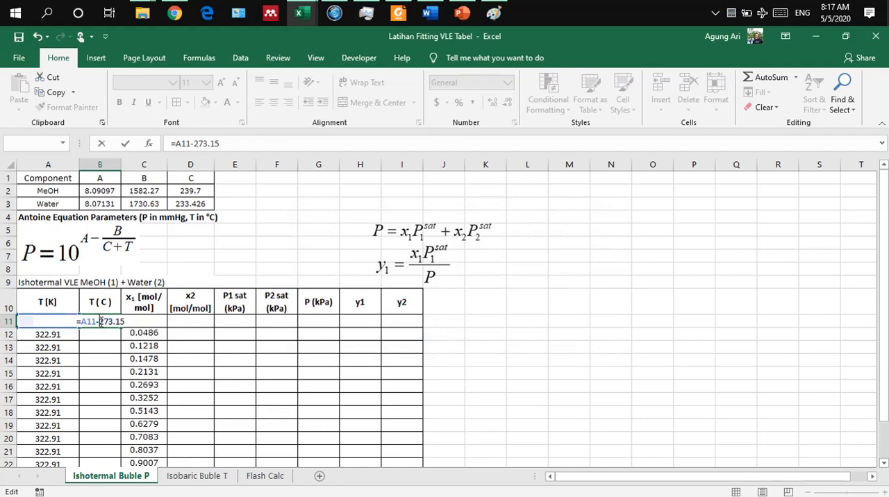
key(Return)
click(110, 321)
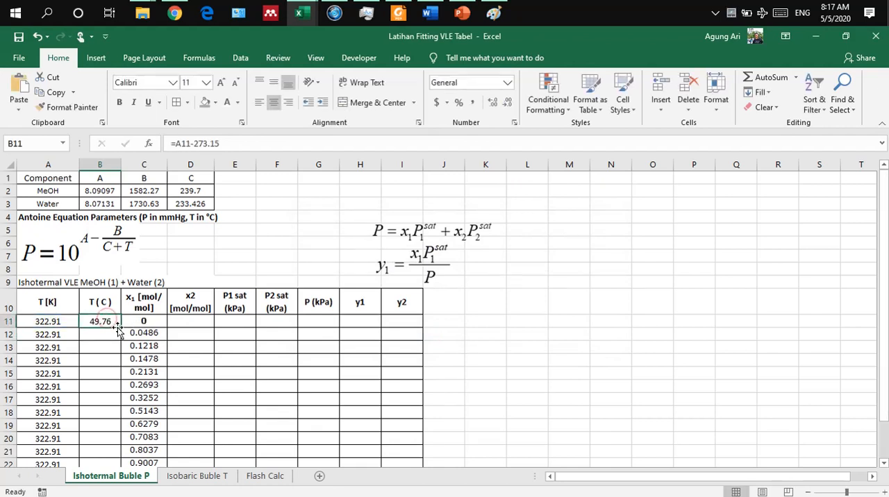
double_click(120, 330)
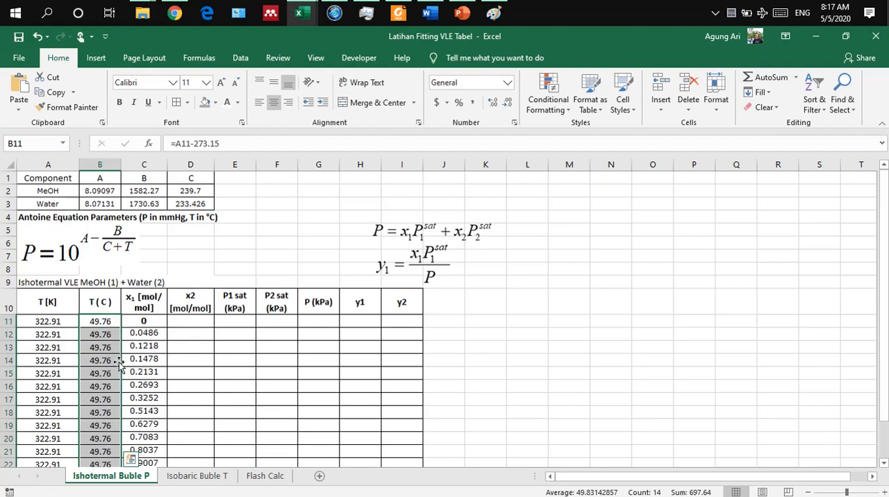
Step: Correct the last T [K] value in A24 to 322.91
scroll(118, 363, down, 1)
scroll(118, 362, down, 1)
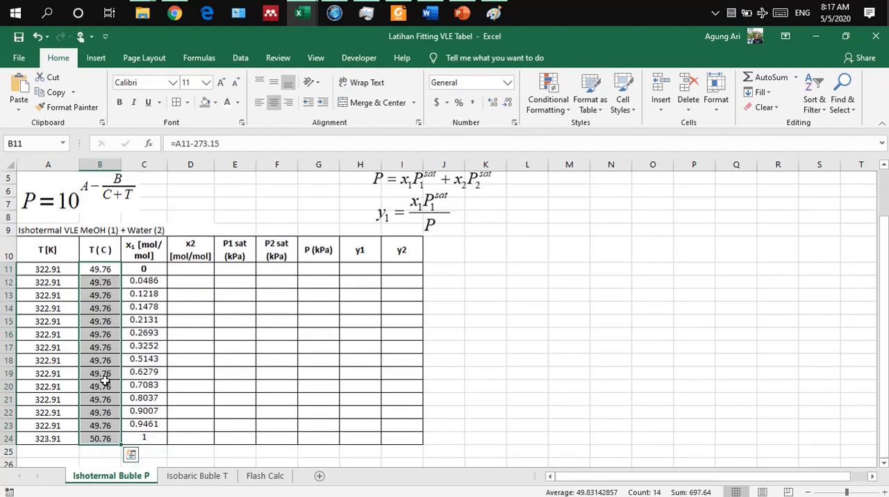
double_click(53, 438)
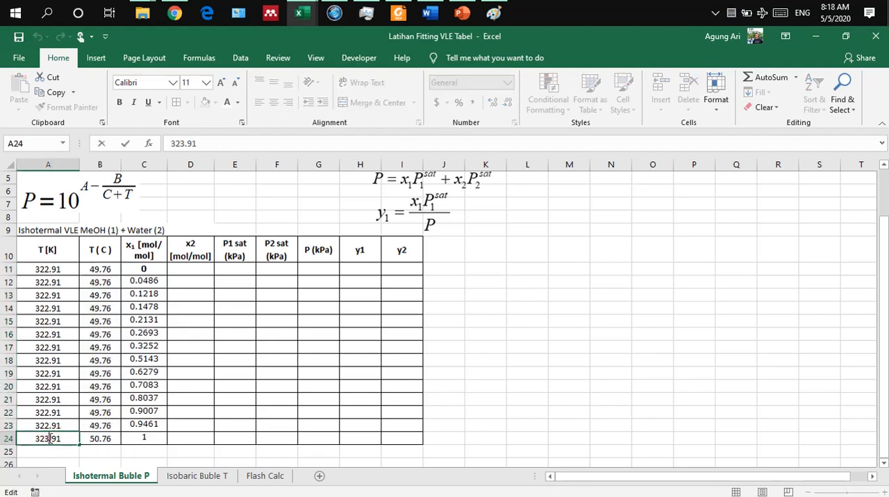
key(BackSpace)
text(2)
key(Return)
scroll(186, 381, up, 2)
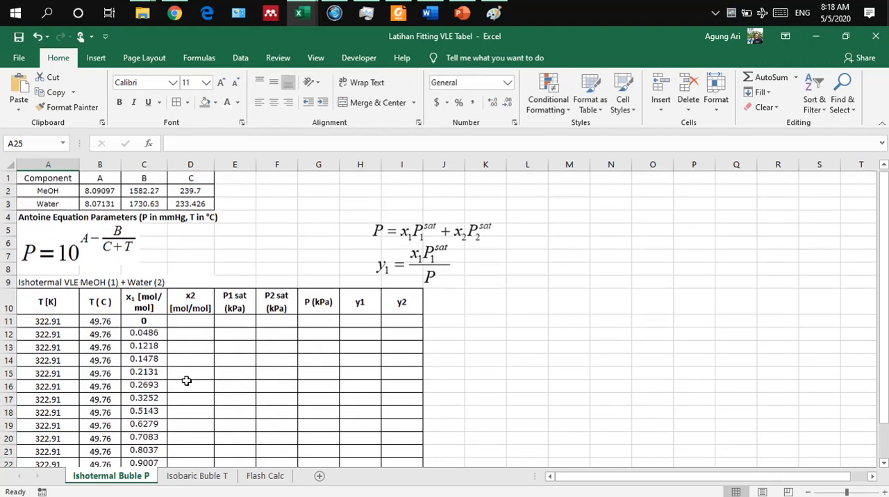
scroll(186, 380, down, 2)
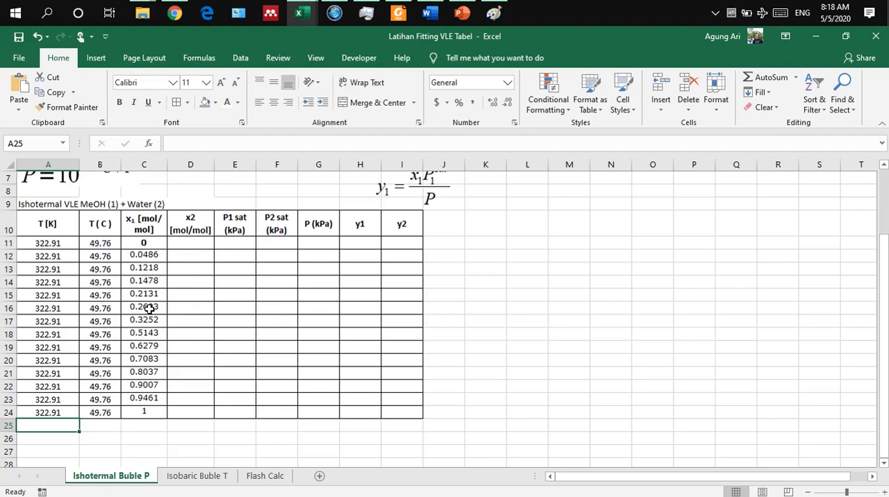
scroll(150, 308, up, 1)
scroll(149, 308, up, 5)
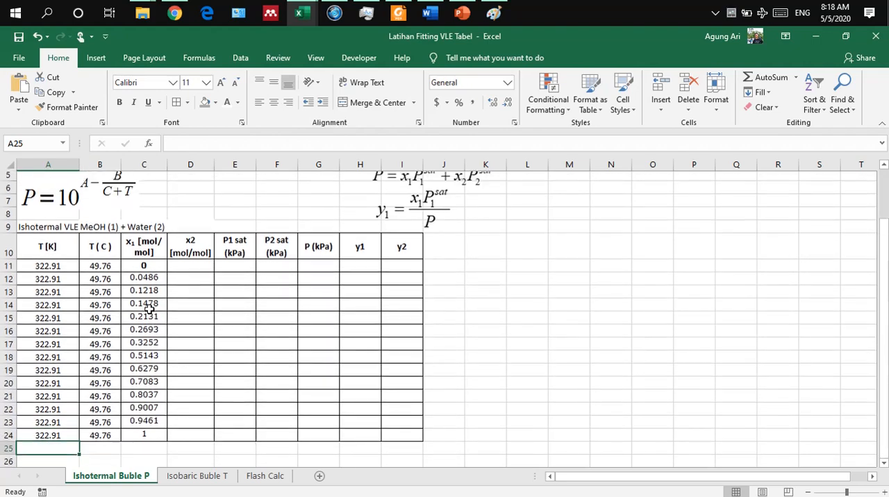
scroll(150, 309, down, 1)
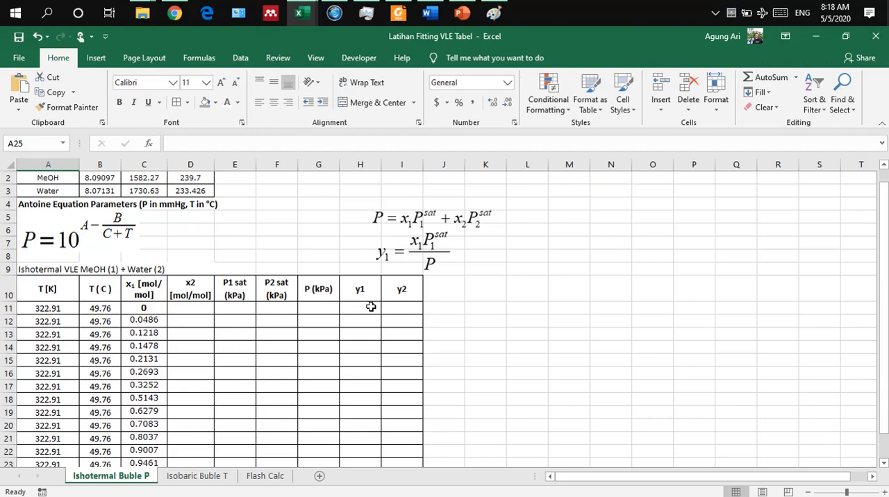
Step: Reveal the x2 values by setting the font color of D11:D24 to Automatic, checking the =1-C11 formula in D11
scroll(182, 337, down, 2)
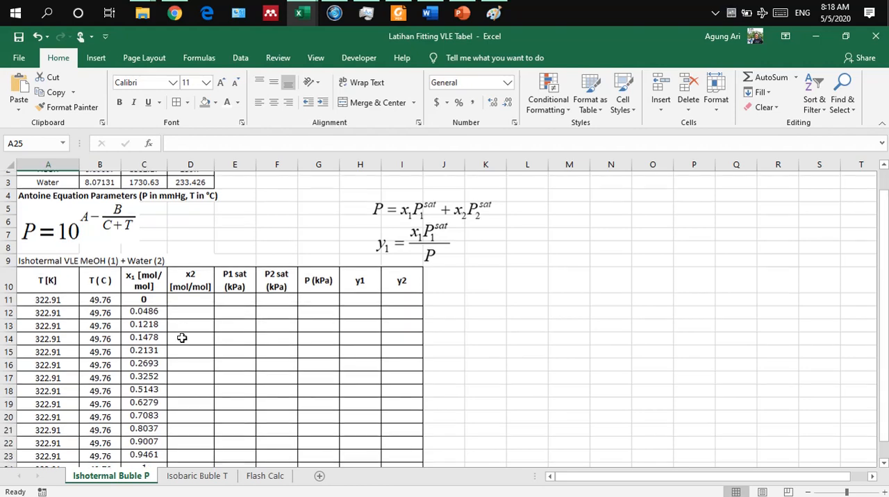
click(191, 281)
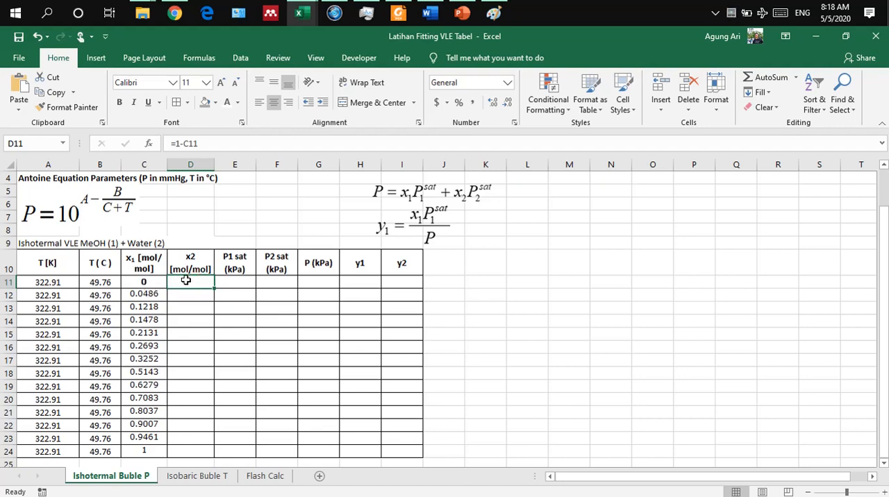
click(237, 102)
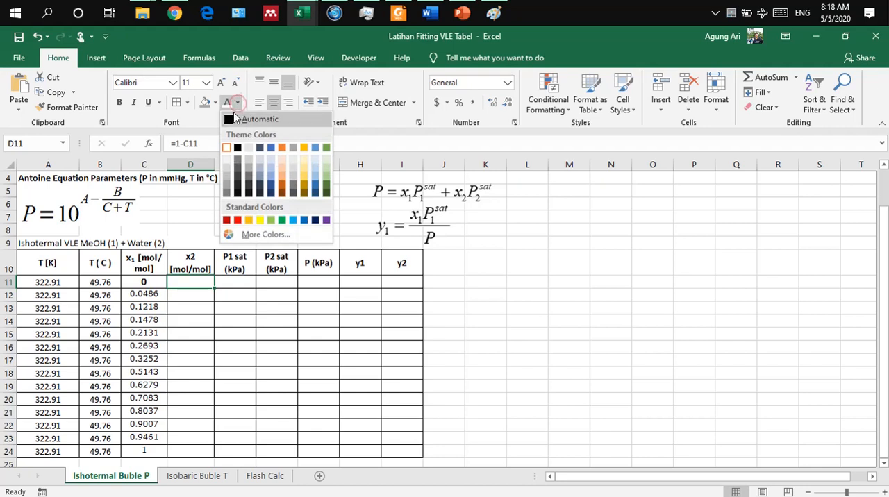
click(237, 119)
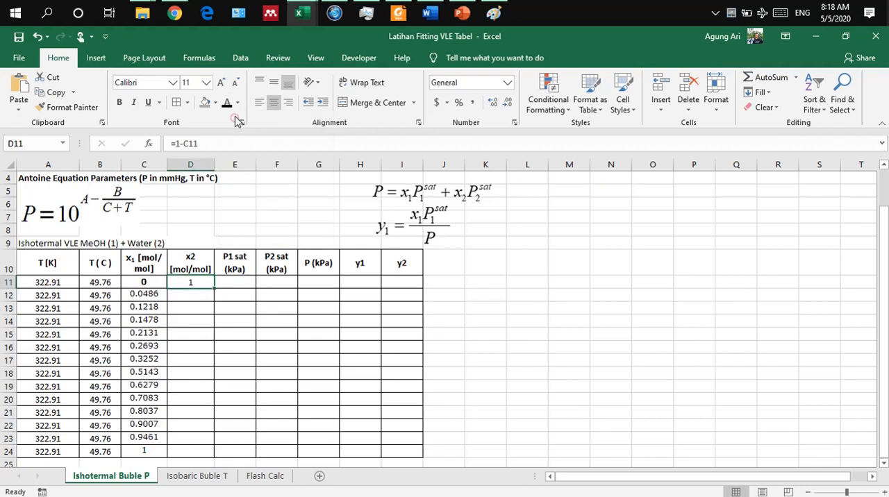
double_click(172, 283)
key(Return)
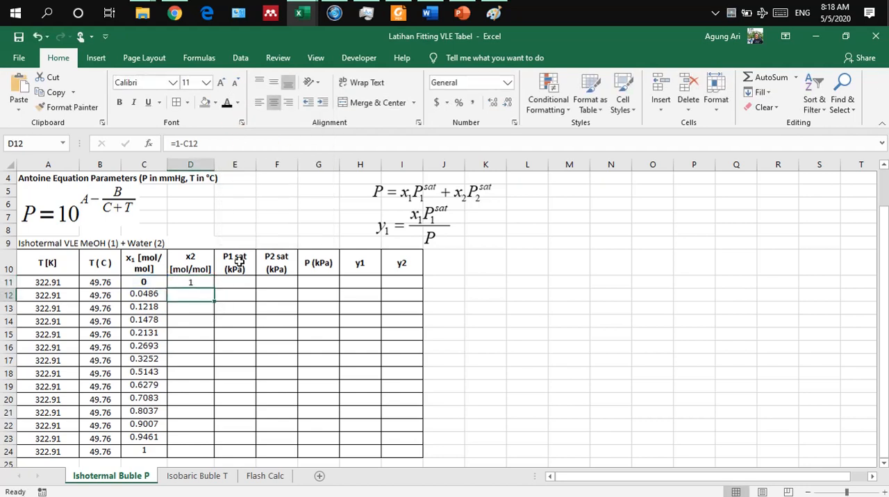
drag(185, 284, 193, 447)
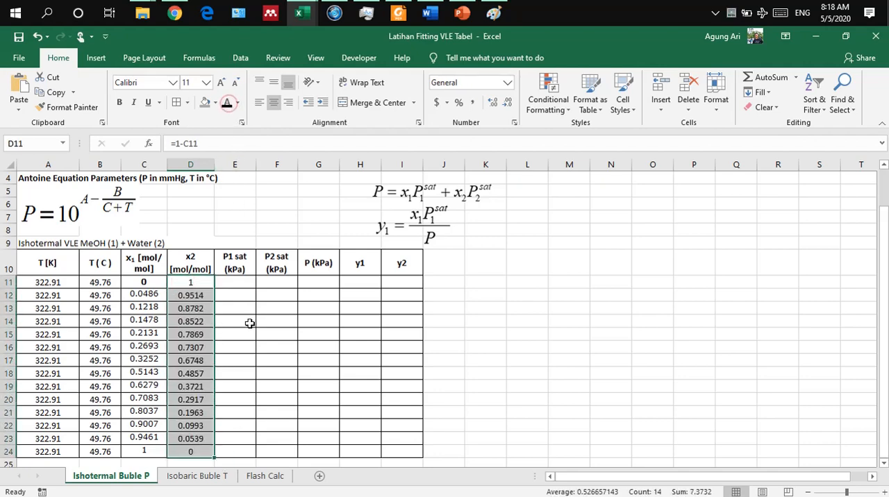
Step: Reveal the P1 sat value in E11 by setting its font color to black
click(253, 357)
scroll(255, 353, up, 1)
scroll(254, 354, down, 1)
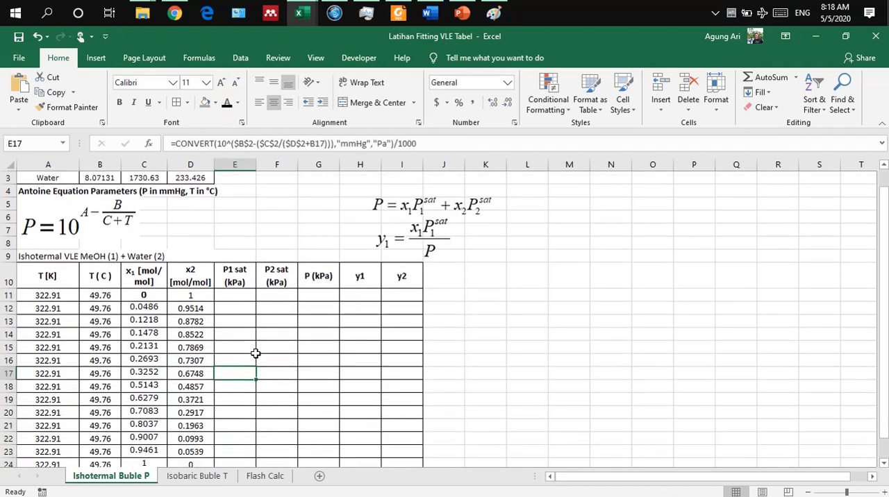
click(239, 293)
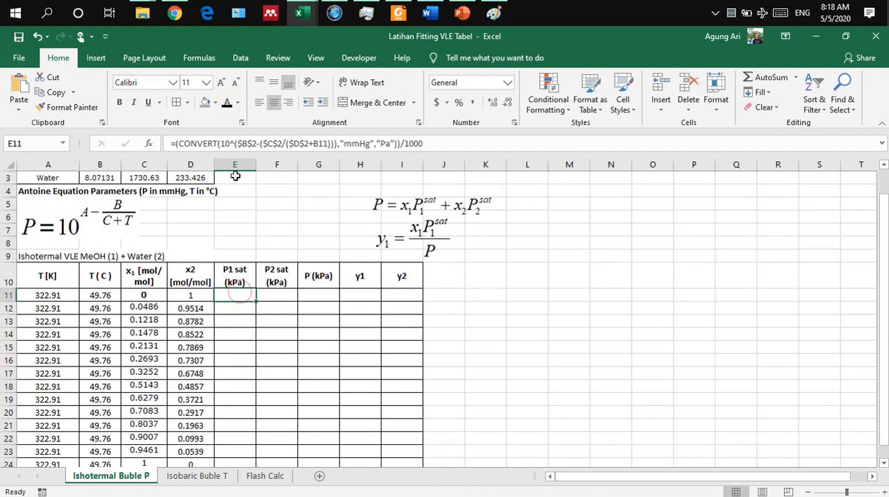
click(225, 102)
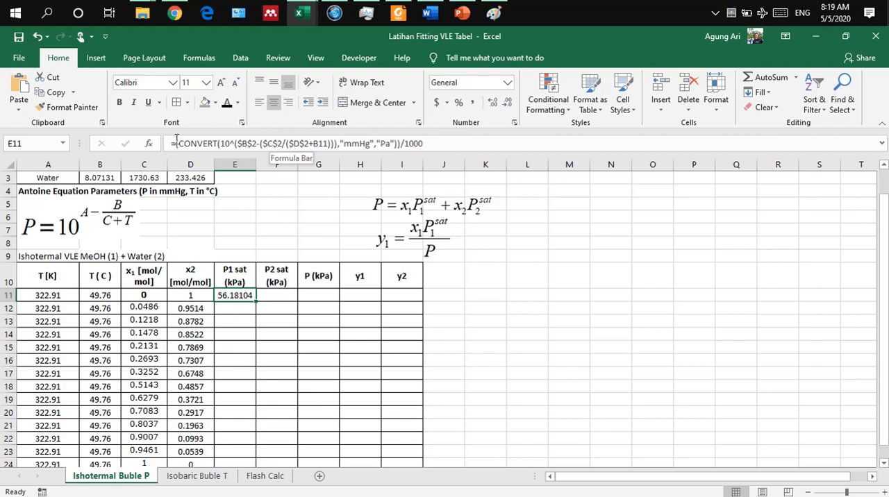
Step: Examine the P1 sat formula in E11 part by part: the Antoine term, the mmHg-to-Pa CONVERT units and the division by 1000
drag(179, 144, 333, 146)
click(225, 141)
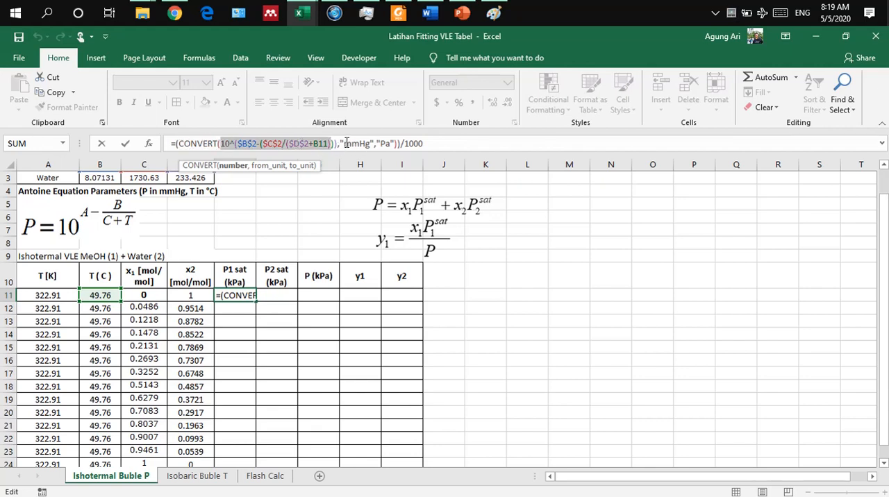
drag(345, 143, 391, 145)
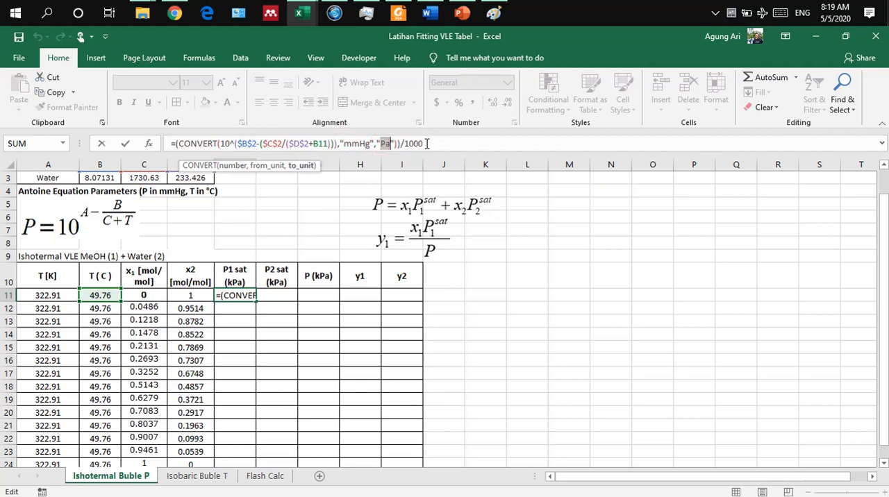
click(425, 143)
key(Return)
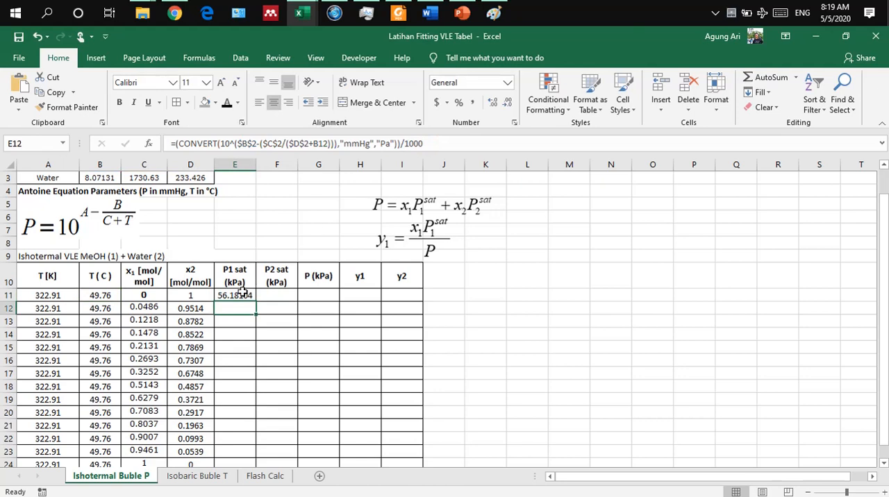
Step: Show the P1 sat values in E11:E24 and the P2 sat values in F11:F24 in black font
drag(246, 295, 247, 438)
key(ctrl+d)
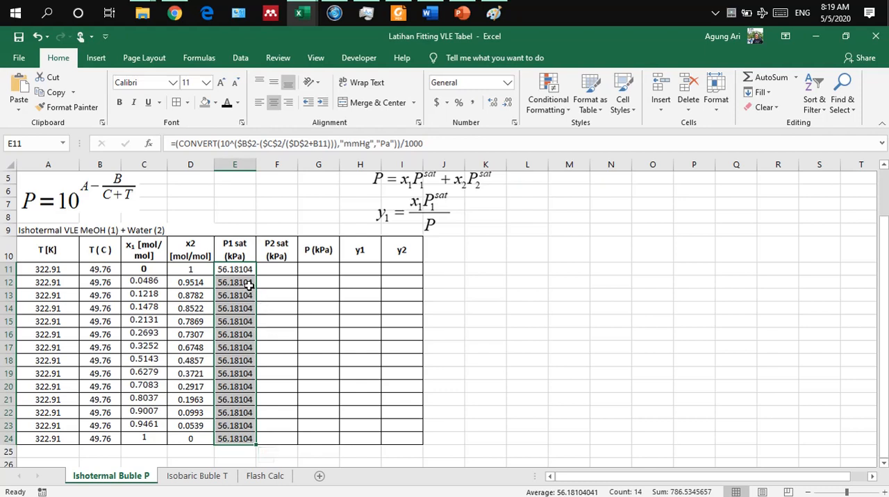
click(285, 268)
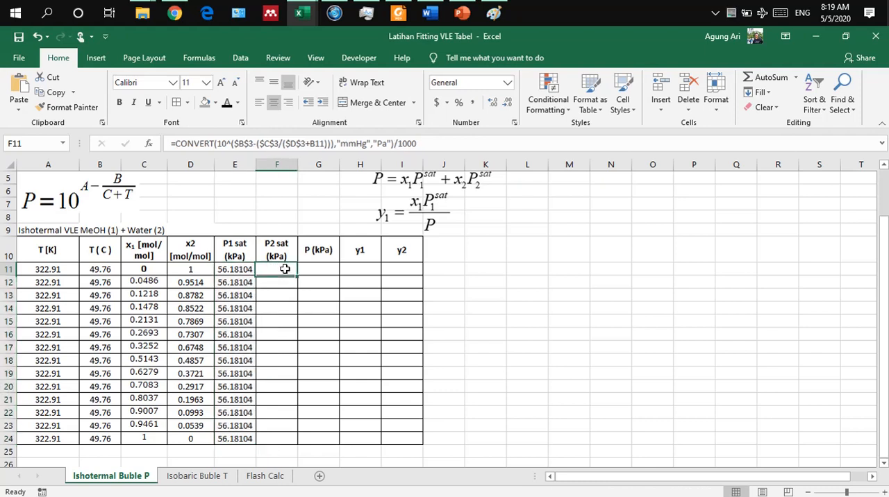
click(229, 108)
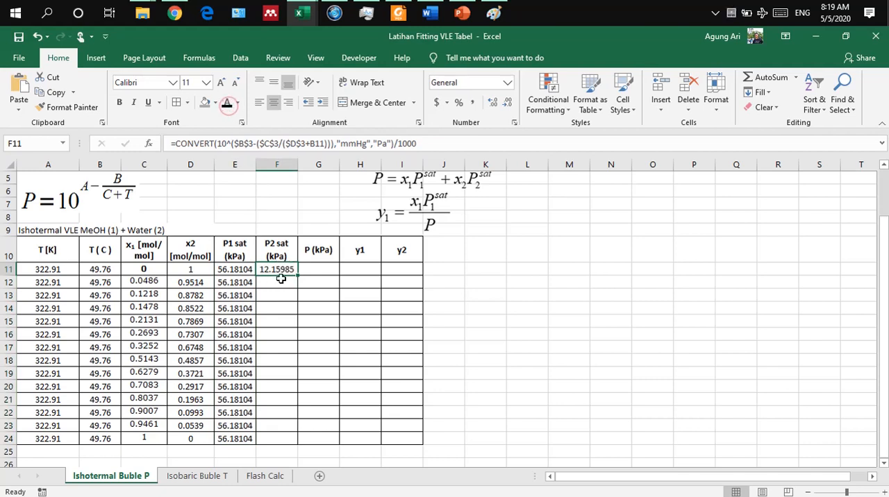
drag(281, 272, 277, 437)
click(229, 108)
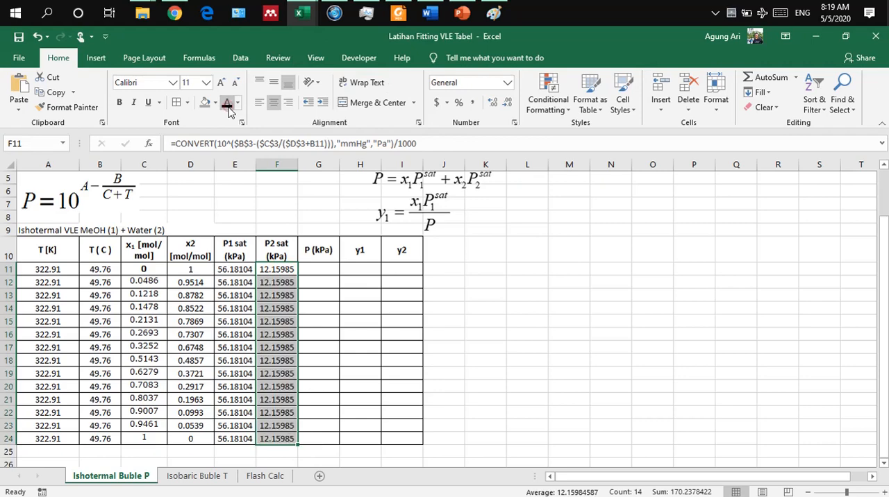
Step: Compare the total pressure formula in G11 with the P = x1P1sat + x2P2sat equation picture
click(324, 270)
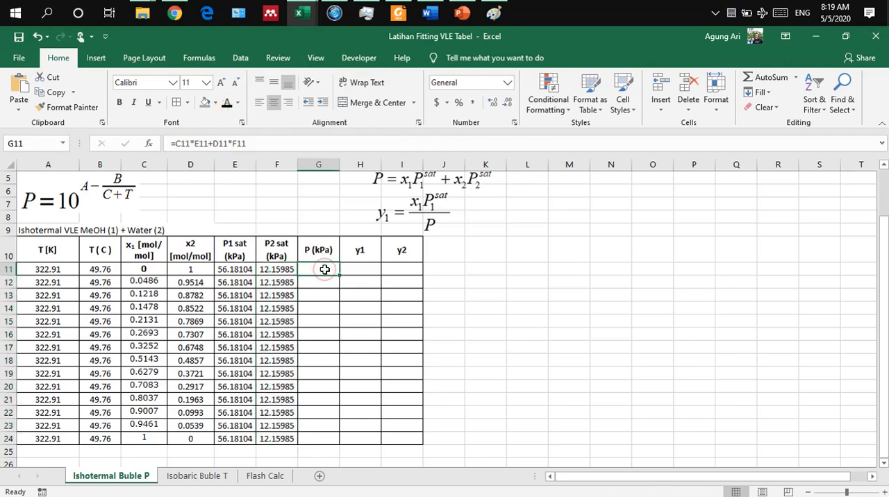
scroll(421, 292, up, 1)
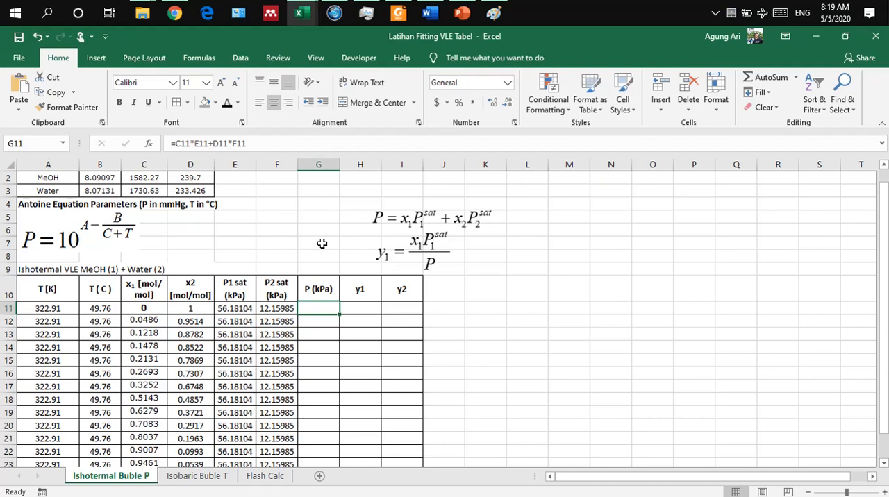
click(381, 223)
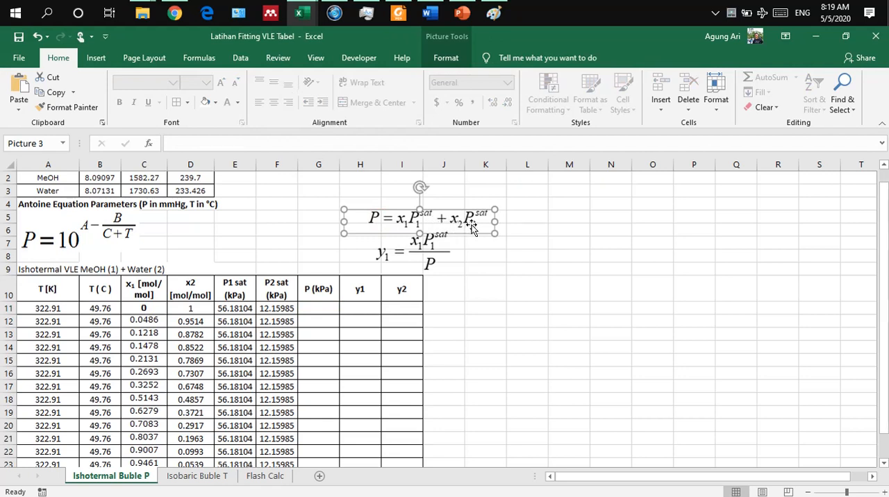
Step: Show the total pressure in G11 in black font and fill its formula =C11*E11+D11*F11 down through G24
click(316, 307)
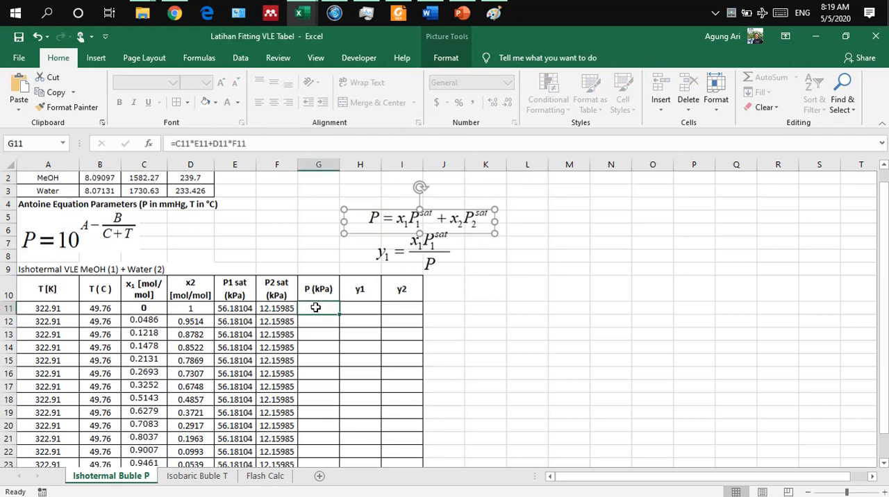
click(227, 102)
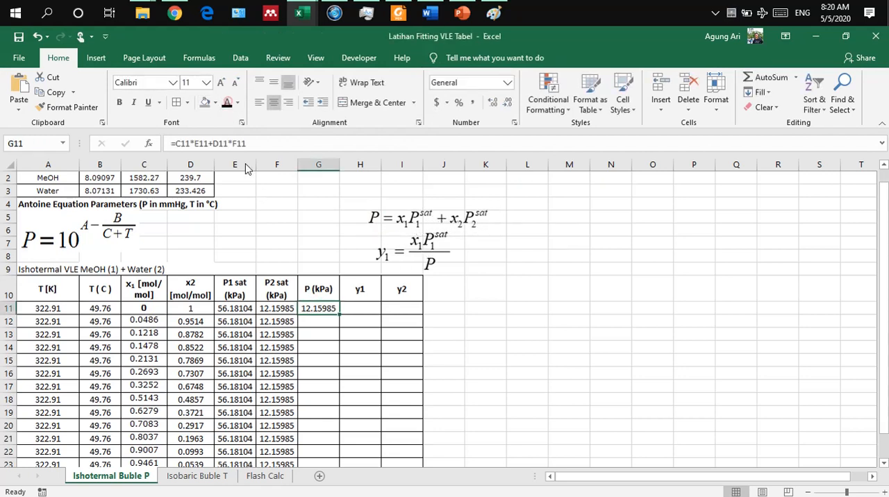
double_click(317, 308)
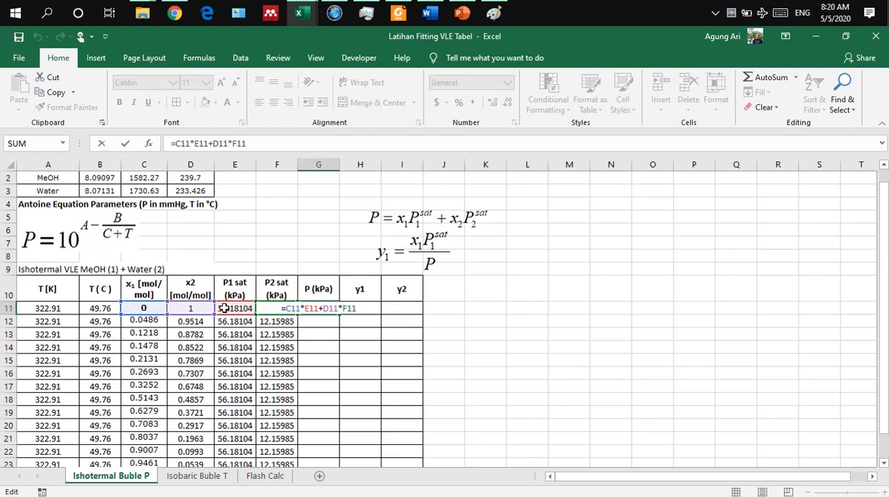
key(Return)
click(321, 308)
drag(339, 315, 329, 438)
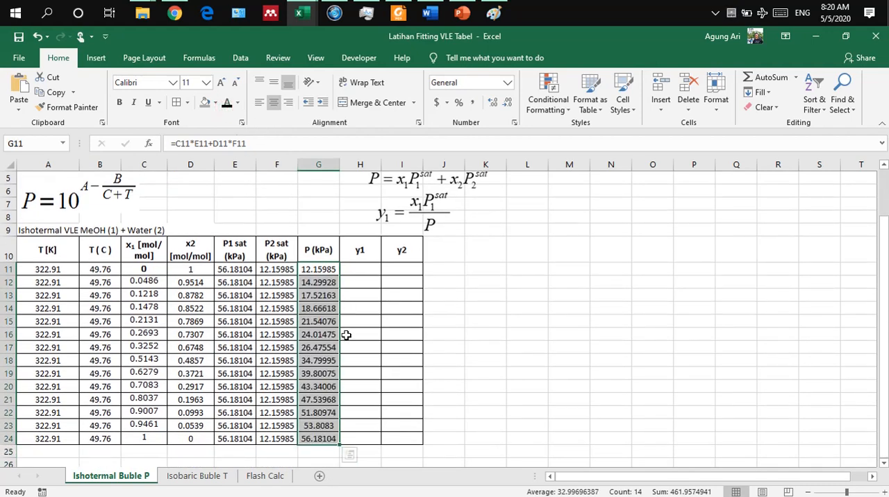
Step: Review the total pressures in G11:G24 against the constant temperatures in the T [K] column
click(468, 309)
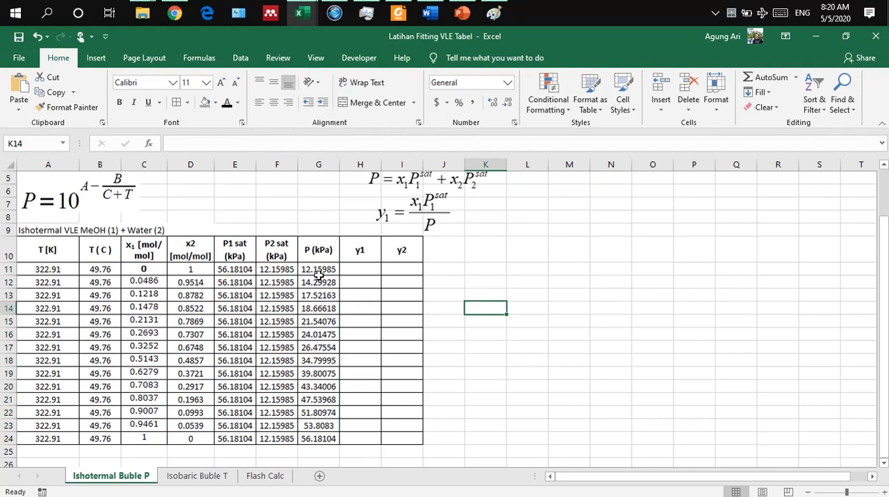
drag(322, 269, 320, 439)
drag(54, 268, 52, 421)
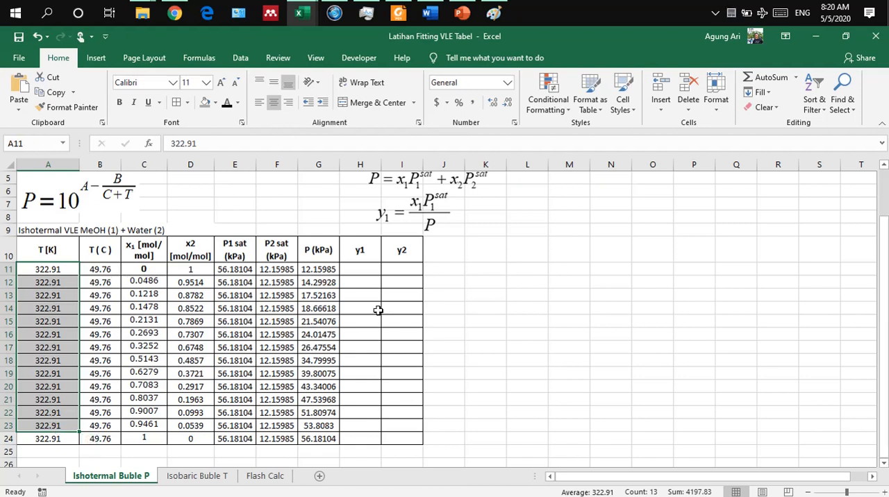
Step: Examine the y1 formula in H11 against the y1 = x1P1sat/P equation picture
click(362, 271)
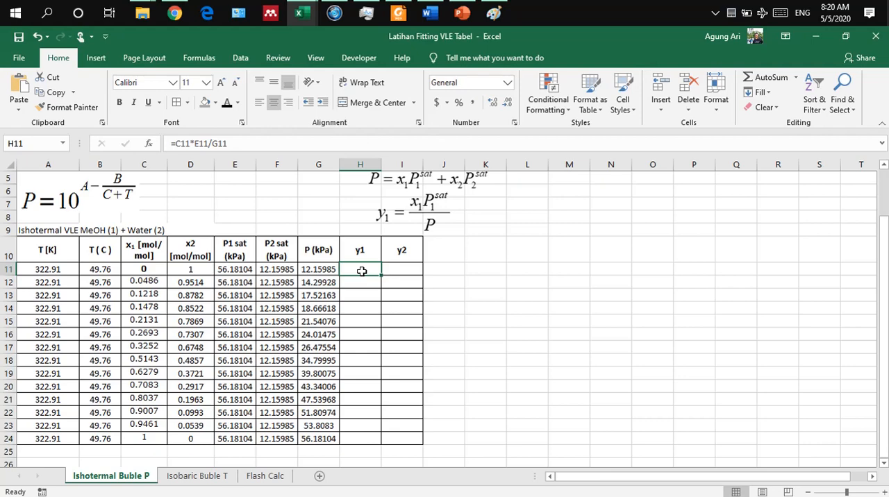
scroll(371, 272, up, 1)
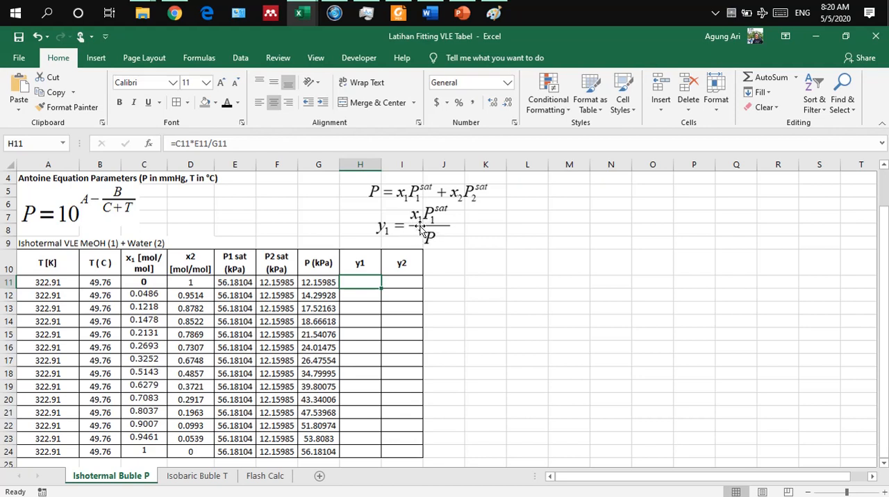
double_click(352, 281)
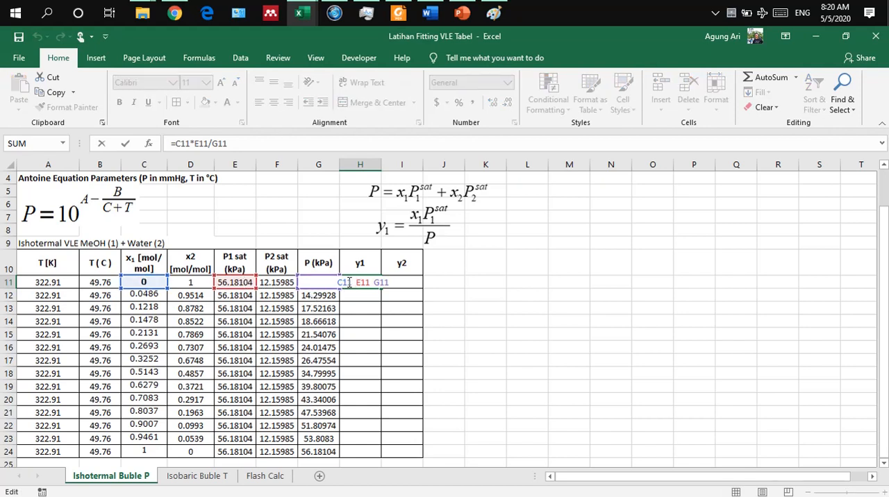
click(224, 143)
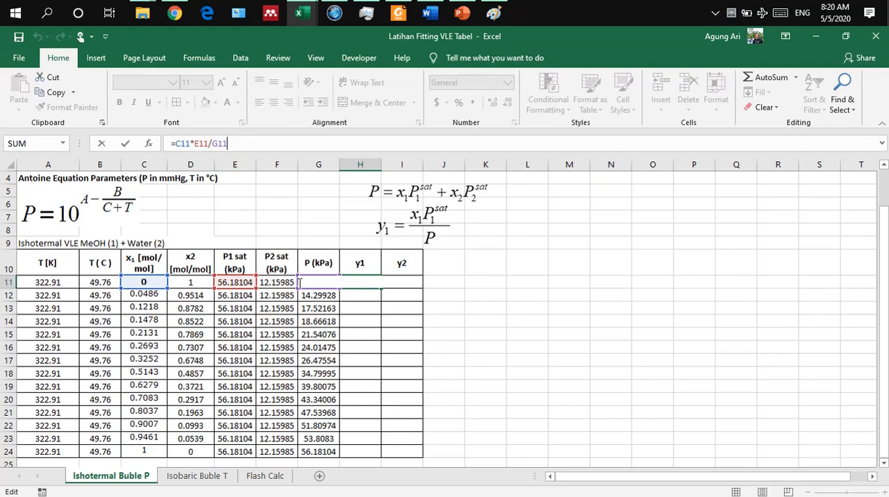
key(Return)
Step: Show the y1 and y2 values in H11:I24 in black font
click(359, 283)
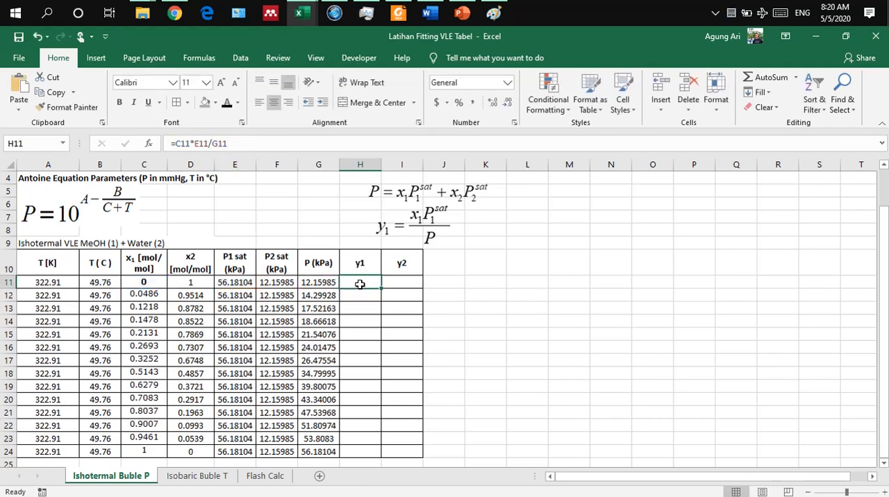
drag(351, 283, 413, 451)
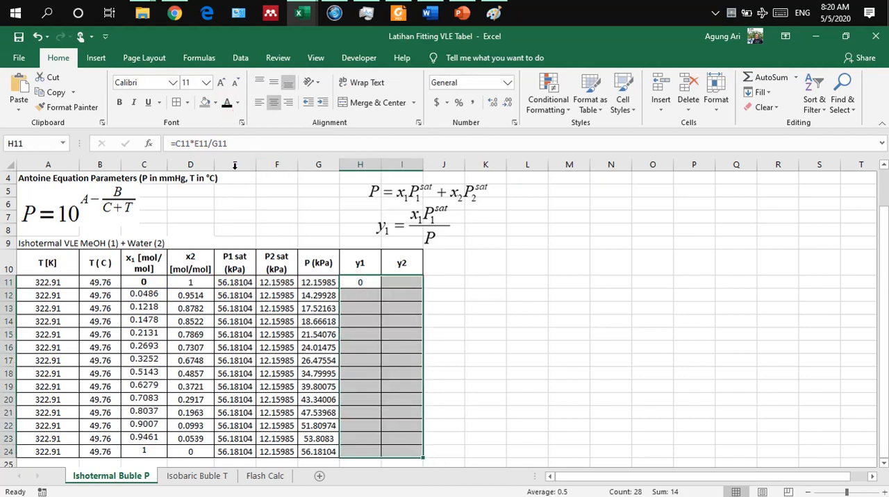
click(227, 104)
click(496, 321)
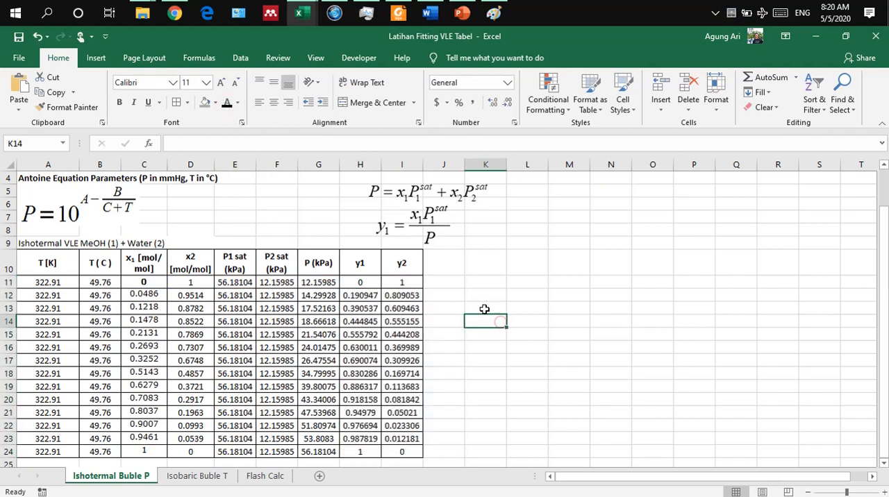
Step: Review the completed isothermal VLE table for methanol–water across A11:I24
scroll(461, 305, down, 1)
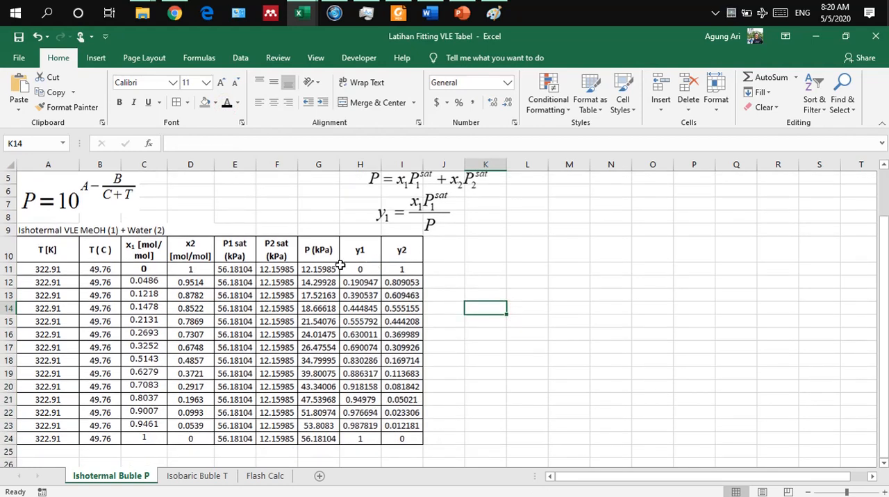
scroll(381, 285, down, 1)
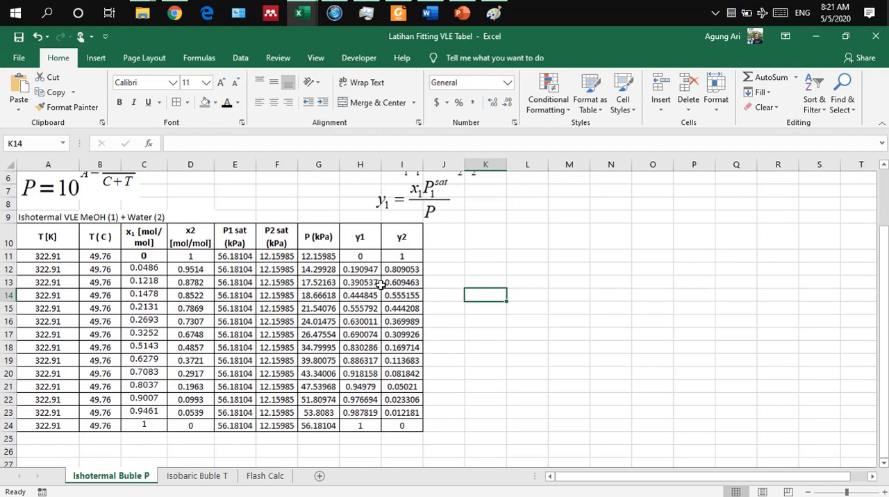
right_click(381, 285)
click(38, 272)
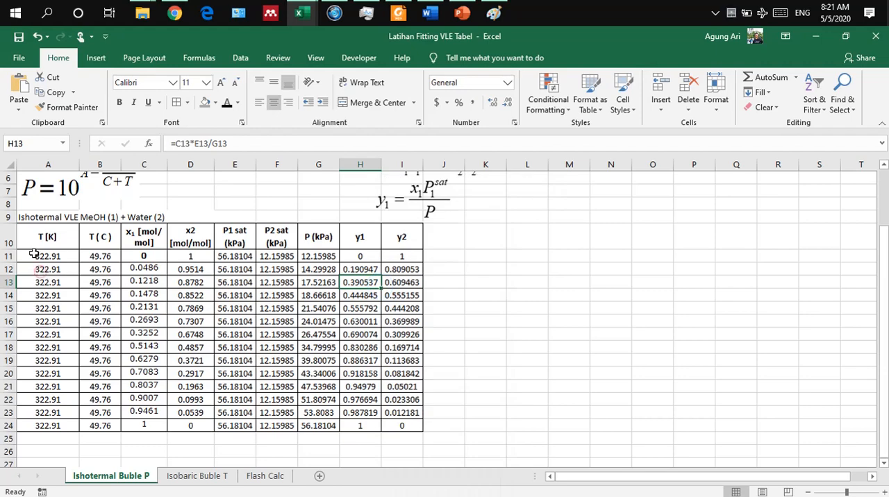
click(53, 257)
drag(54, 257, 392, 423)
click(545, 313)
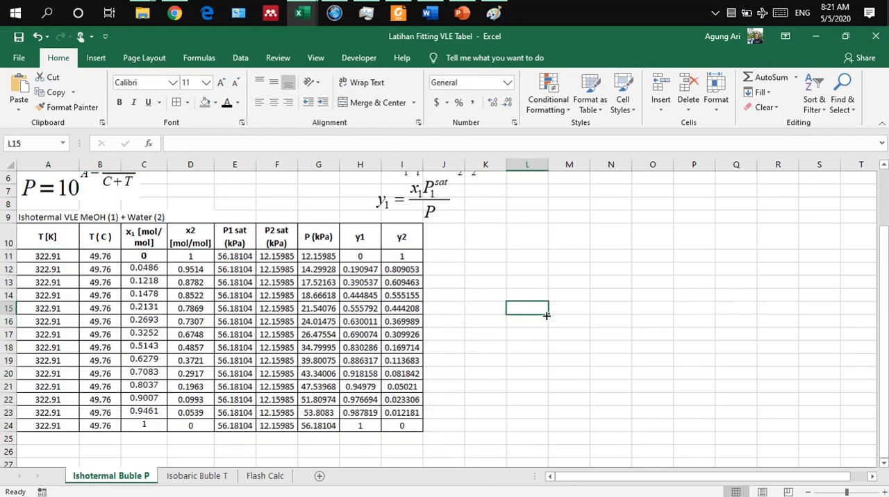
scroll(546, 314, down, 1)
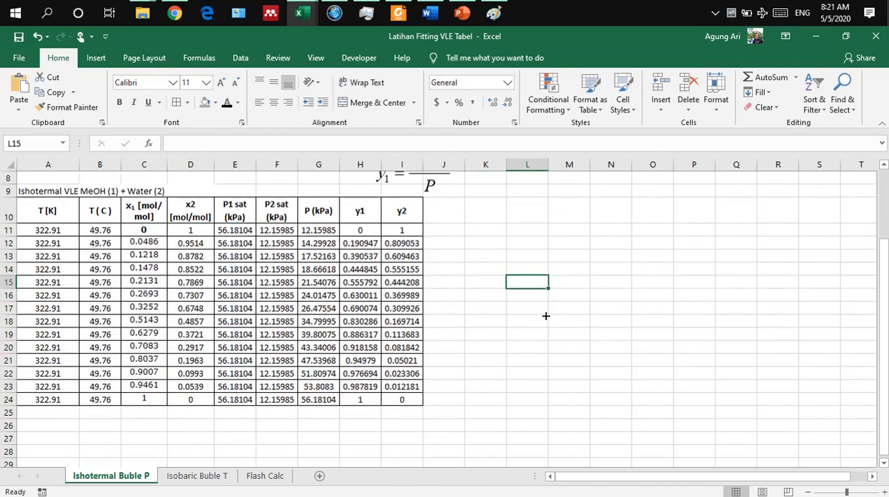
Step: Bring up the commands for inserting a chart
click(242, 60)
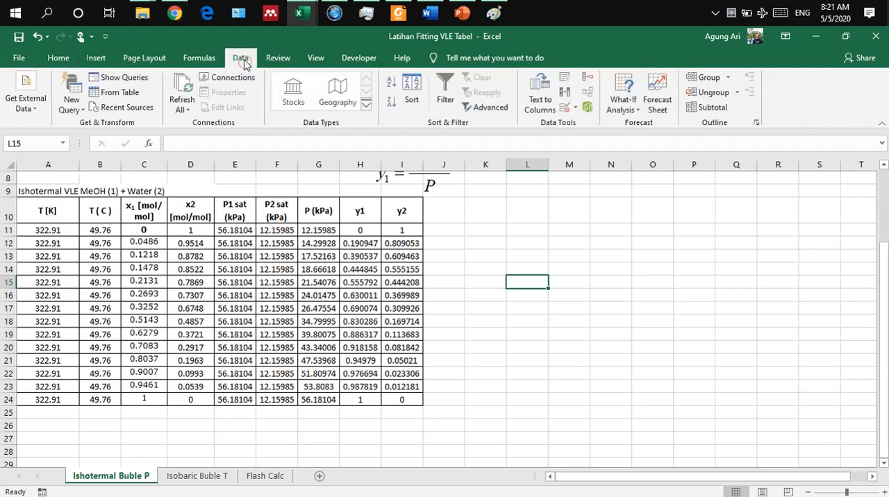
click(69, 59)
click(96, 60)
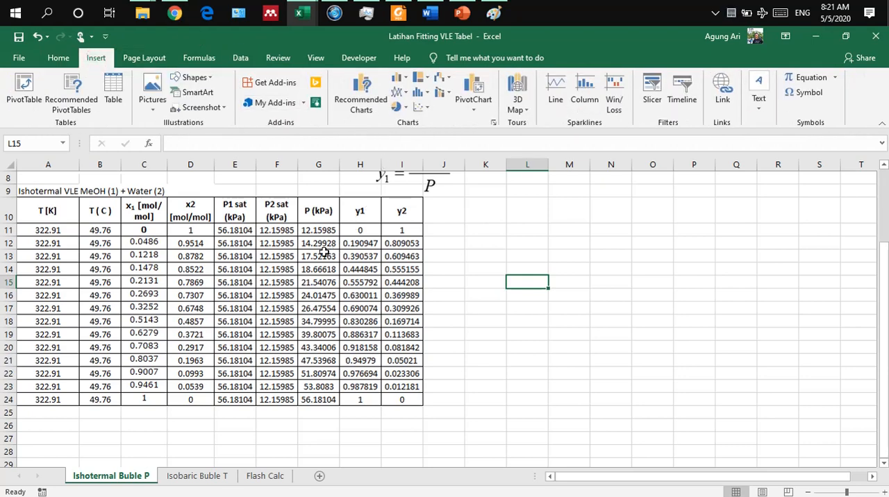
Step: Switch to the BAB 5 VLE presentation in PowerPoint and examine the isothermal and isobaric VLE diagrams on slide 14 at 98% zoom
click(461, 13)
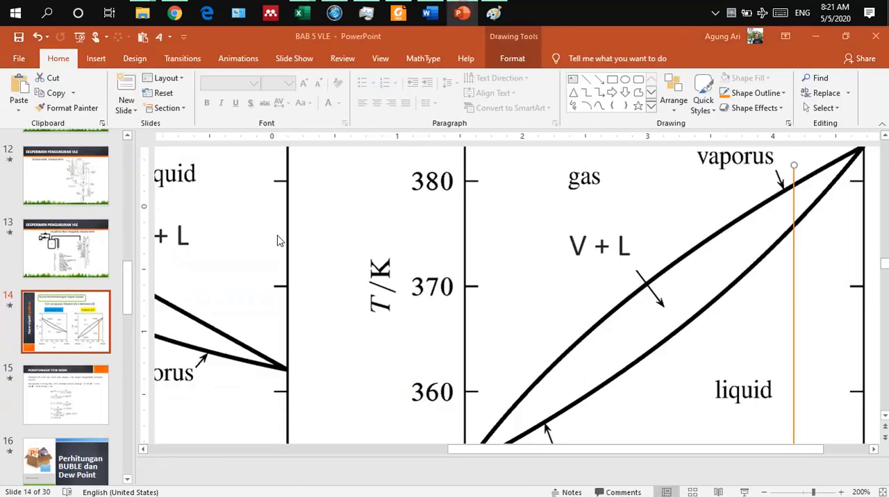
click(258, 241)
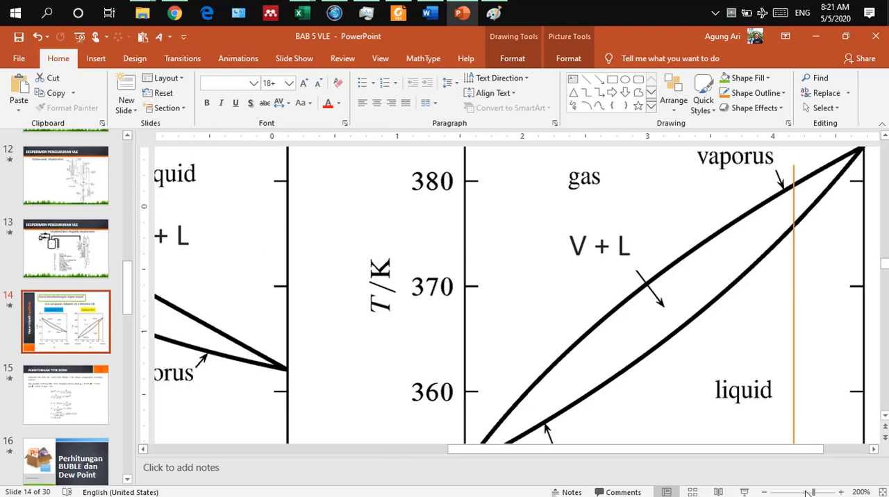
drag(805, 492, 801, 493)
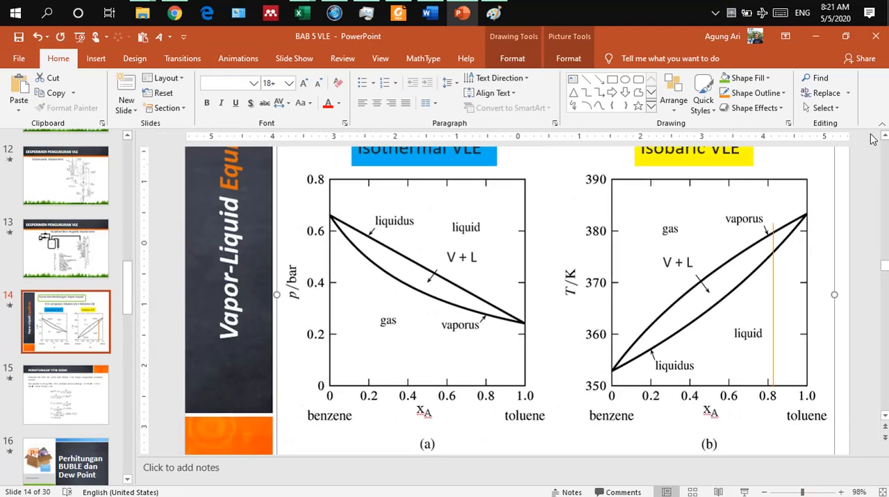
scroll(883, 137, up, 1)
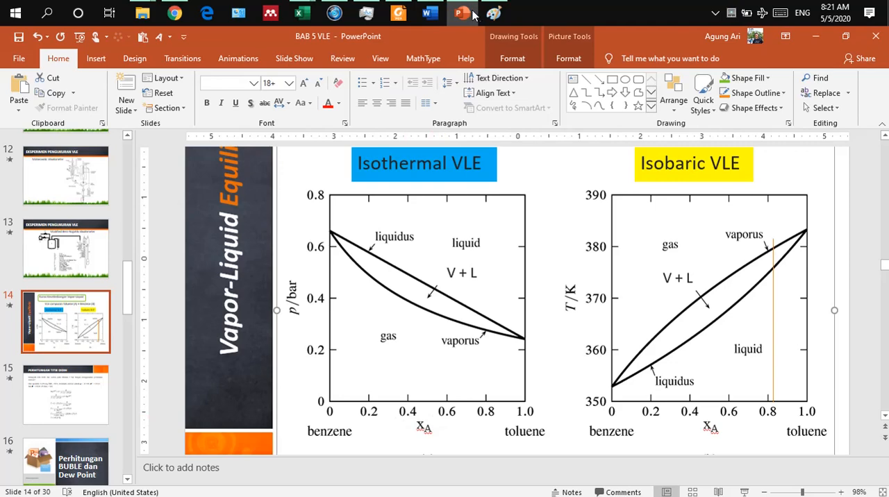
Step: Back in the Latihan Fitting VLE Tabel workbook in Excel, insert a blank scatter chart with smooth lines and markers and place it beside the table
mouse_move(299, 13)
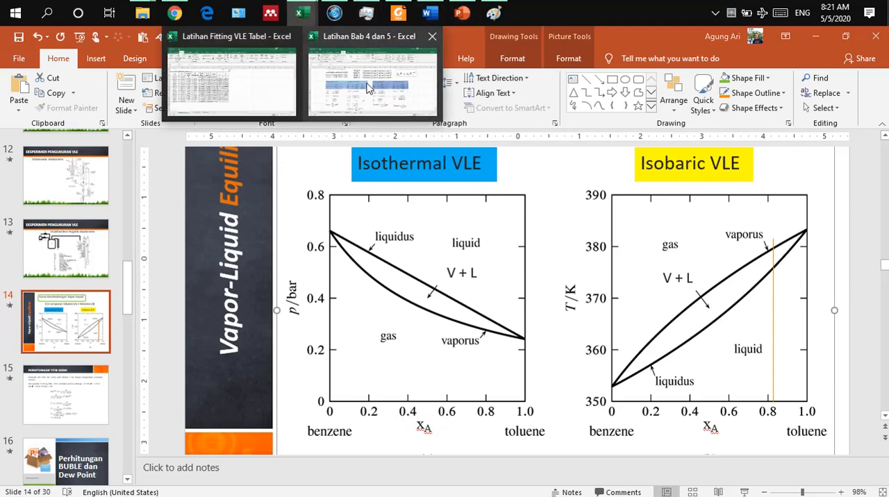
click(253, 85)
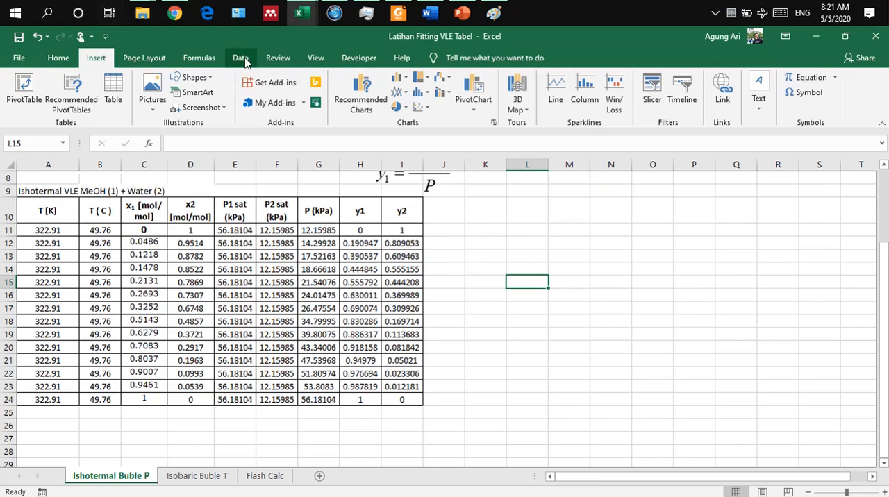
click(420, 106)
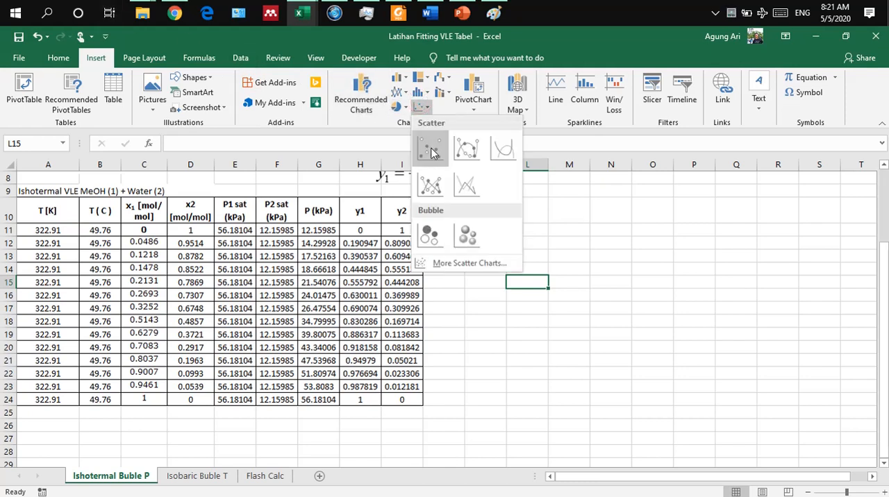
click(459, 153)
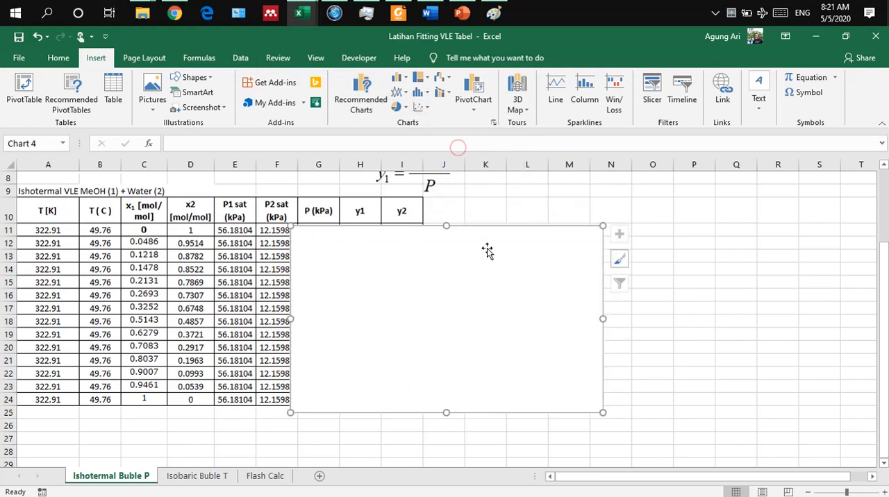
drag(486, 252, 635, 224)
Step: Add a data series to the chart with X values from C11:C24 and Y values from G11:G24
right_click(635, 223)
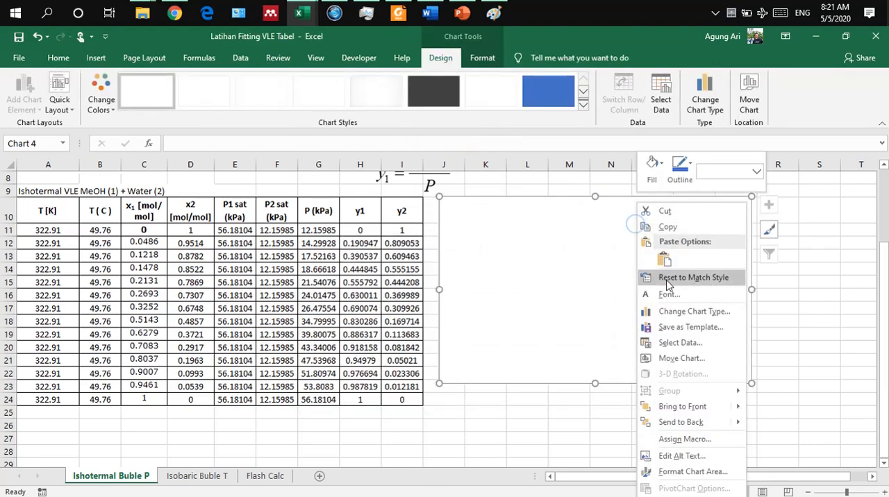
click(680, 351)
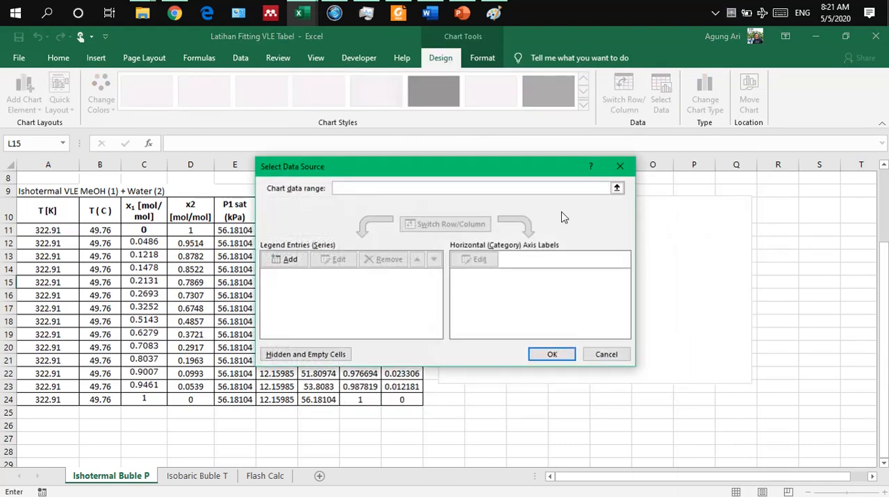
click(285, 259)
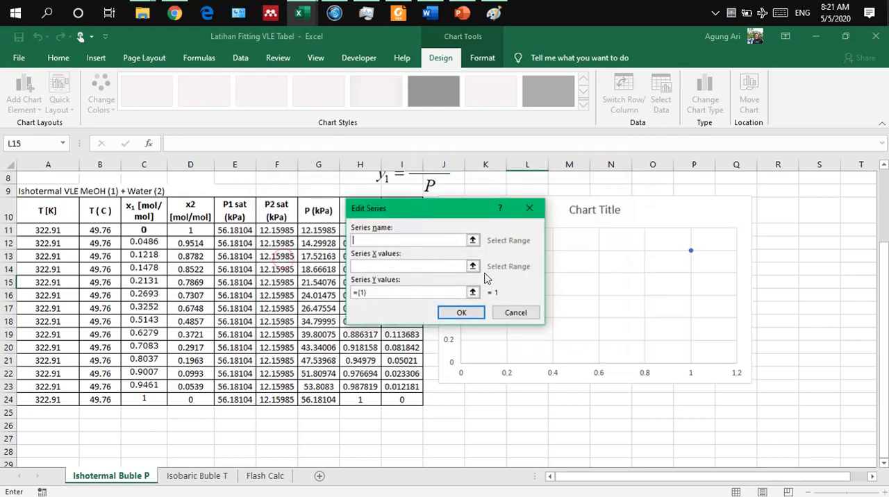
click(472, 267)
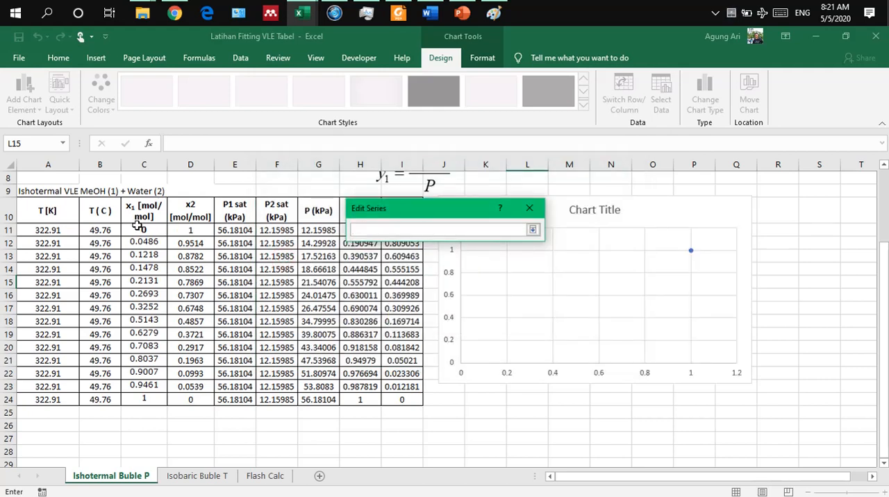
drag(143, 230, 149, 398)
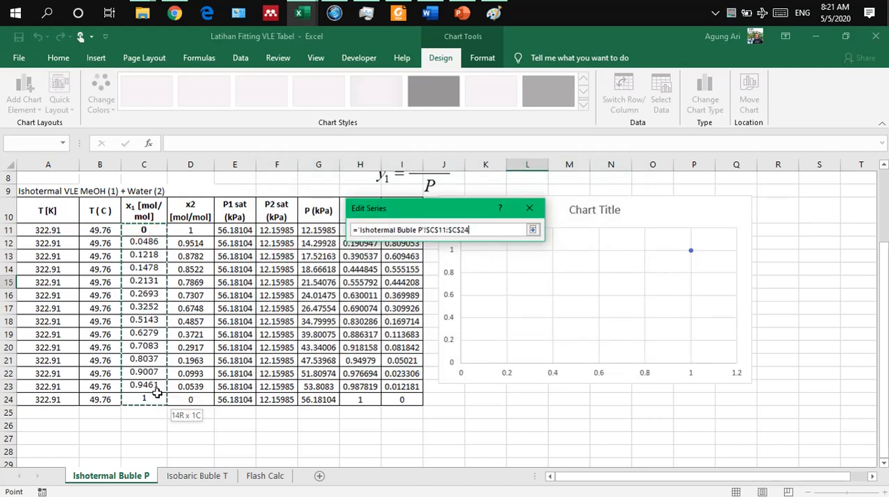
click(532, 231)
click(472, 293)
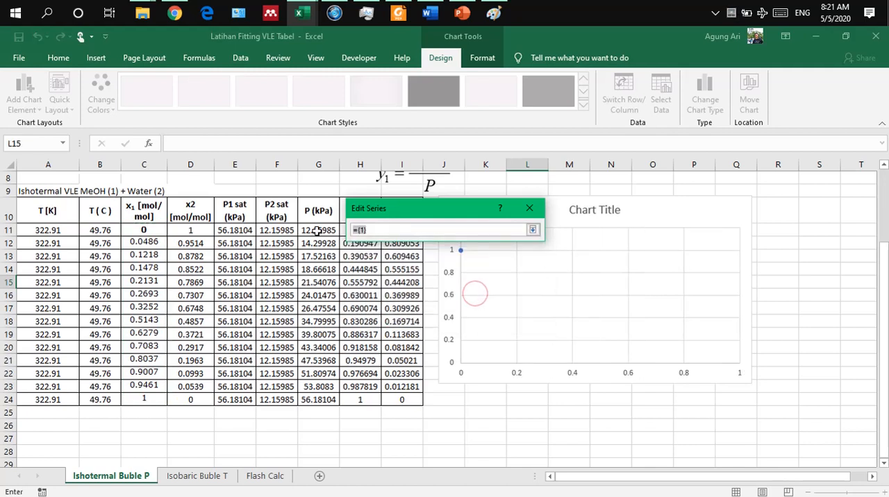
drag(318, 232, 308, 397)
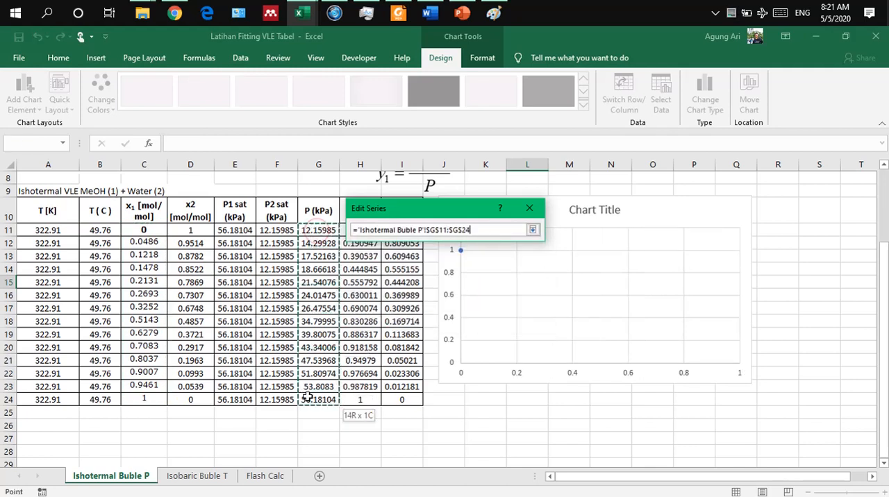
click(532, 230)
click(464, 313)
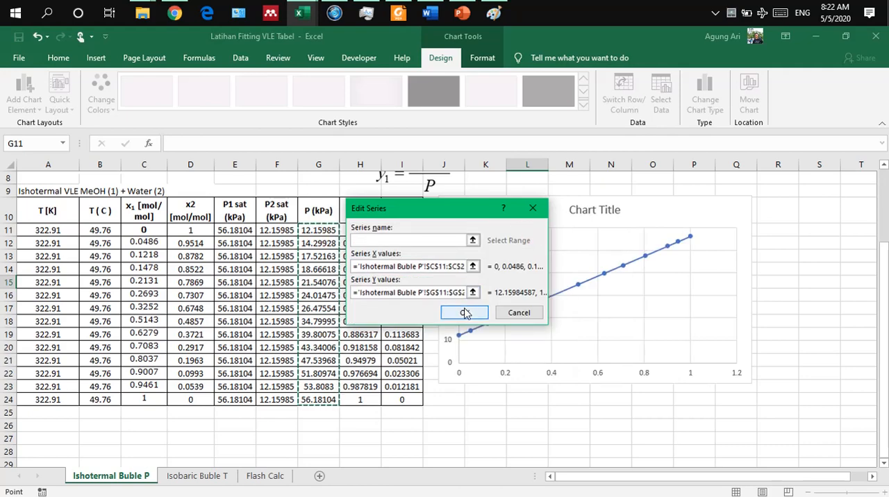
Step: Add a second data series to the chart with X values from H11:H24 and Y values from G11:G24, and apply the data source
click(289, 259)
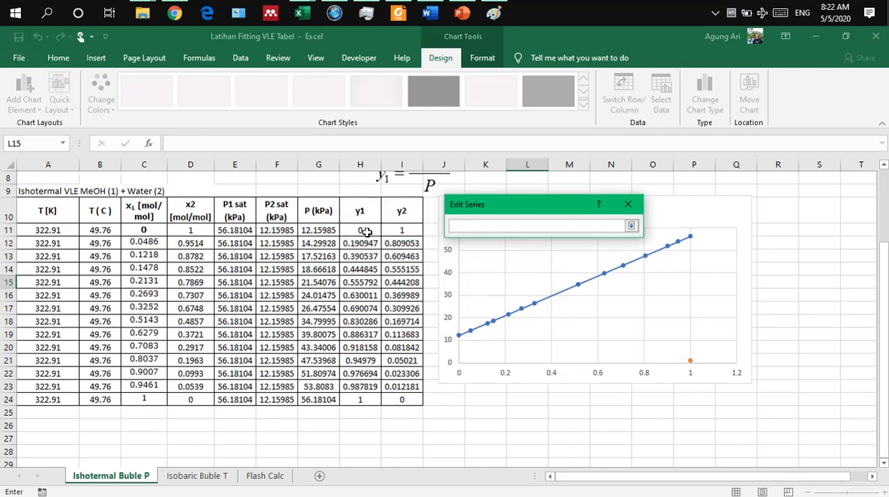
drag(364, 231, 363, 386)
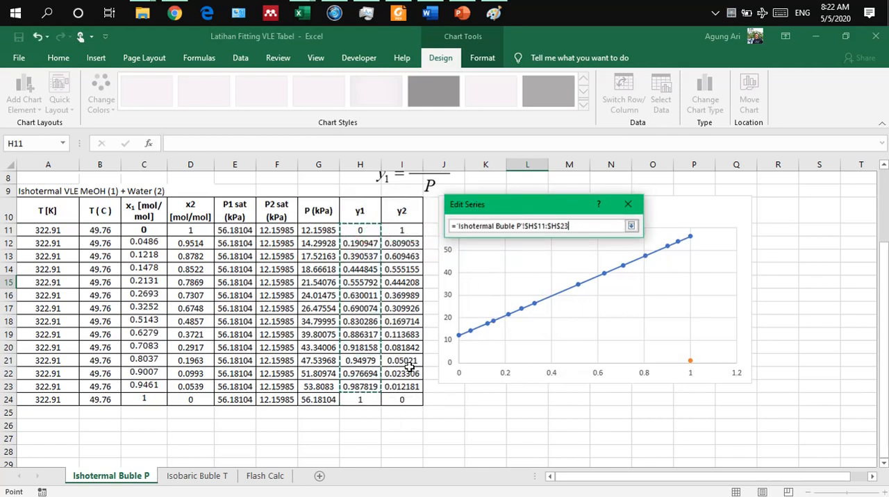
drag(371, 231, 363, 399)
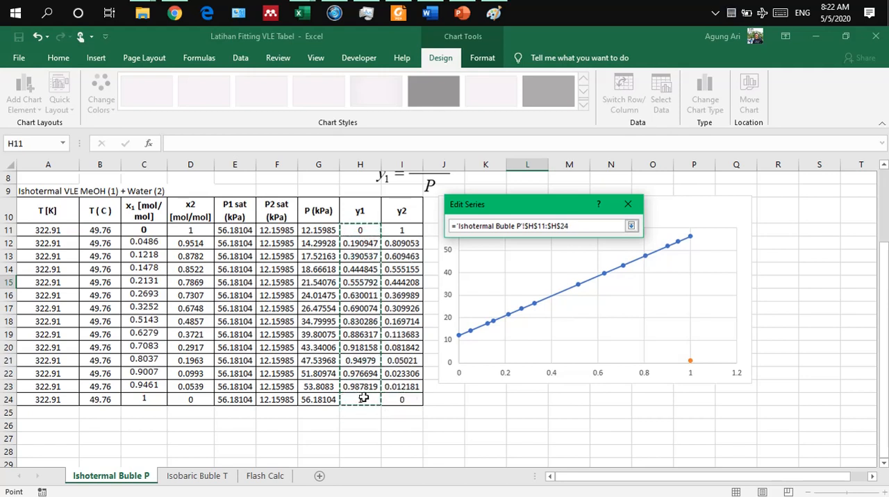
click(630, 226)
click(570, 288)
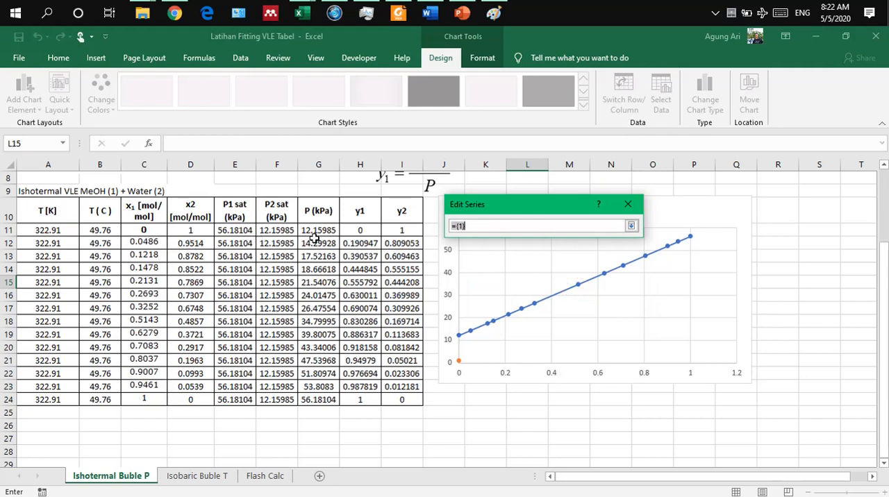
drag(316, 231, 313, 386)
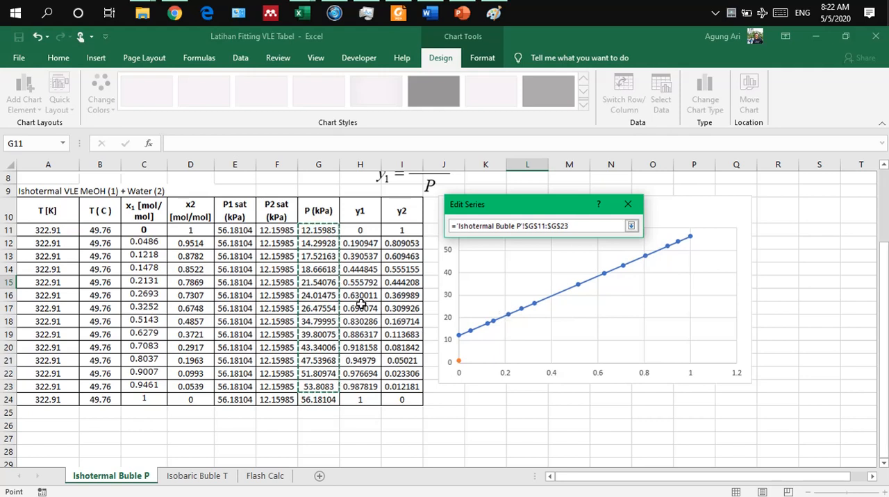
click(630, 225)
click(561, 307)
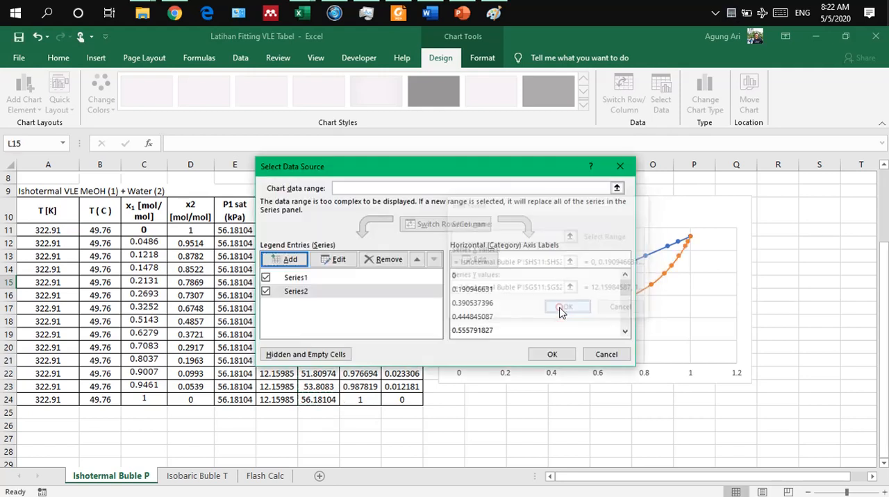
click(563, 356)
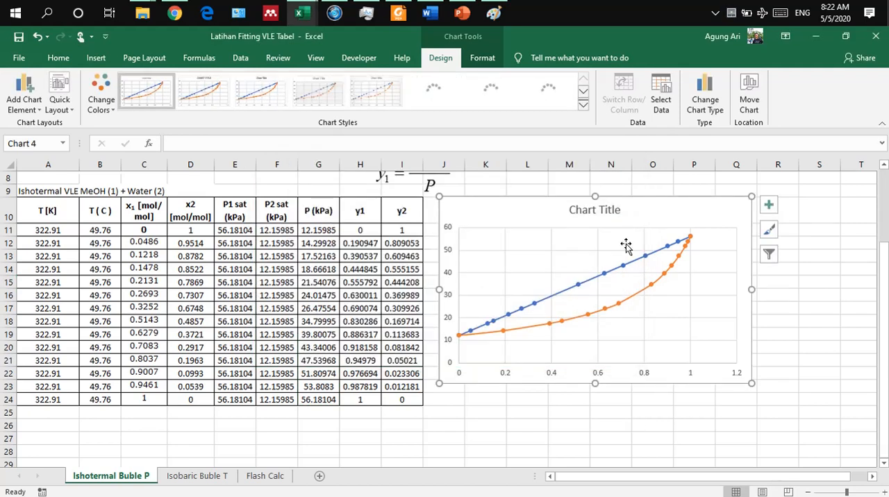
Step: Delete the chart title and add axis titles to the chart
click(601, 210)
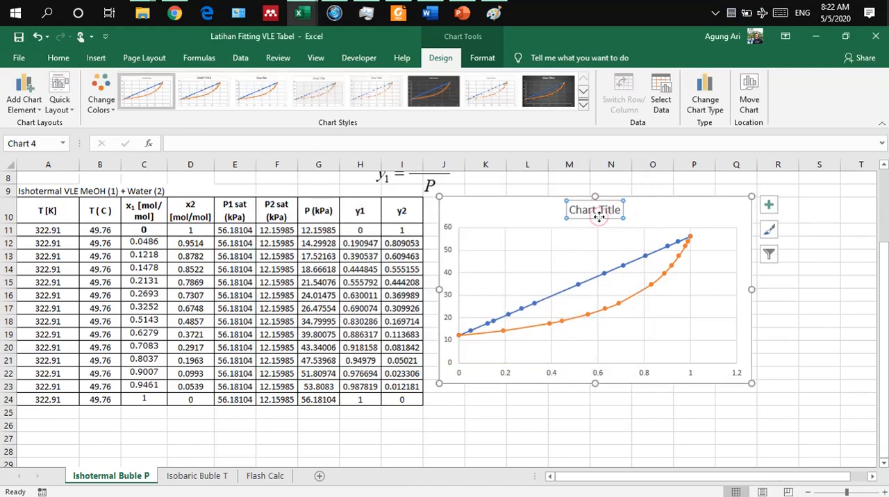
key(Delete)
click(768, 205)
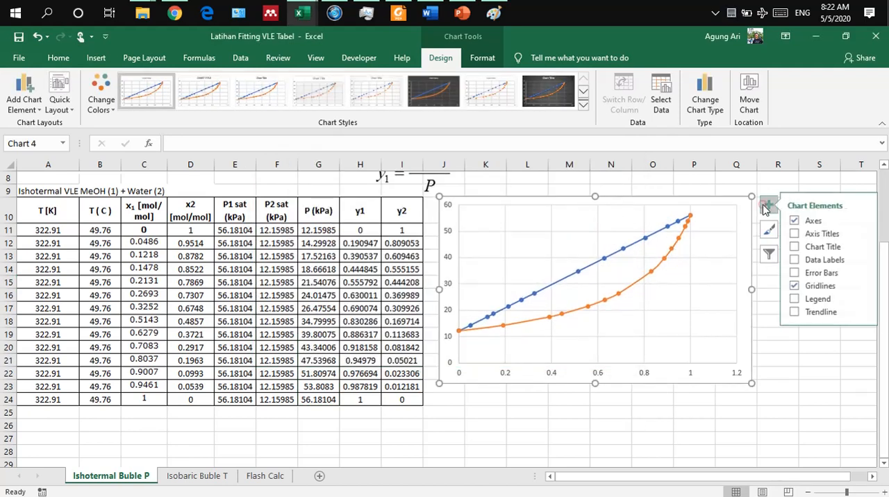
click(802, 235)
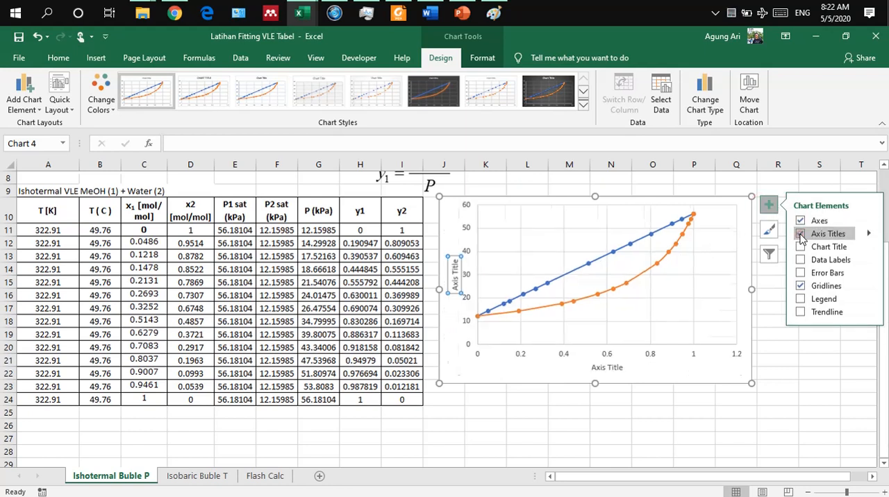
Step: Title the horizontal axis "x1 (MeOH)" and the vertical axis "P / kPa"
click(607, 369)
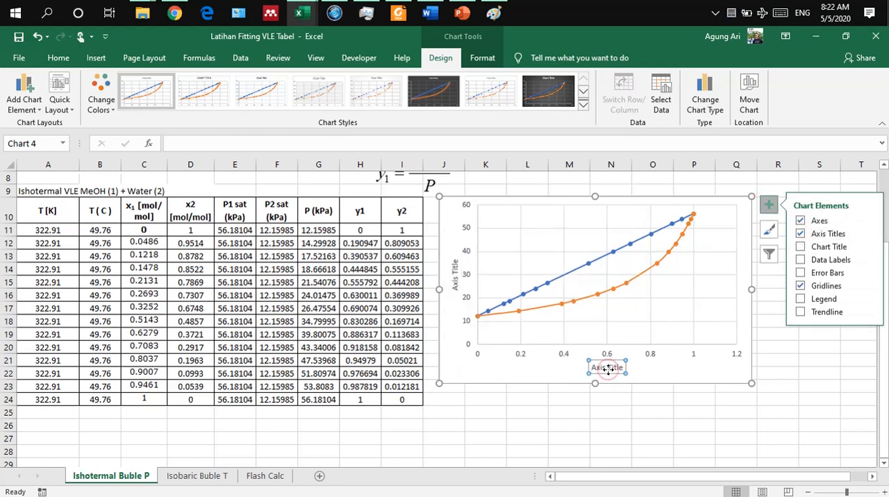
text(x1 (MeOH)
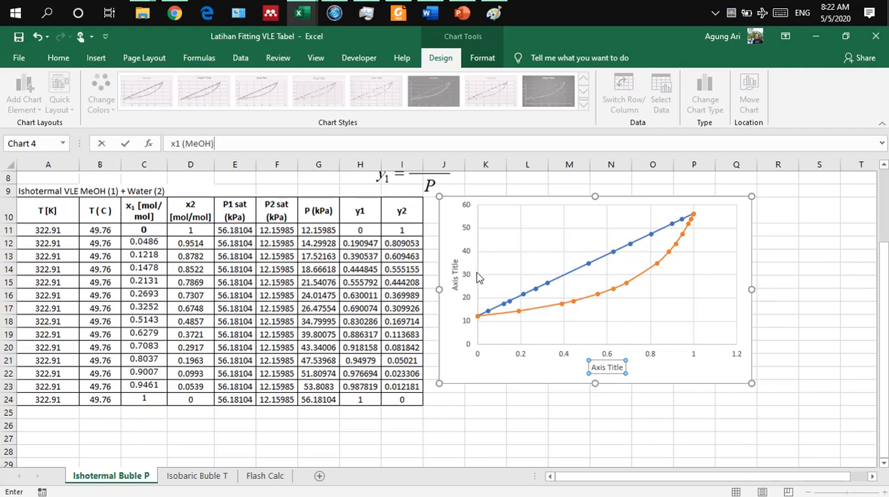
click(455, 271)
text(P)
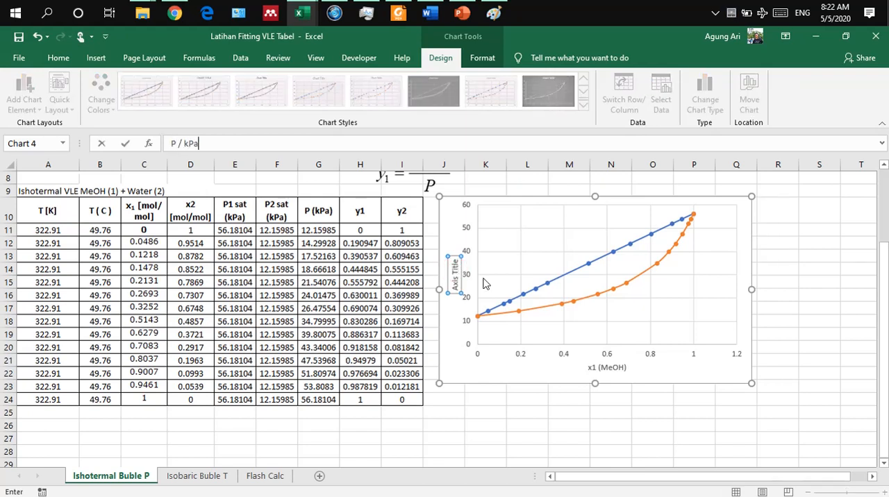
text( / kPa)
click(556, 422)
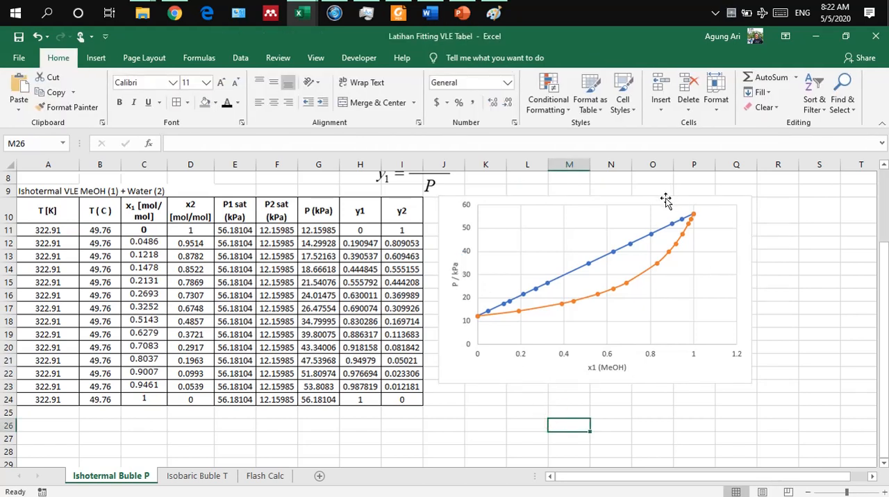
Step: Select the whole chart and change its text colour to black
click(493, 199)
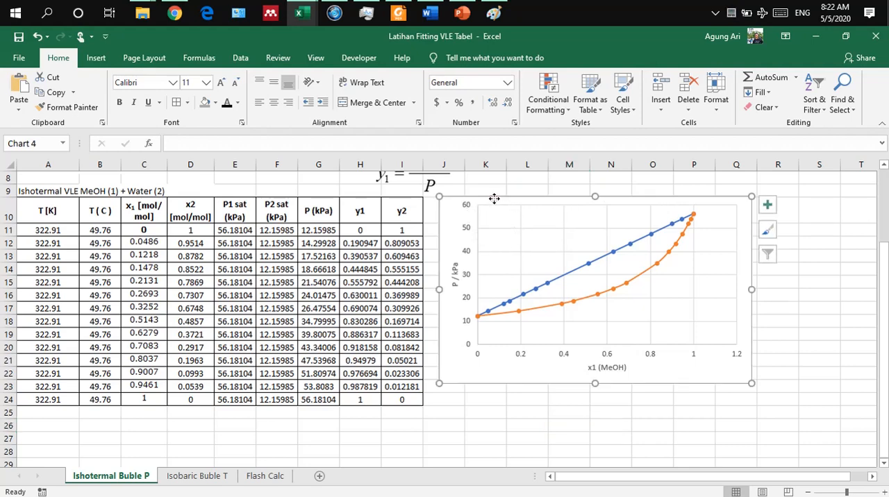
click(59, 58)
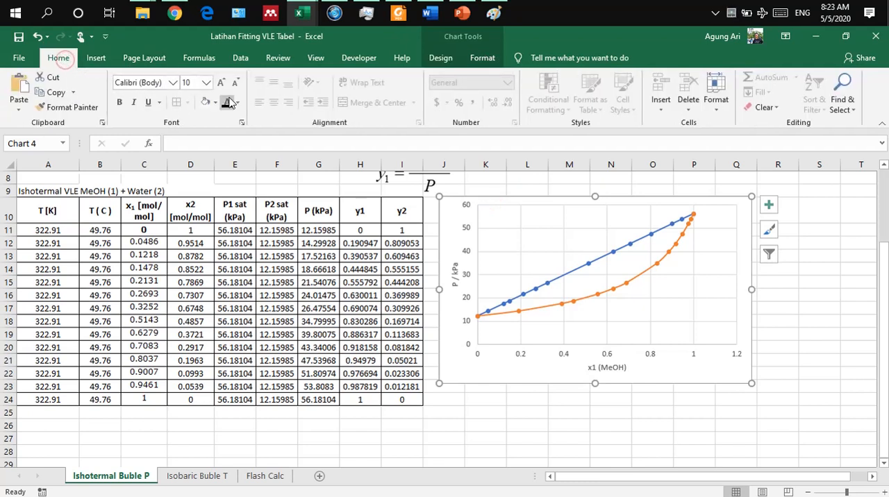
click(228, 107)
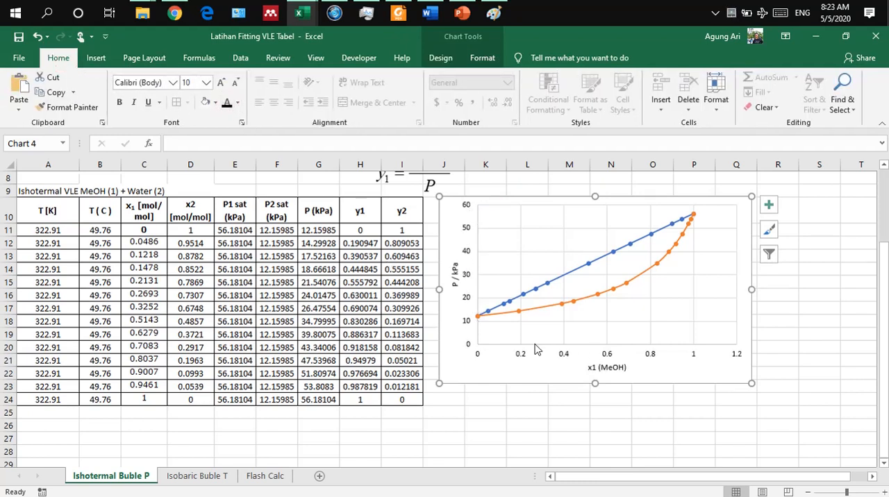
Step: Apply the black line style to the chart's vertical and horizontal axes
click(470, 278)
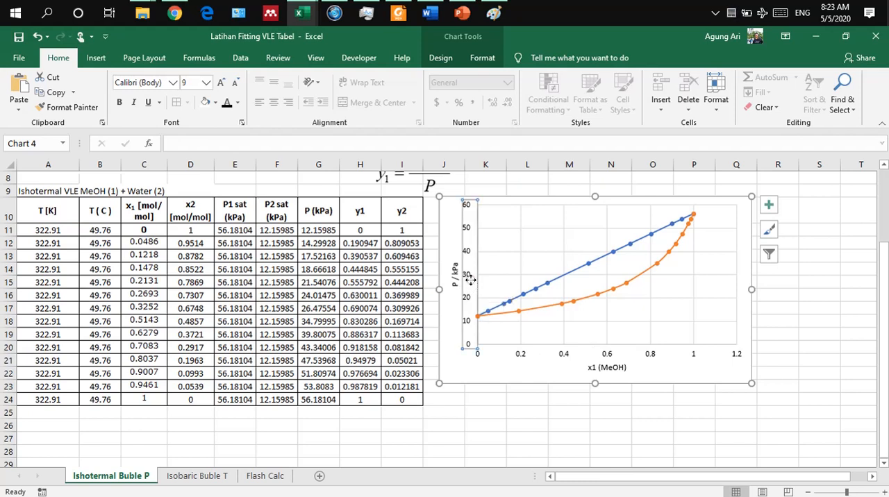
click(482, 57)
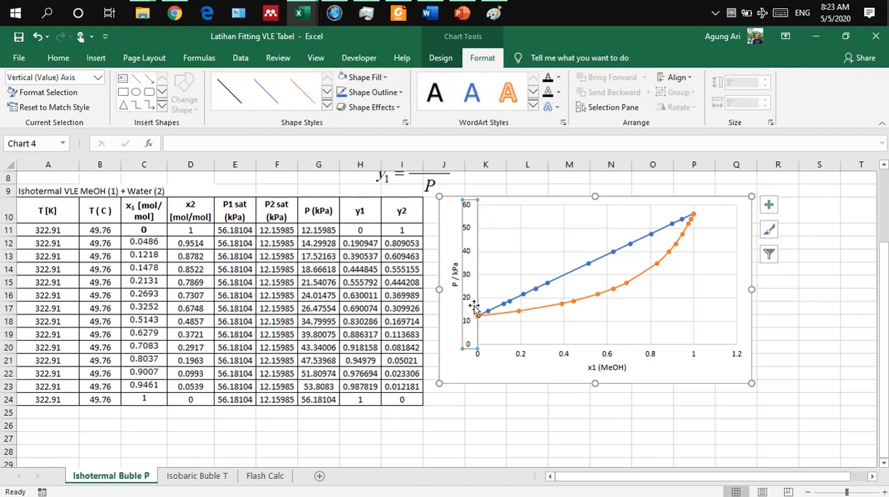
click(238, 96)
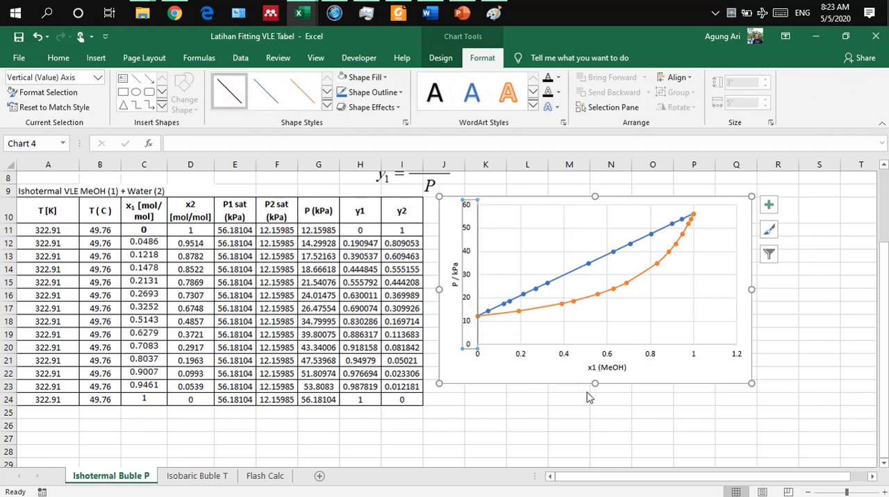
click(574, 355)
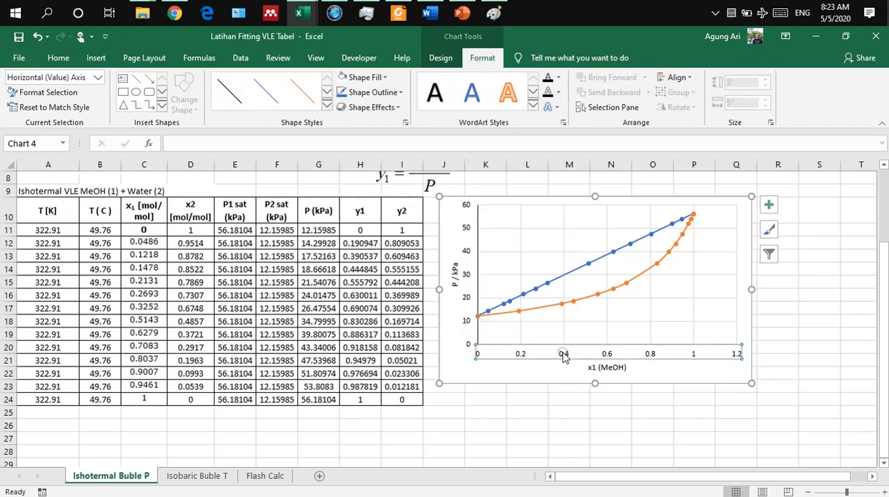
click(227, 96)
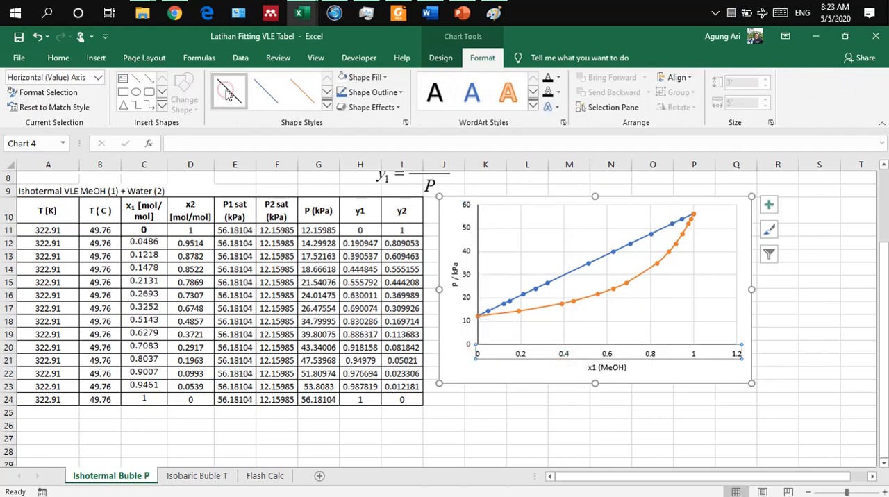
Step: Remove both the horizontal and the vertical gridlines from the chart
click(654, 301)
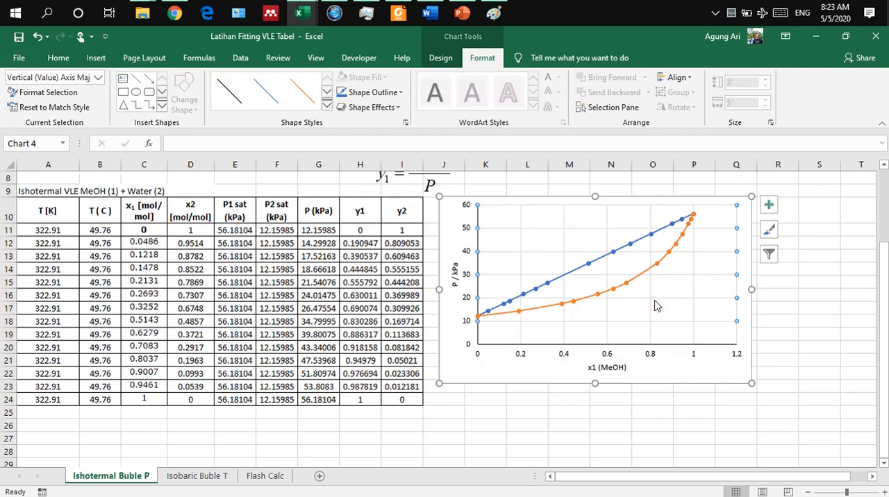
key(Escape)
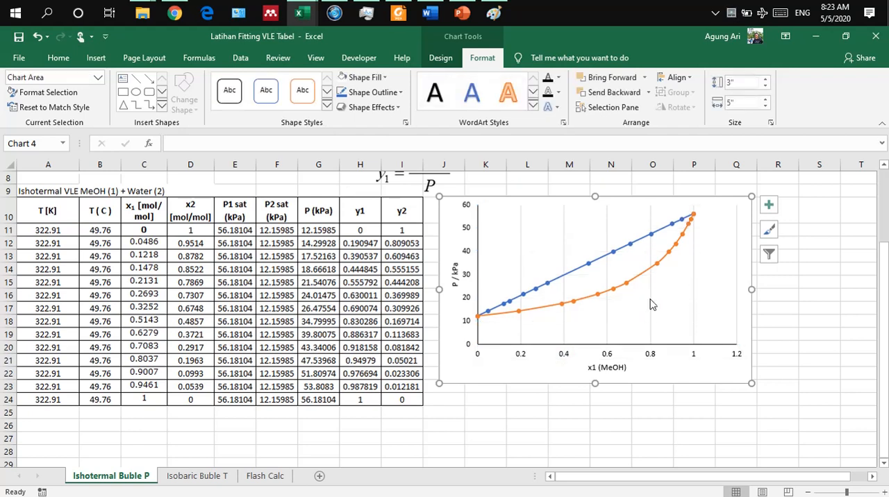
click(652, 304)
key(Delete)
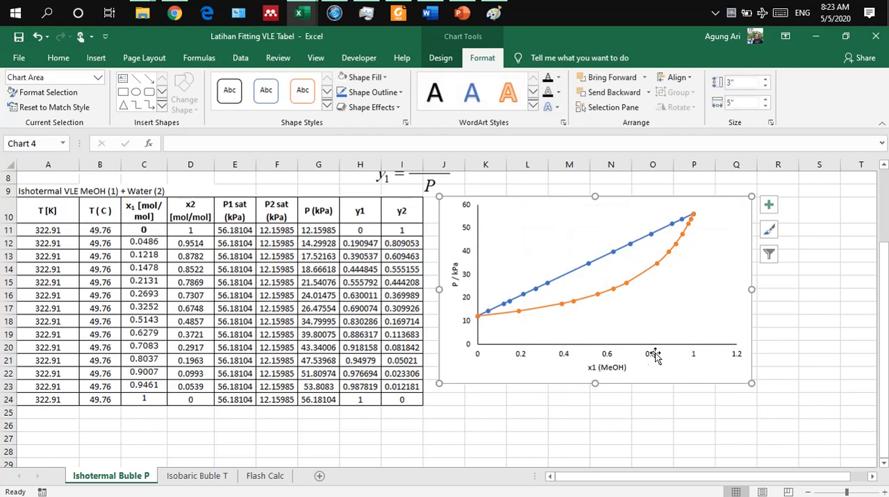
Step: Set the major tick marks of the horizontal x1 (MeOH) axis to Outside
click(610, 357)
right_click(609, 357)
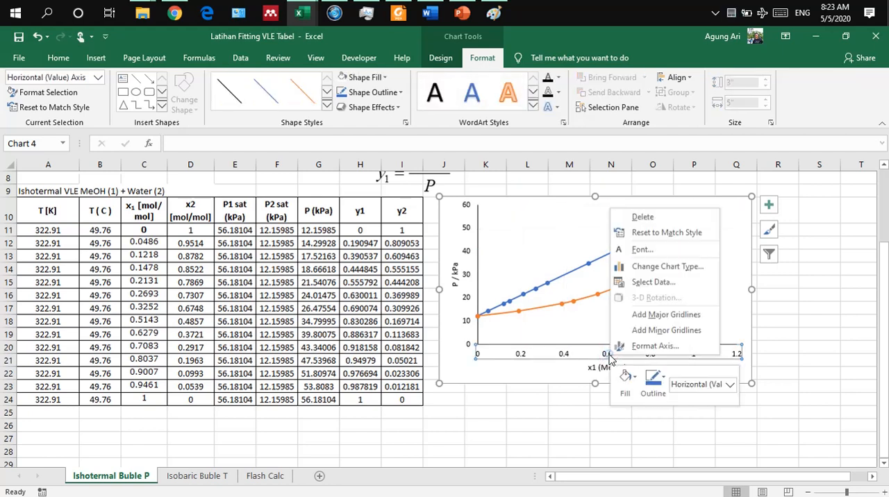
click(649, 351)
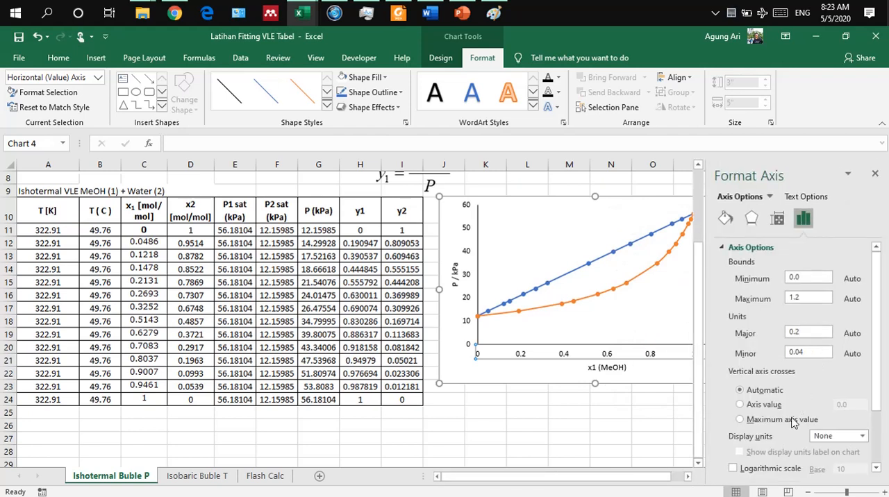
scroll(794, 422, down, 3)
click(752, 433)
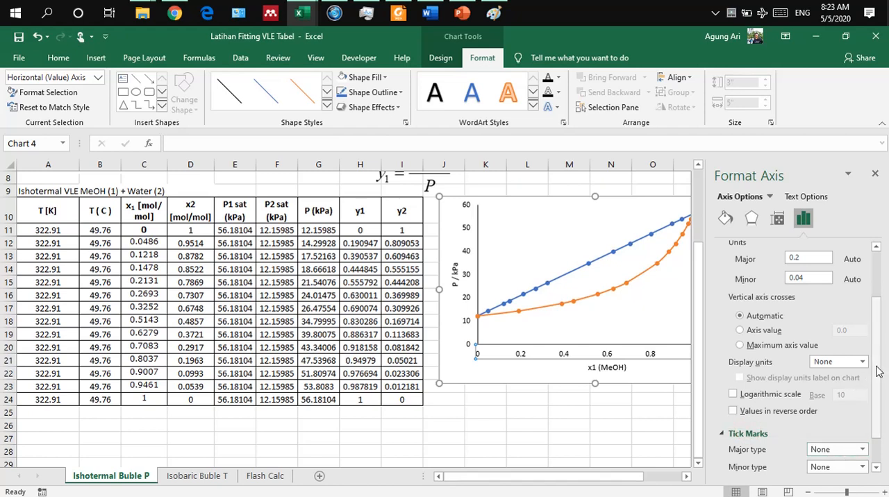
scroll(878, 389, down, 2)
click(841, 413)
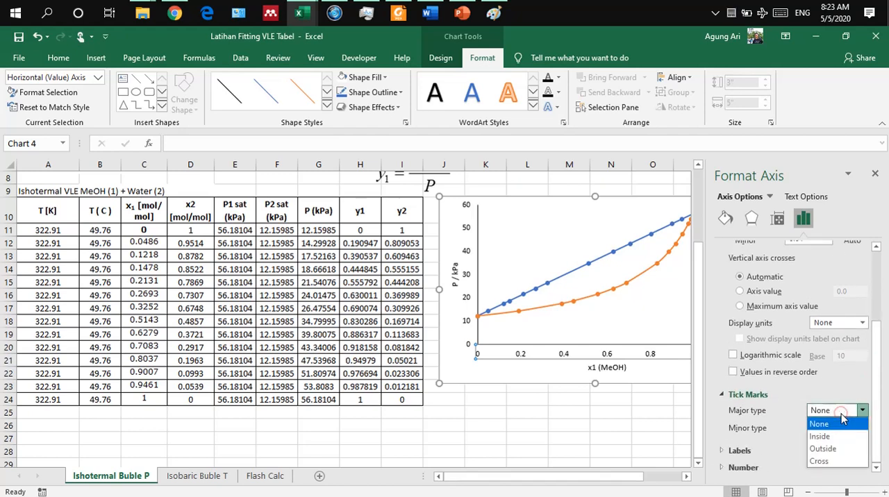
click(820, 449)
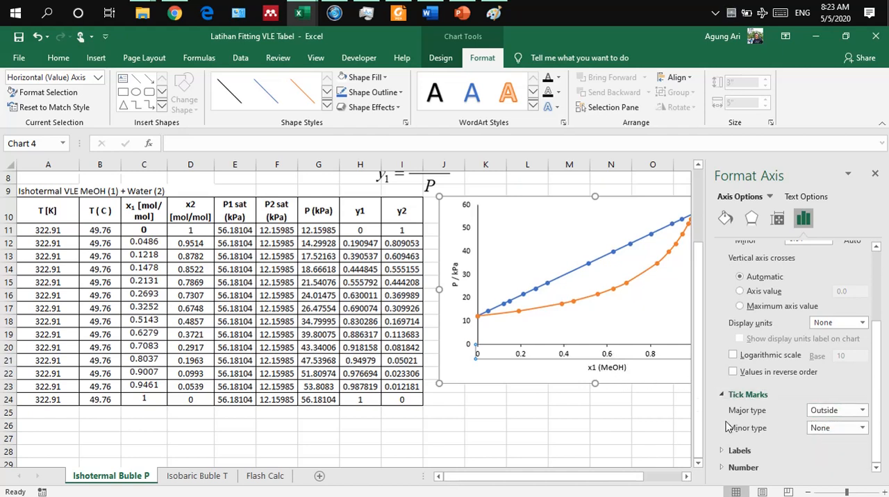
Step: Set the major tick marks of the vertical P / kPa axis to Outside, then close the axis formatting and deselect the chart
click(468, 279)
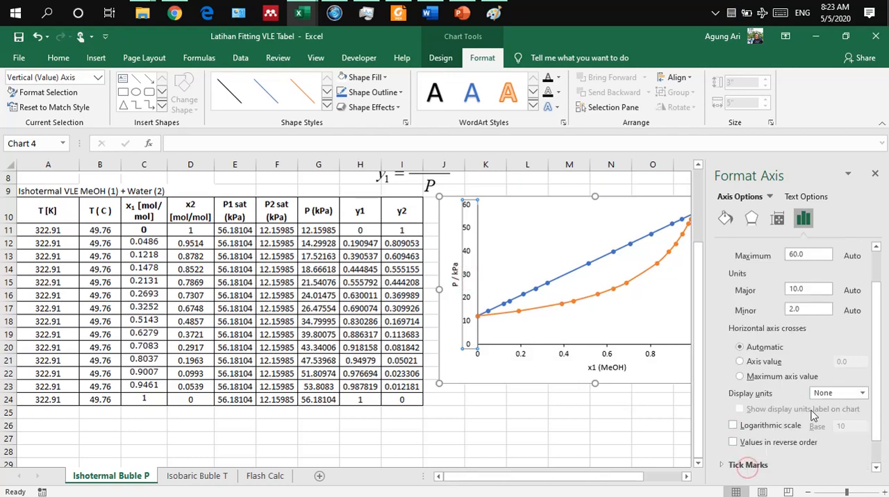
scroll(811, 415, down, 1)
click(763, 435)
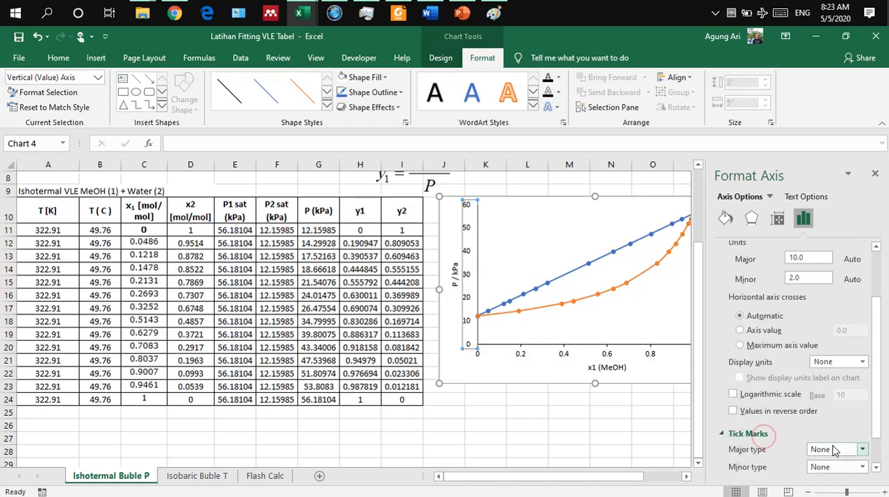
click(833, 450)
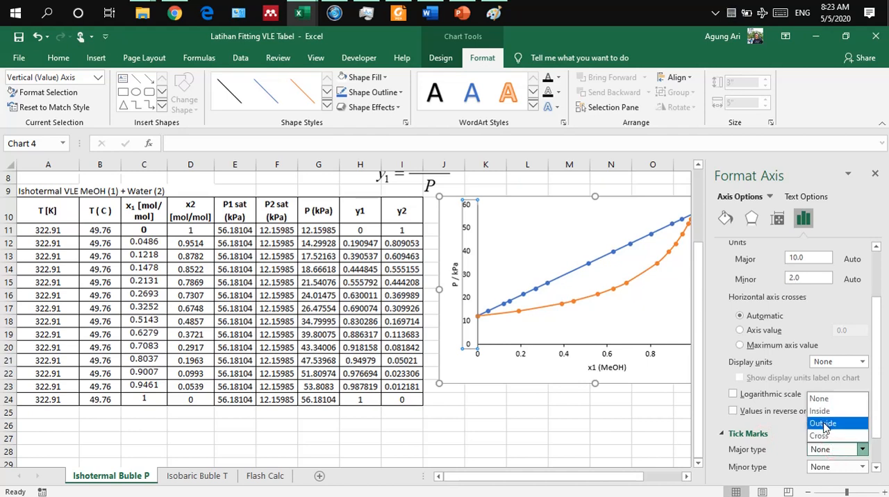
click(823, 424)
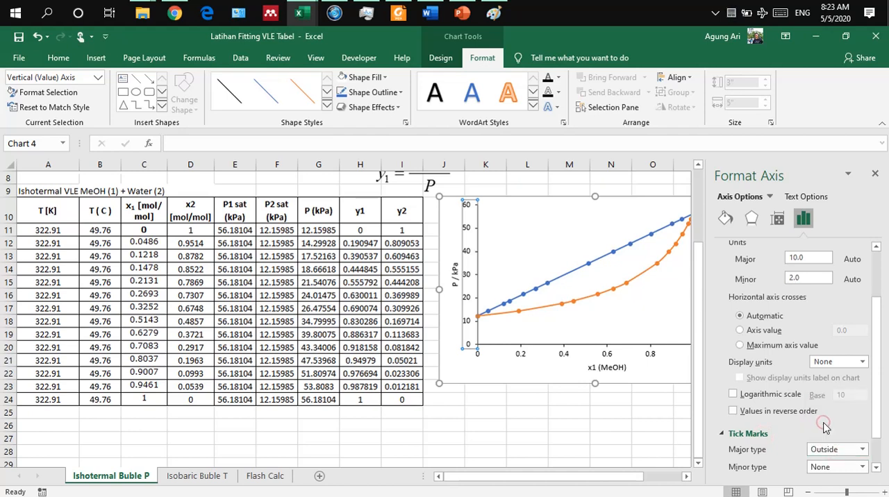
click(875, 175)
click(789, 335)
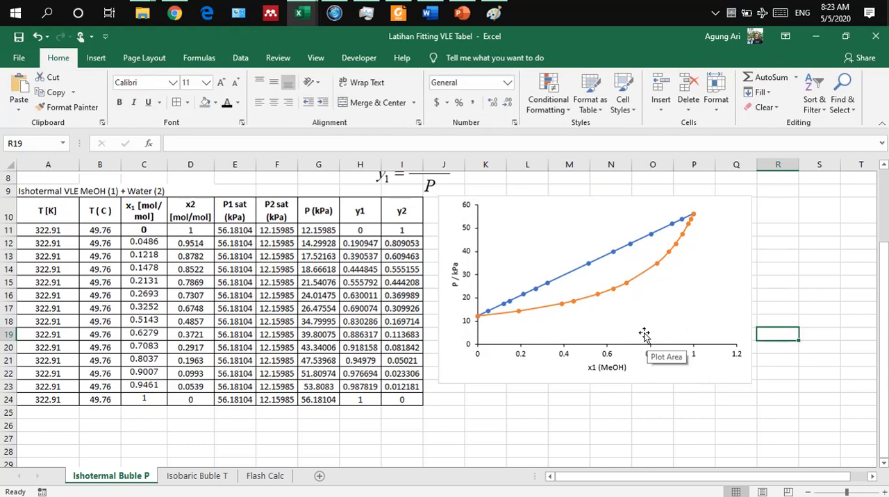
Step: Set the horizontal x1 (MeOH) axis maximum to 1.0 and its major unit to 0.1, then close the axis formatting
click(696, 357)
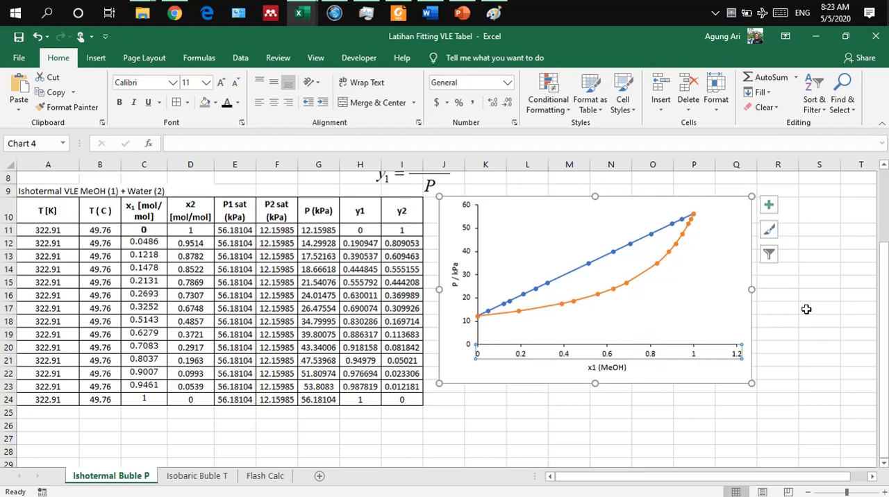
right_click(692, 355)
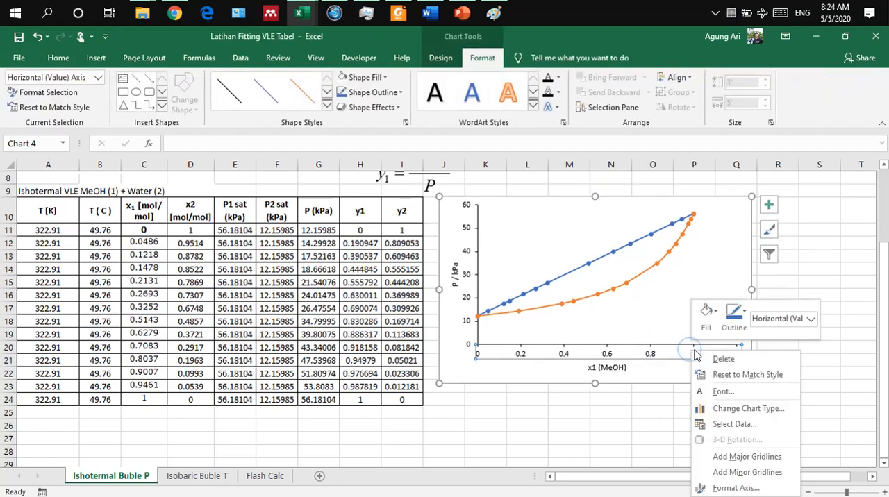
click(734, 490)
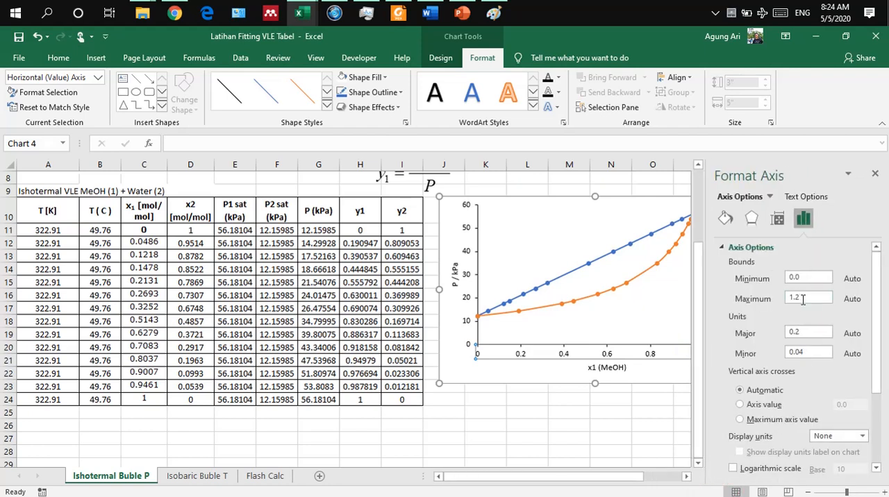
double_click(803, 299)
text(1)
click(805, 333)
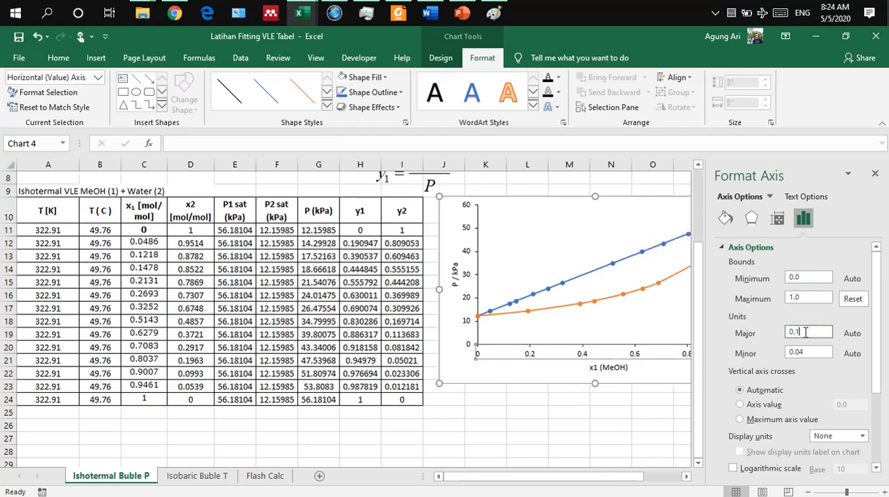
text(0.1)
key(Return)
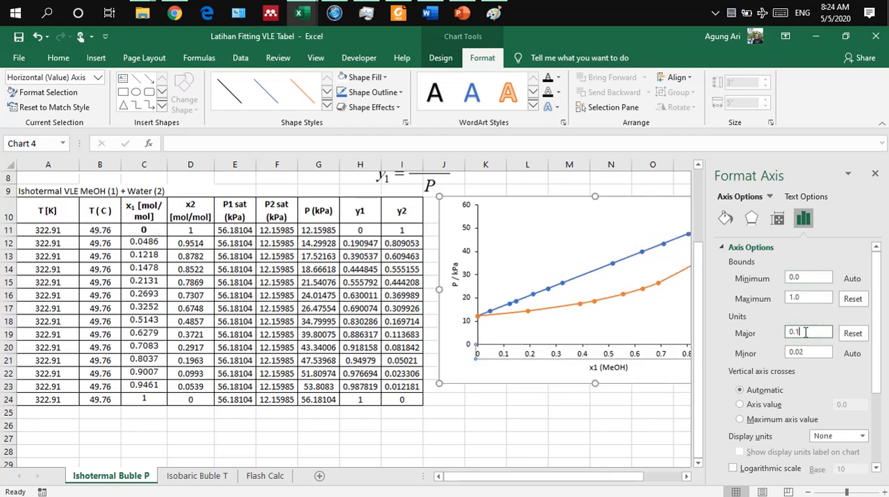
click(874, 173)
click(820, 256)
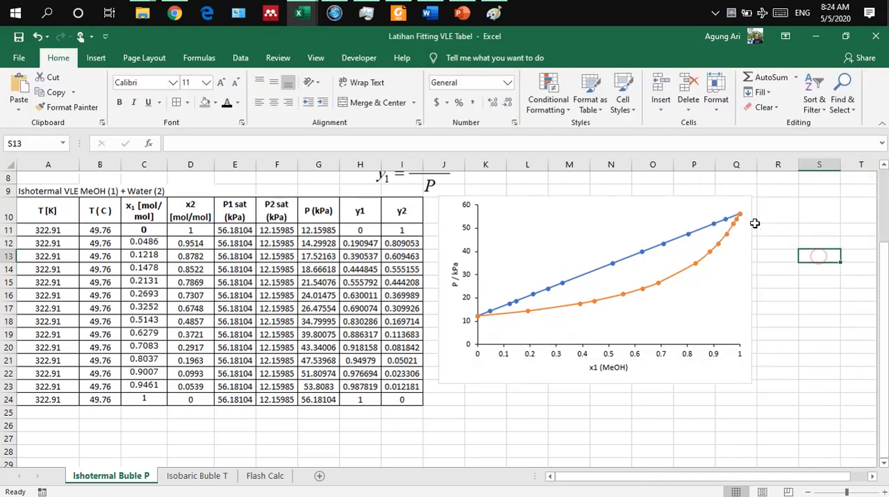
Step: Move the pressure–composition chart closer to the Bubble P table, aligned alongside its rows, and deselect it
drag(673, 199, 662, 210)
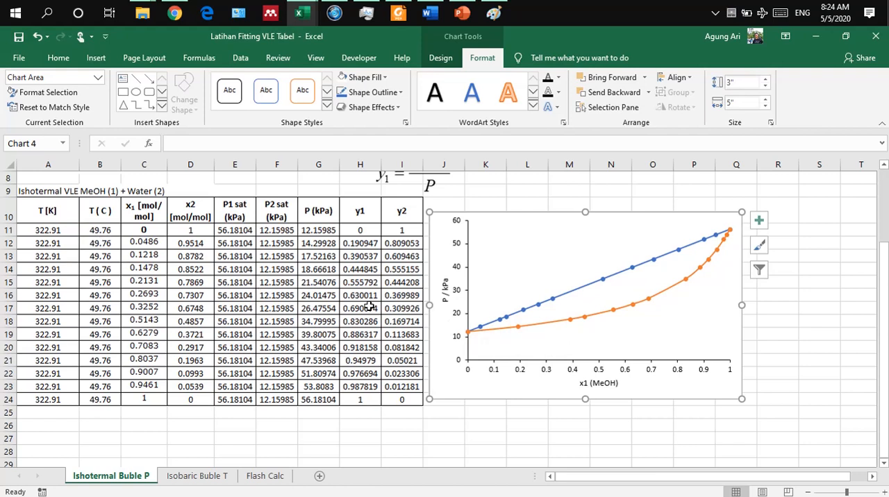
click(443, 456)
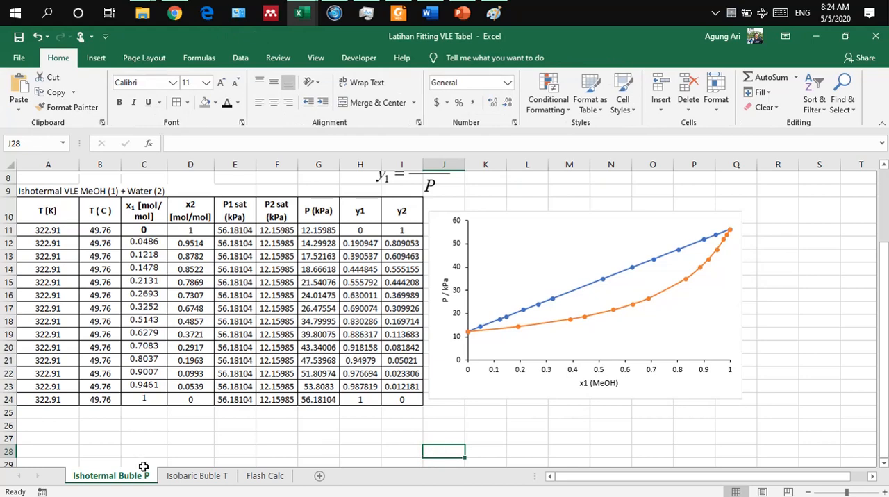
scroll(219, 414, up, 2)
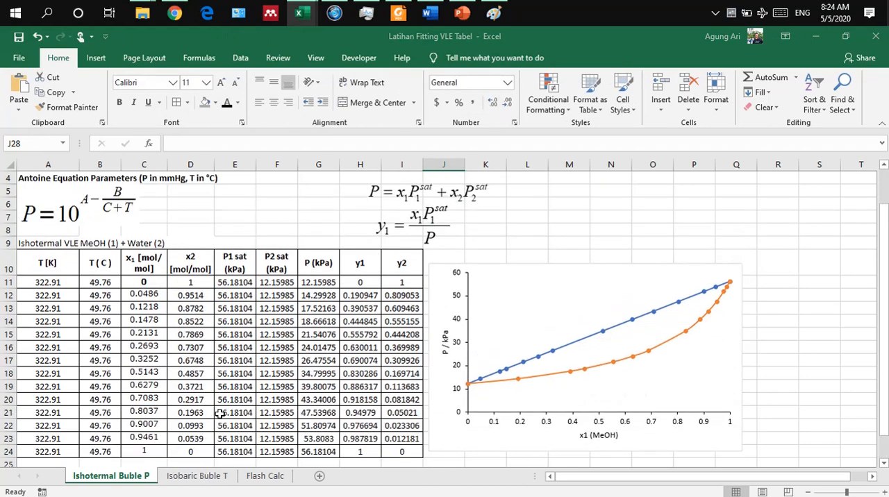
scroll(223, 417, down, 1)
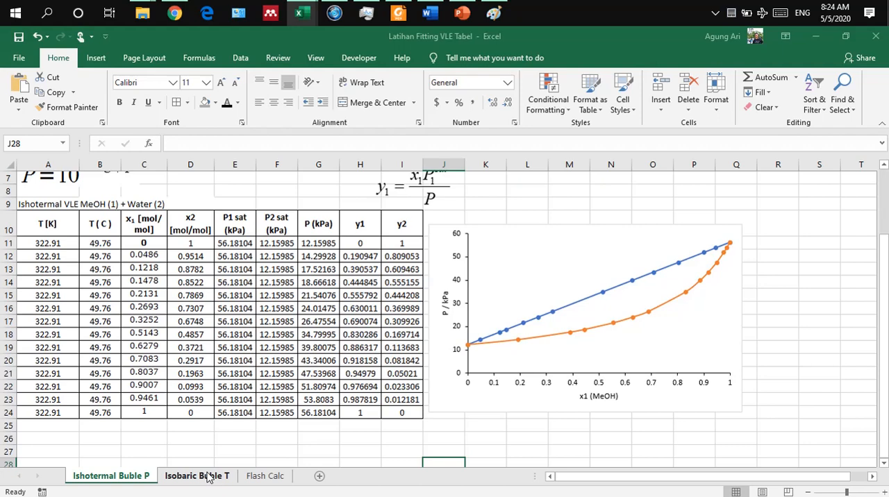
Step: On the Isobaric Buble T sheet, hide the calculated values in D10:J17 by setting their font colour to white
click(207, 475)
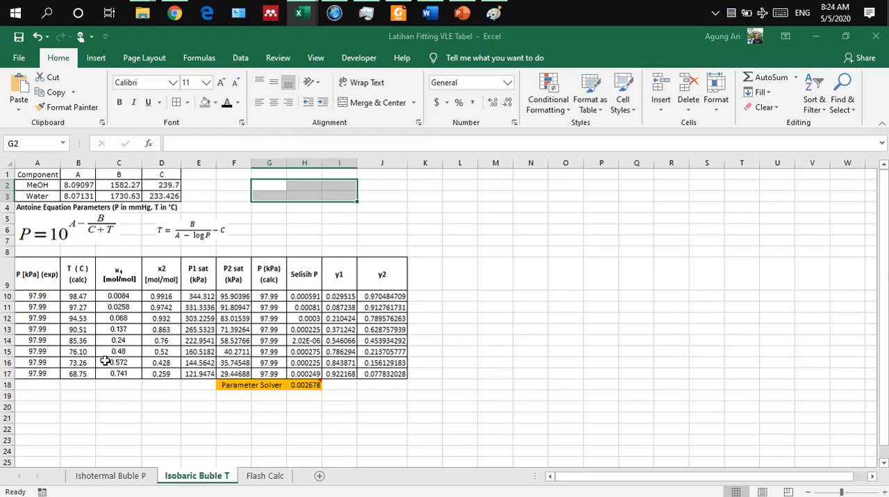
drag(163, 297, 393, 372)
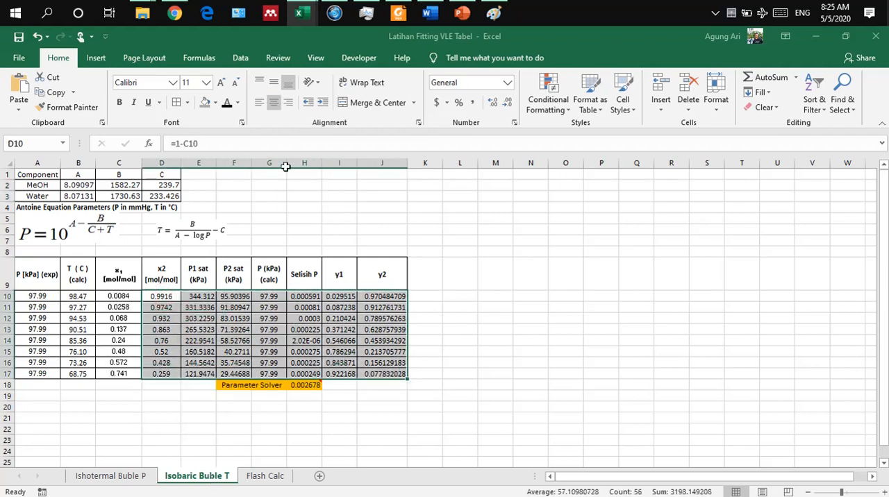
click(237, 103)
click(227, 147)
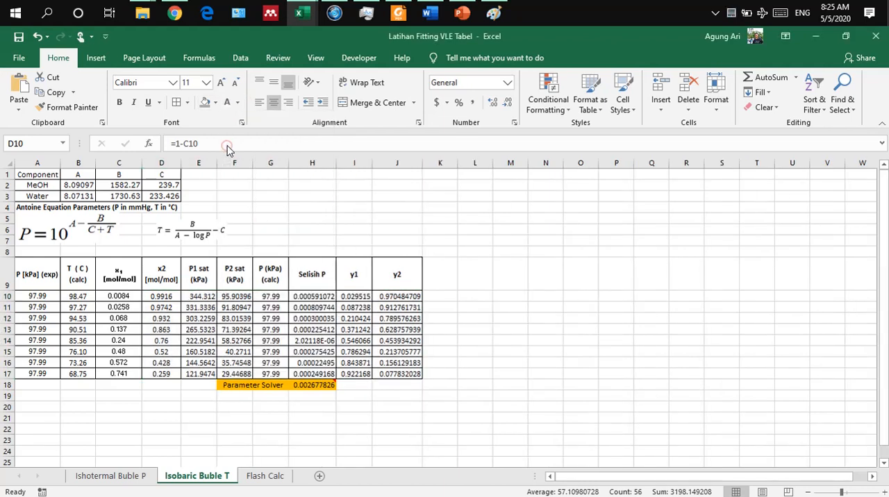
click(116, 336)
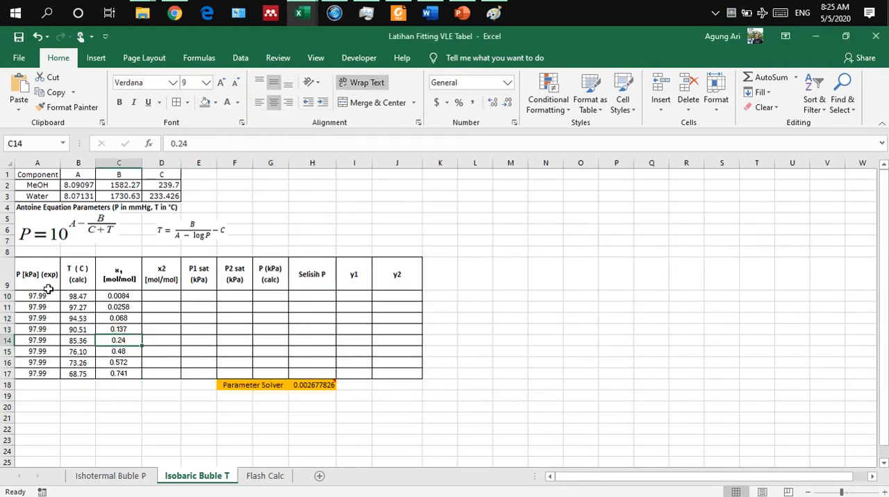
Step: Examine the P (exp), T (calc) and x1 columns of the isobaric table
drag(47, 296, 42, 373)
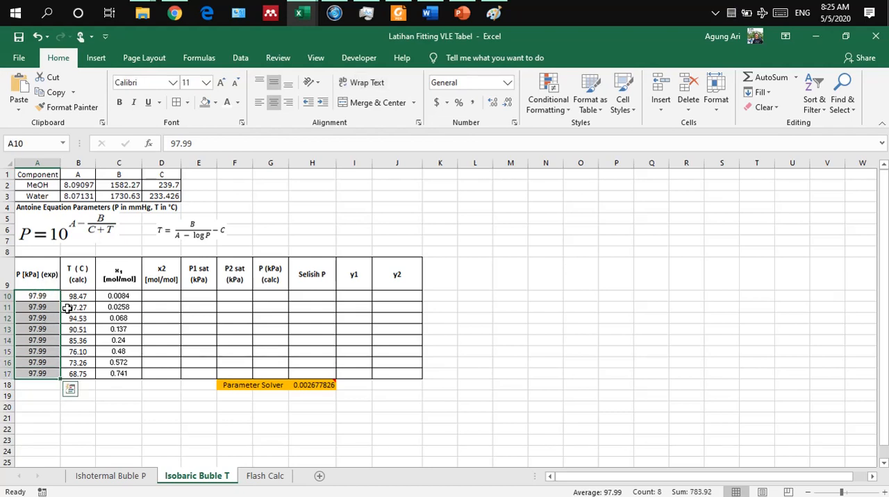
drag(78, 296, 78, 373)
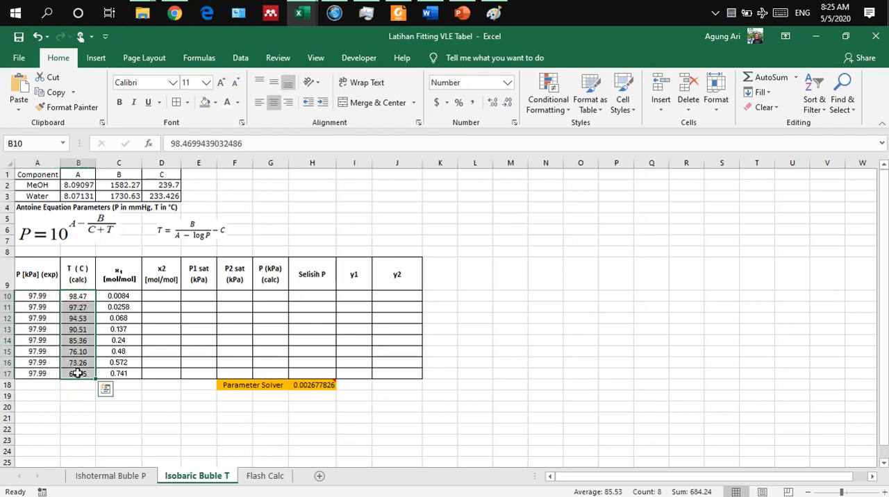
drag(129, 296, 128, 373)
click(50, 306)
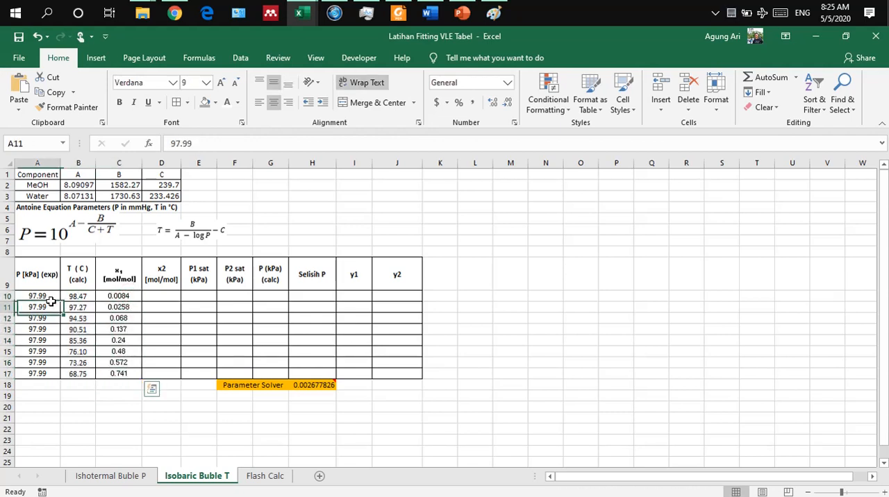
click(40, 275)
drag(40, 274, 126, 374)
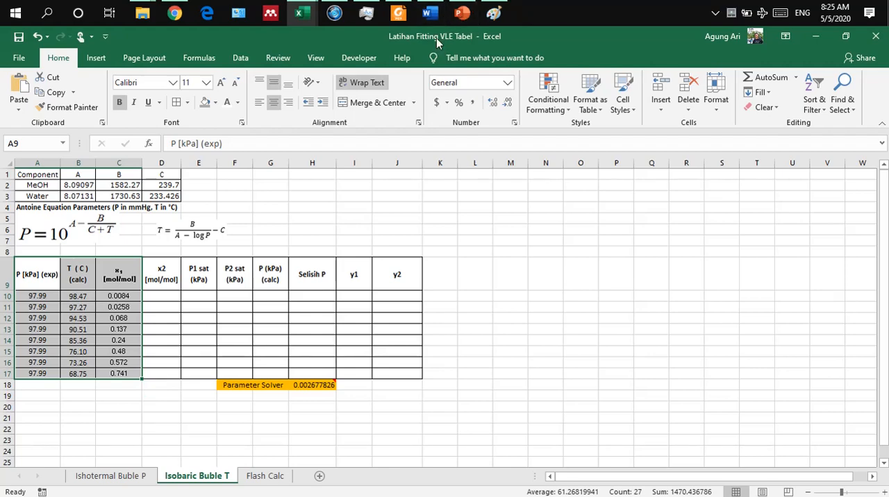
Step: Switch to PowerPoint to review the BUBL T definition on the bubble and dew point slide, then return to Excel
click(462, 13)
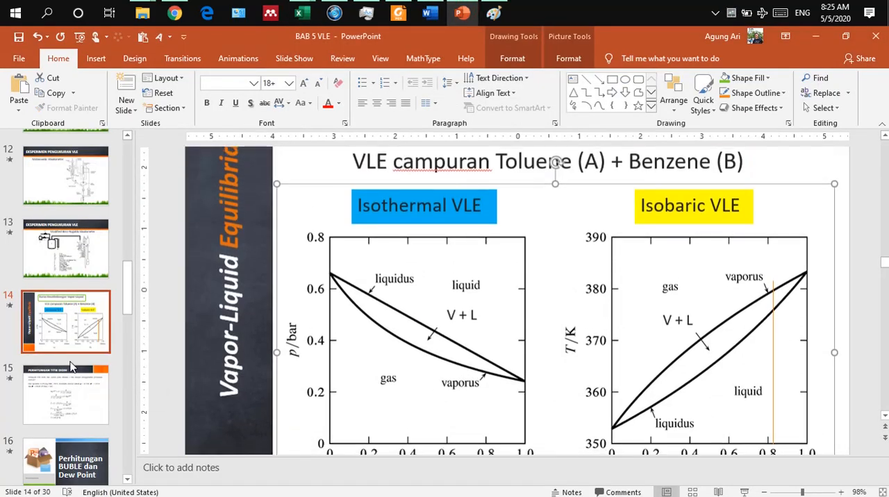
click(61, 474)
click(61, 475)
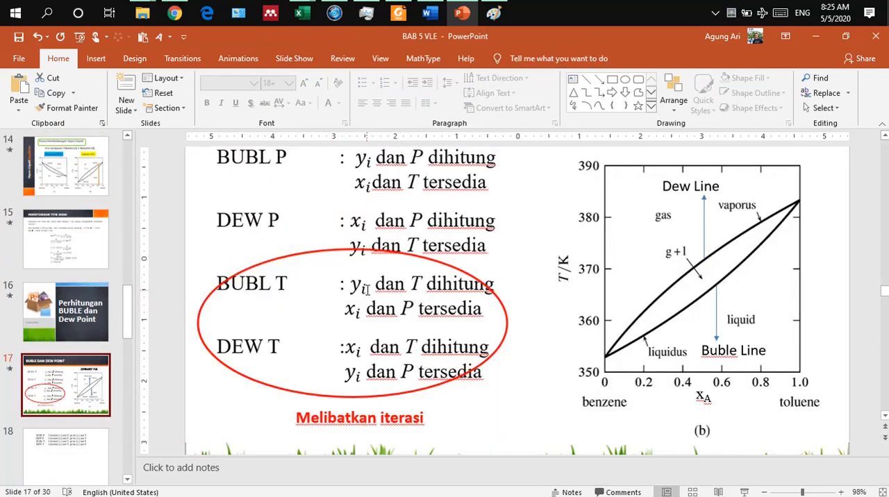
click(462, 13)
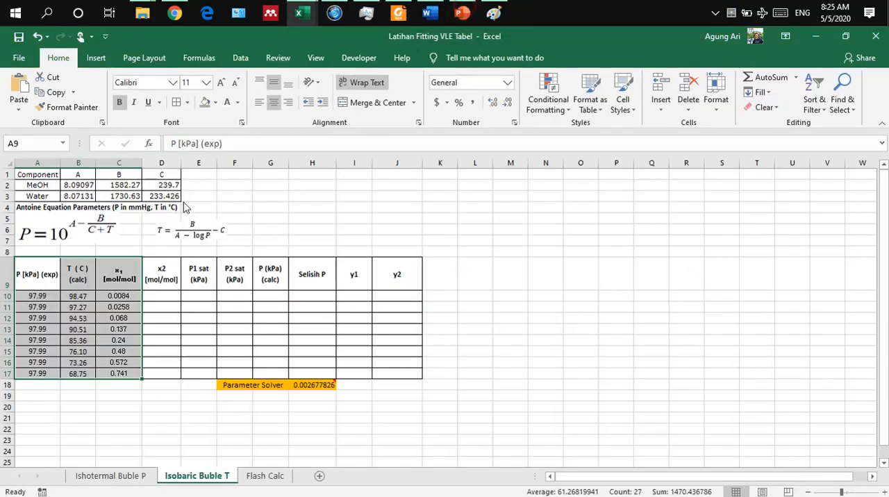
Step: Clear the temperature values from the T (C) (calc) column, cells B10:B17
click(81, 296)
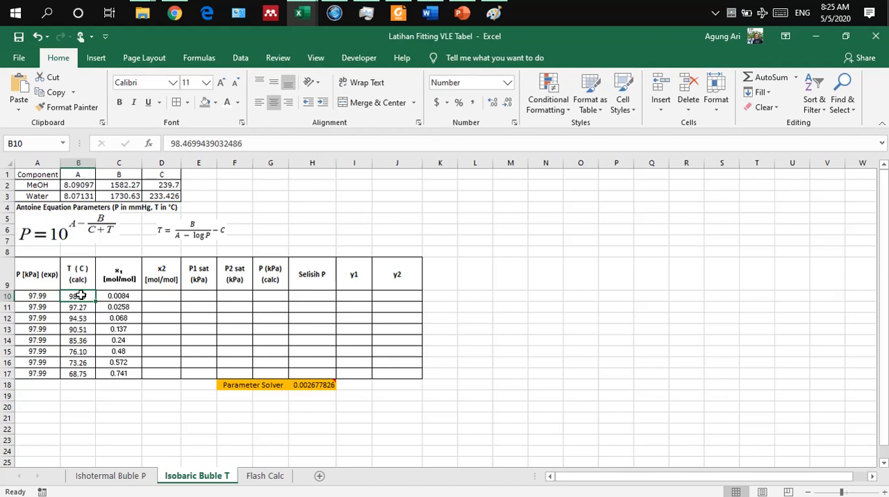
drag(80, 295, 77, 373)
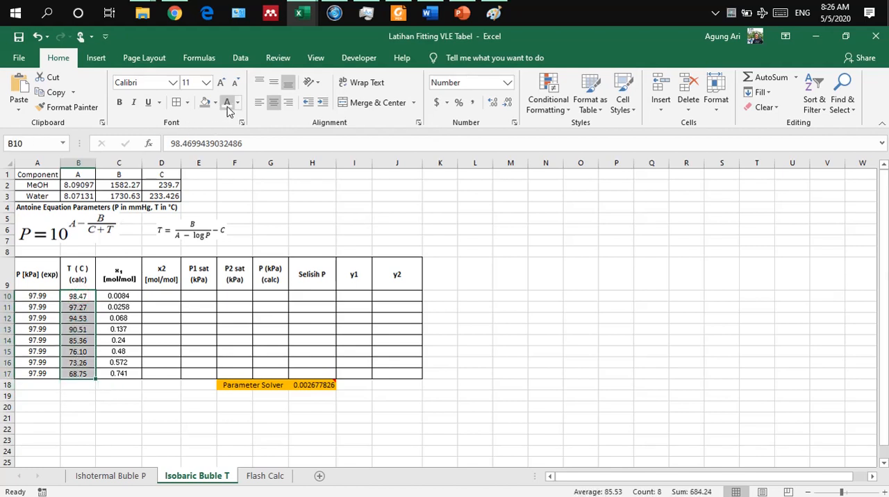
key(Delete)
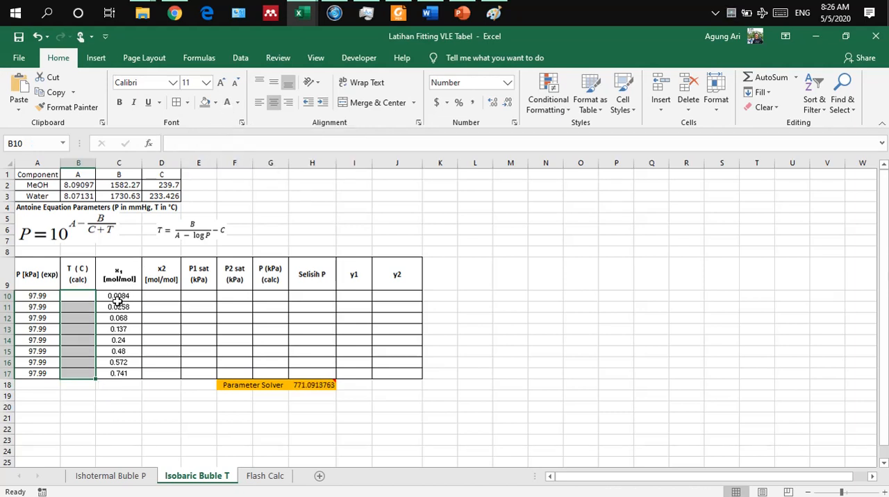
Step: Examine the given P (exp) and x1 columns, the empty temperature cell B10 and the whole table layout
drag(39, 278, 30, 373)
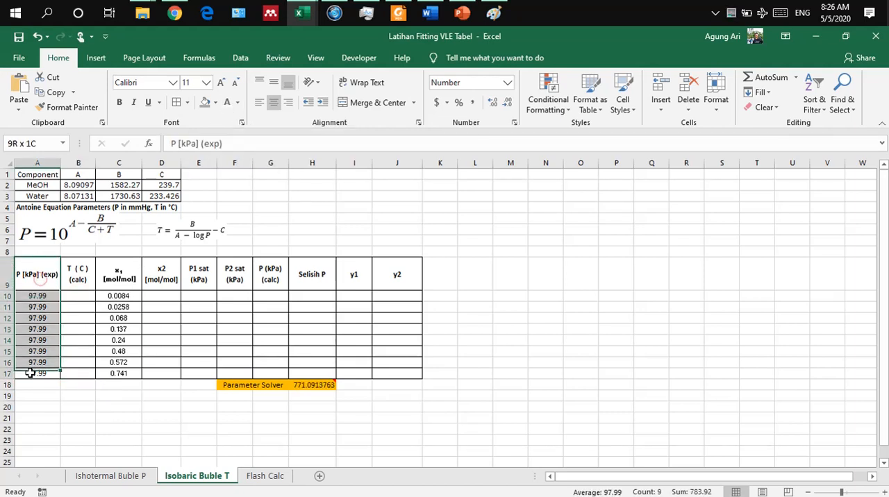
drag(119, 275, 116, 373)
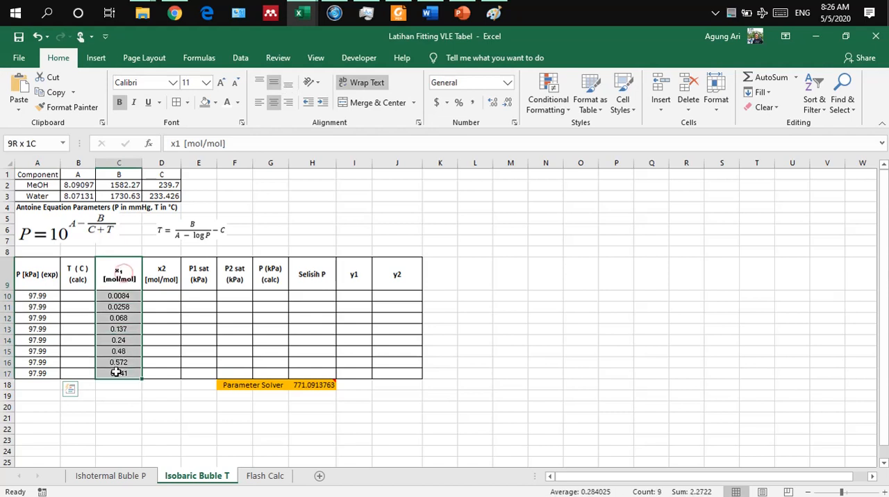
drag(28, 274, 27, 359)
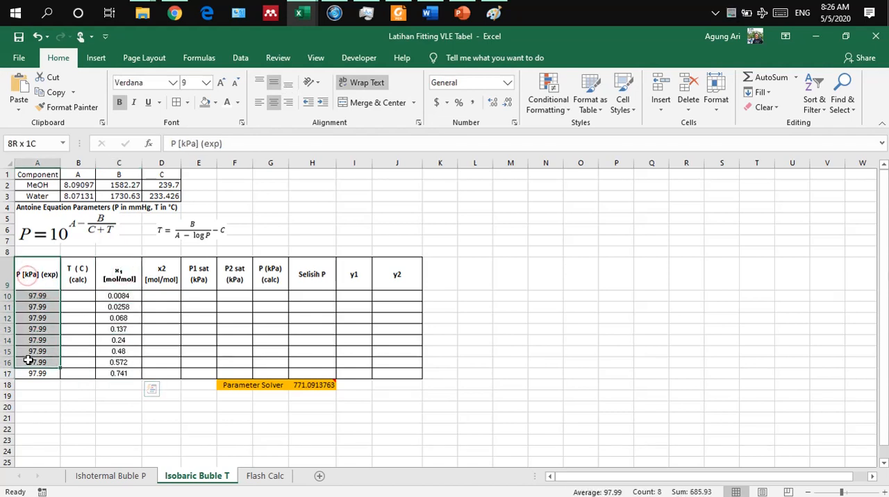
click(118, 297)
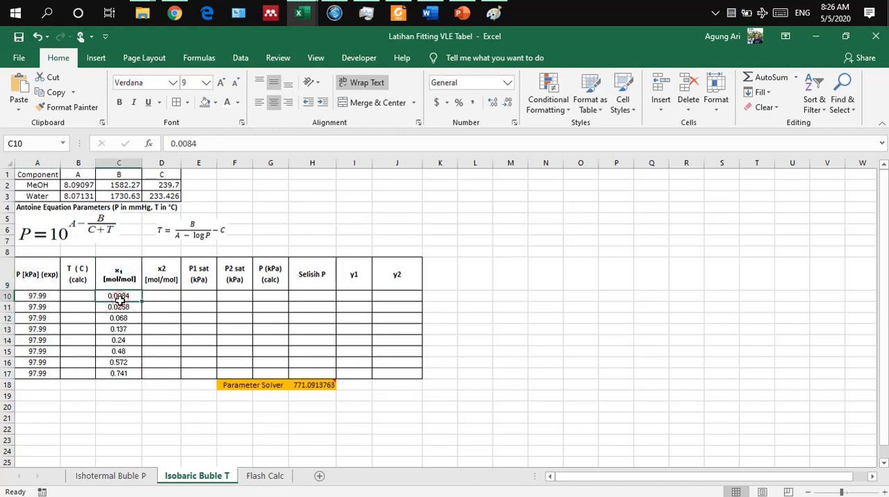
click(31, 296)
click(77, 297)
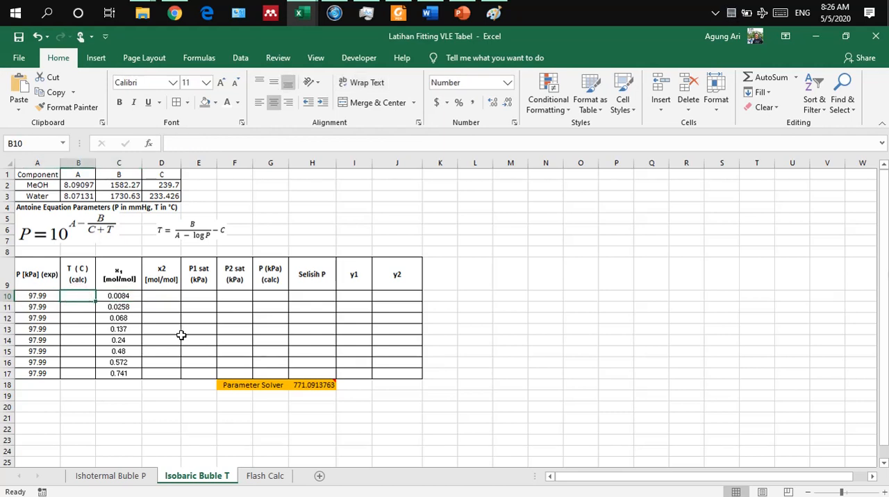
click(151, 296)
drag(15, 273, 406, 373)
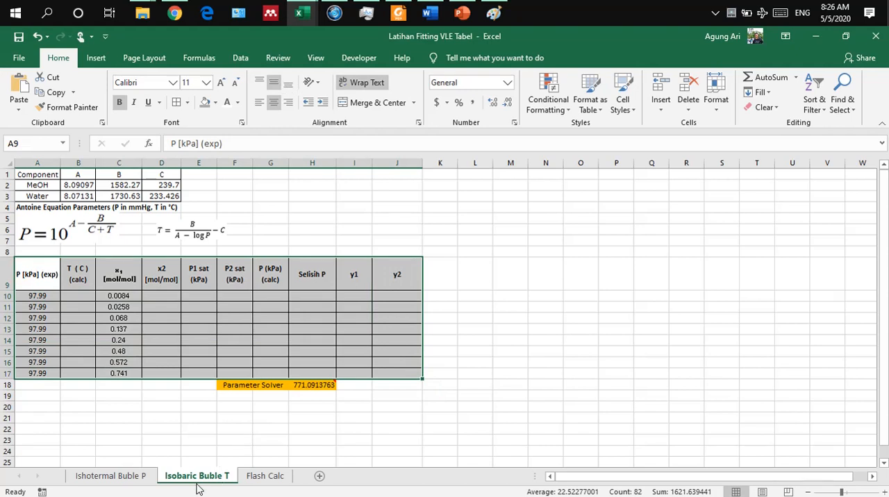
Step: Reveal the x2 values in D10:D17 by setting their font colour to black
click(153, 295)
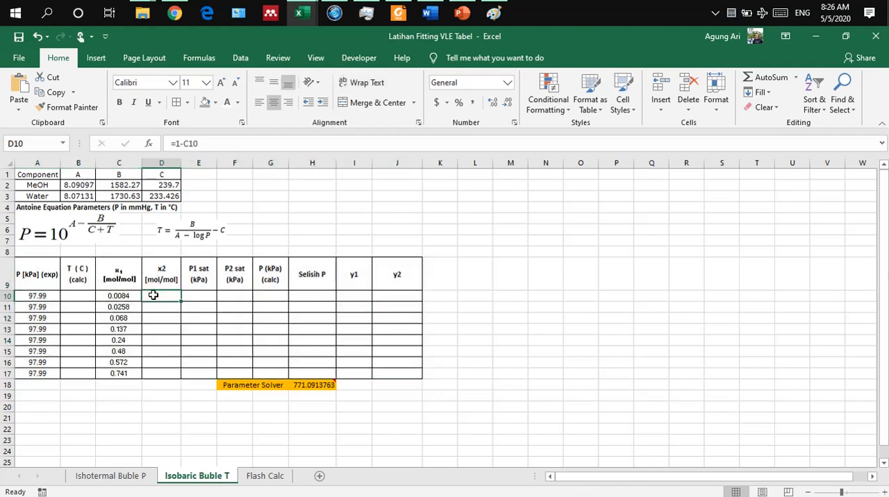
double_click(153, 295)
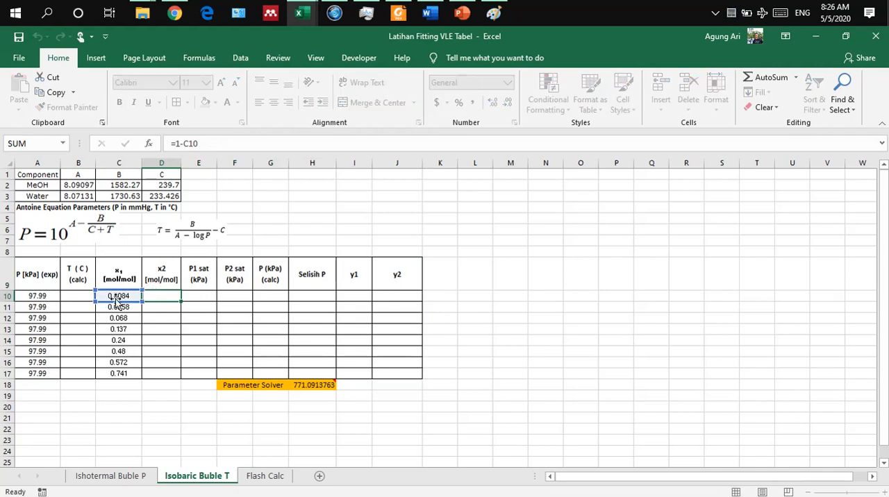
key(Return)
drag(151, 292, 153, 375)
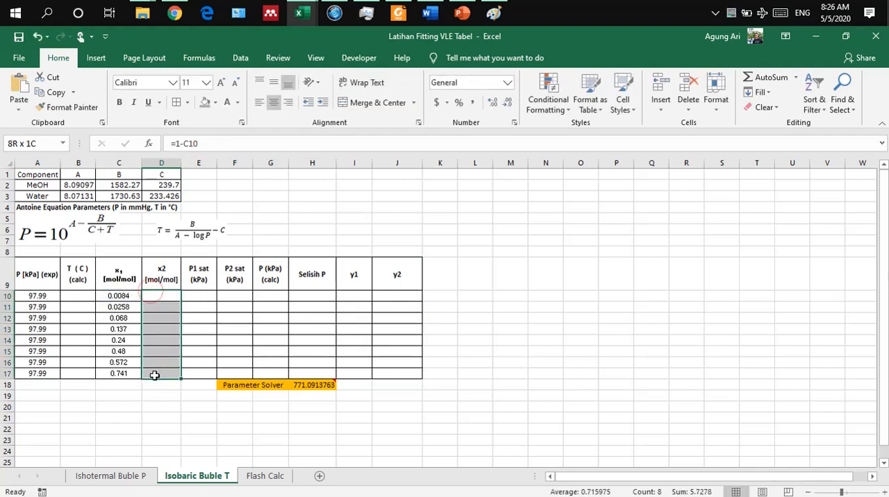
click(240, 104)
click(240, 119)
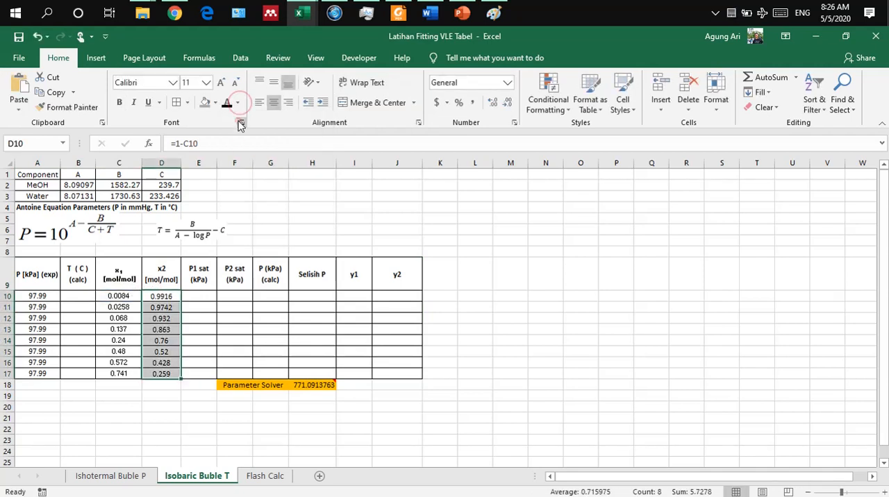
Step: Examine the formula behind the x2 mole fraction in cell D10 and leave it as it is
click(154, 296)
double_click(155, 296)
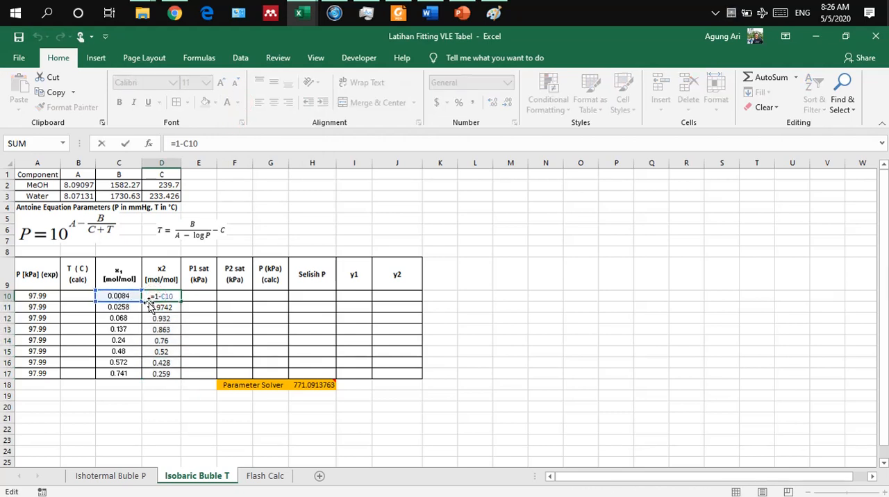
key(Return)
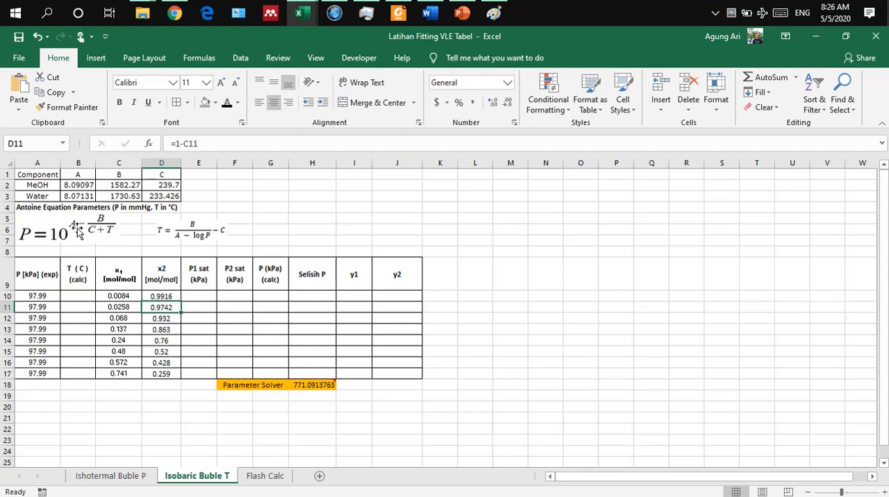
Step: Enter 80 as the initial temperature guess in the T (C) (calc) column, cell B10
click(80, 295)
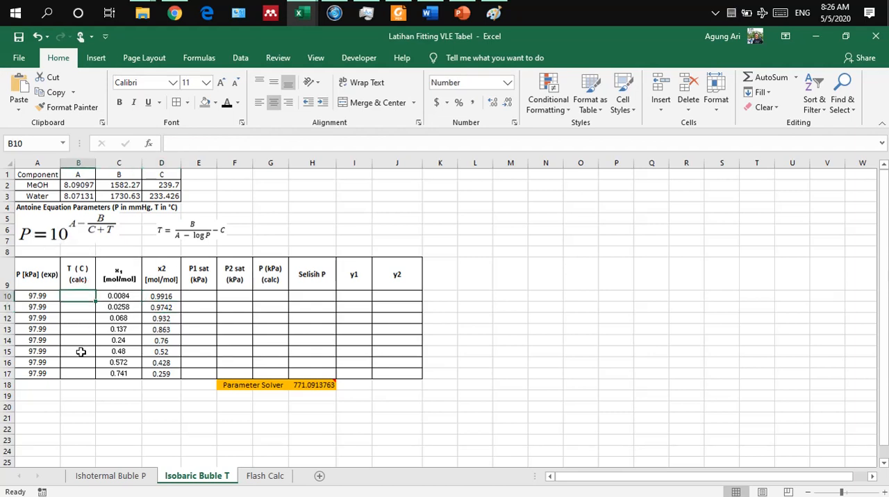
text(80)
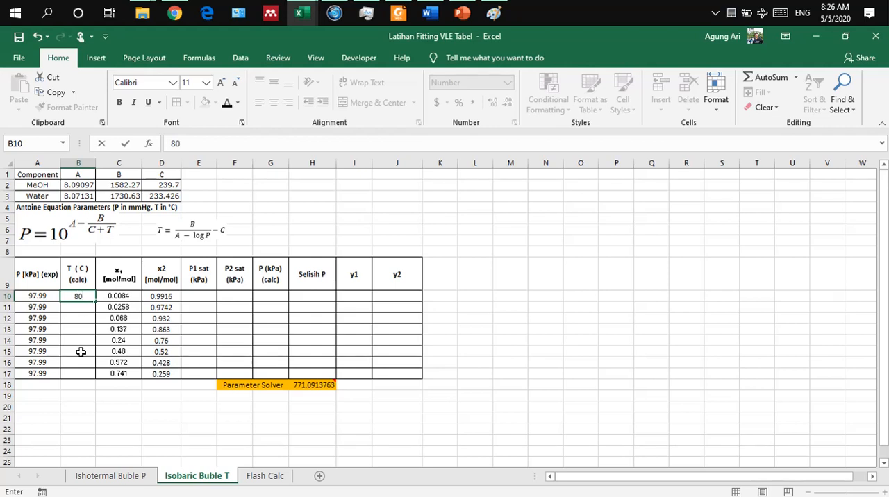
key(Return)
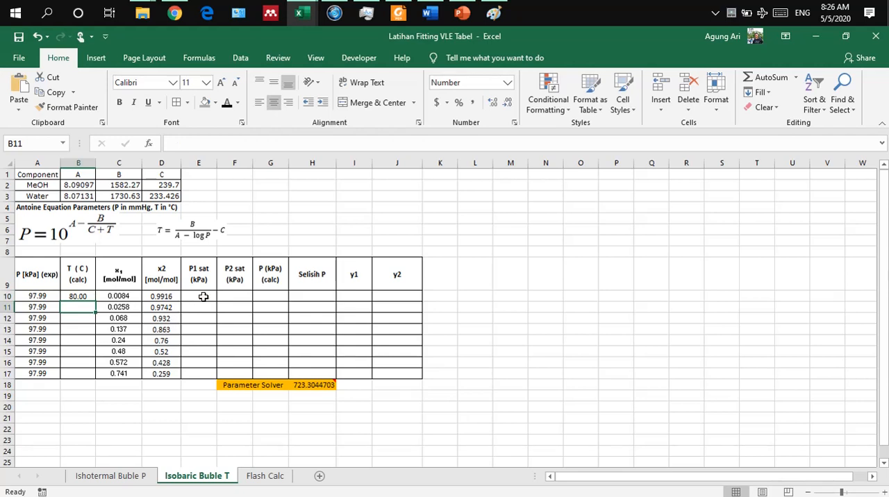
Step: Review the Antoine formula in E10 and reveal the P1 sat and P2 sat values in E10:F17 with black font colour
click(201, 296)
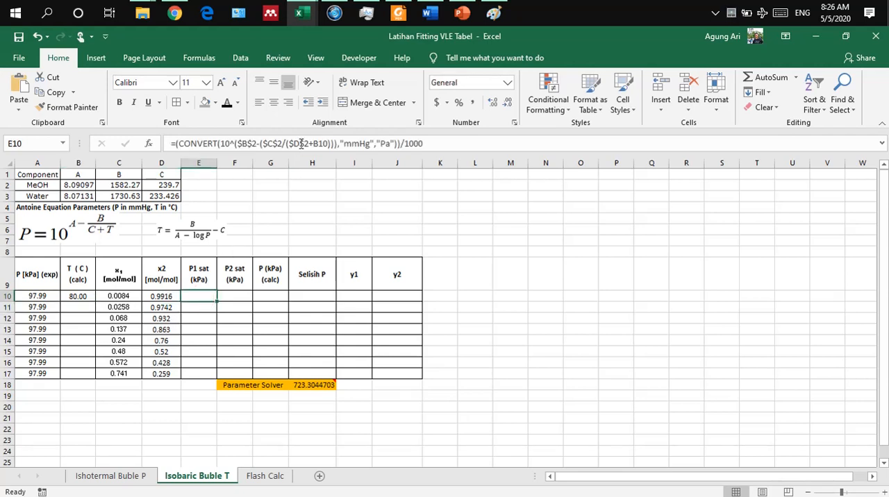
click(300, 144)
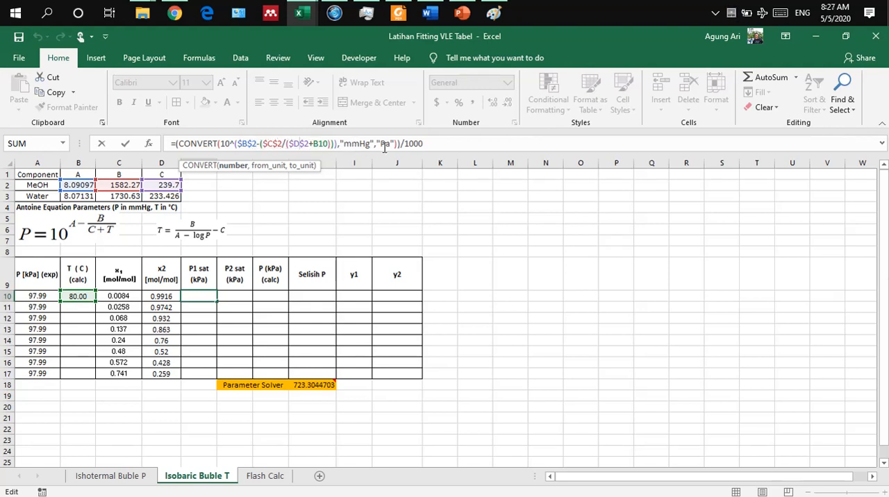
key(Return)
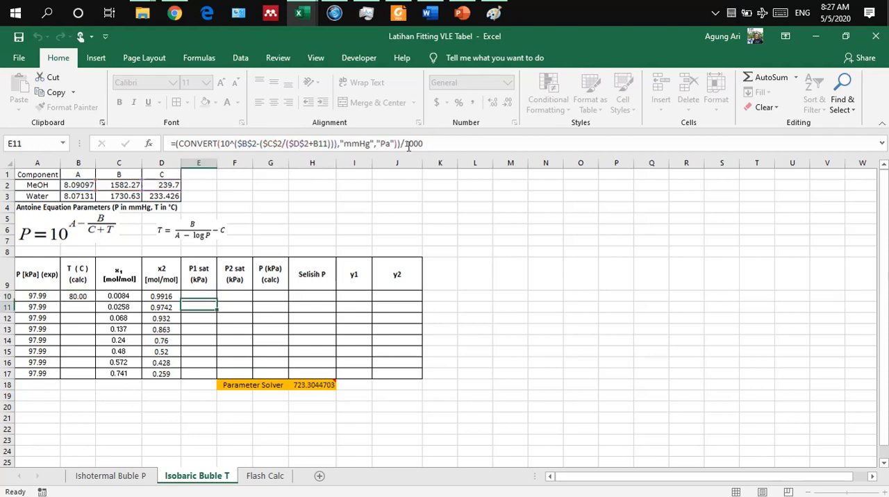
drag(191, 293, 244, 374)
key(ctrl+d)
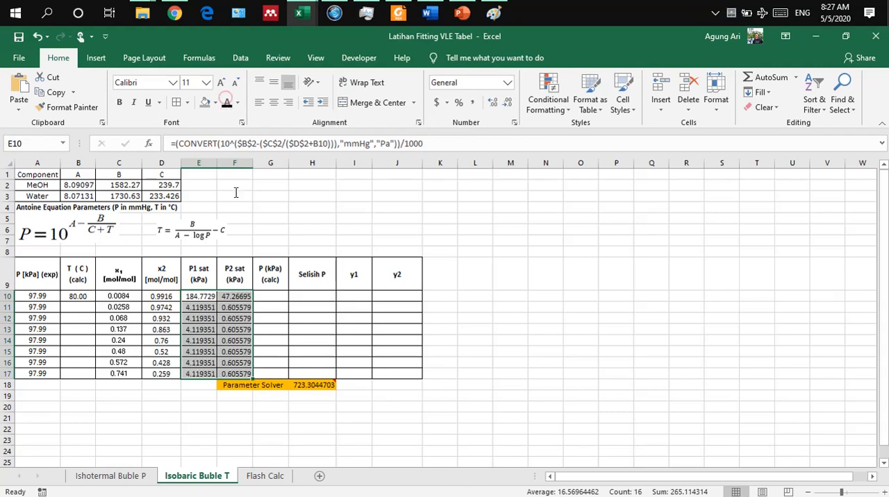
Step: Review the calculated pressure formula in G10 and reveal the P (kPa) (calc) values in G10:G17 with black font colour
click(273, 297)
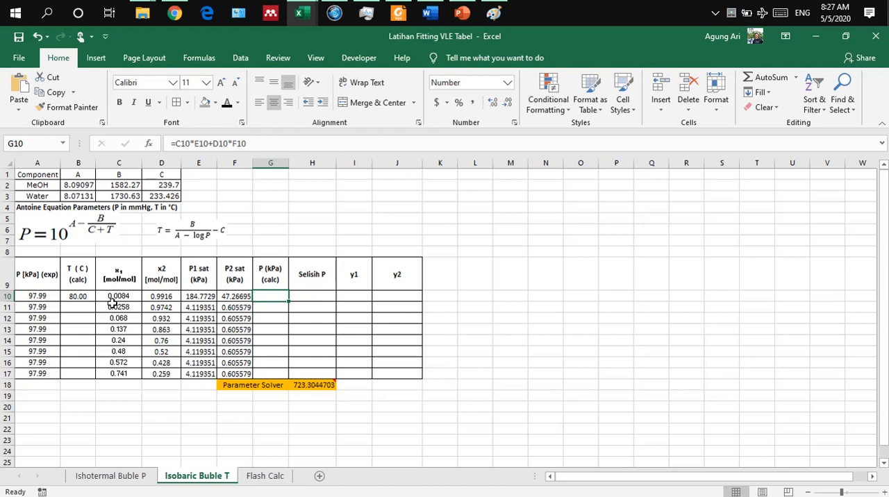
double_click(272, 297)
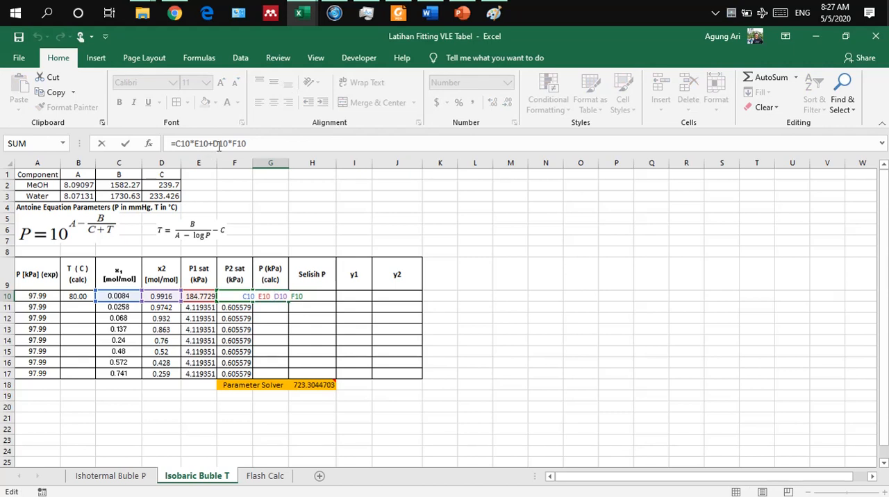
key(Return)
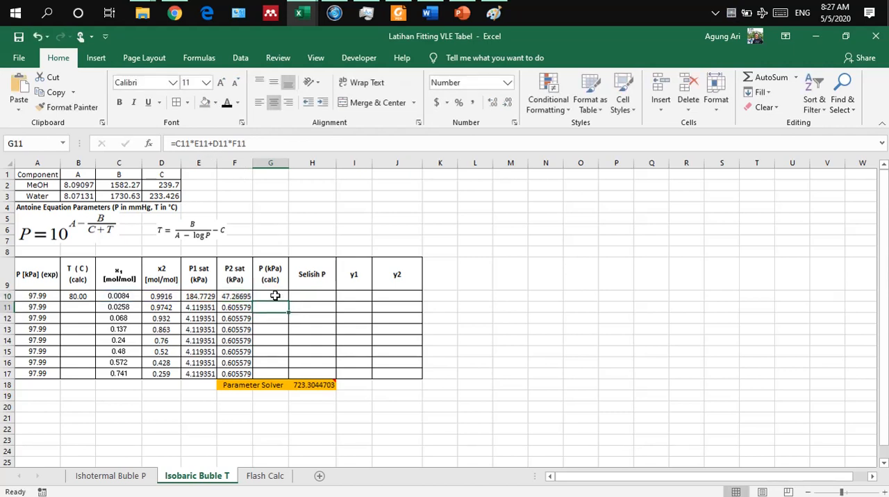
drag(275, 296, 272, 374)
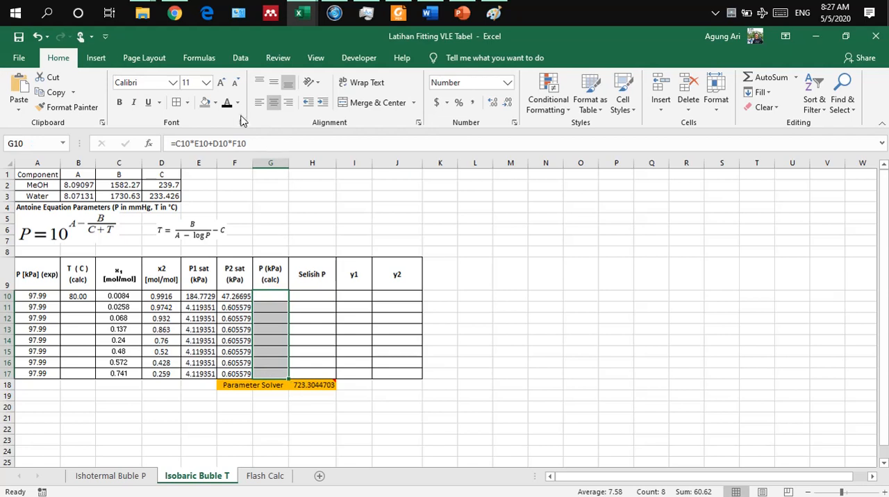
key(ctrl+d)
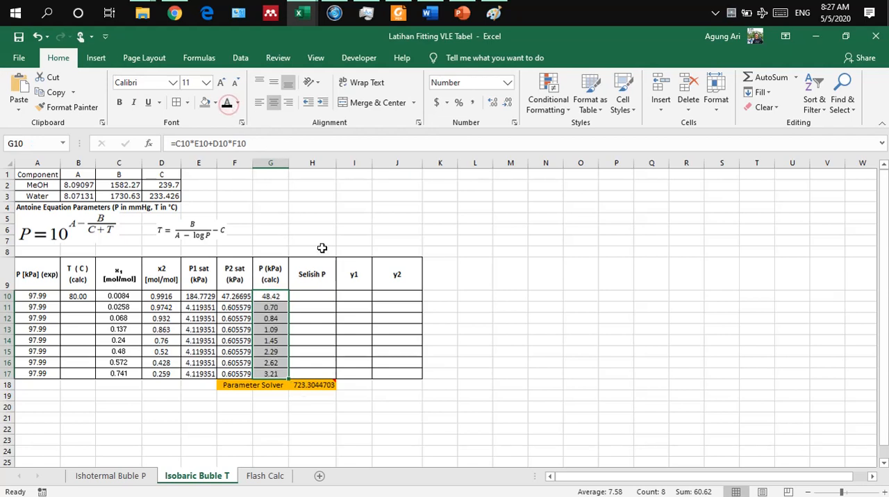
click(370, 251)
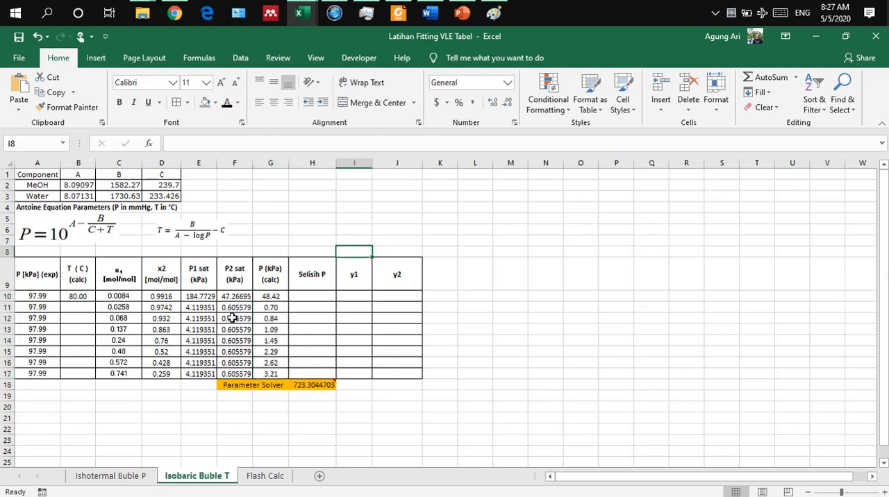
Step: Enter 70 in B11 and fill the temperature series from B10:B11 down to B17 in steps of 10, ending at 10
drag(200, 307, 237, 373)
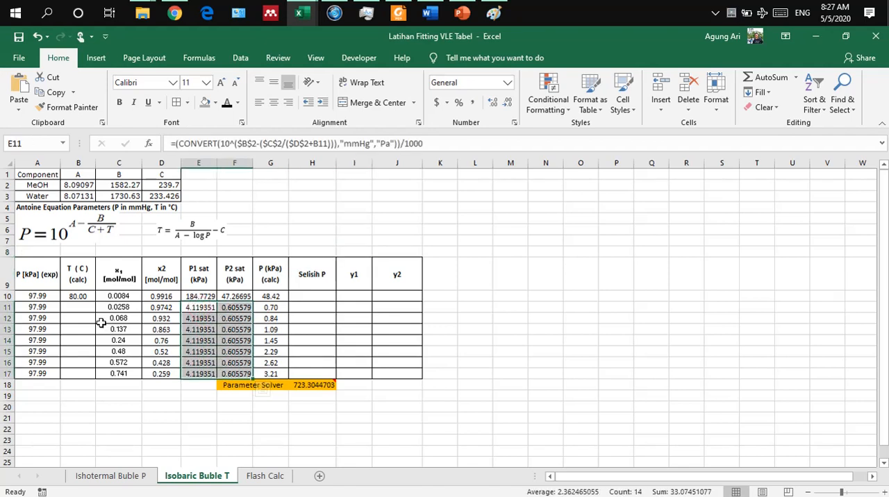
click(88, 310)
text(8)
key(BackSpace)
text(7)
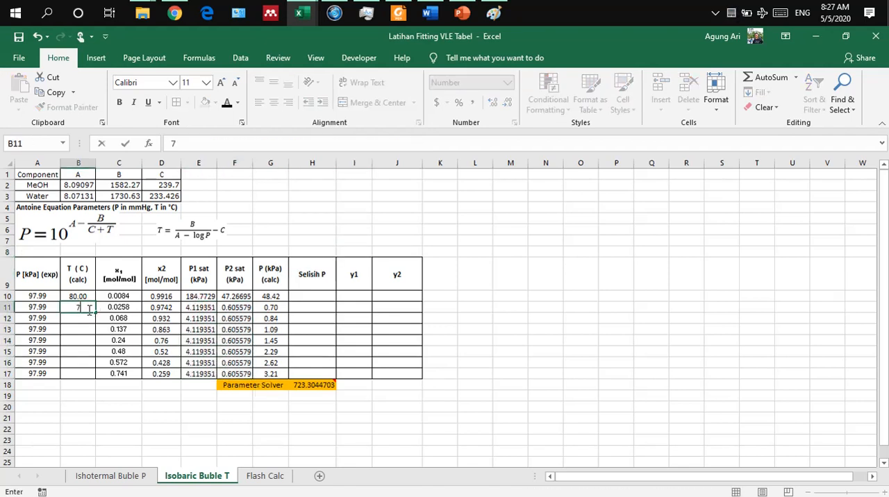
text(0)
key(Return)
drag(78, 296, 90, 384)
click(394, 347)
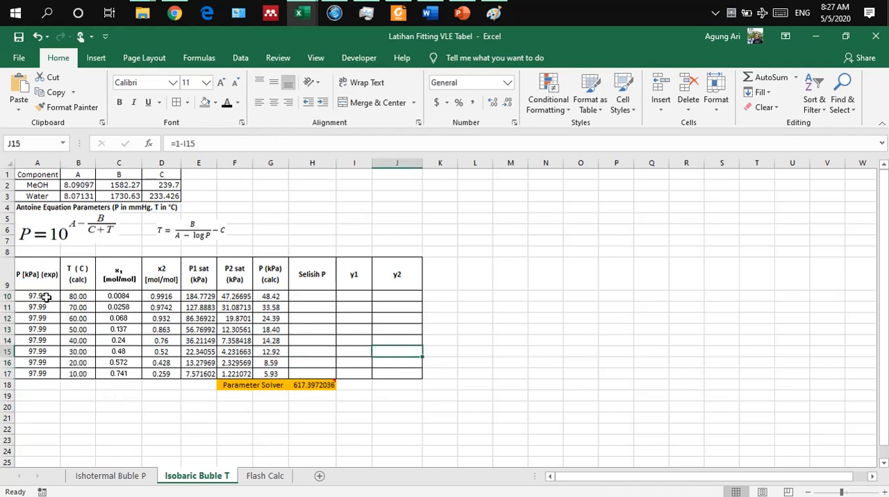
Step: Adjust the B10 temperature guess by trial through 90, 110 and 100, settling on 99, to bring calculated P near 97.99 kPa
click(82, 297)
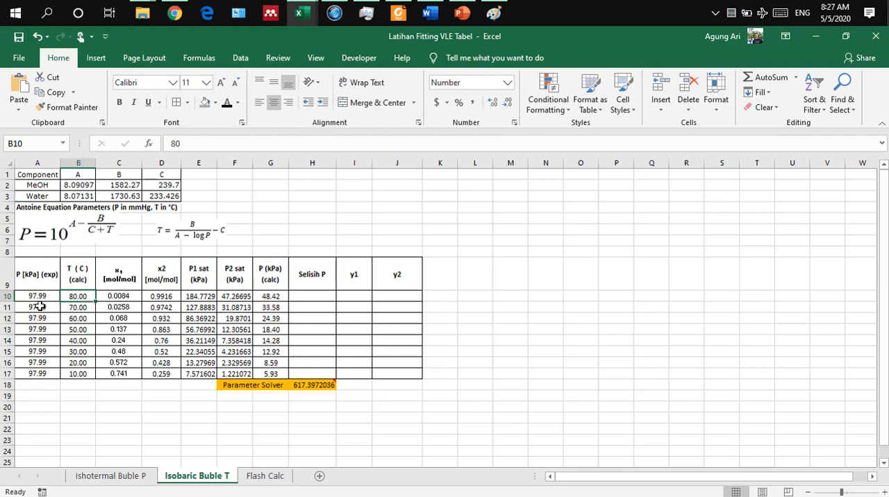
text(90)
key(Return)
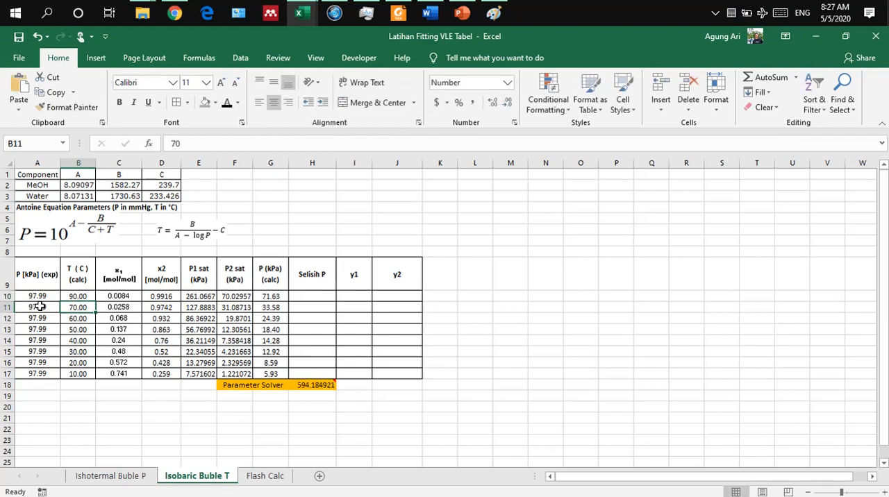
click(78, 296)
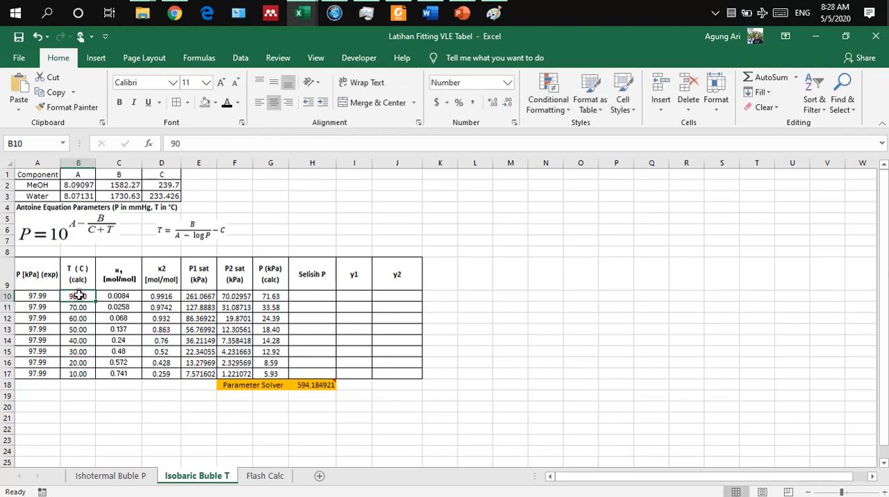
text(110)
key(Return)
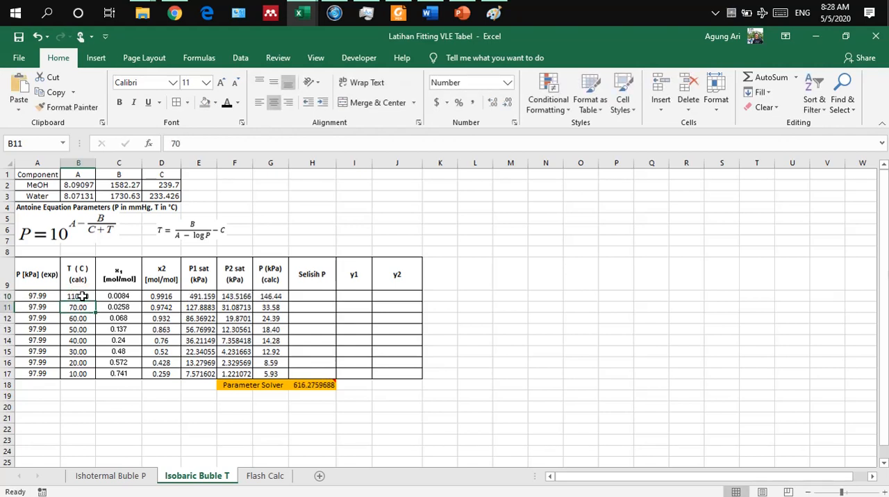
click(82, 296)
text(1)
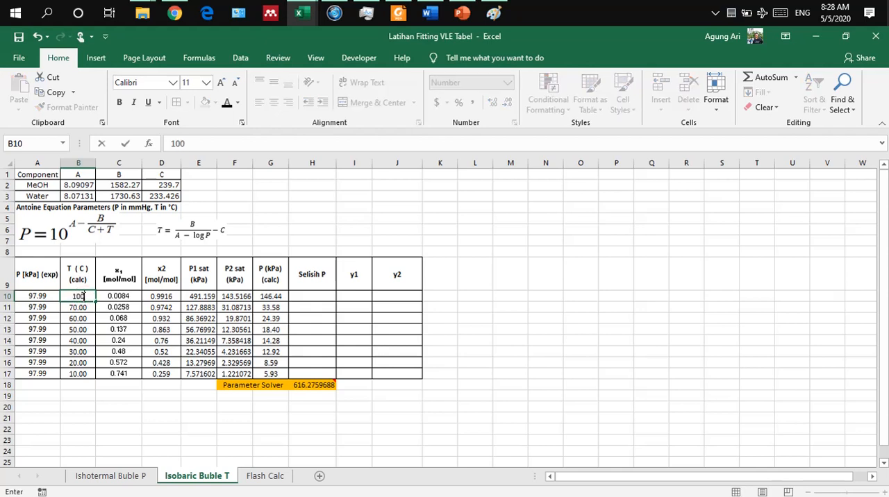
key(Return)
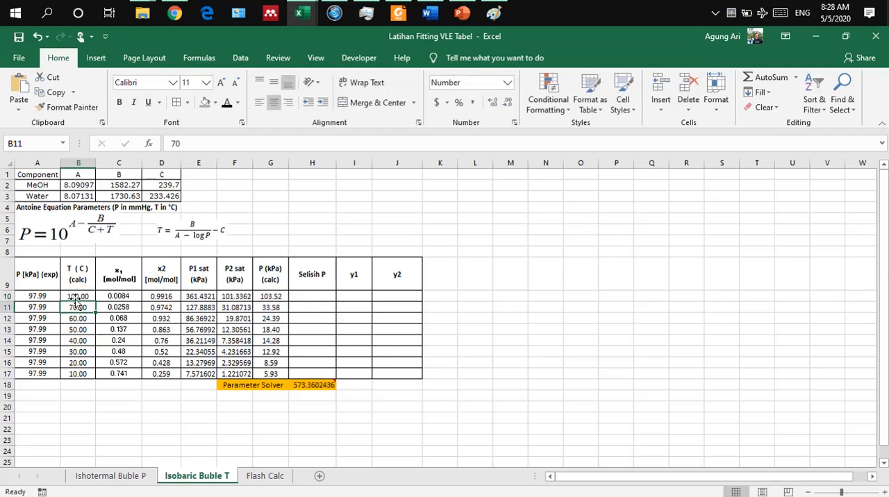
click(82, 296)
text(99)
key(Return)
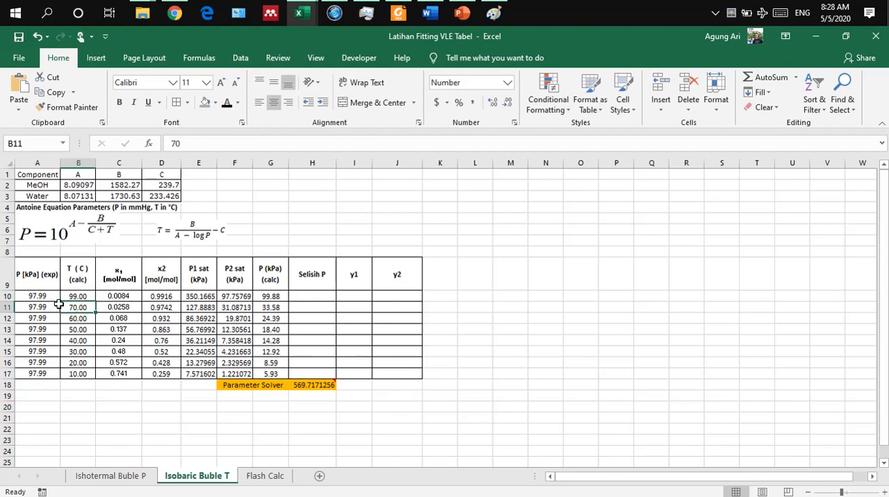
Step: Adjust the B11 temperature guess by trial through 80, 87 and 95, settling on 96, to bring calculated P toward 97.99 kPa
text(80)
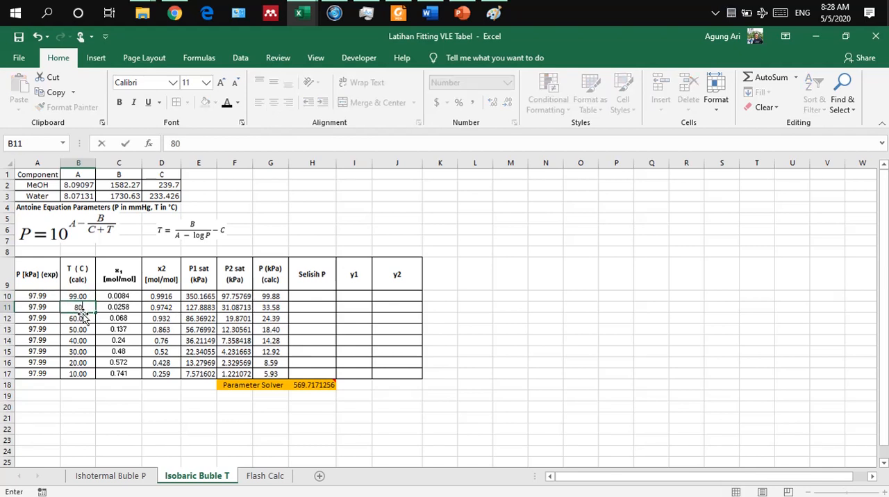
key(Return)
click(83, 307)
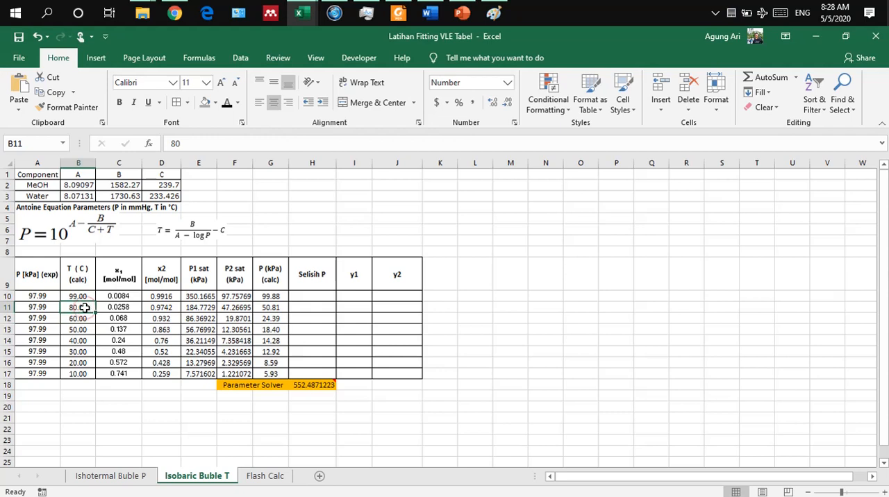
text(87)
key(Return)
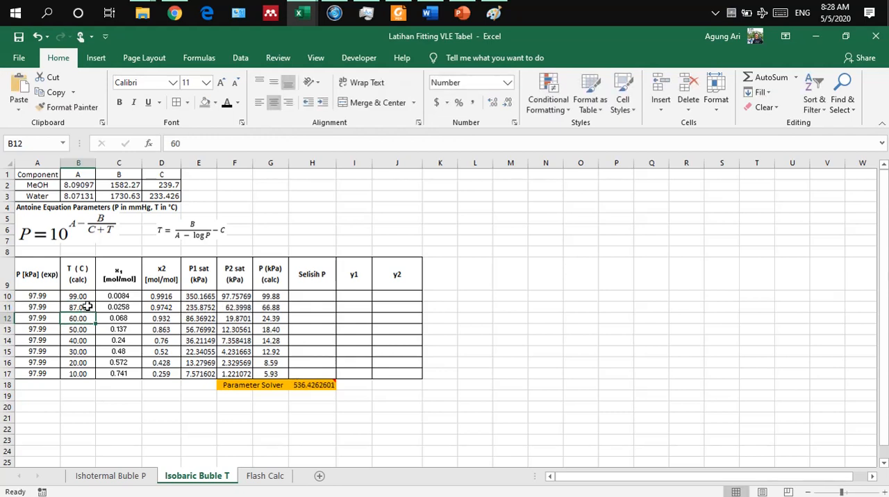
click(87, 306)
text(95)
key(Return)
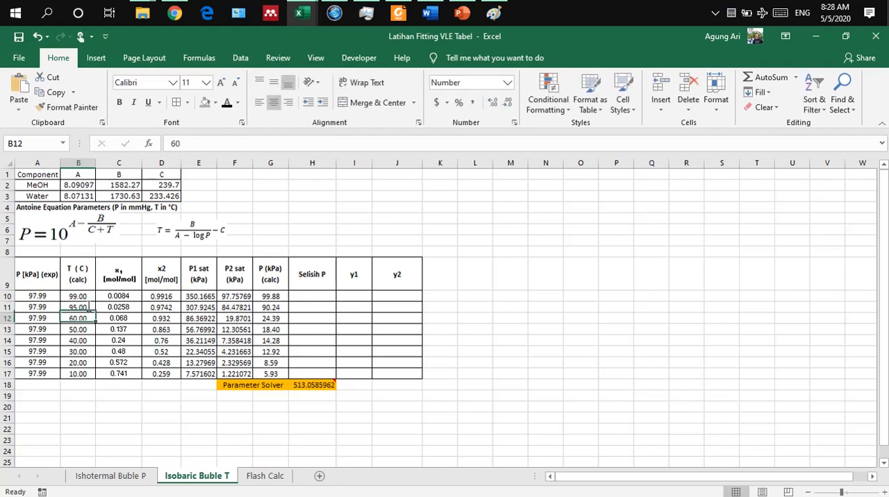
click(87, 306)
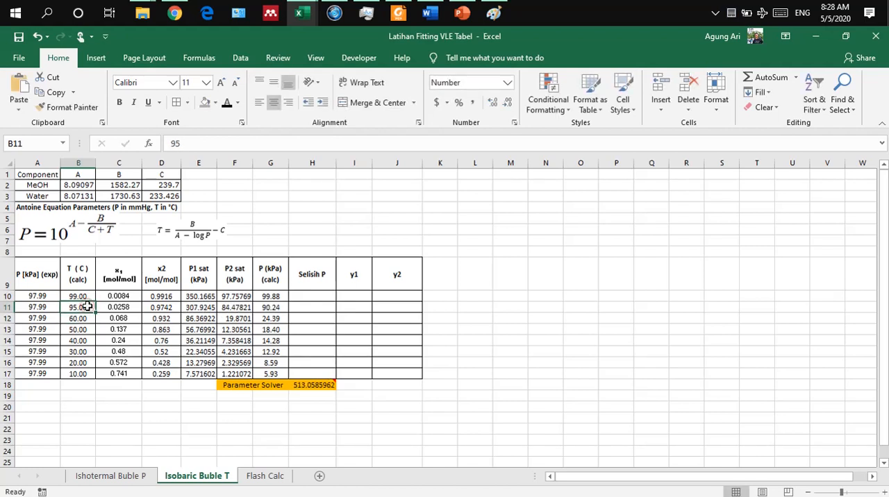
text(96)
key(Return)
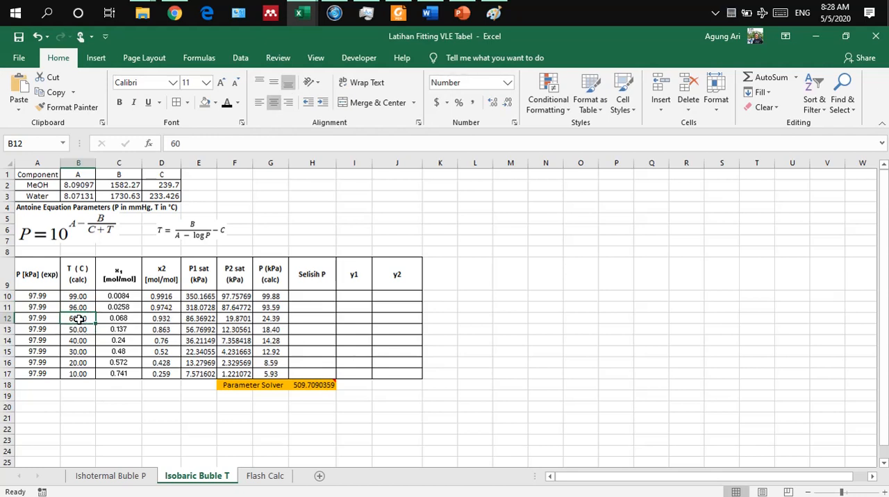
Step: Adjust the B12 temperature guess by trial through 87 and 90, settling on 94, to bring calculated P toward 97.99 kPa
text(87)
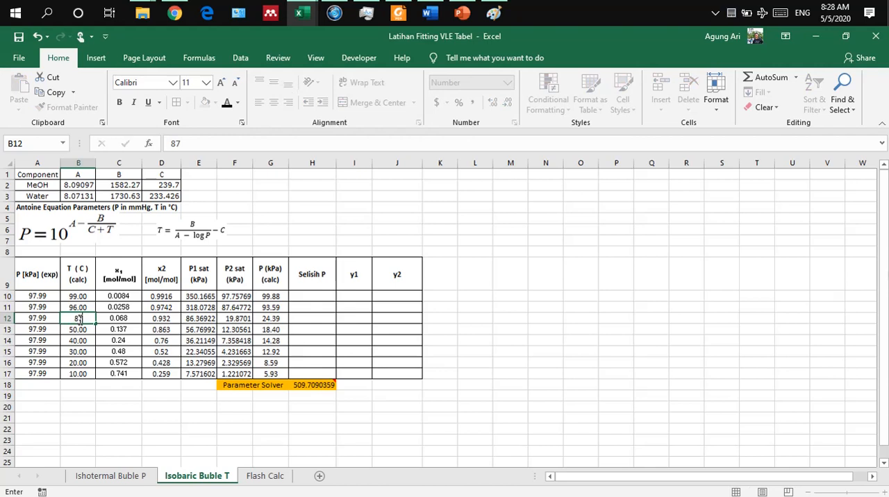
key(Return)
click(87, 318)
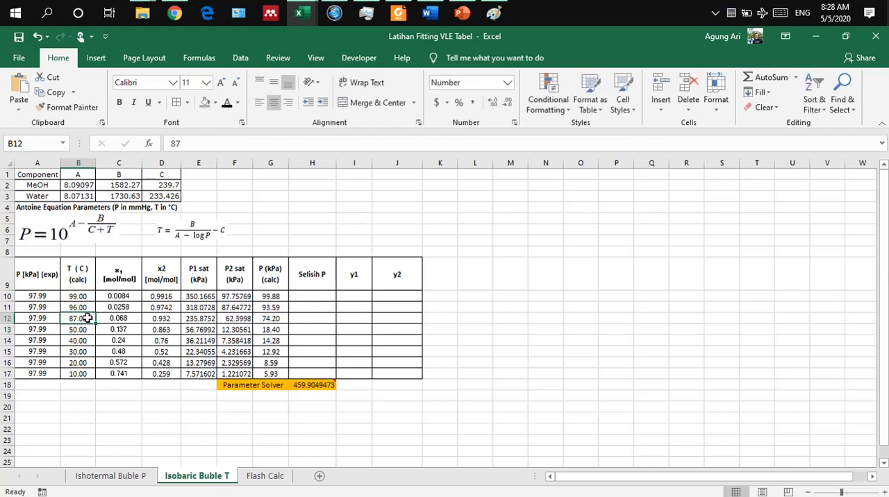
text(90)
key(Return)
click(83, 317)
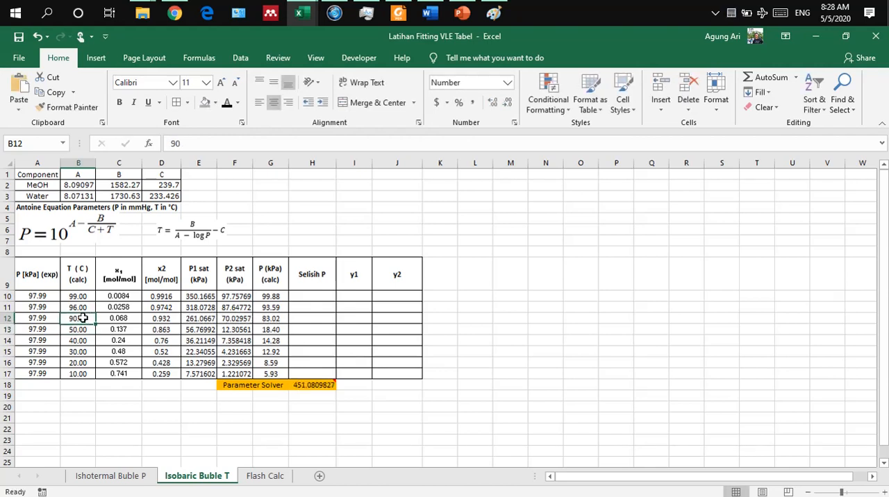
text(94)
key(Return)
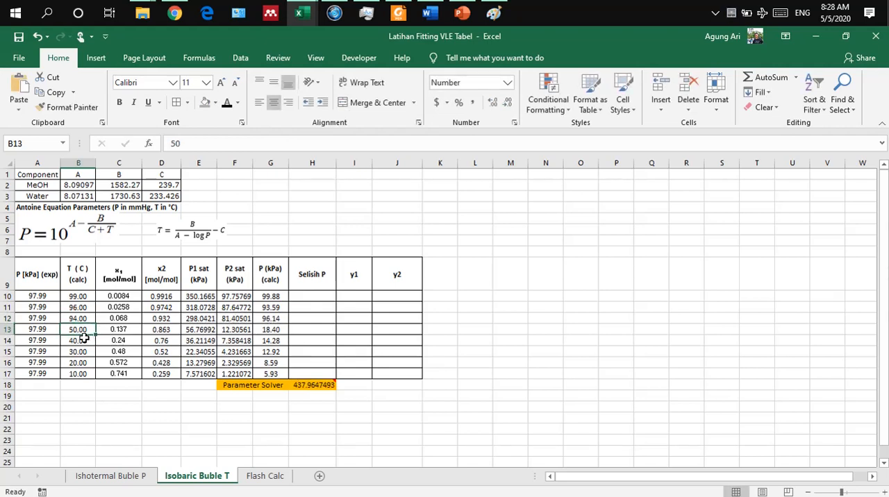
Step: Set the B13 temperature guess to 90 and adjust B14 through 87, settling on 85, to bring calculated P near 97.99 kPa
text(90)
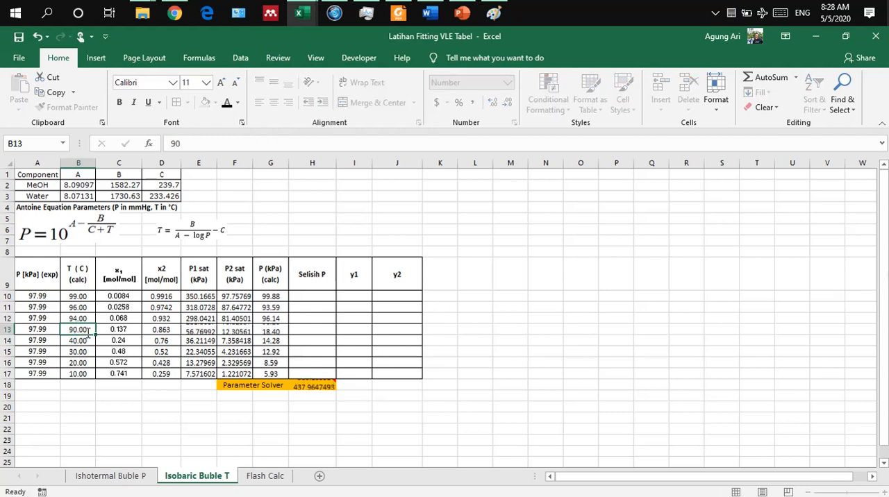
key(Return)
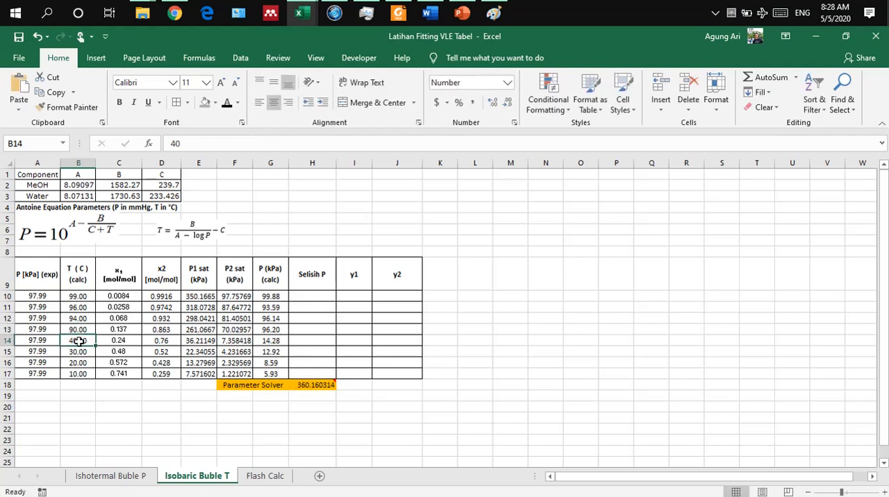
text(87)
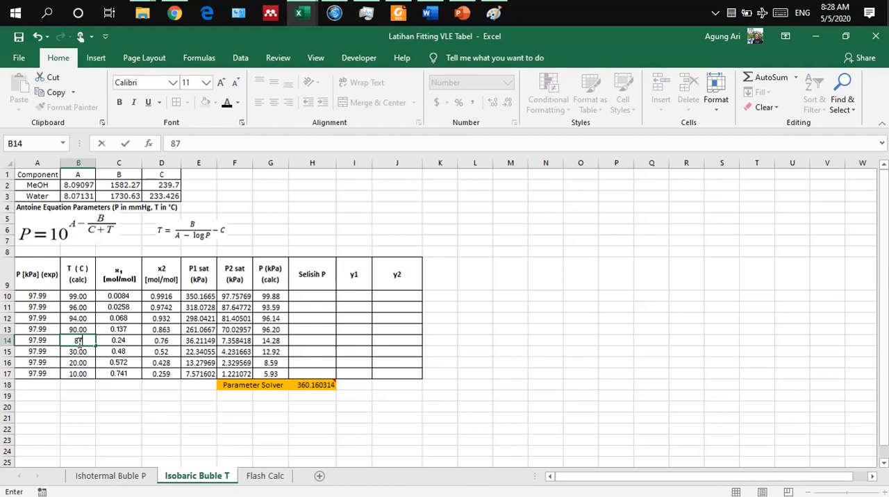
key(Return)
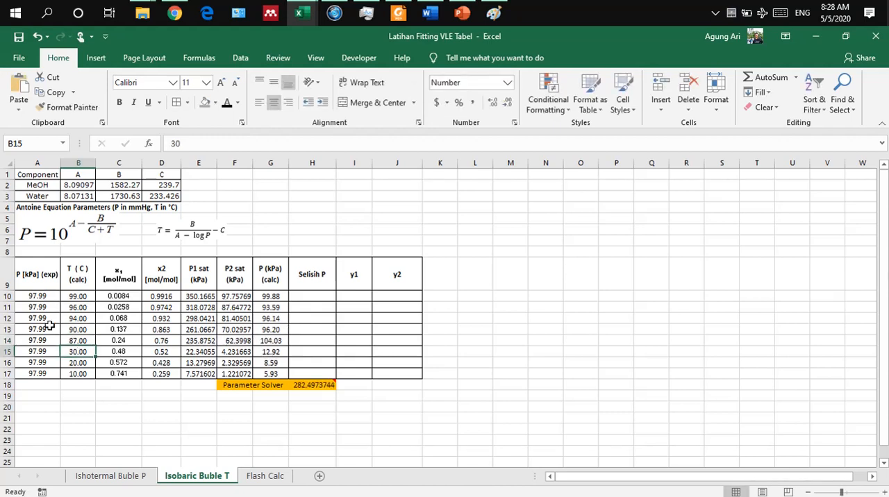
click(72, 340)
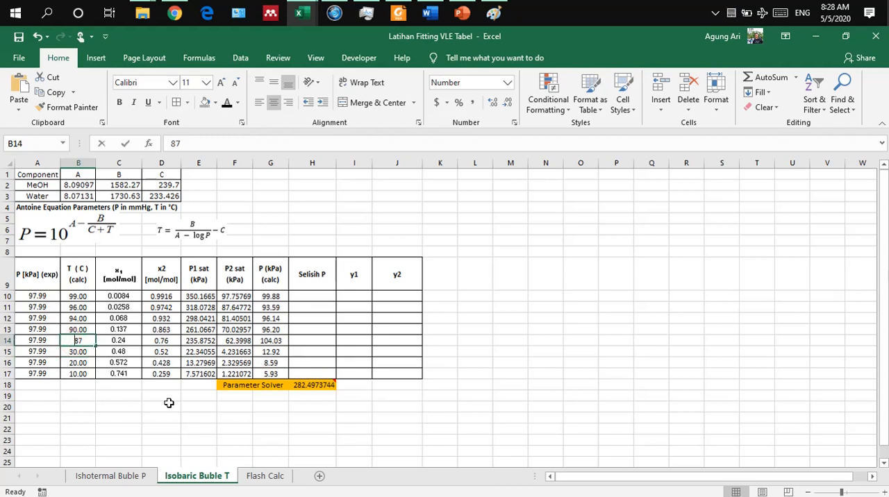
key(BackSpace)
text(5)
key(Return)
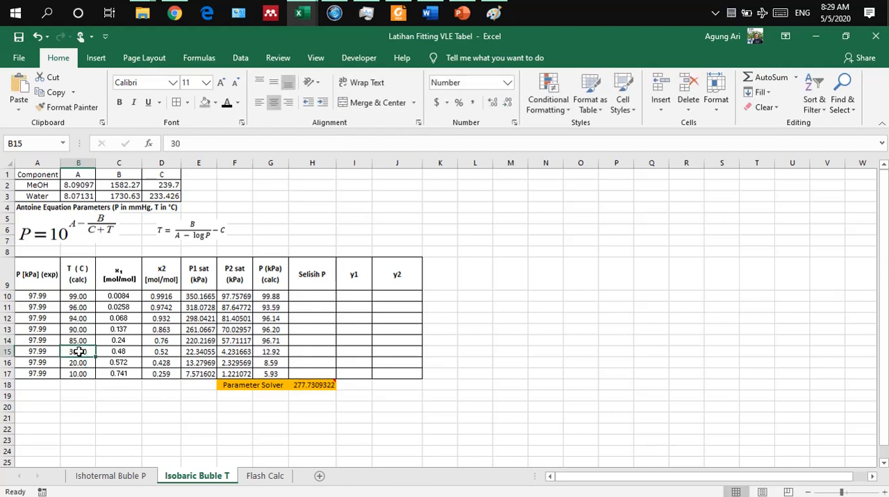
Step: Adjust the B15 temperature guess by trial through 80, 75, 78 and 74, settling on 76, to bring calculated P near 97.99 kPa
text(80)
key(Return)
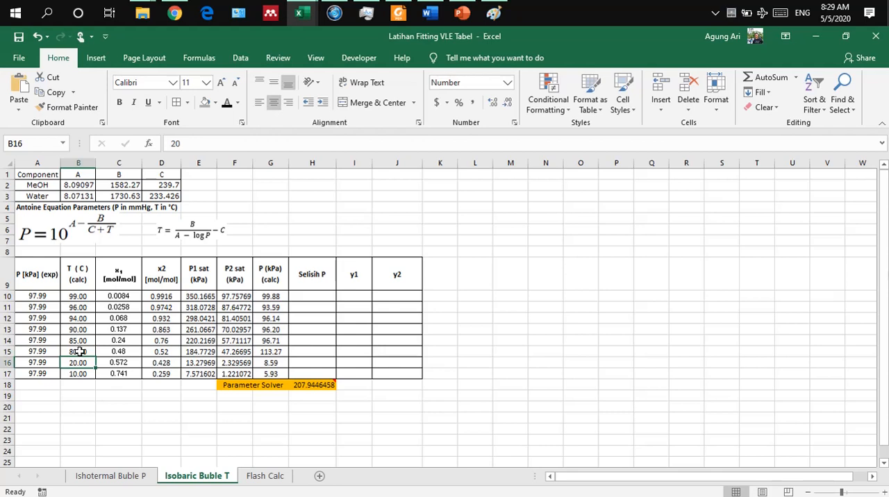
click(80, 351)
text(75)
key(Return)
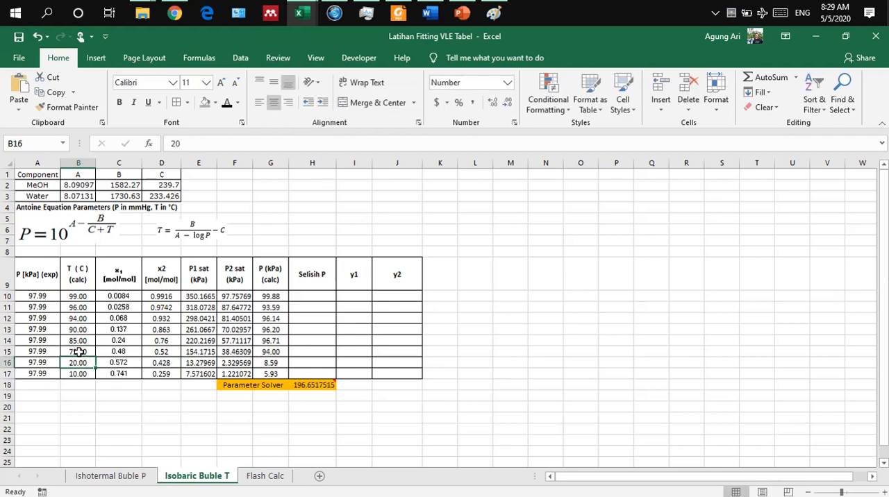
click(83, 352)
text(78)
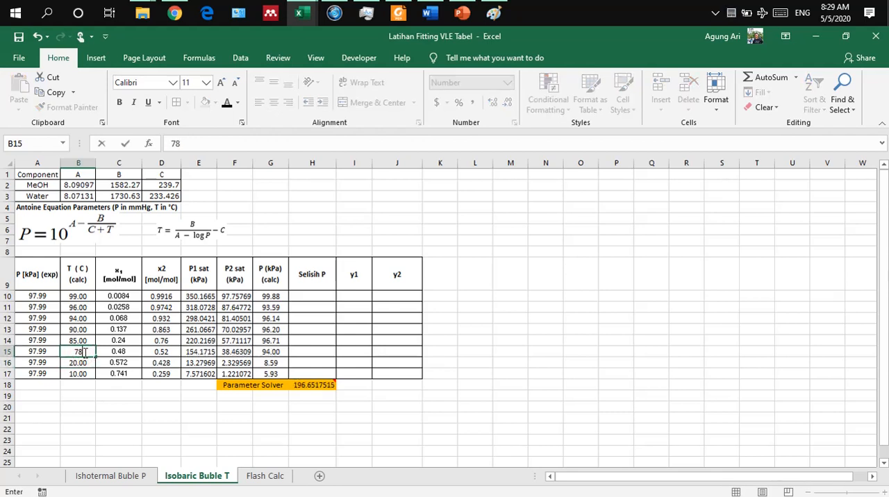
key(Return)
click(83, 352)
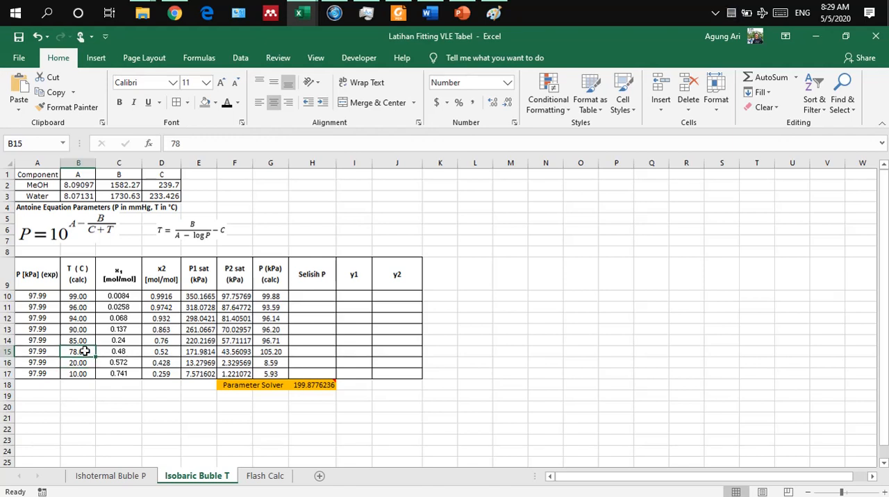
text(7)
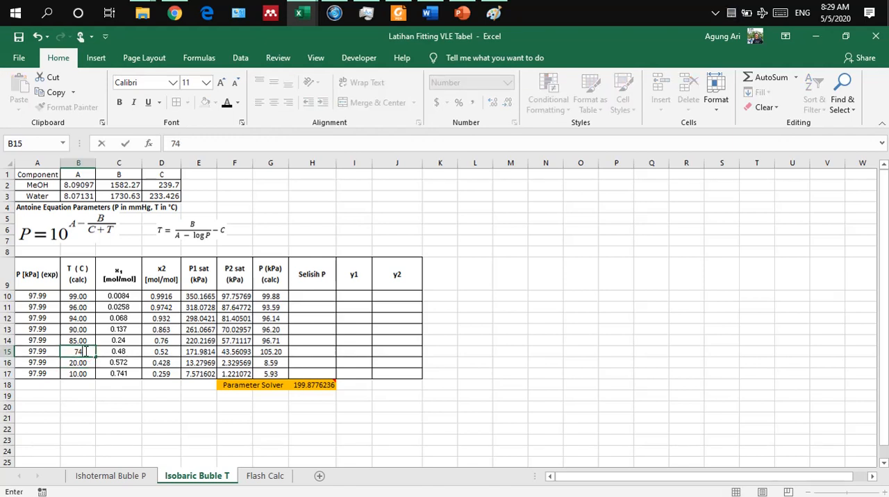
key(Return)
click(73, 352)
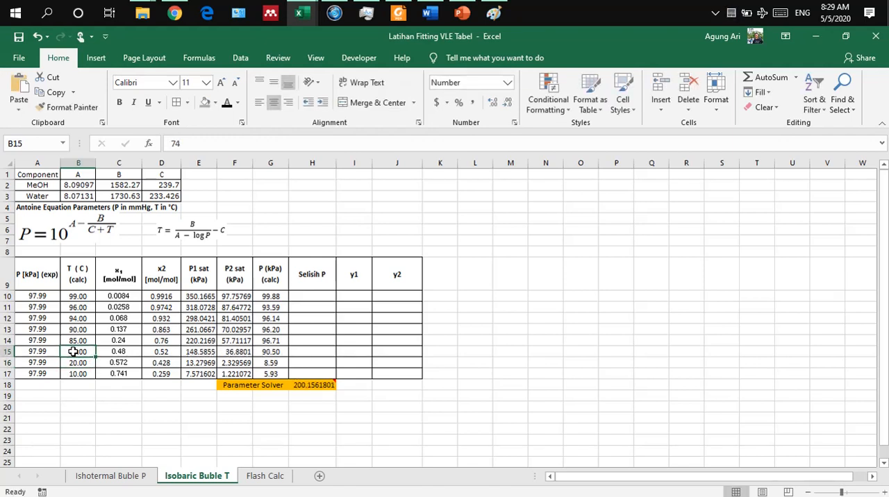
text(76)
key(Return)
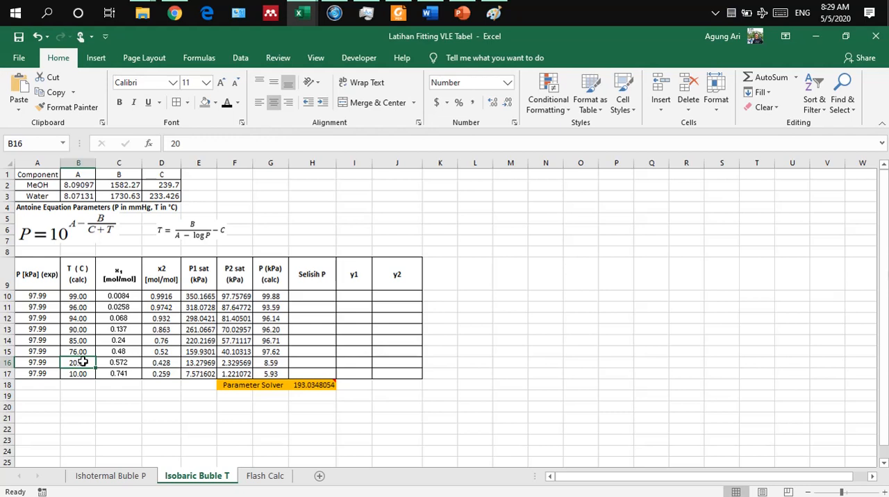
Step: Adjust the B16 temperature guess by trial from 70, settling on 73, to bring calculated P near 97.99 kPa
text(70)
key(Return)
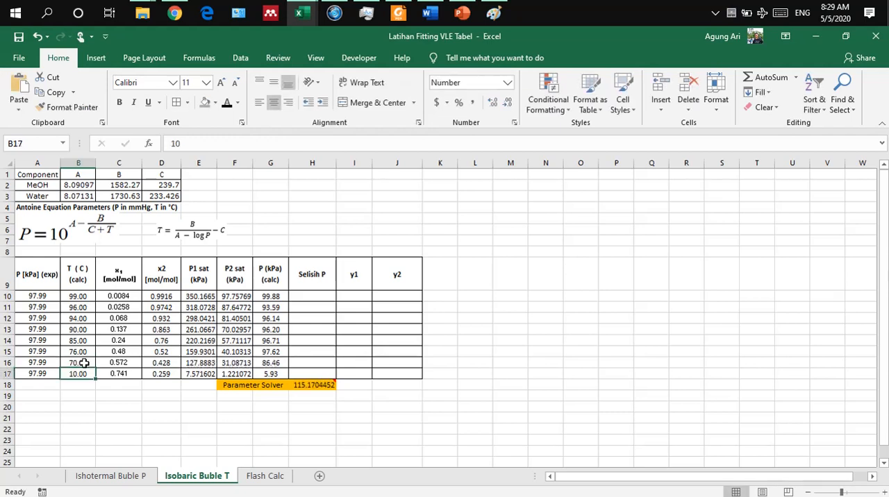
click(84, 363)
text(73)
key(Return)
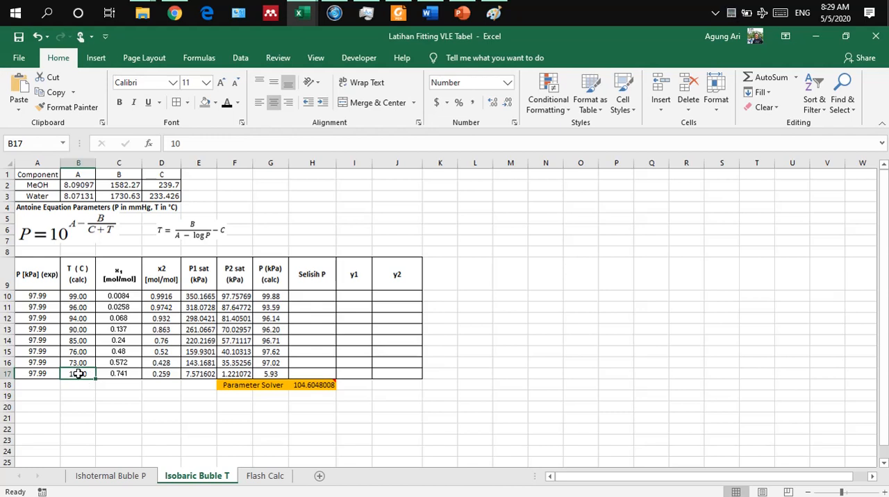
Step: Adjust the B17 temperature guess by trial from 70, settling on 68, to bring calculated P toward 97.99 kPa
text(70)
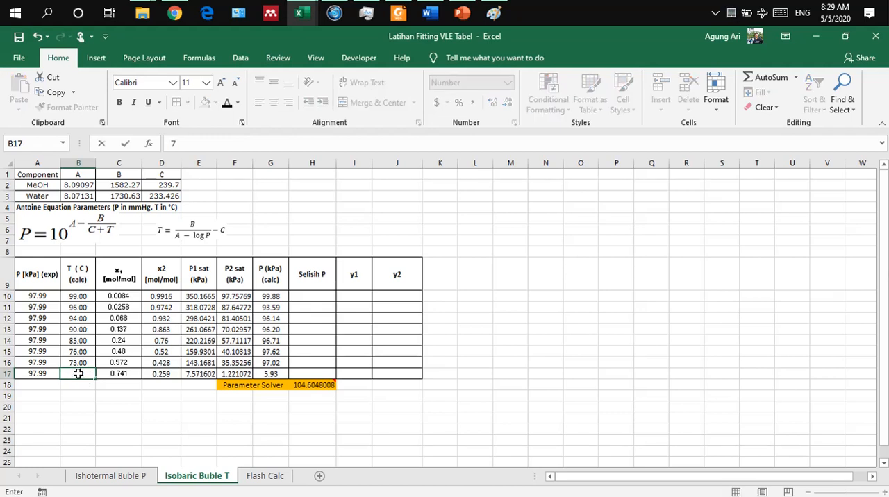
key(Return)
click(78, 372)
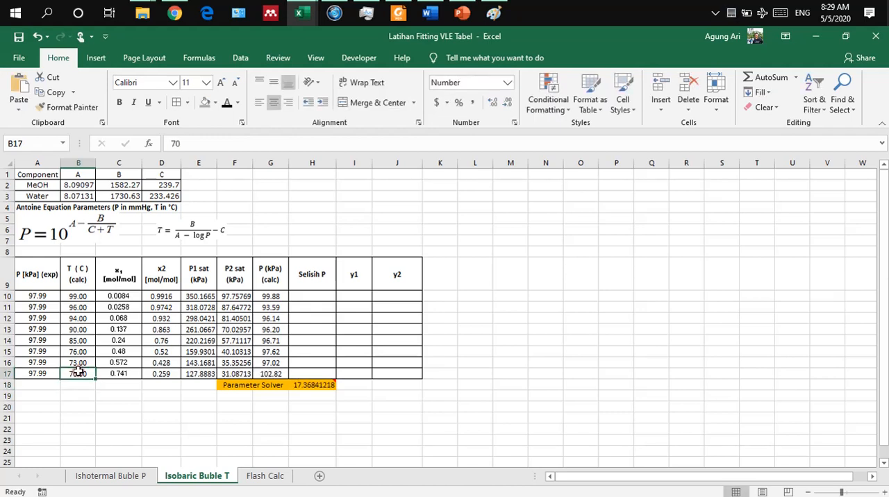
text(65)
key(Return)
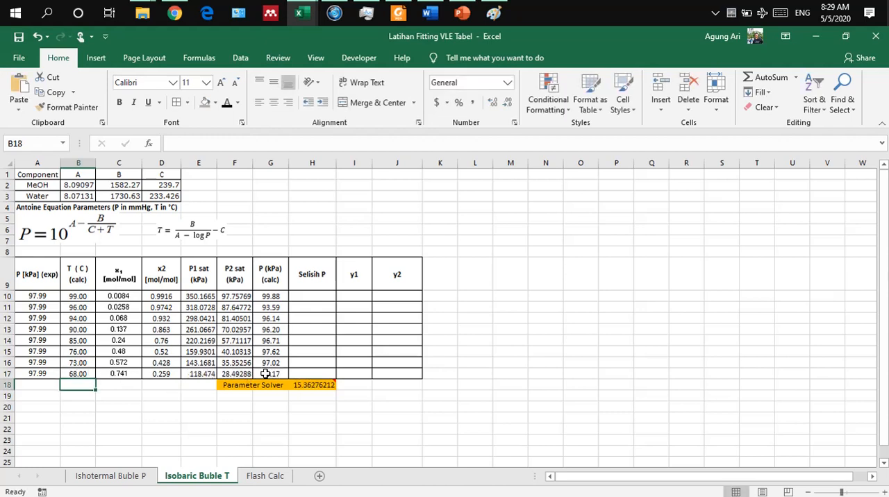
Step: Review the pressure difference formula =ABS(A10-G10) in H10 and set the font colour of H10:H17 to black
click(308, 299)
double_click(310, 295)
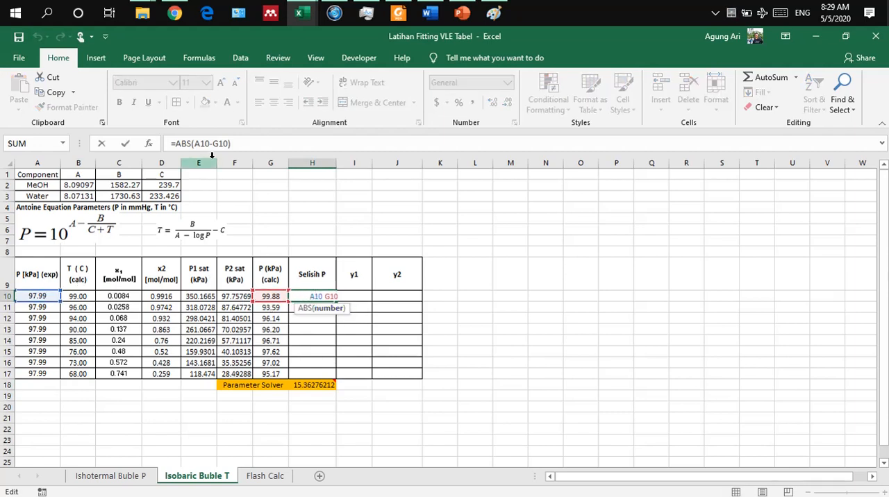
drag(192, 144, 182, 144)
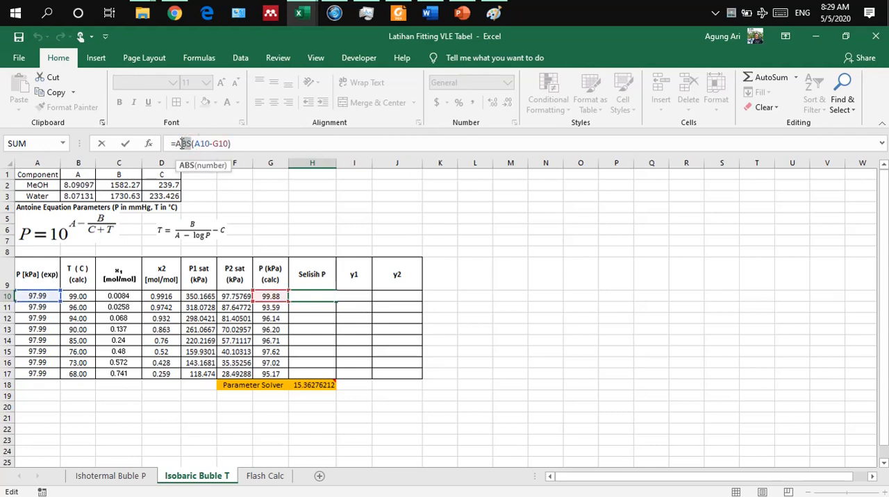
click(200, 145)
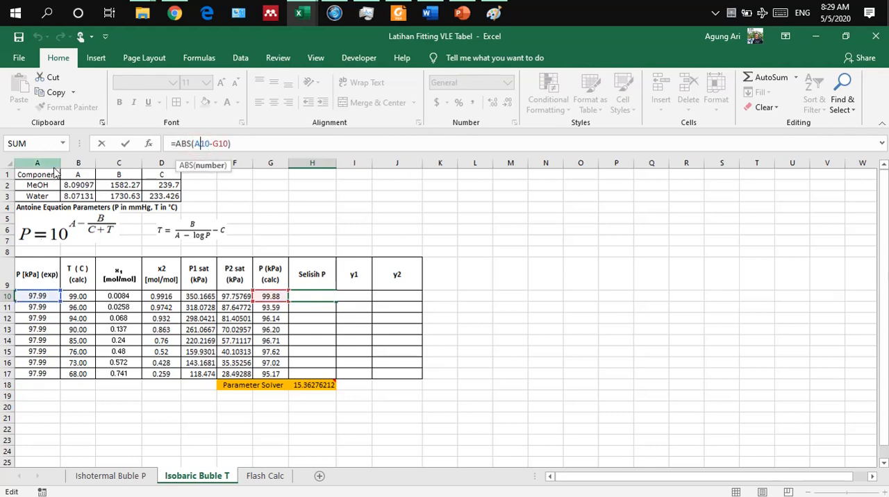
key(Return)
click(312, 296)
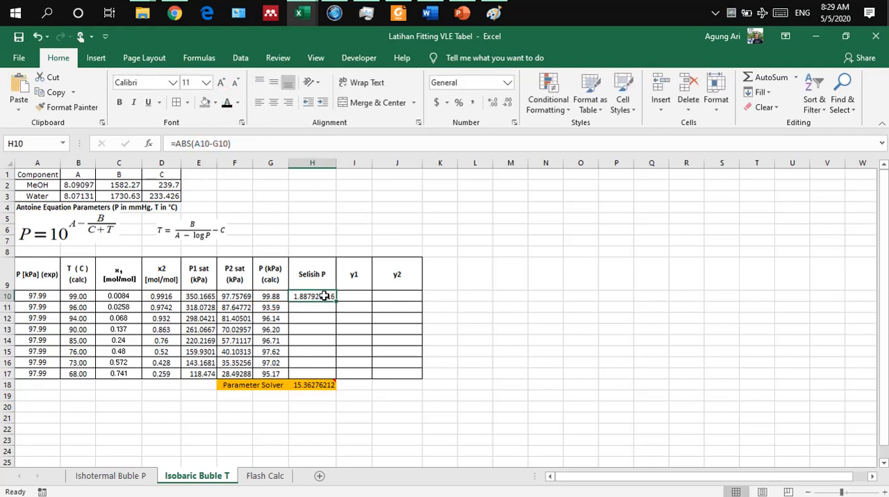
drag(324, 296, 320, 373)
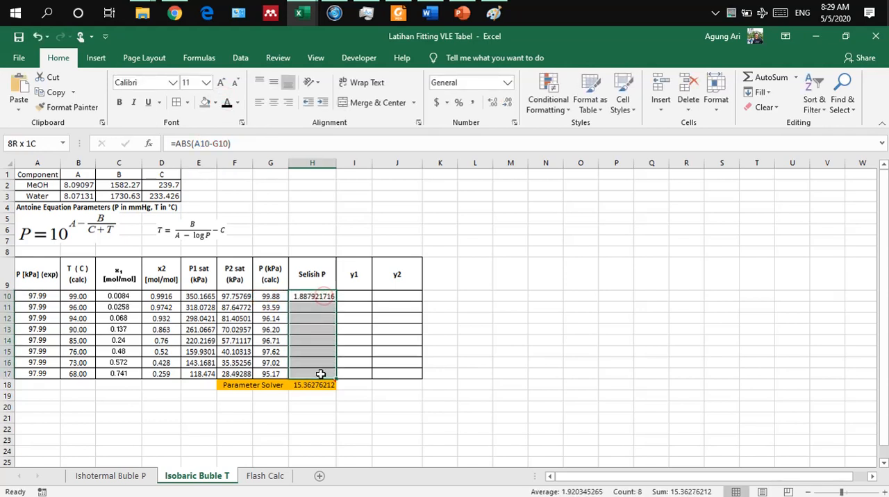
click(227, 105)
click(509, 318)
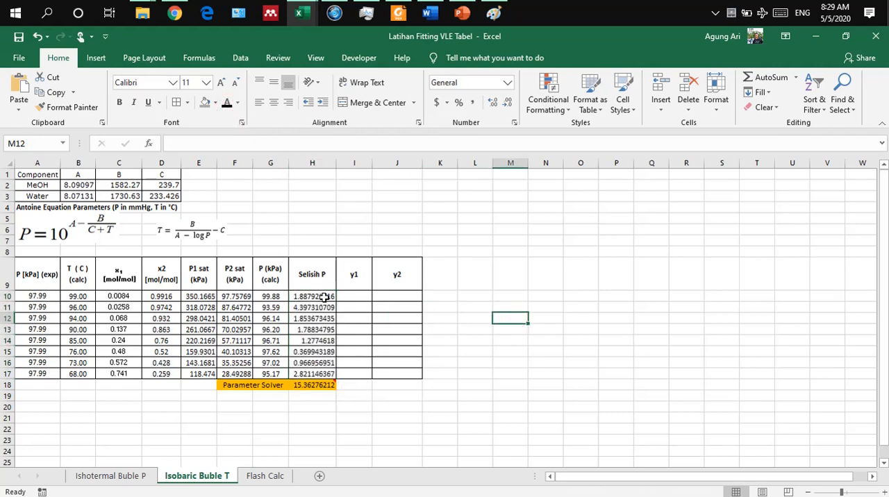
Step: Enter =SUM(H10:H17) in H18 as the Parameter Solver total of the pressure differences
click(323, 297)
click(316, 386)
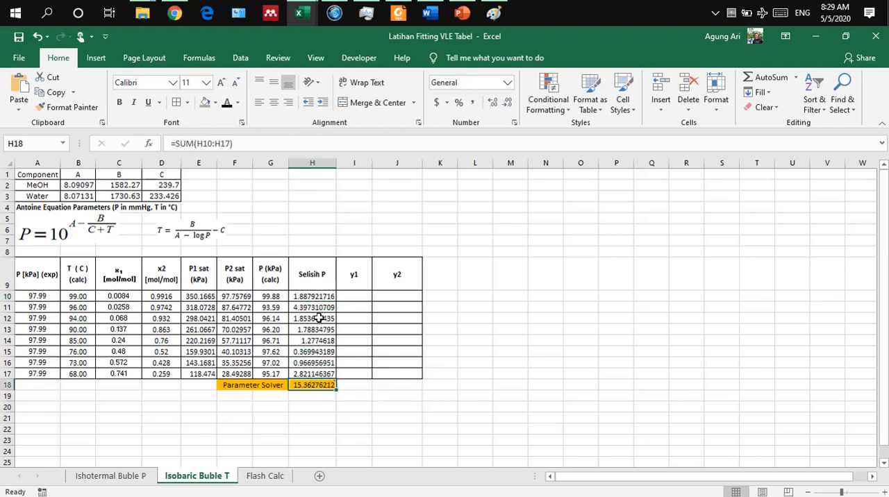
text(=sum)
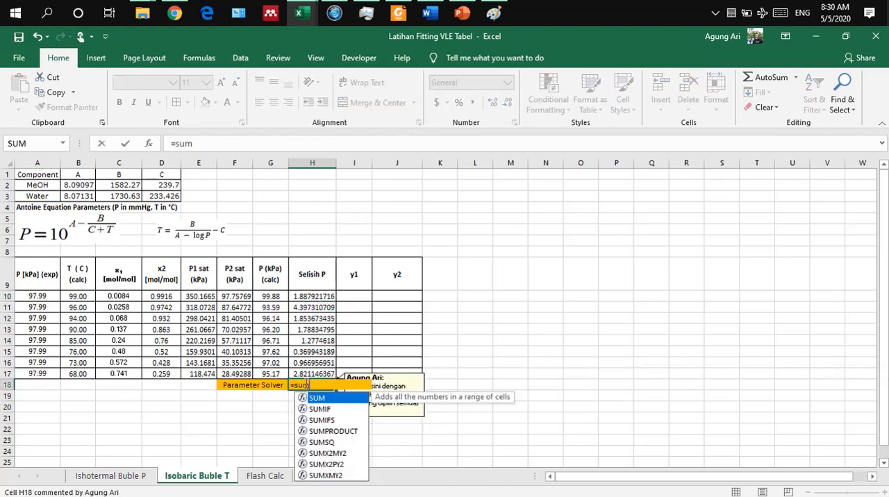
text(()
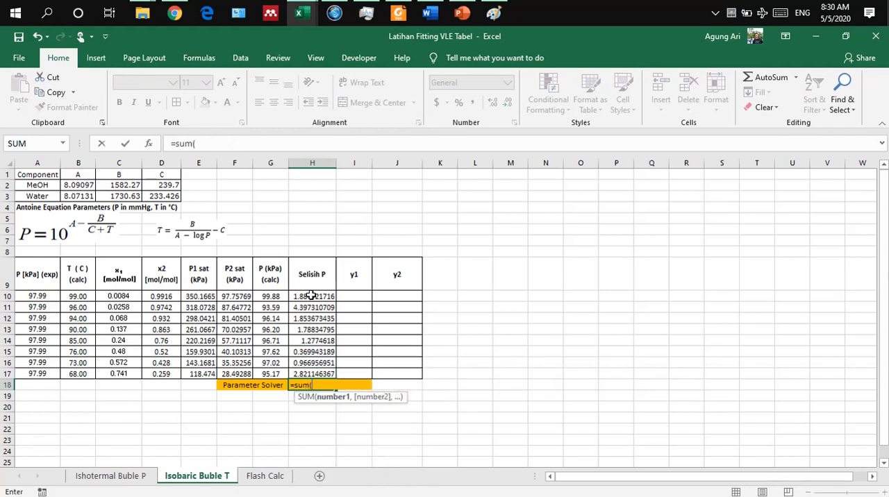
drag(311, 296, 313, 374)
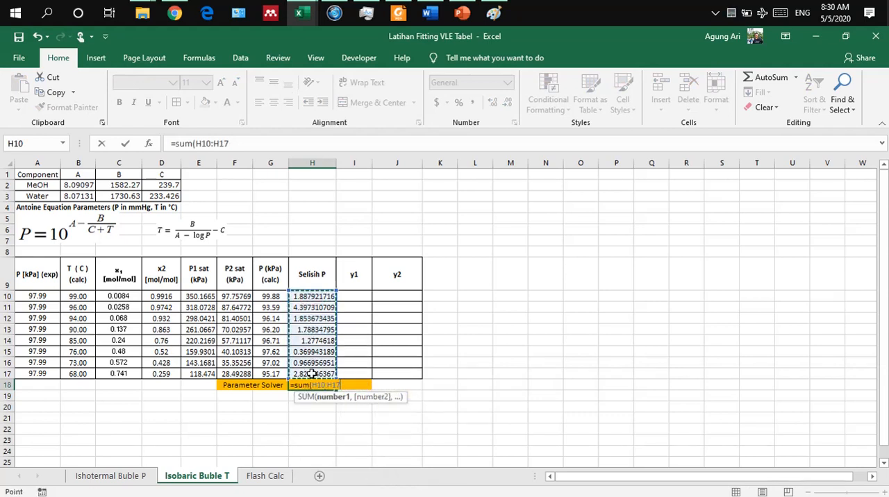
key(Return)
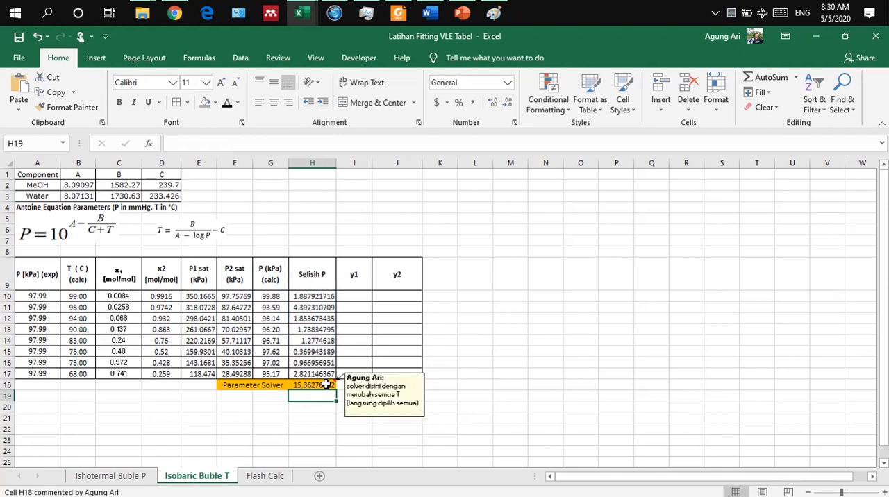
Step: Examine the Parameter Solver cell H18 and the temperature range B10:B17
click(326, 385)
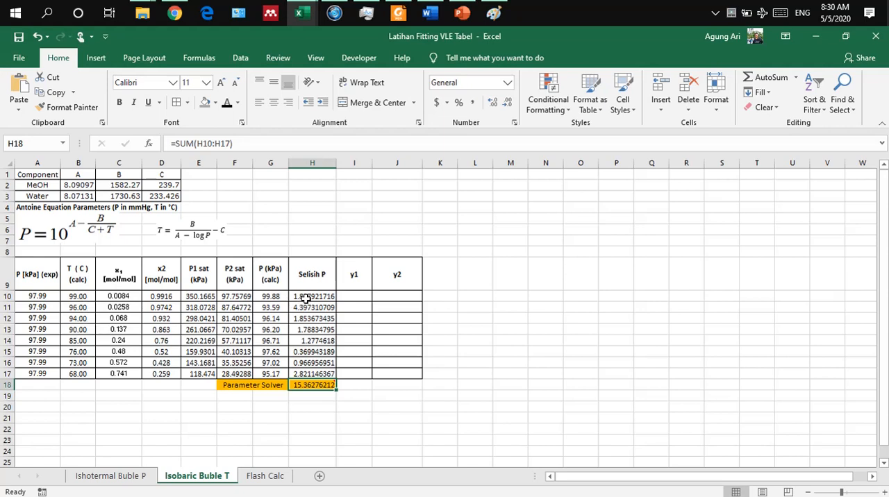
mouse_move(302, 382)
drag(81, 295, 79, 375)
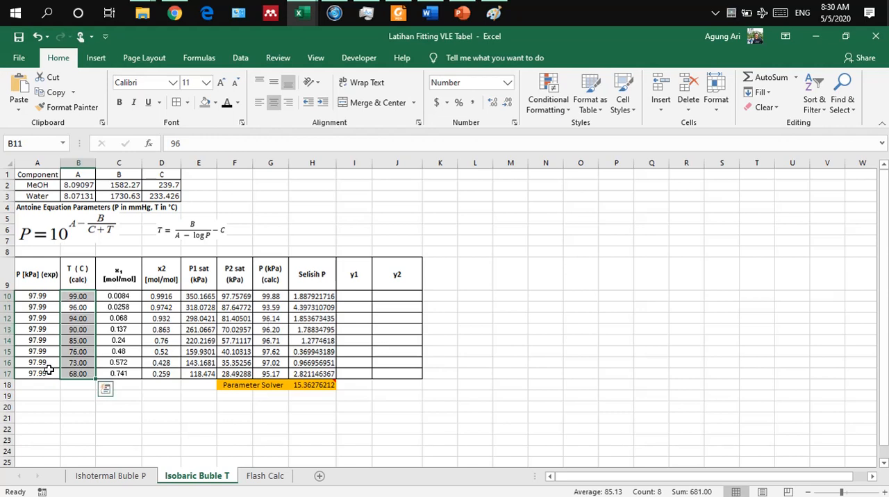
click(220, 410)
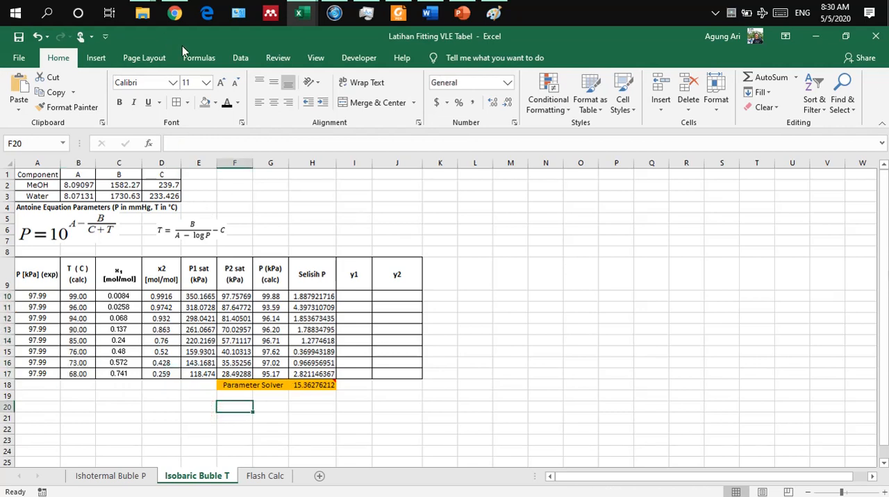
Step: Disable the Solver Add-in in the list of available Excel add-ins
click(239, 58)
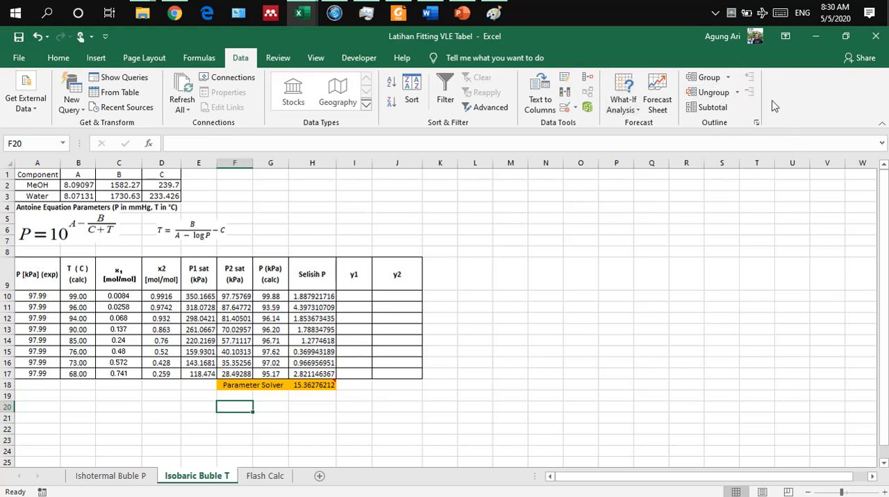
click(18, 59)
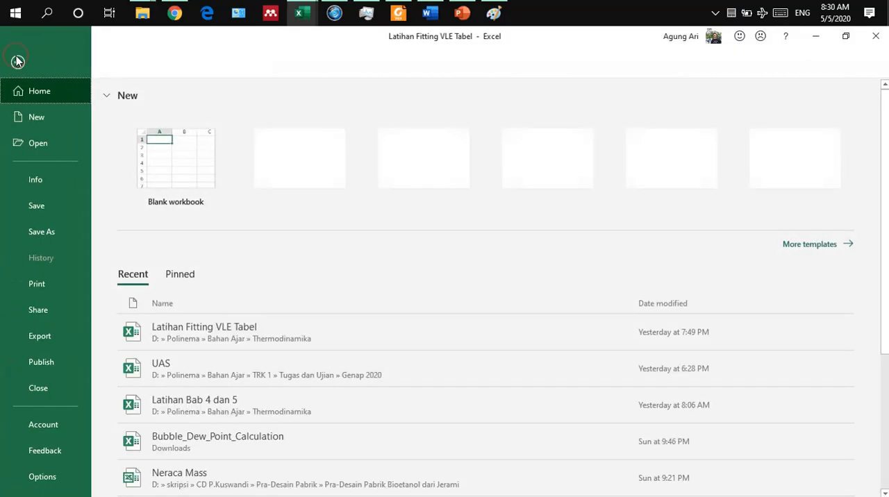
click(43, 477)
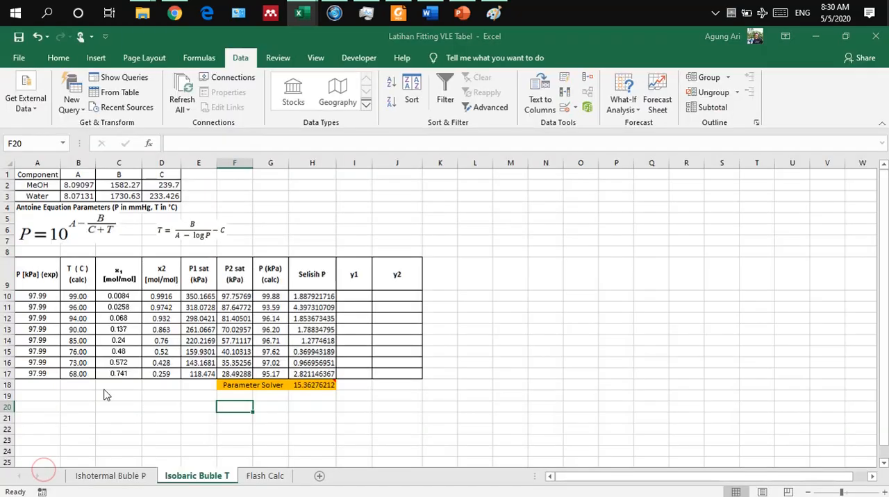
click(209, 238)
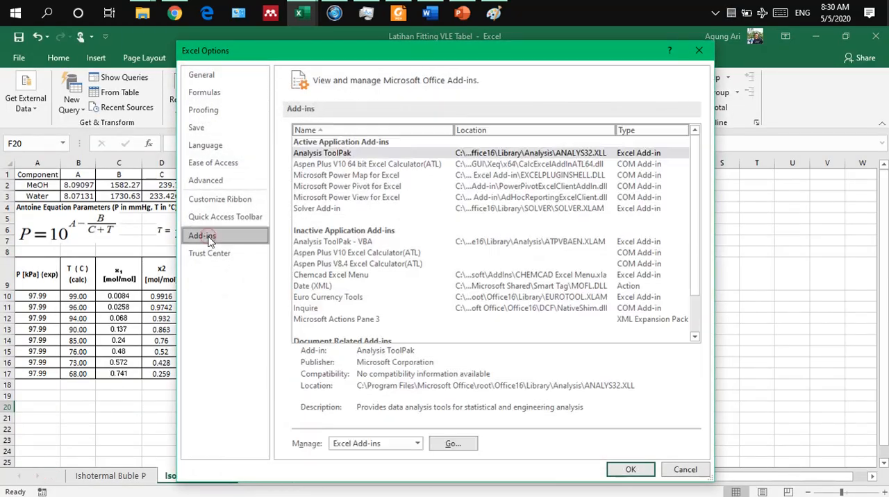
click(450, 443)
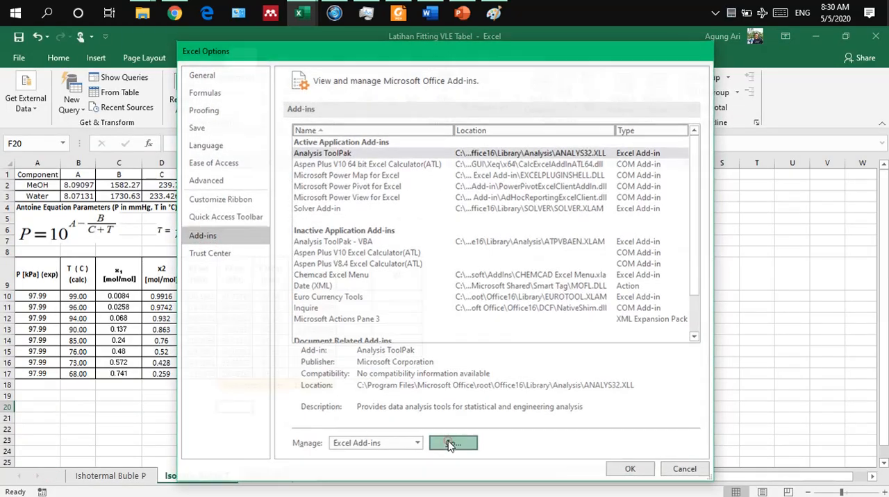
click(365, 188)
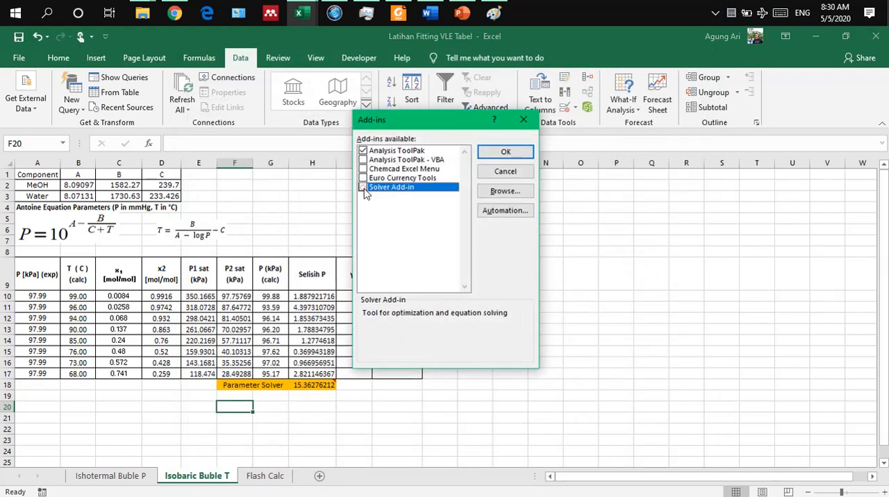
click(491, 152)
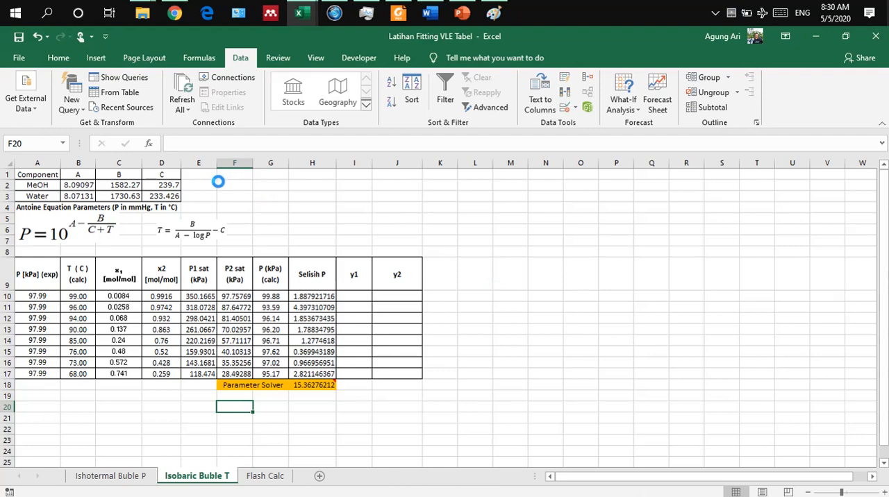
Step: Enable the Solver Add-in again in Excel's add-in options so it loads afresh
click(20, 59)
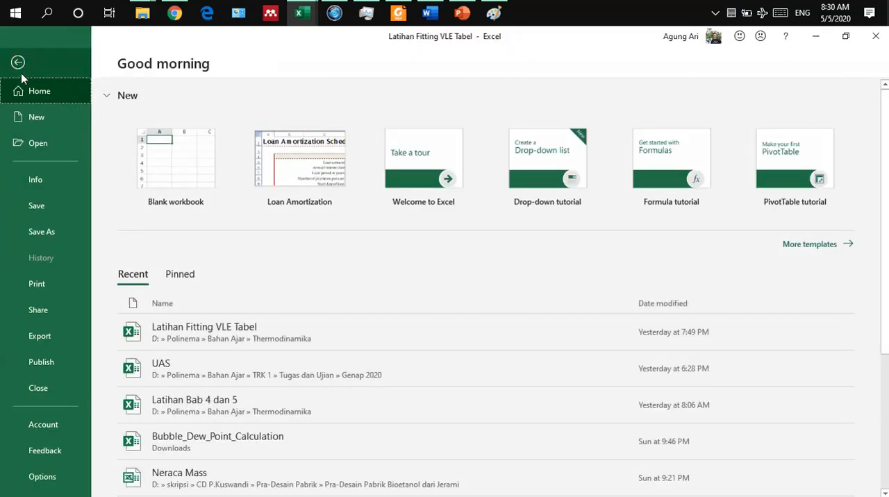
click(34, 478)
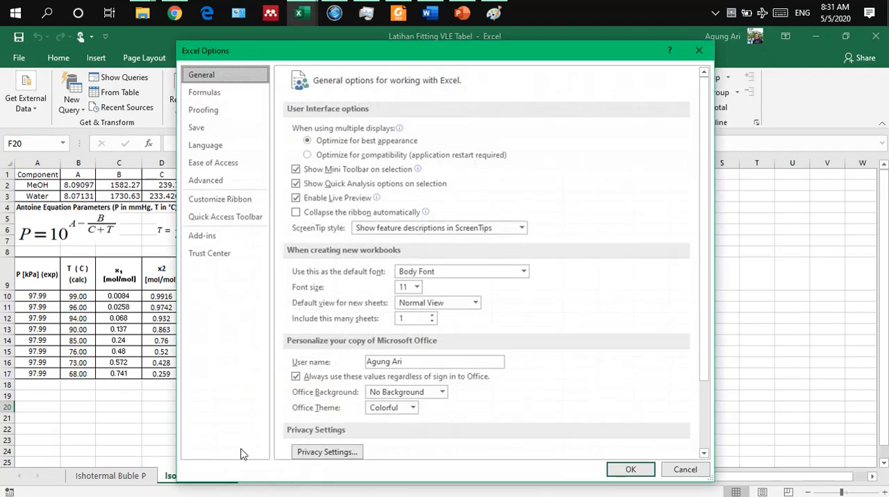
click(206, 236)
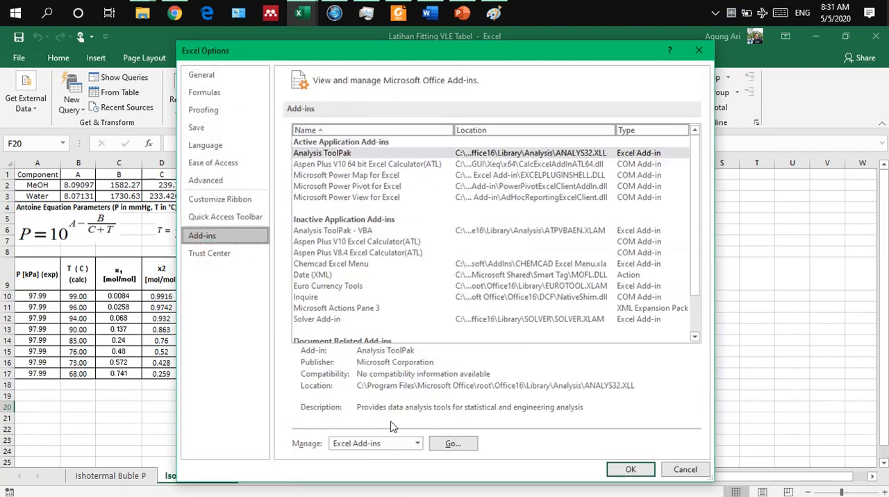
click(453, 443)
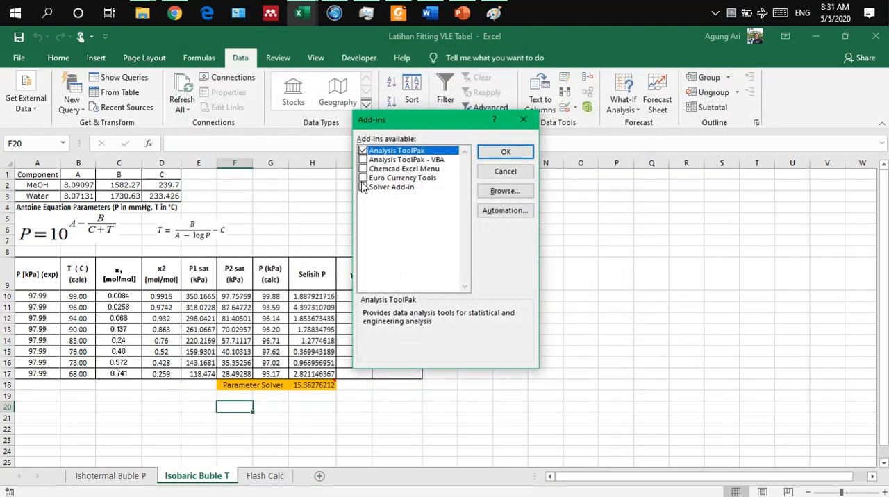
click(363, 188)
click(490, 151)
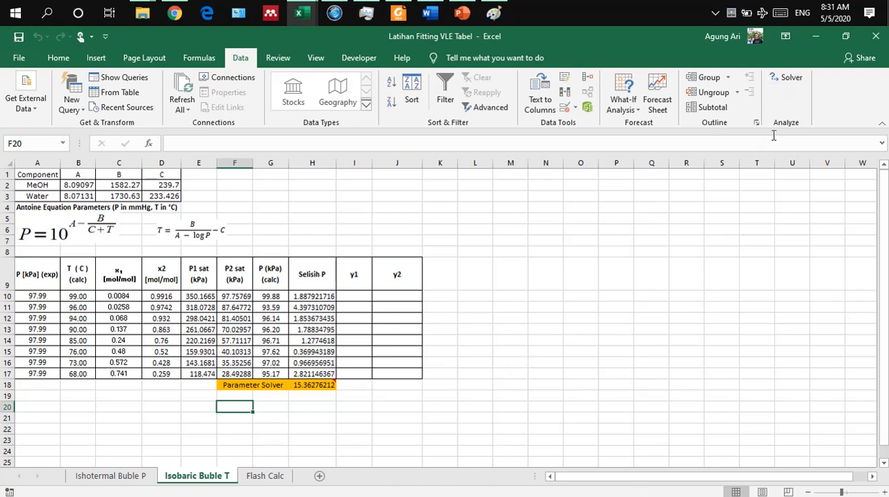
Step: Open Solver and clear its invalid objective and #REF! constraints by resetting all options and cell selections
click(786, 81)
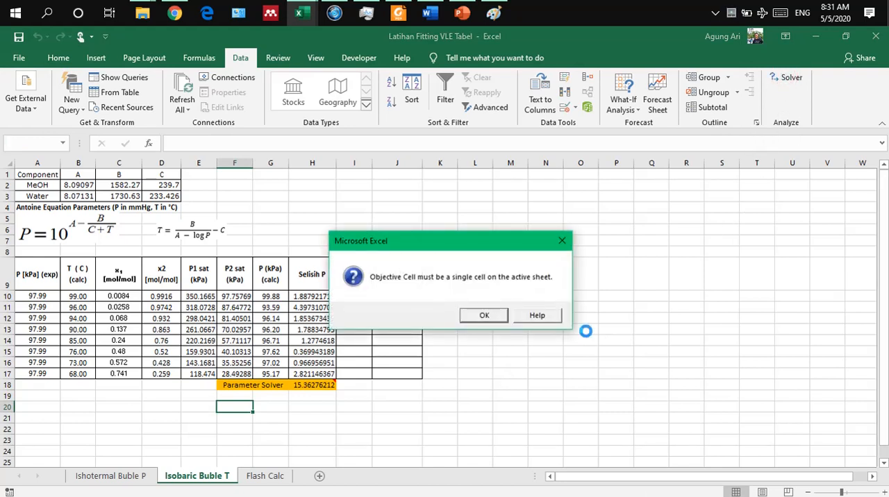
click(484, 316)
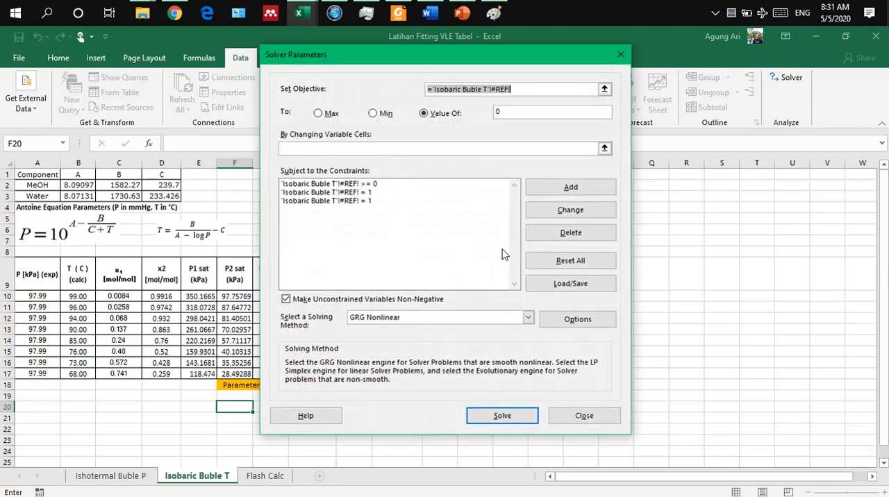
key(Delete)
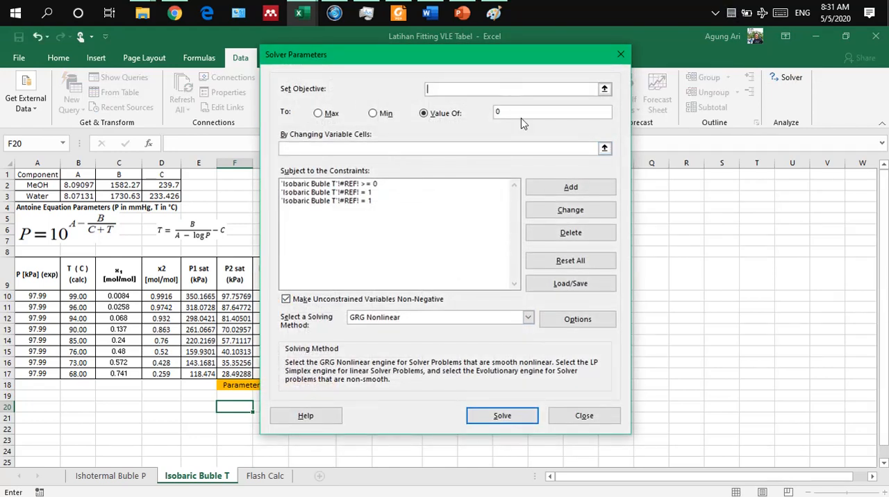
click(375, 199)
click(562, 232)
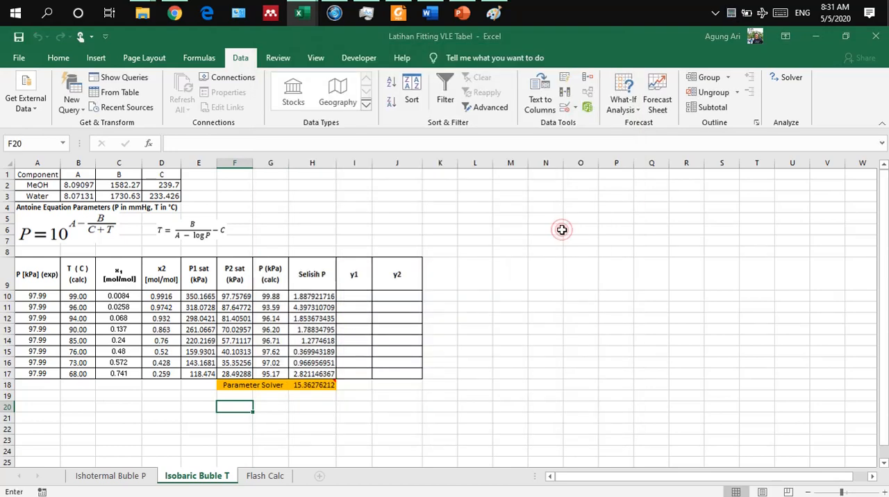
click(370, 194)
click(560, 236)
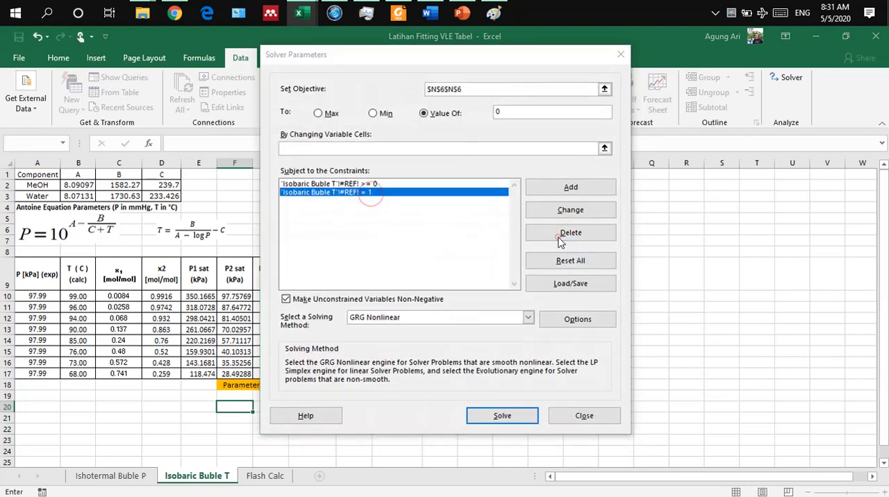
key(Return)
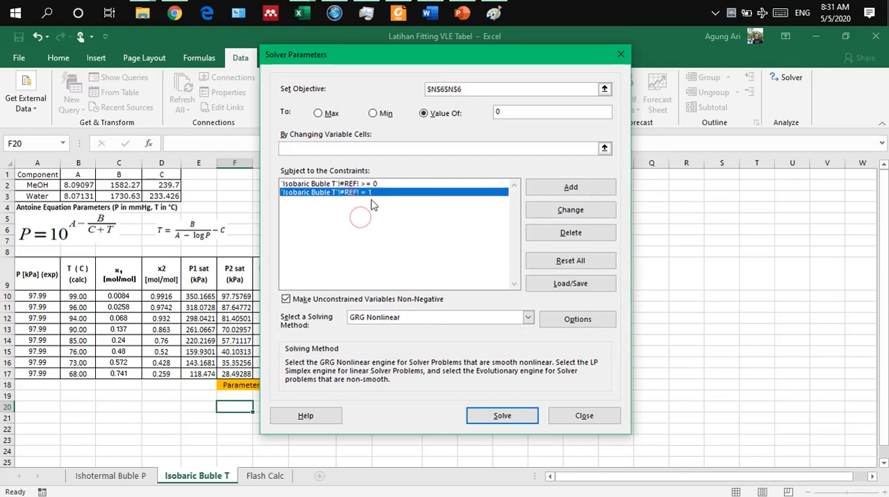
click(559, 236)
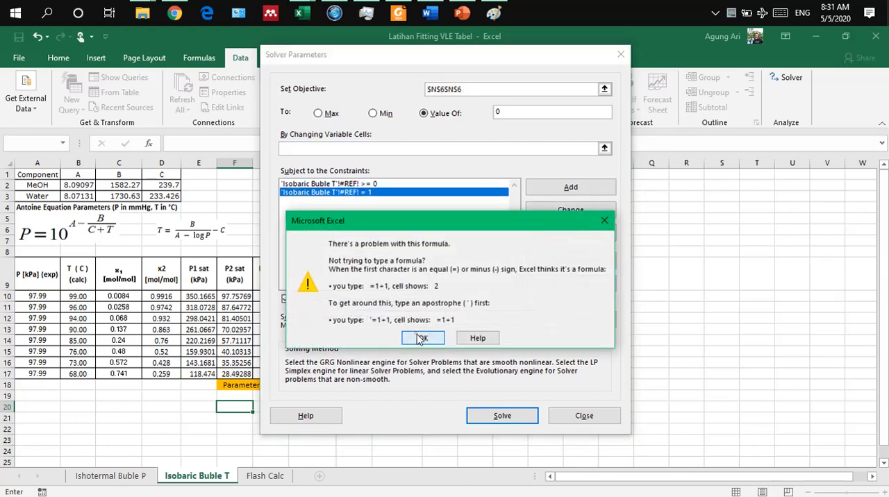
click(421, 338)
click(548, 262)
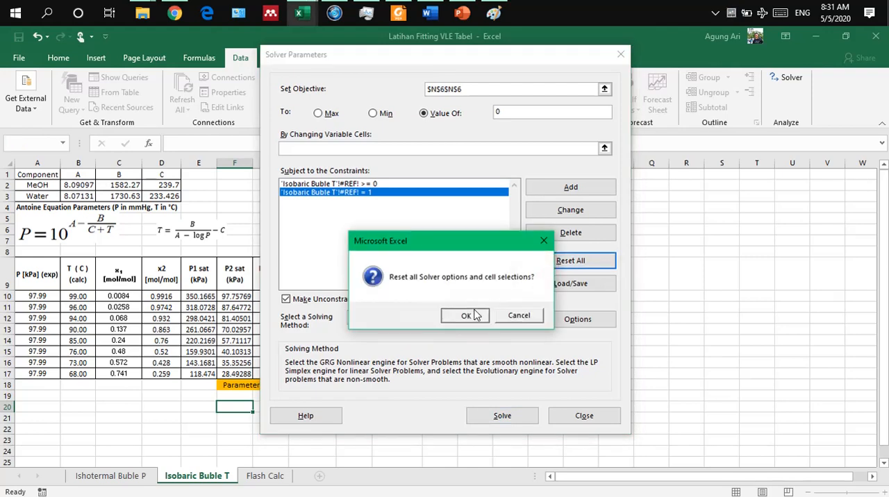
click(465, 315)
Step: Set the Solver objective to H18 with a target value of 0, changing the temperature cells B10:B17
drag(443, 58, 641, 64)
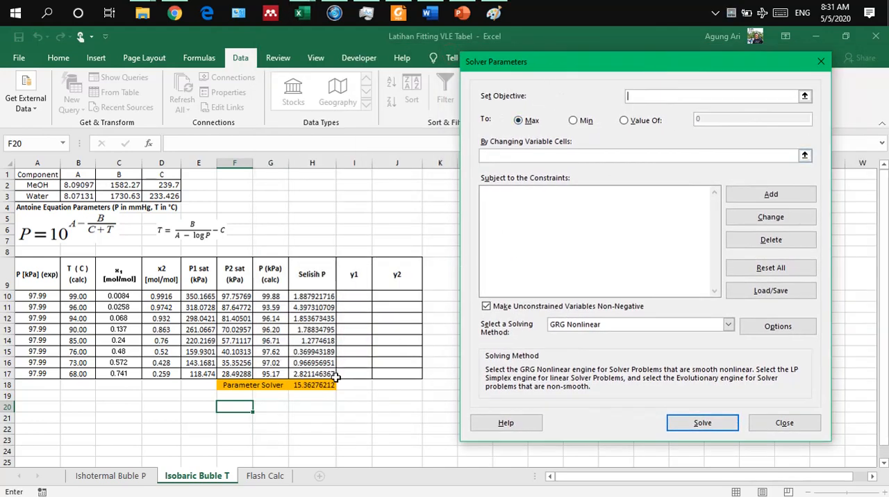
click(316, 386)
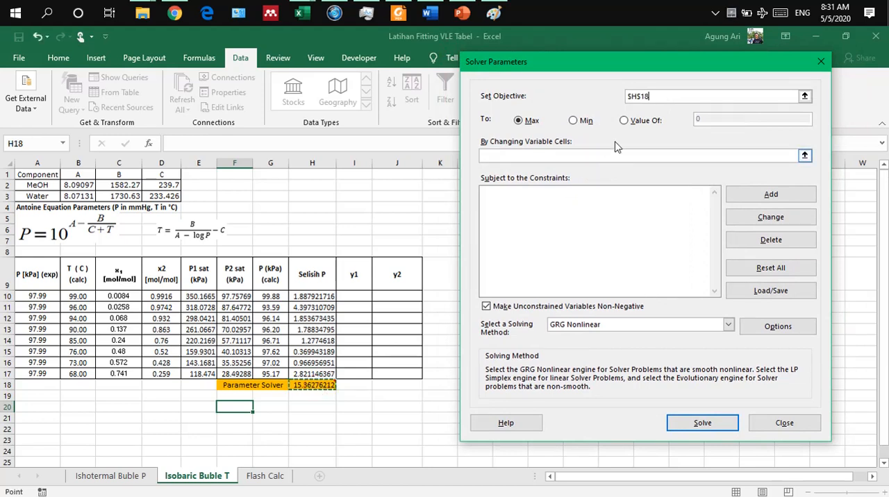
click(624, 123)
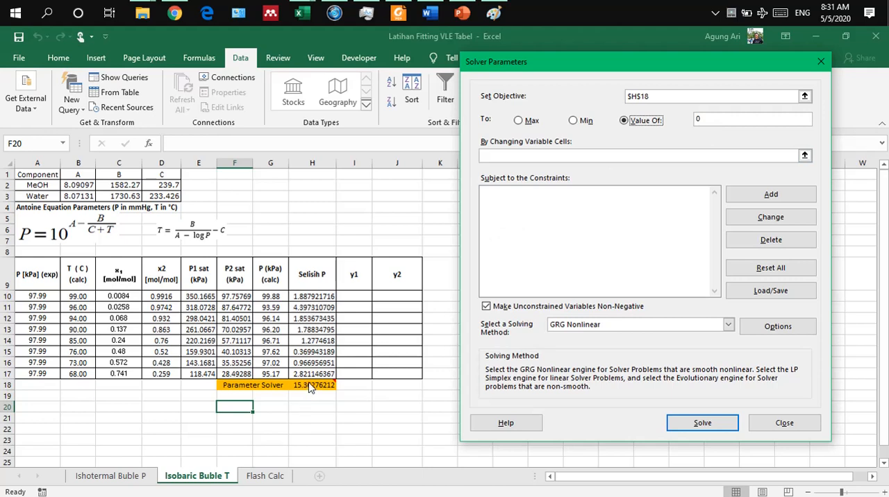
click(595, 159)
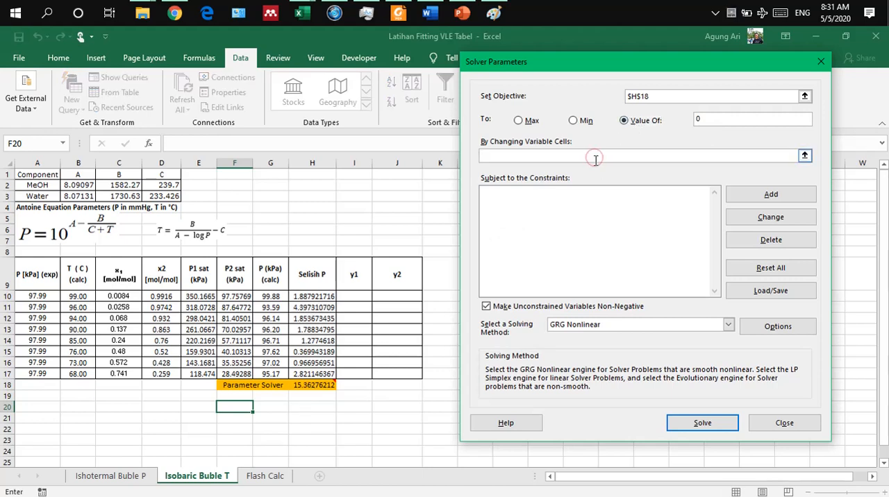
drag(85, 295, 83, 373)
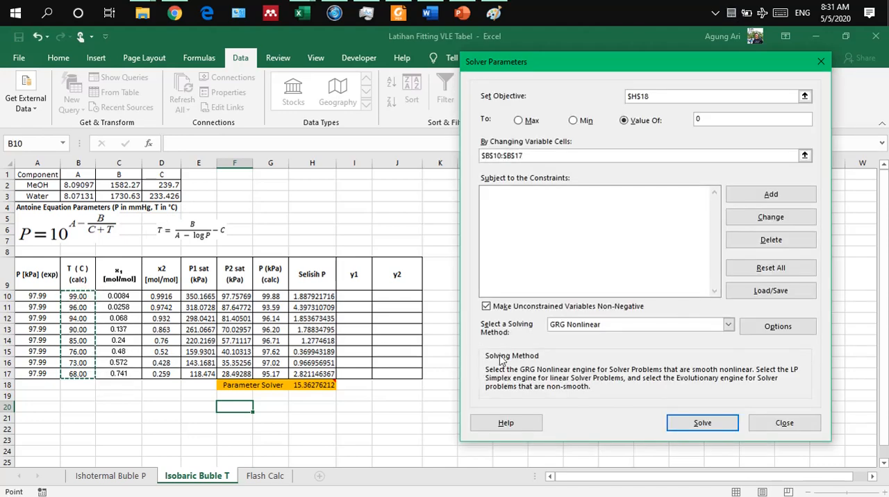
Step: Run Solver with the GRG Nonlinear method and keep its solution for the temperatures
click(703, 423)
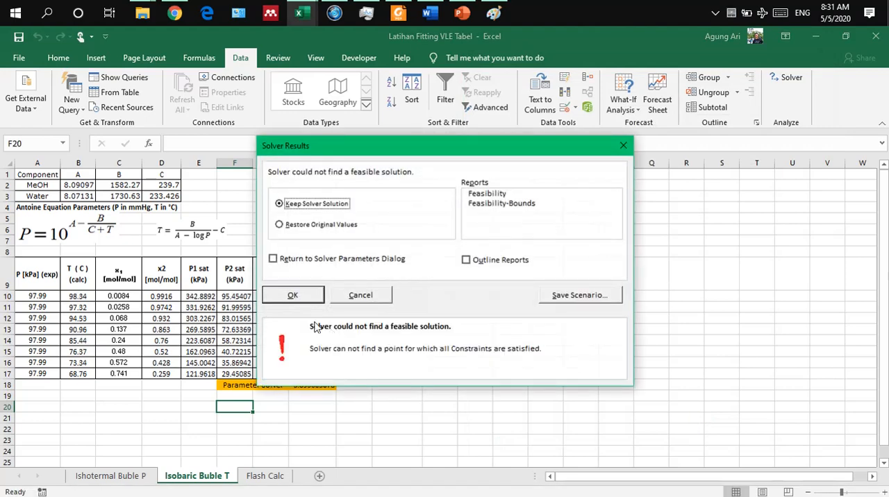
click(292, 295)
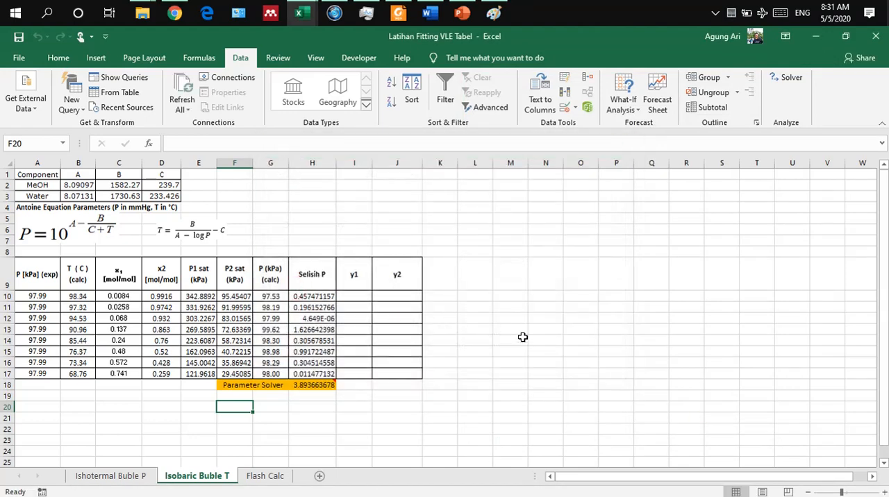
click(522, 338)
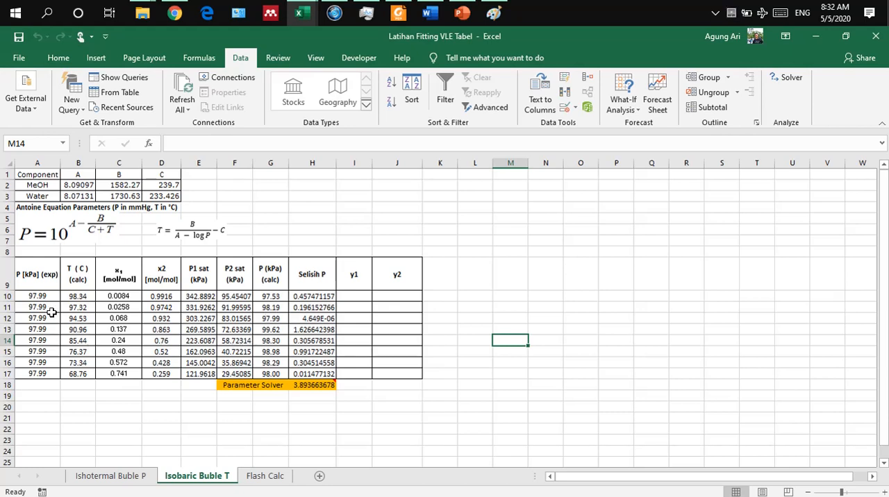
Step: Enter new temperature guesses of 98 in B10 and 95 in B11, and extend the decreasing series down to B17
click(81, 297)
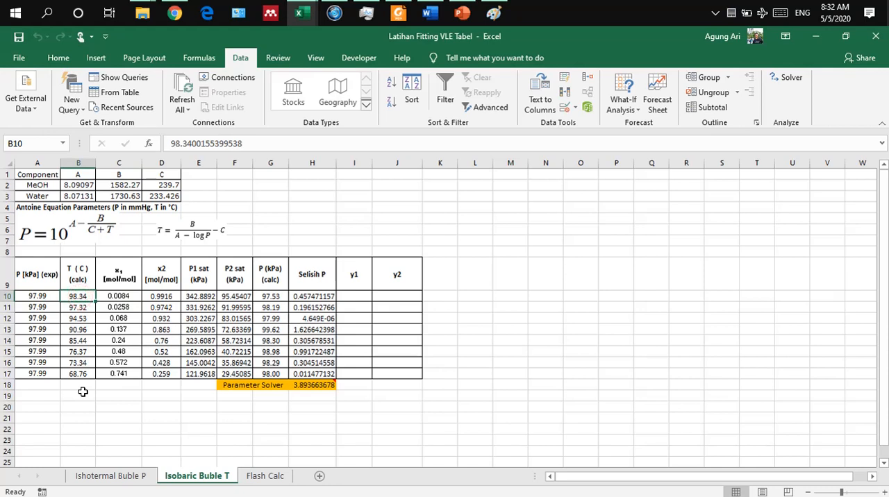
text(80)
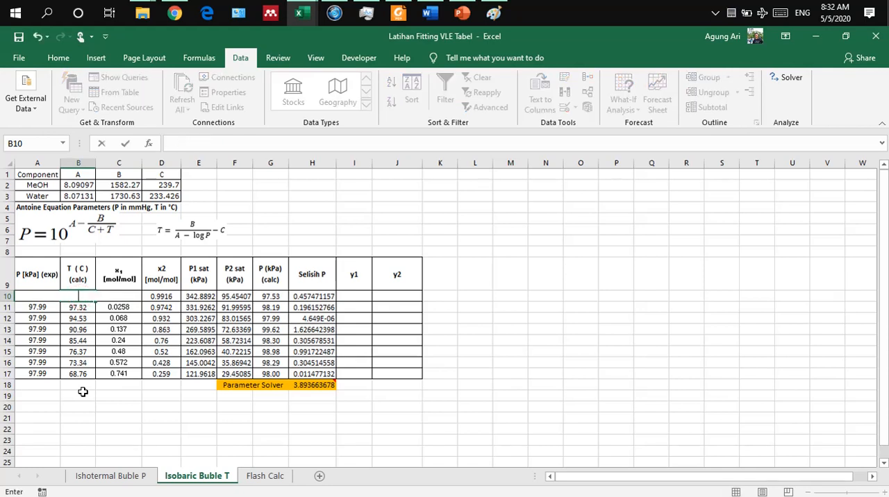
key(Return)
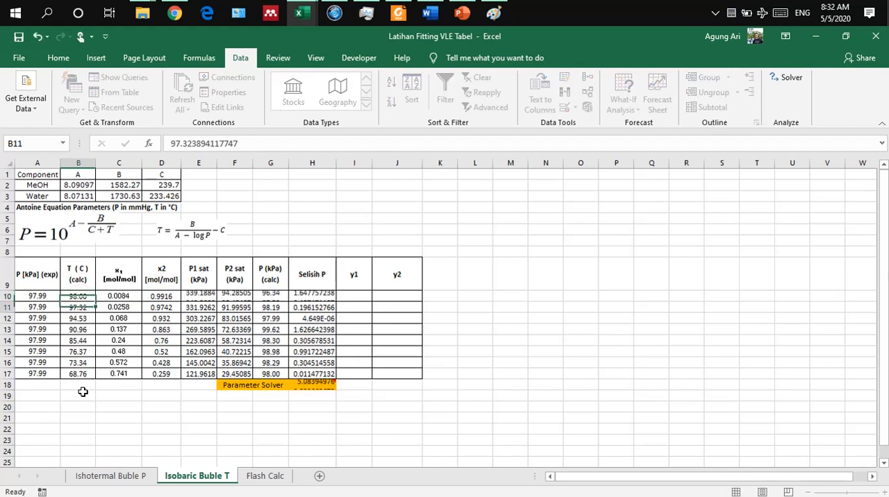
text(95)
key(Return)
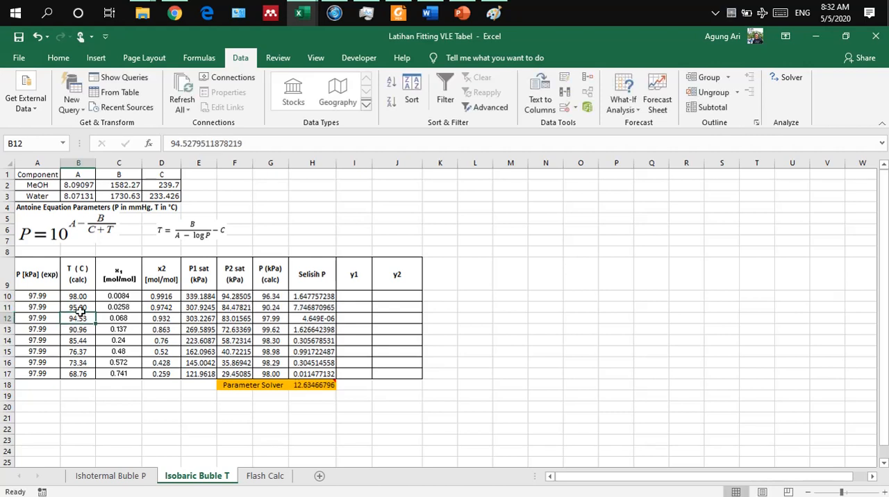
drag(83, 296, 92, 380)
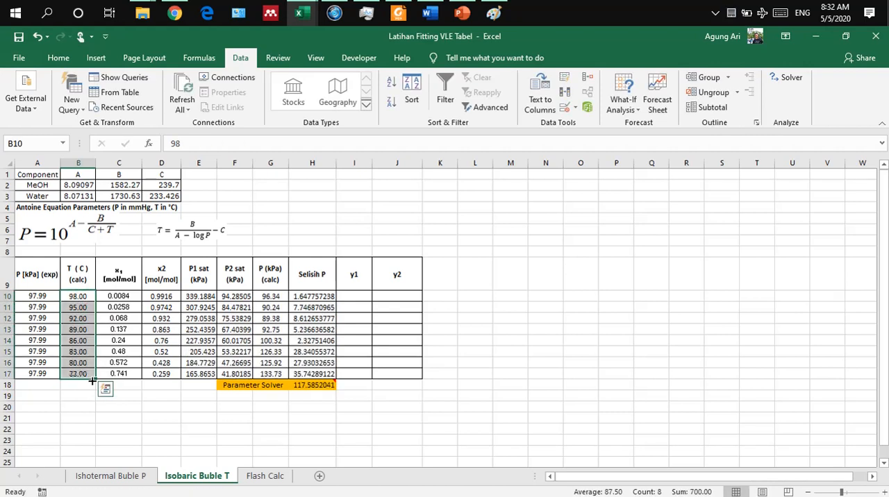
Step: Change the Solver goal for H18 to Min, solve by varying B10:B17, and keep the Solver solution
click(303, 384)
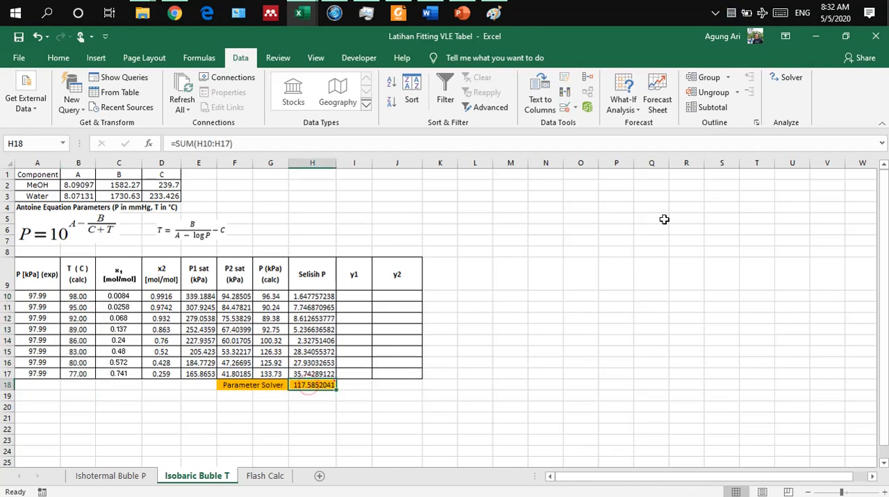
click(785, 77)
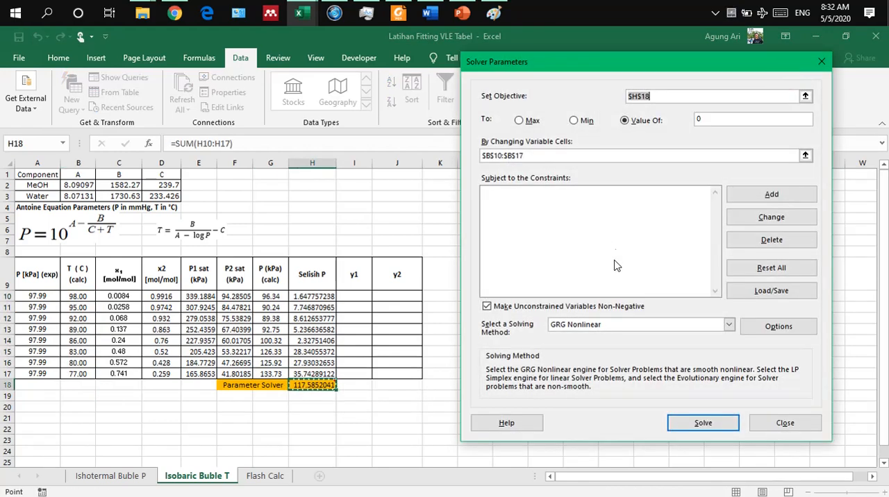
click(574, 121)
click(682, 424)
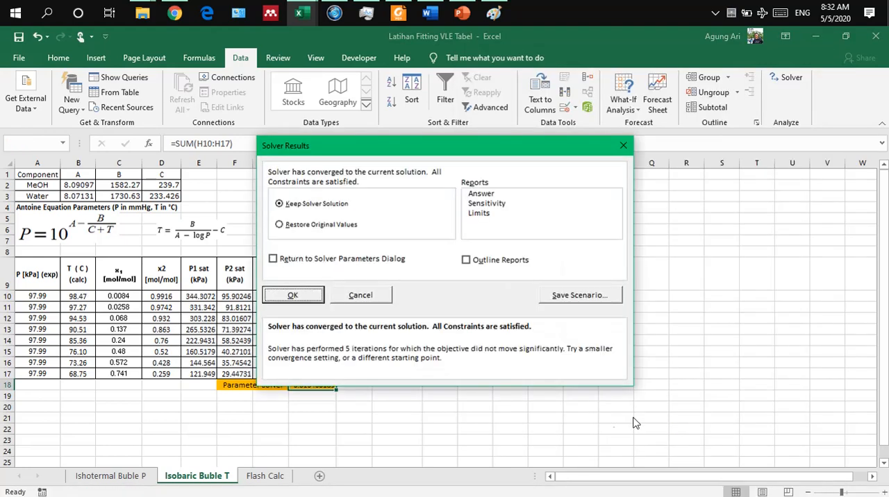
click(293, 296)
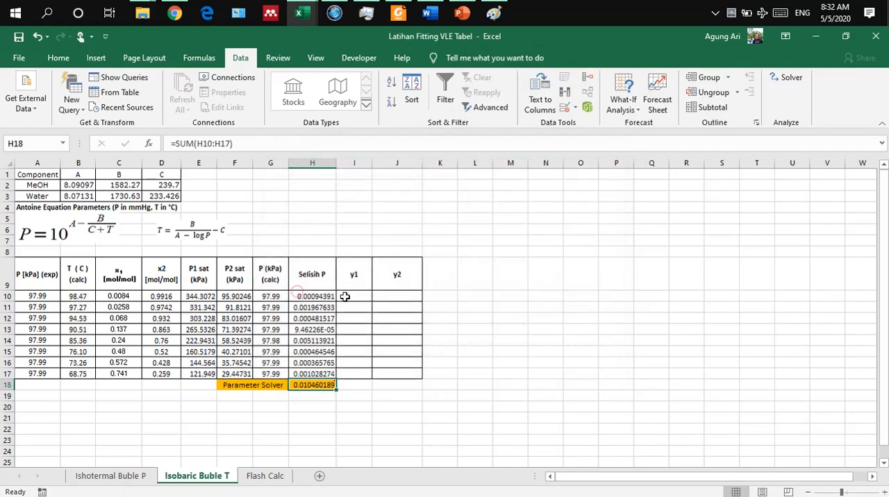
click(484, 351)
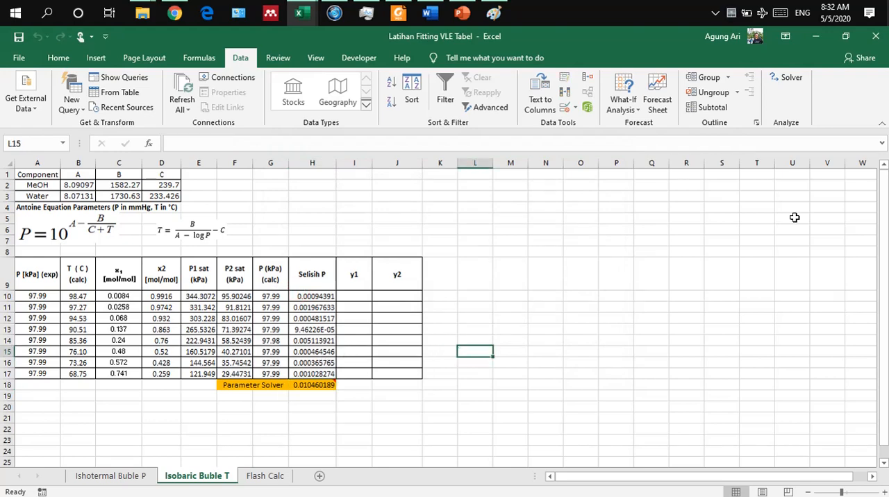
Step: Reopen the Solver parameters for the H18 minimisation over B10:B17
click(789, 77)
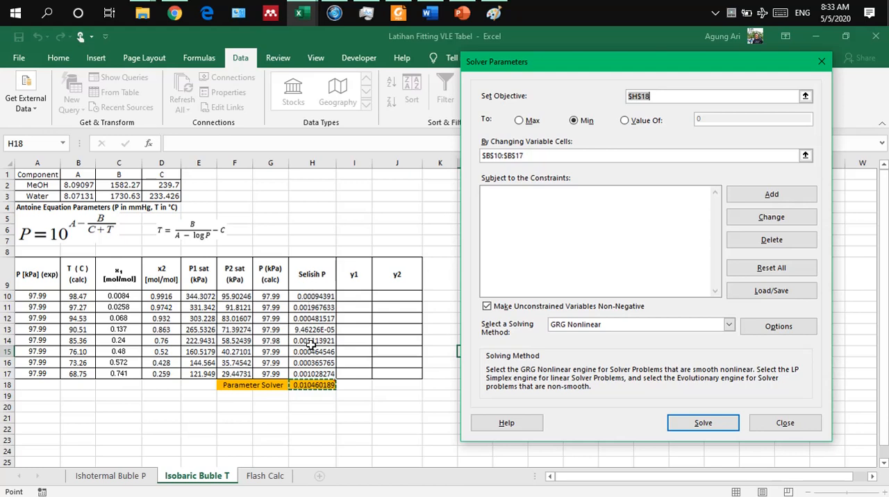
Step: Close the Solver parameters without solving and compare the calculated pressures in G10:G17 with the experimental pressures in A10:A17
click(770, 425)
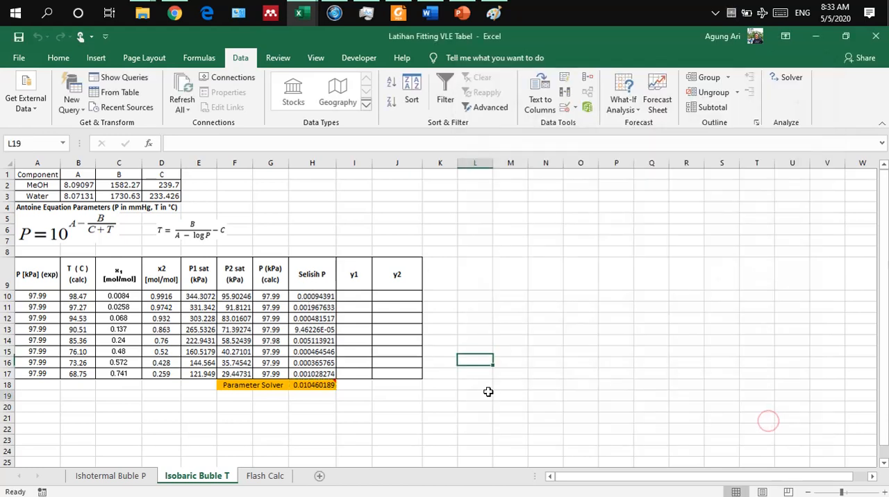
drag(271, 297, 272, 374)
ctrl+drag(43, 297, 43, 374)
click(234, 415)
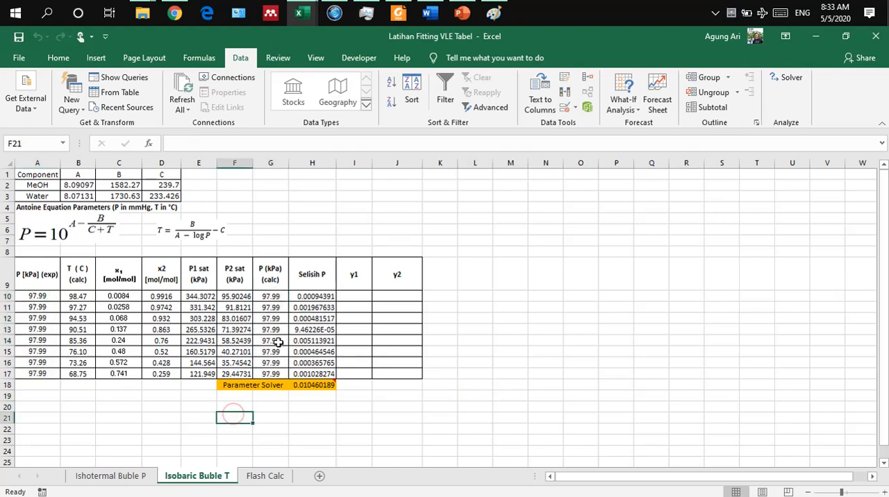
click(278, 343)
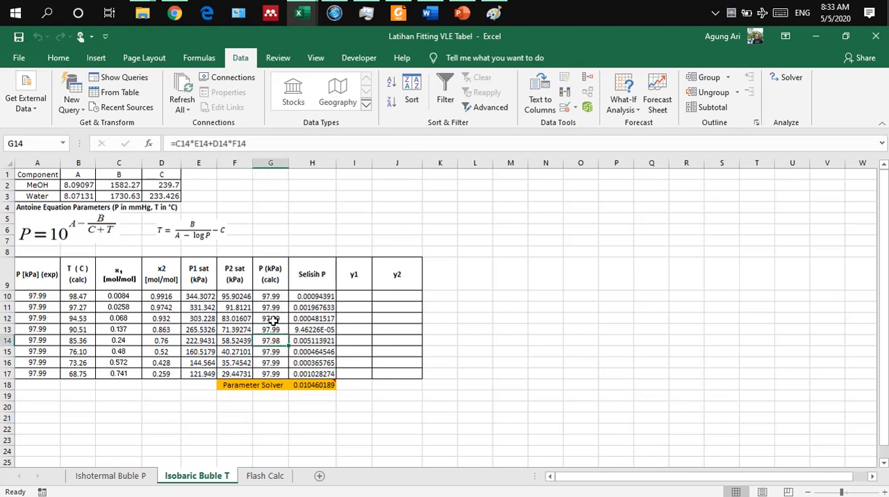
drag(272, 297, 271, 373)
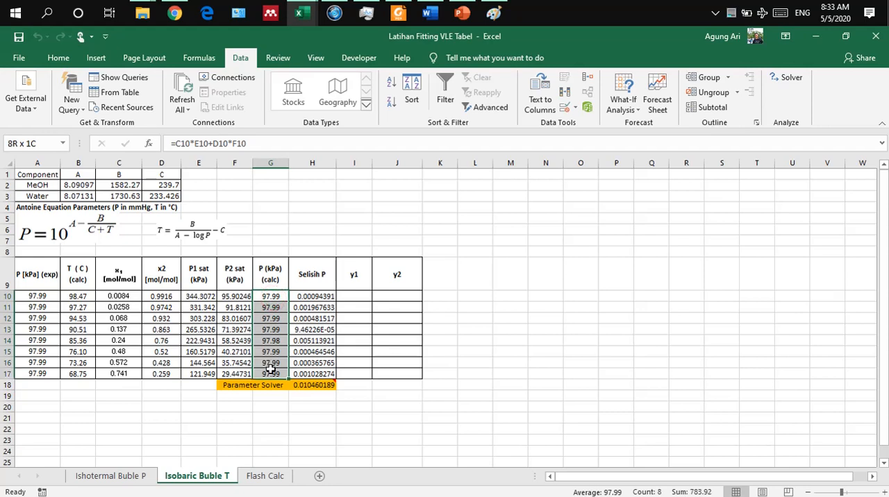
key(ctrl+v)
Step: Copy the y1 equation picture from the Ishotermal Buble P sheet into Isobaric Buble T and place it above the y1 and y2 columns
click(351, 296)
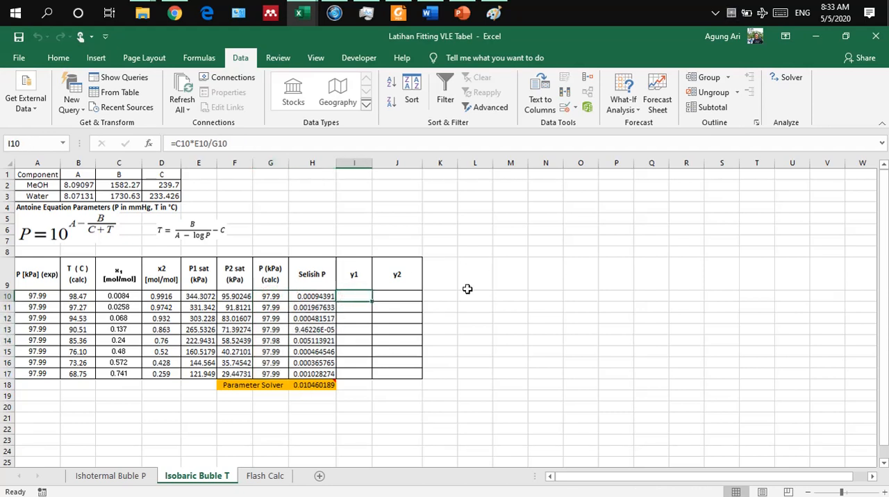
click(144, 477)
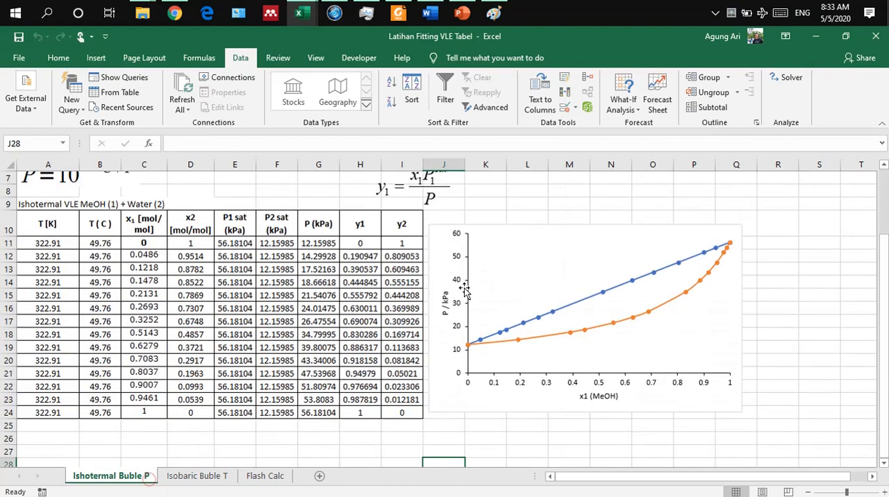
click(451, 208)
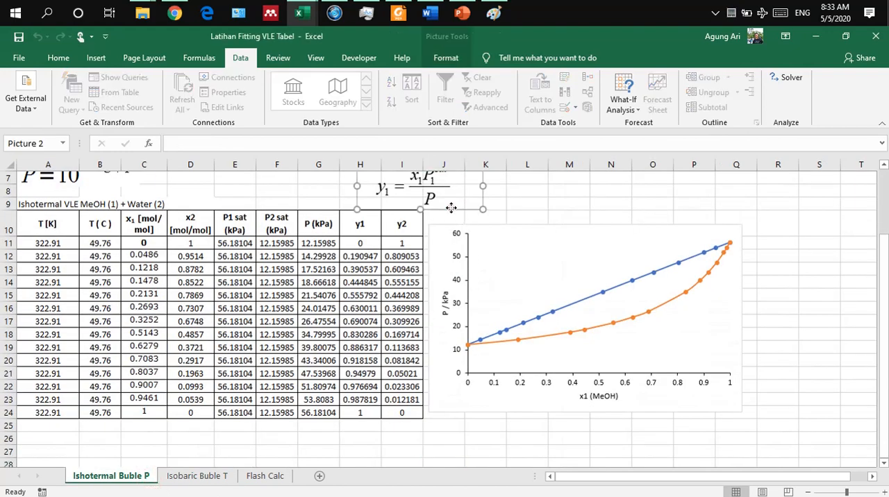
click(215, 475)
click(554, 288)
key(ctrl+v)
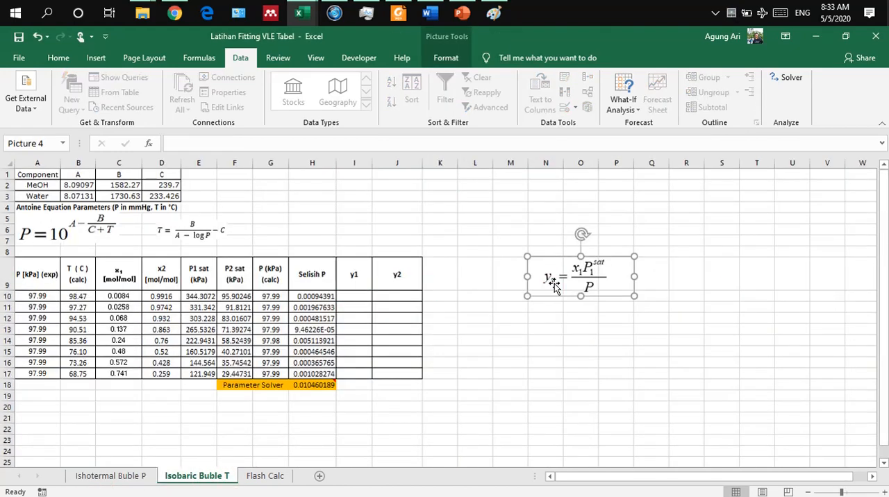
drag(563, 258, 395, 205)
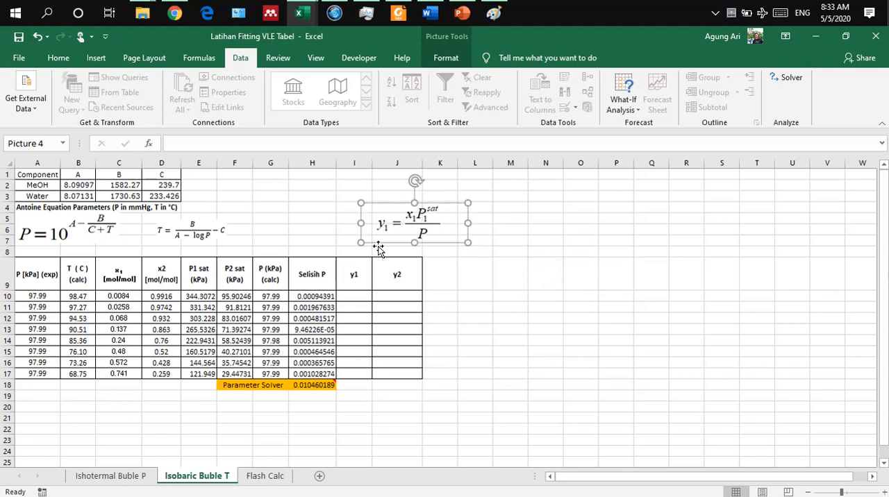
Step: Enter the formula =C10*E10/G10 in I10 to calculate y1
click(353, 298)
text(=)
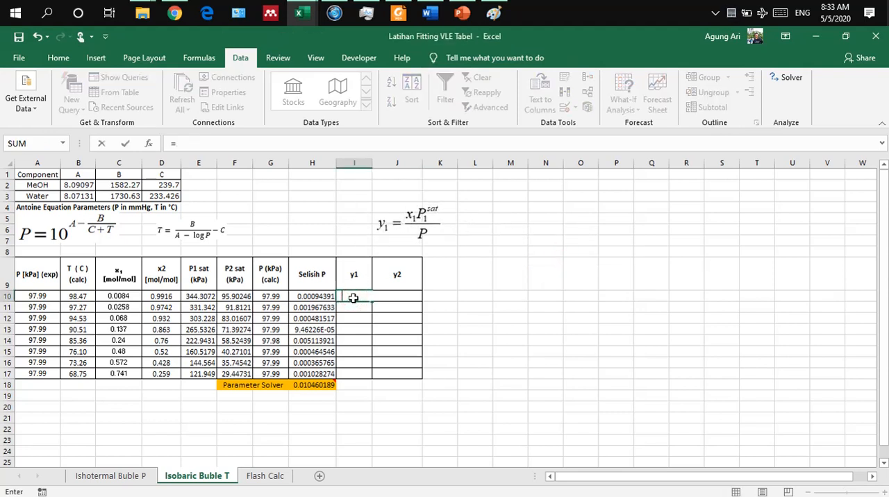
key(Left)
key(Left)
key(Left)
key(Left)
key(Left)
key(Left)
key(Left)
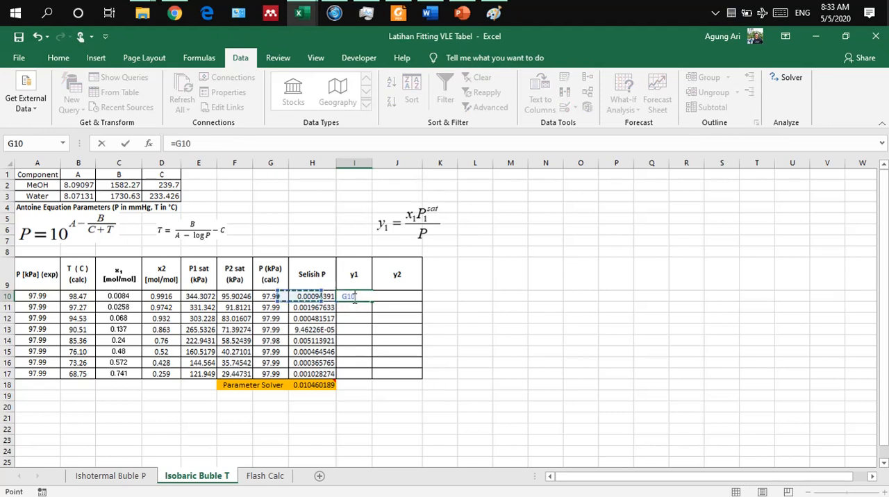
key(Right)
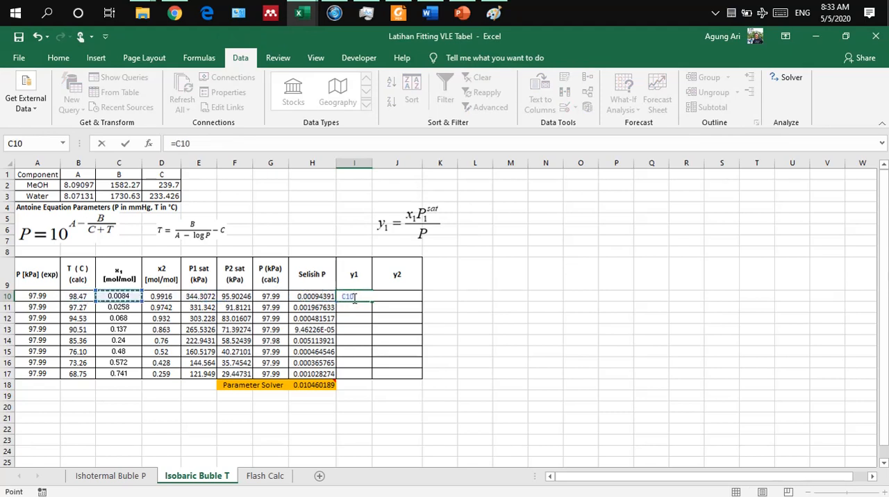
text(*)
key(Left)
key(Left)
key(Left)
key(Left)
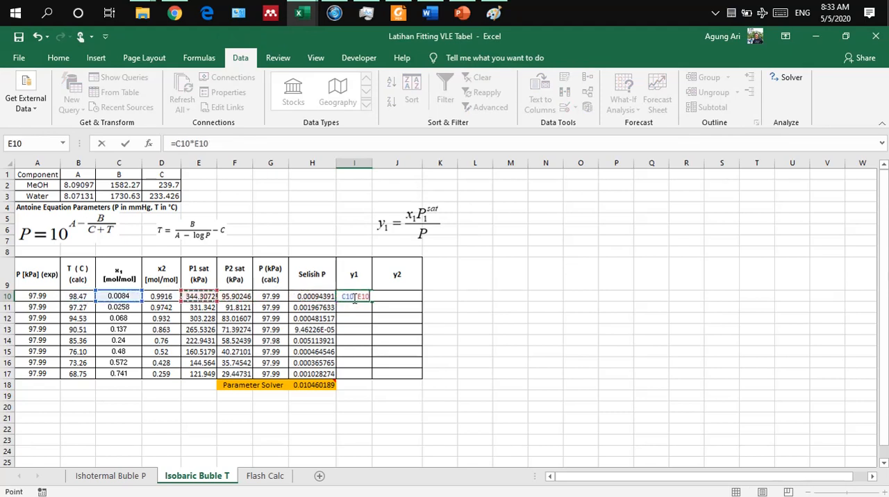
text(/)
key(Left)
key(Left)
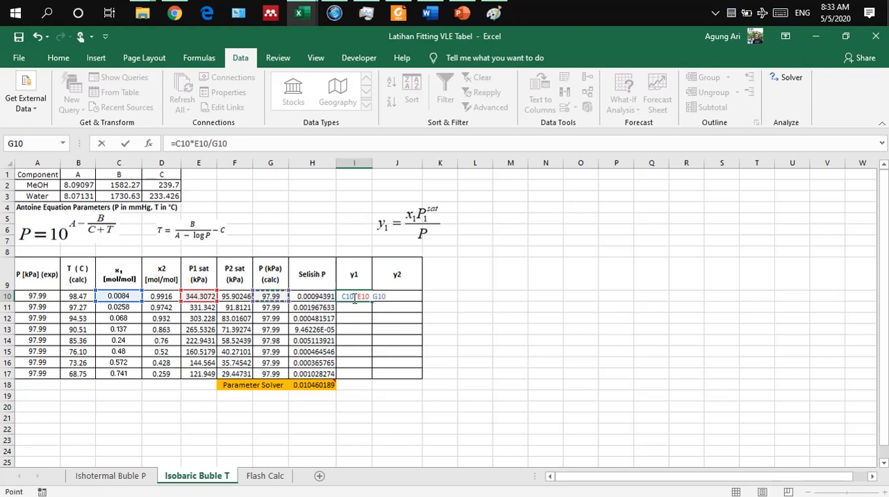
key(Return)
Step: Apply the black font colour to I10 and fill its y1 formula down to I17
click(353, 297)
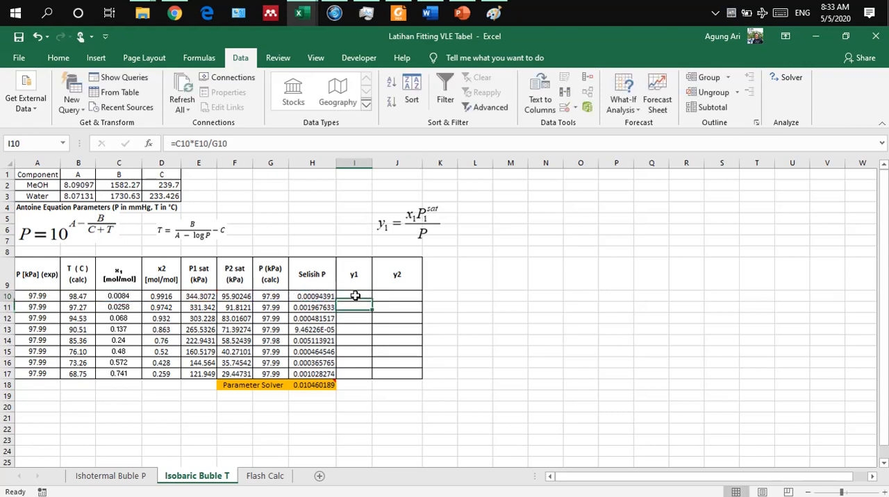
click(61, 58)
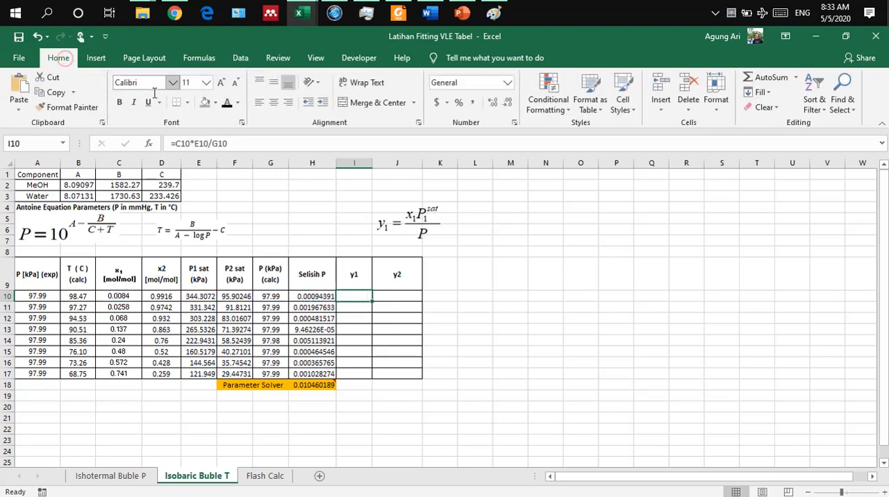
click(228, 103)
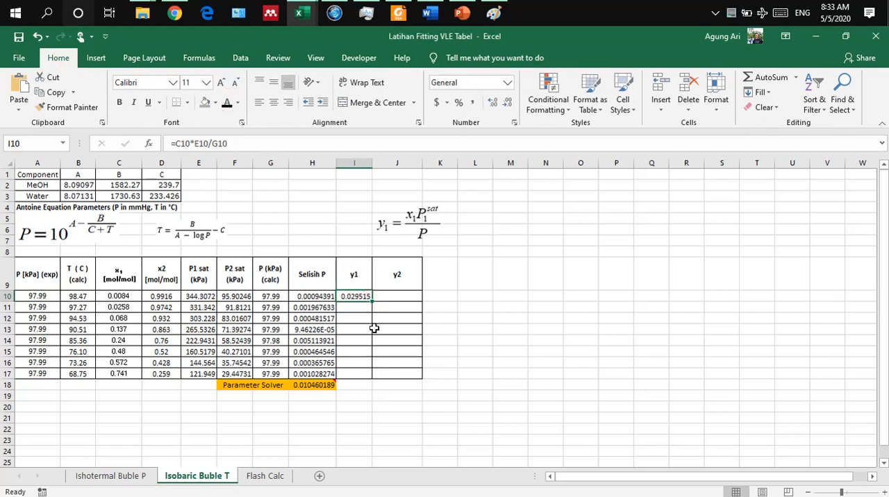
drag(372, 300, 368, 380)
Step: Apply the black font colour to the y2 values in J10:J17
click(407, 294)
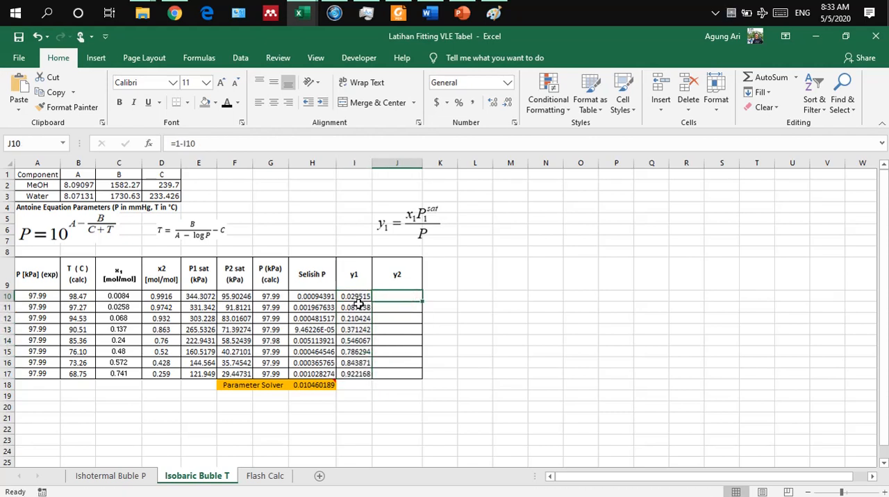
click(227, 104)
drag(407, 297, 407, 374)
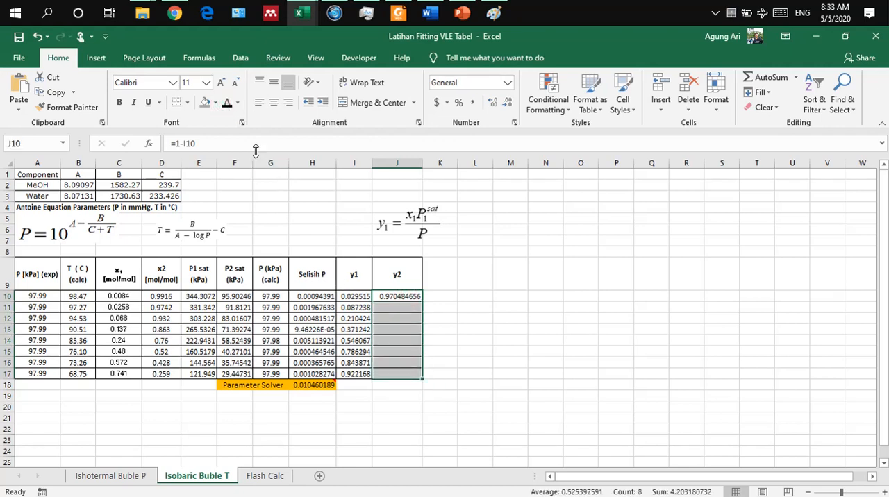
click(226, 105)
click(471, 355)
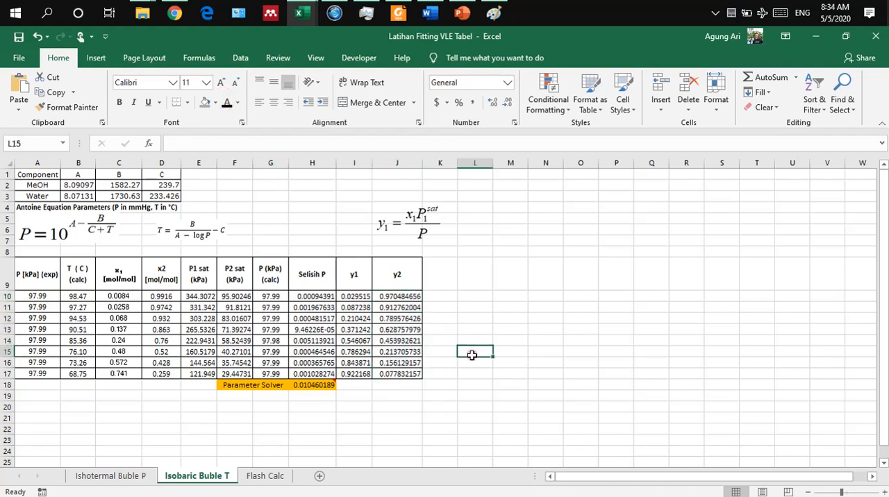
Step: Insert an empty markers-only scatter chart and place it beside the table, across about columns M to T
scroll(471, 355, down, 1)
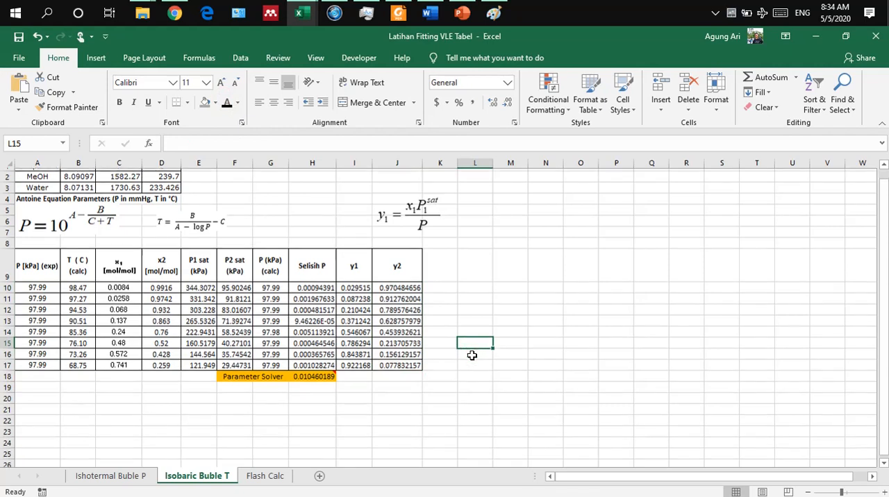
scroll(471, 354, up, 1)
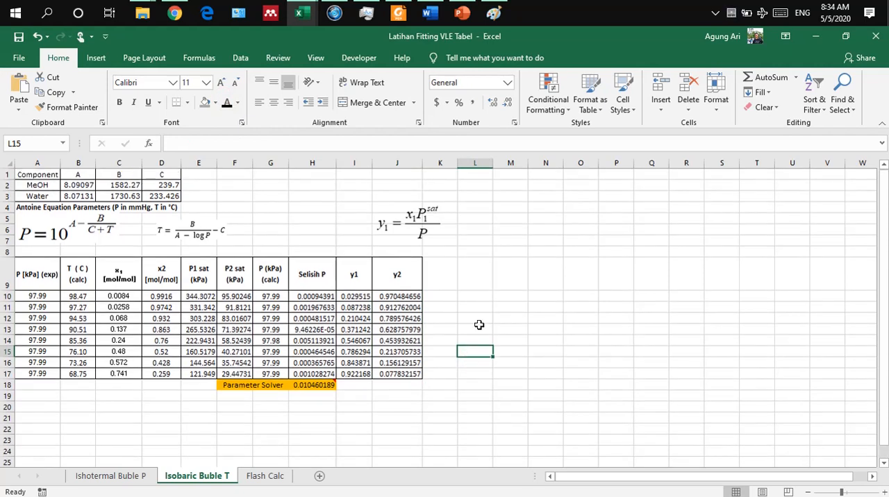
click(236, 59)
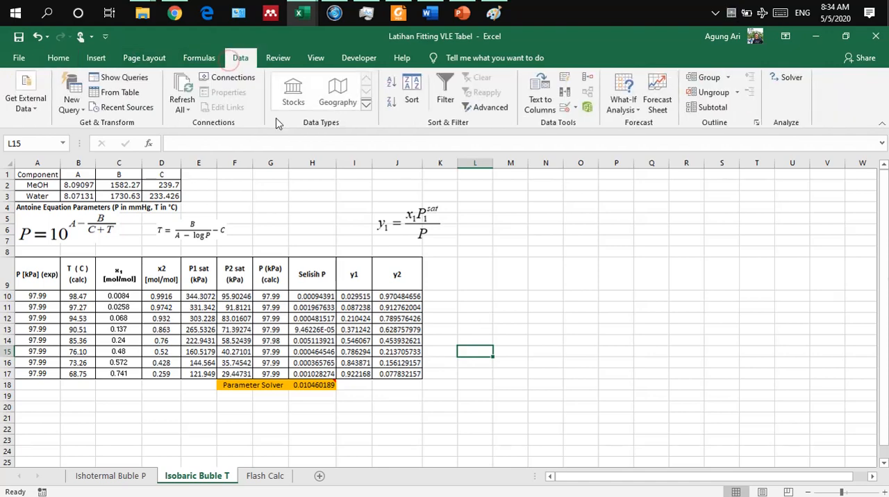
click(97, 59)
click(419, 107)
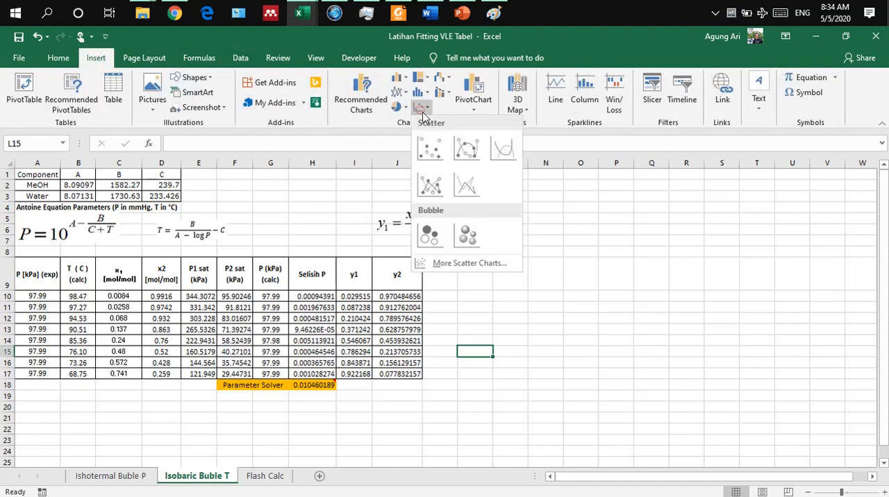
click(432, 147)
drag(462, 300, 657, 268)
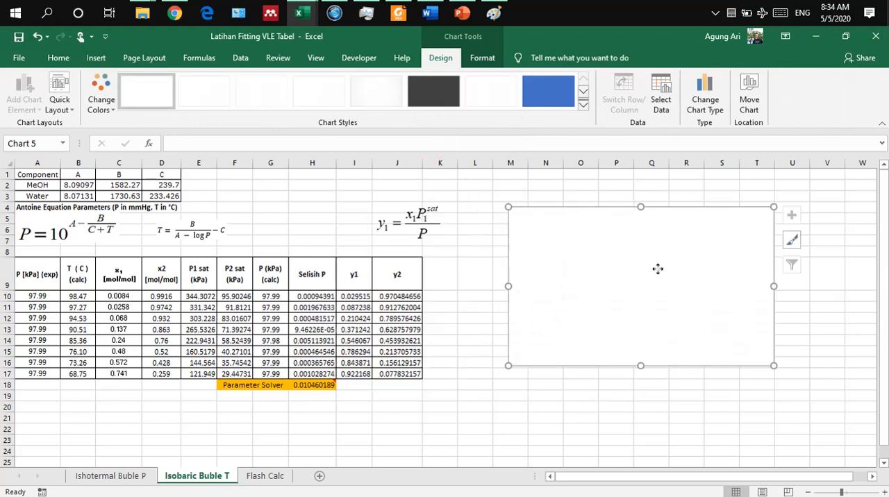
Step: Add a chart data series with X values from C10:C17 and Y values from B10:B17
right_click(657, 268)
click(702, 343)
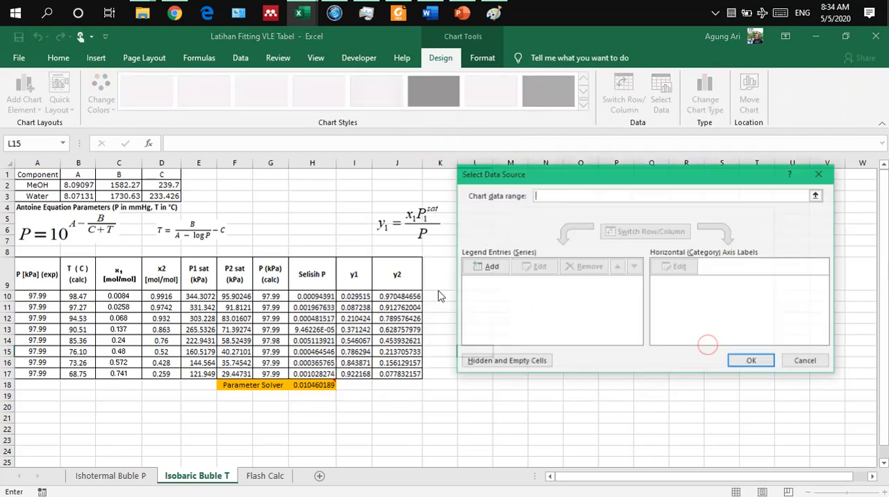
click(486, 269)
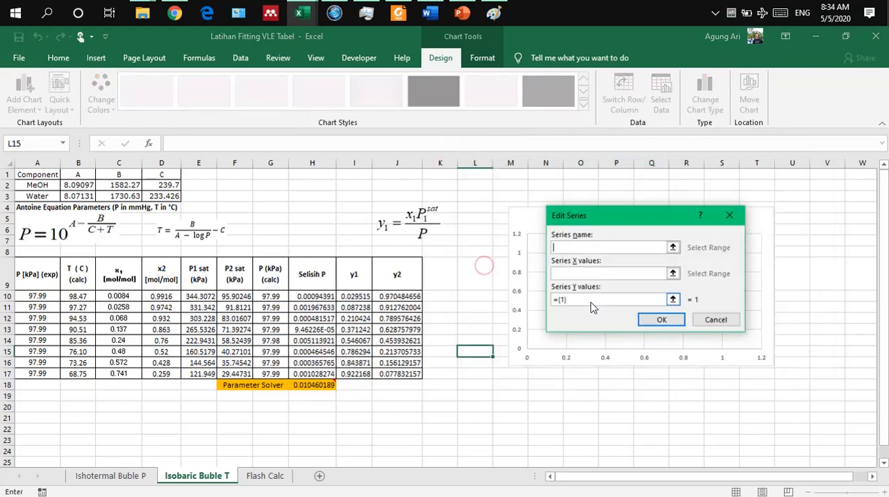
click(673, 273)
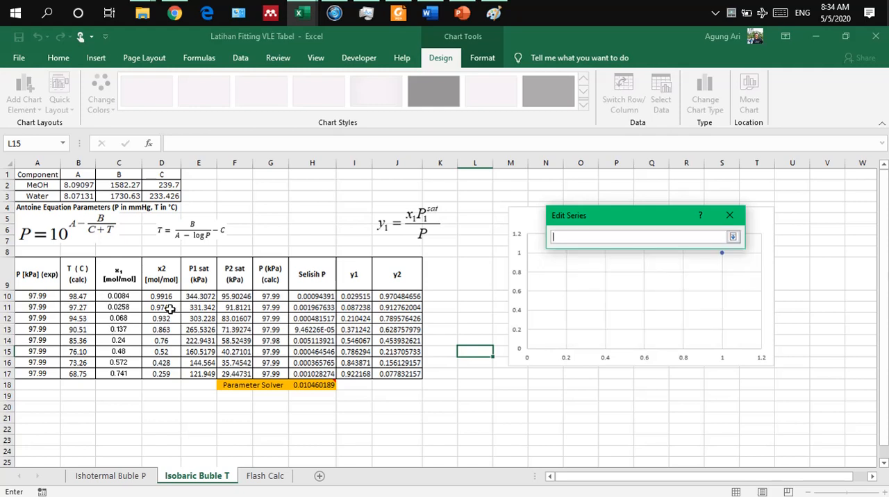
drag(125, 297, 132, 373)
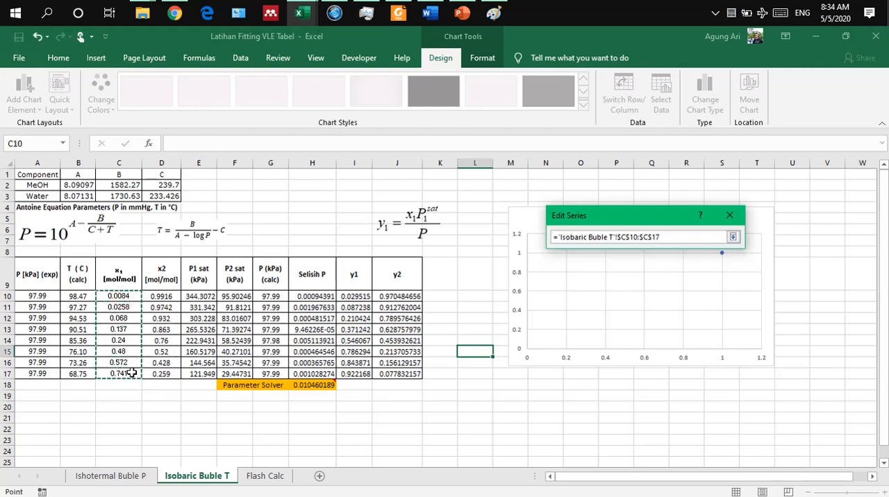
click(733, 237)
click(673, 299)
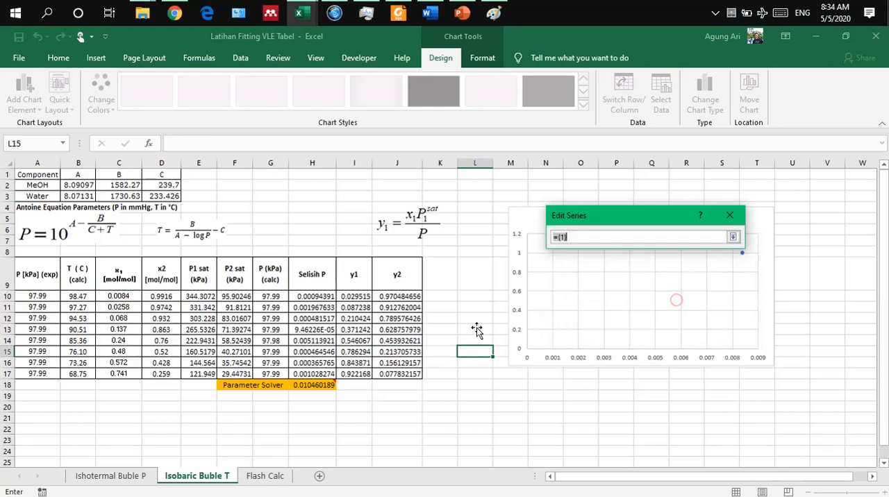
click(72, 297)
drag(72, 298, 80, 369)
click(733, 236)
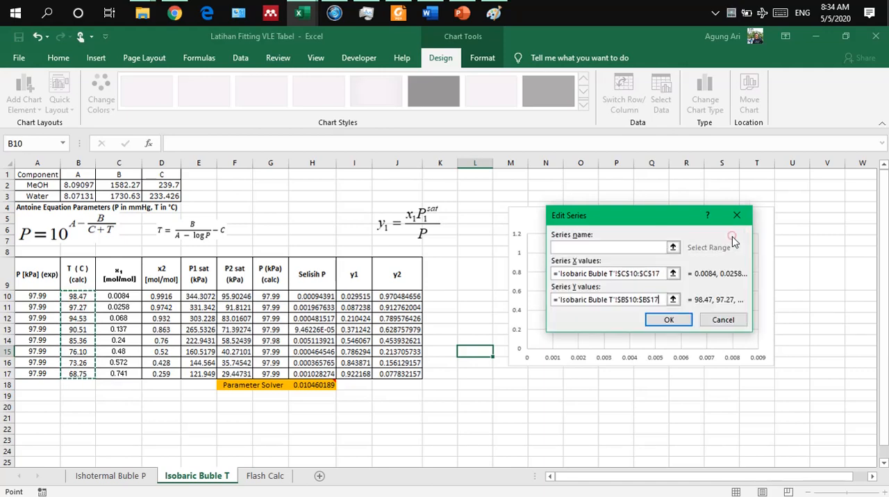
click(668, 320)
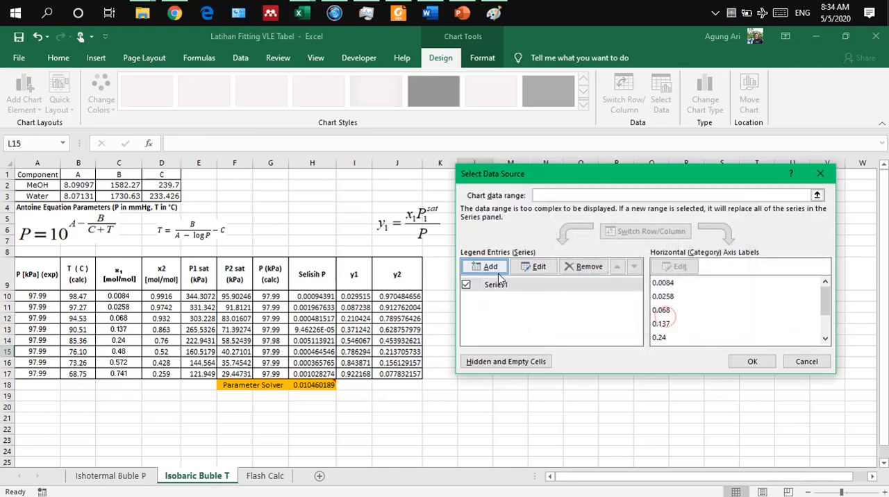
Step: Add a second chart data series with X values from I10:I17 and Y values from B10:B17
click(475, 268)
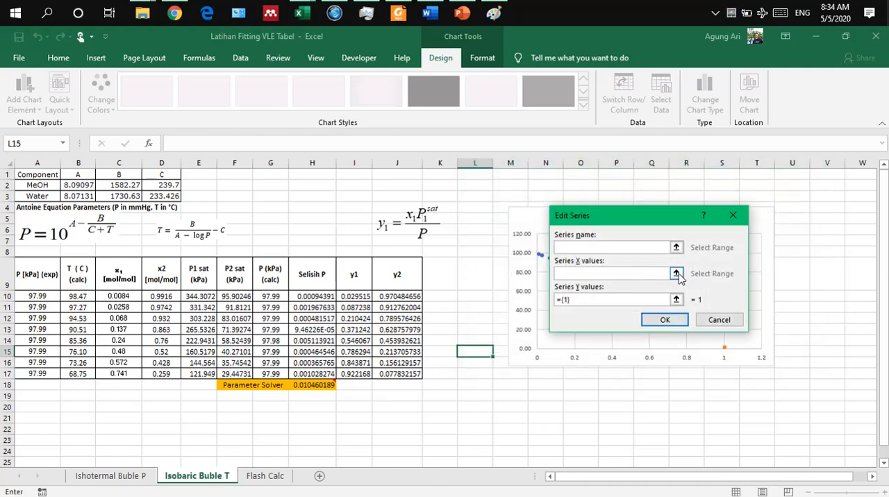
click(679, 272)
drag(354, 293, 355, 371)
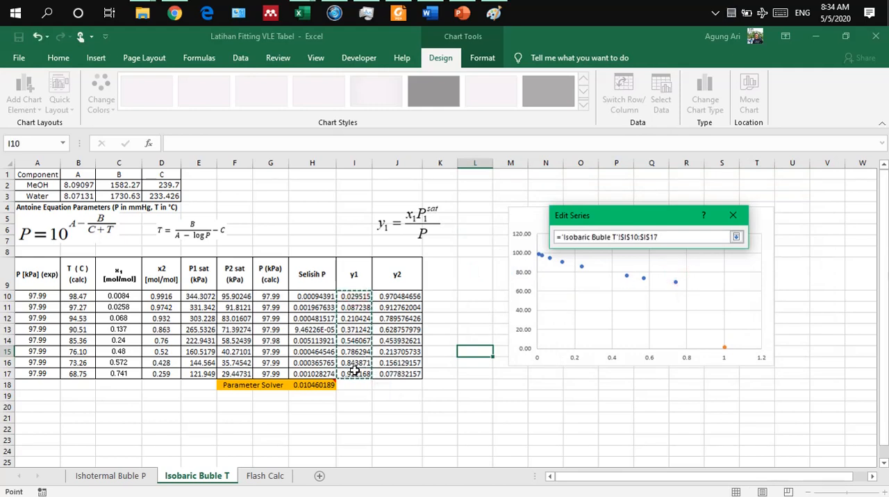
click(736, 237)
click(676, 300)
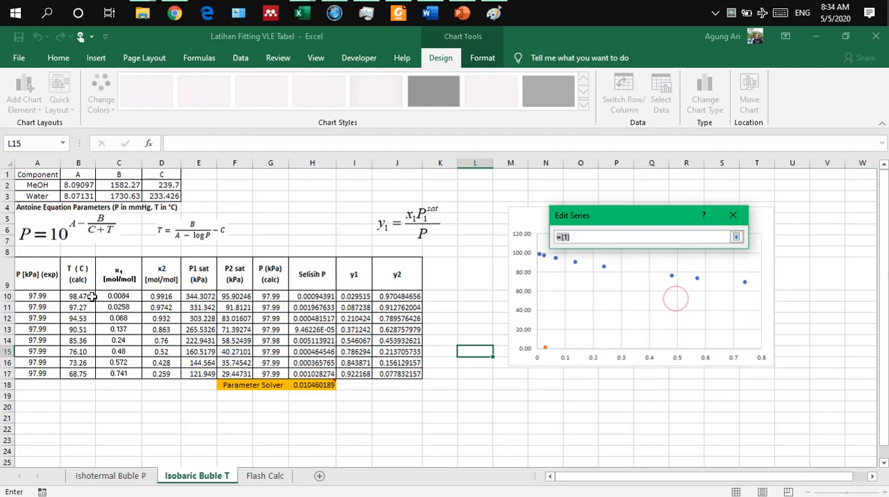
drag(78, 295, 71, 367)
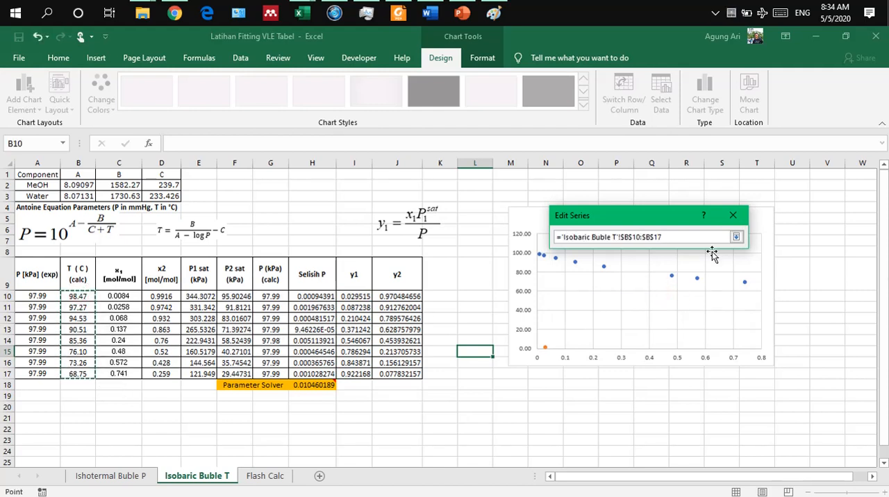
click(736, 236)
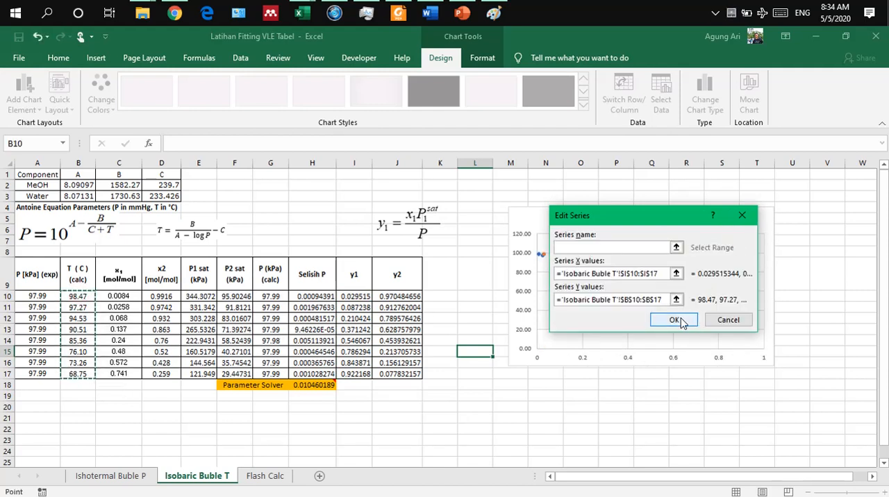
click(673, 320)
click(752, 361)
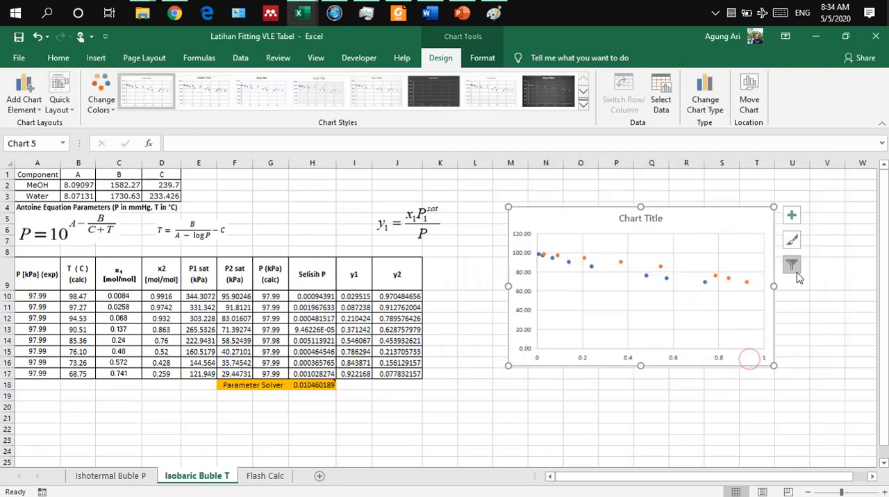
Step: Move the chart closer to the table, across about columns L to S, and delete its chart title
drag(711, 207, 668, 231)
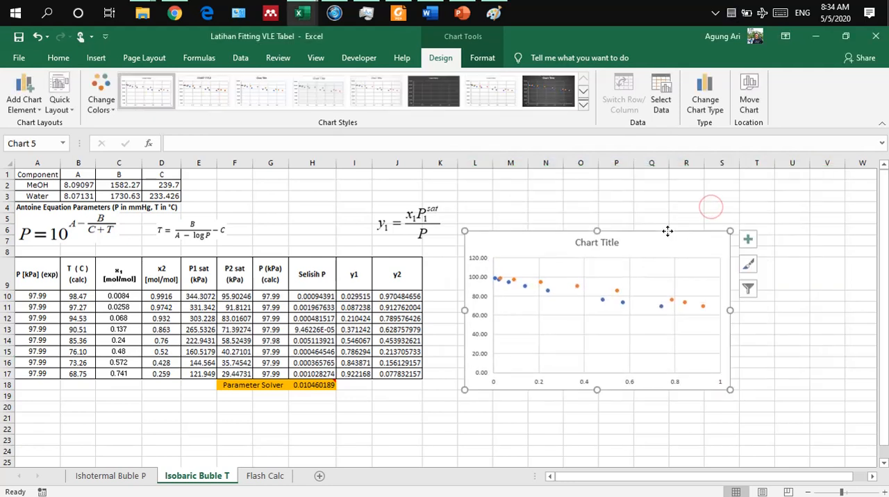
click(606, 244)
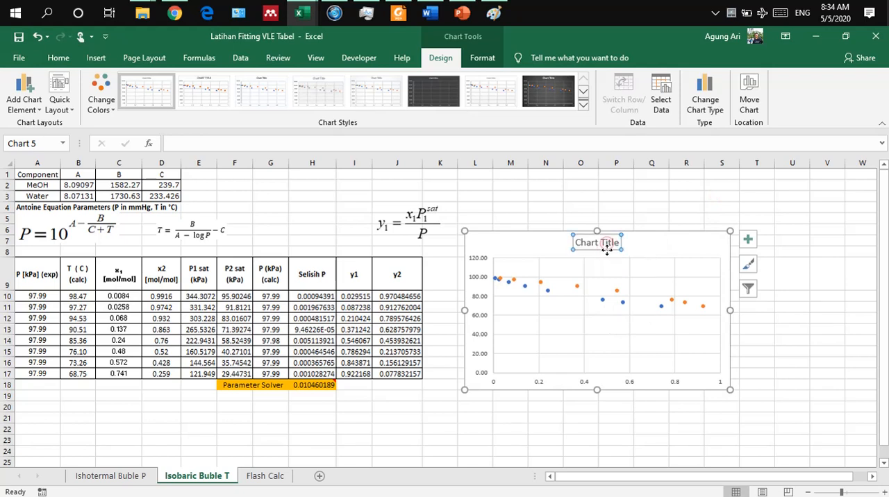
key(Delete)
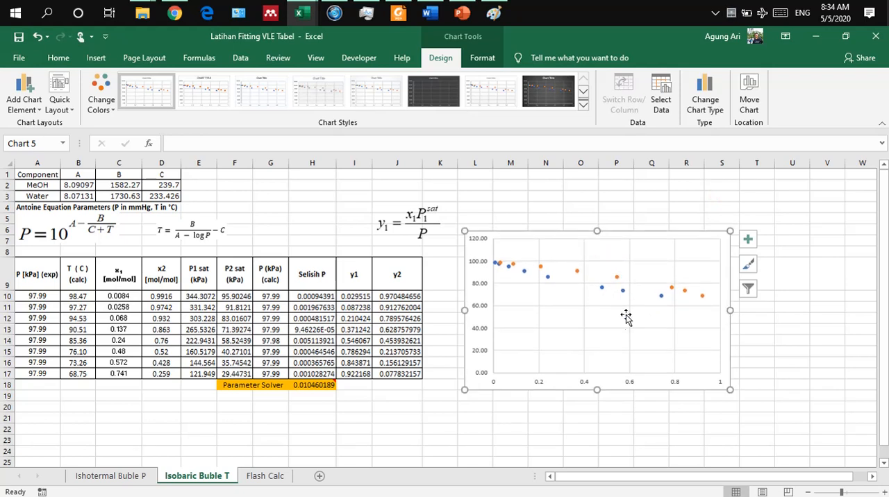
Step: Set the chart's vertical axis bounds to a minimum of 60 and a maximum of 100
right_click(477, 305)
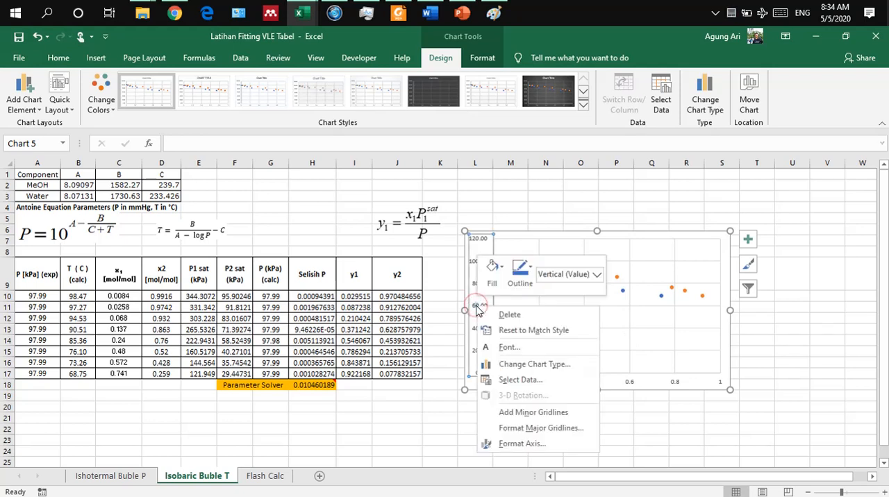
click(522, 447)
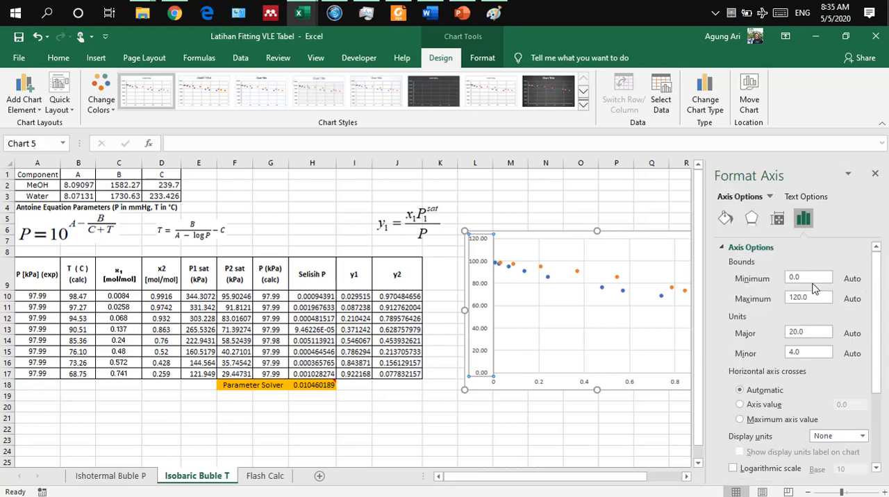
drag(813, 296, 764, 299)
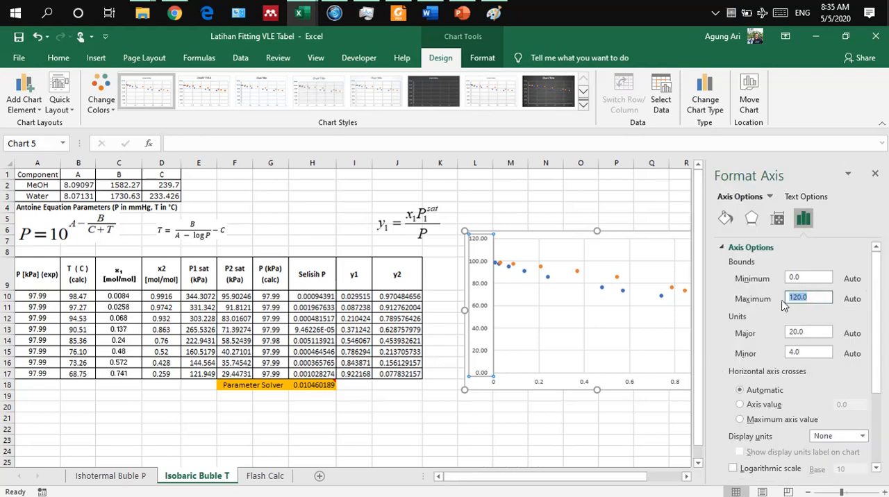
key(BackSpace)
drag(813, 278, 779, 277)
text(6)
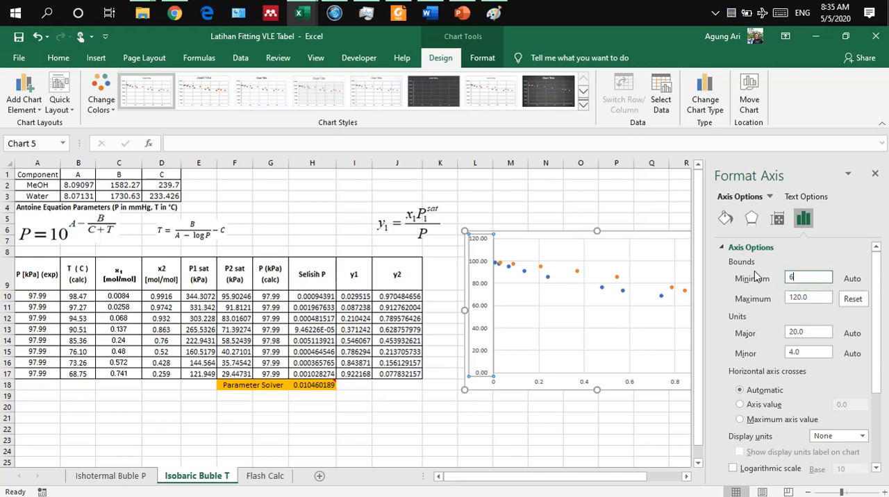
key(Return)
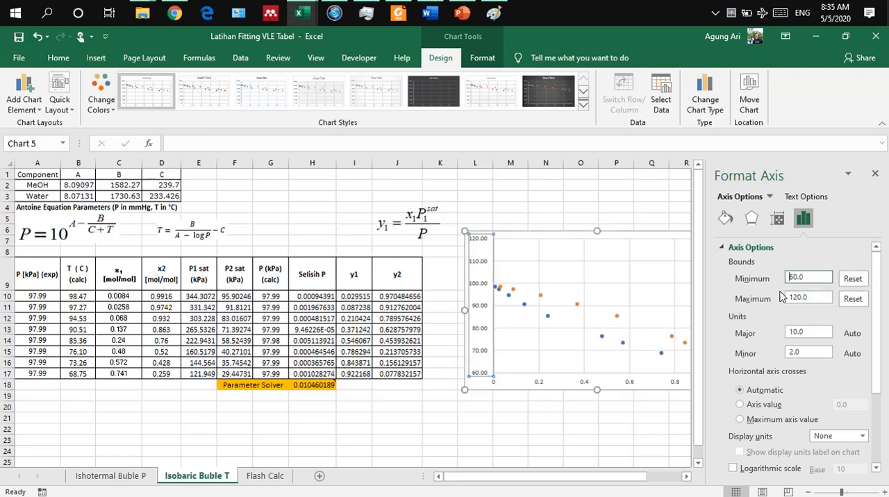
drag(807, 298, 781, 299)
text(10)
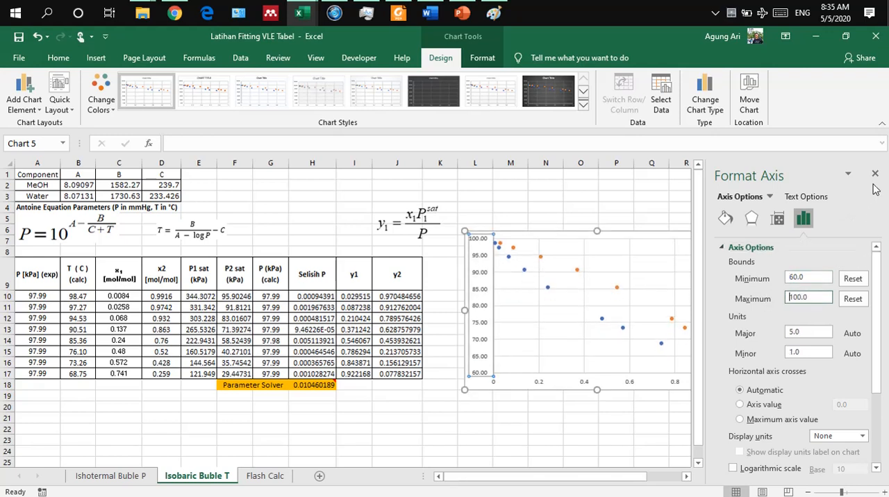
Step: Set the vertical axis major tick marks to Outside
scroll(795, 405, down, 2)
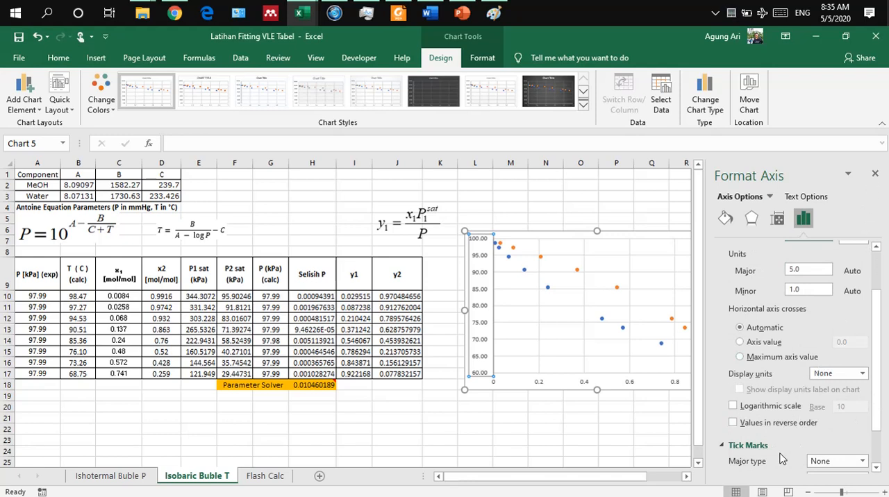
scroll(788, 455, down, 1)
click(823, 430)
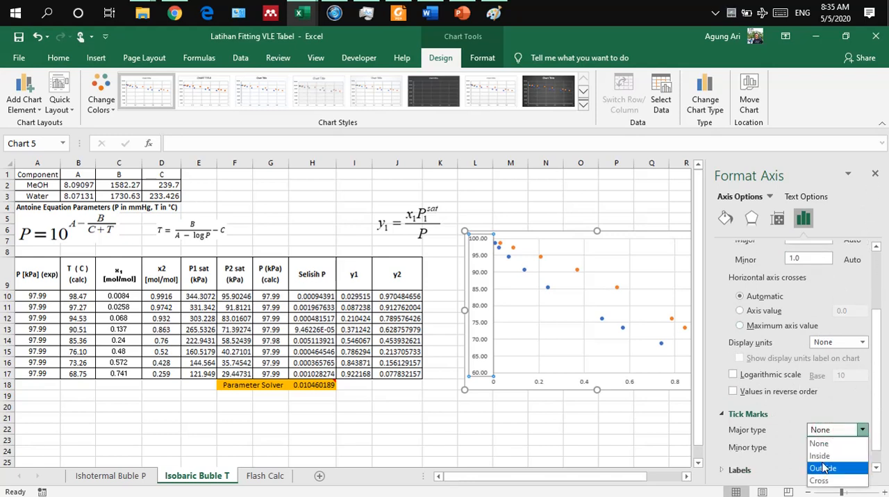
click(822, 467)
Step: Set the chart's horizontal axis major tick marks to Outside
click(627, 381)
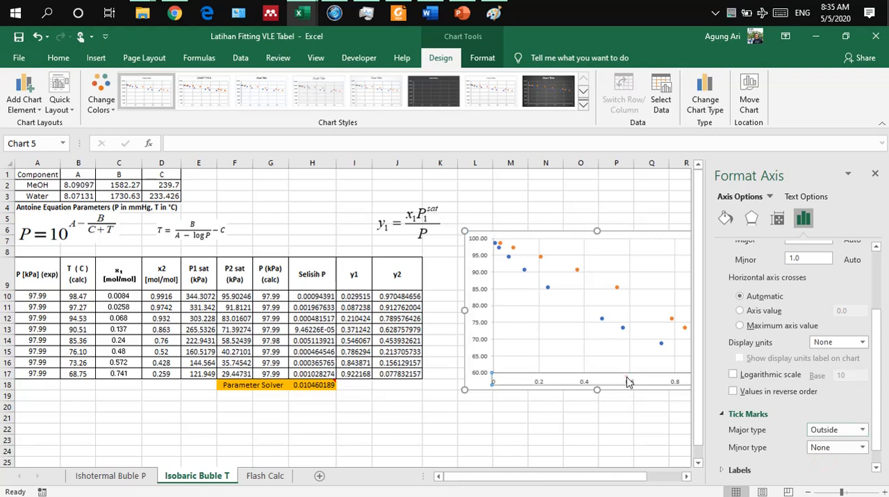
scroll(784, 425, down, 2)
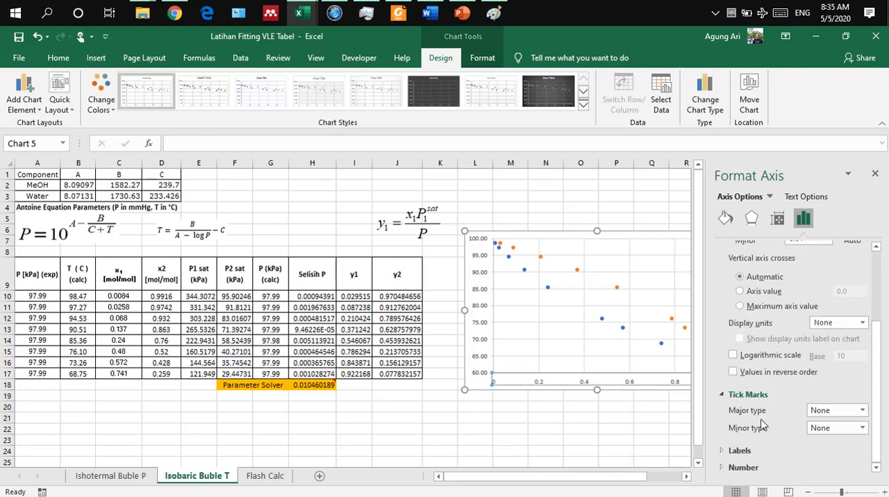
click(858, 410)
click(827, 446)
Step: Set the horizontal axis major unit to 0.1 and close the axis formatting options
scroll(808, 410, up, 2)
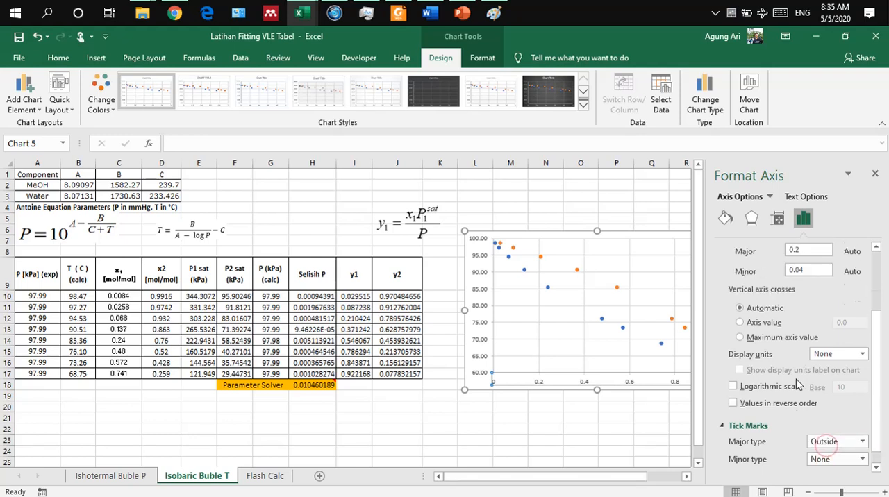
scroll(804, 299, up, 2)
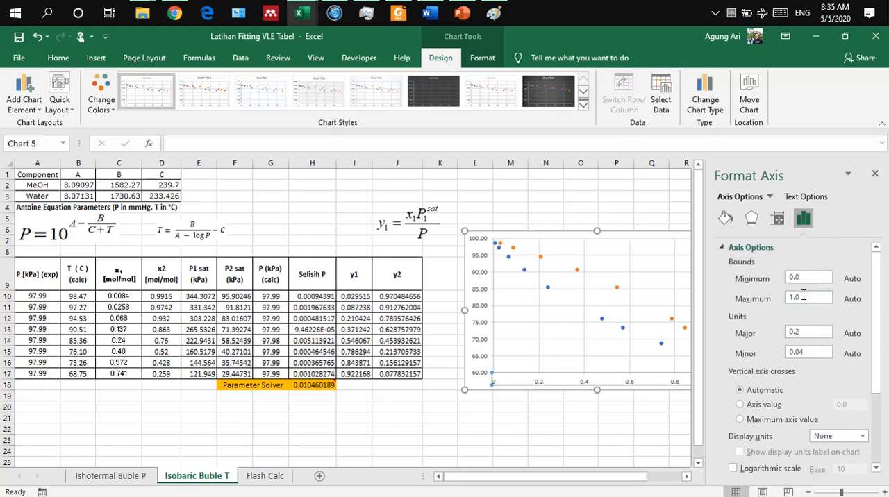
double_click(804, 330)
text(0.1)
key(Return)
click(875, 173)
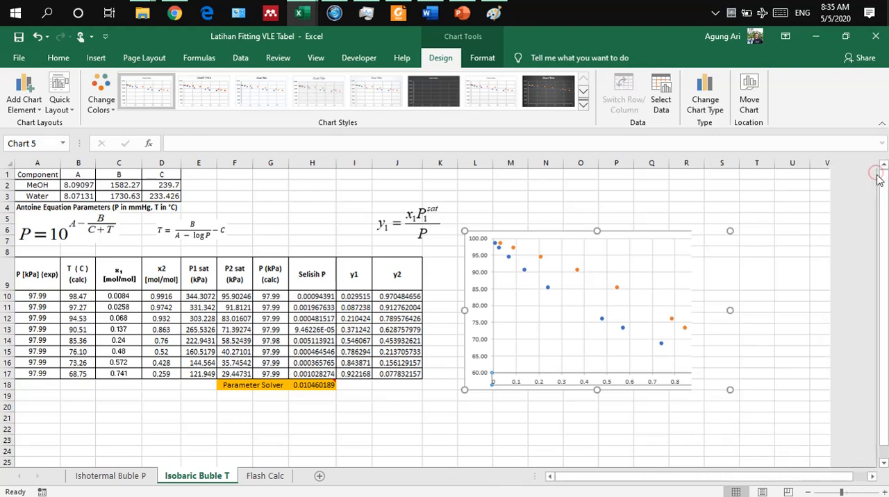
Step: Reposition the chart slightly lower beside the table, spanning about columns L to S and rows 8 to 19
click(780, 309)
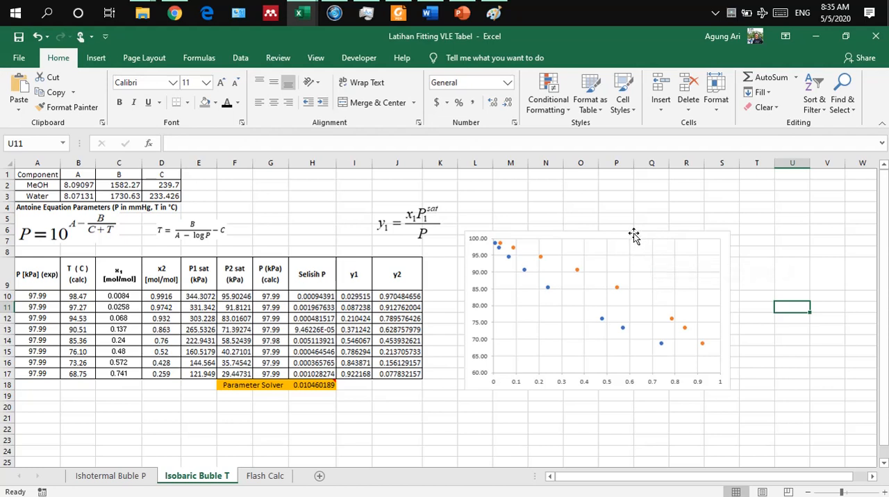
drag(633, 236, 616, 230)
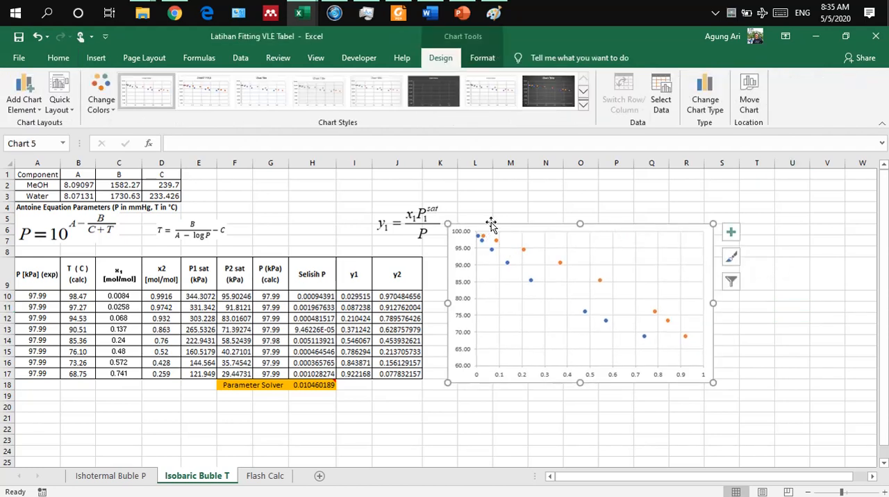
drag(491, 223, 508, 247)
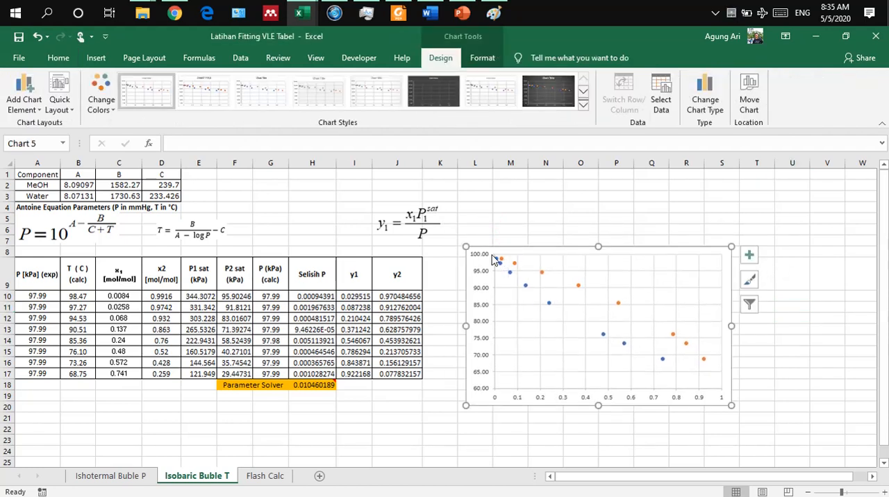
Step: Connect the blue x1 series markers with a fine dotted black line using the outline dash style
click(550, 304)
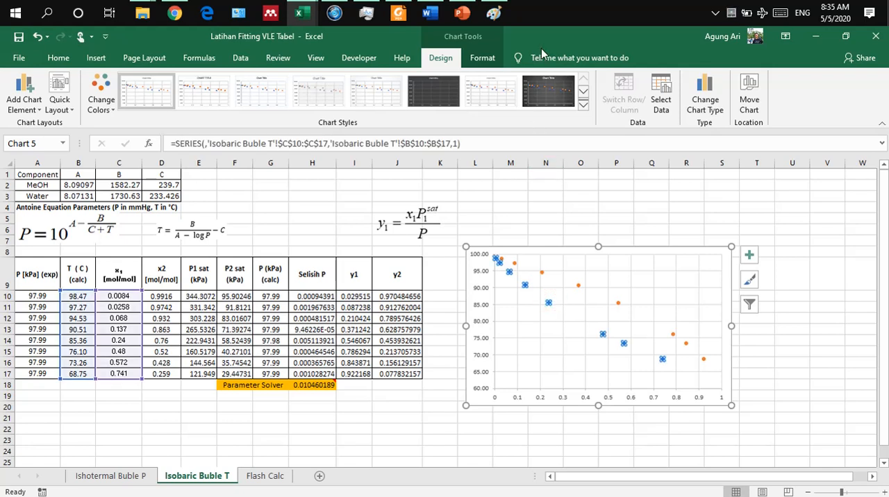
click(490, 58)
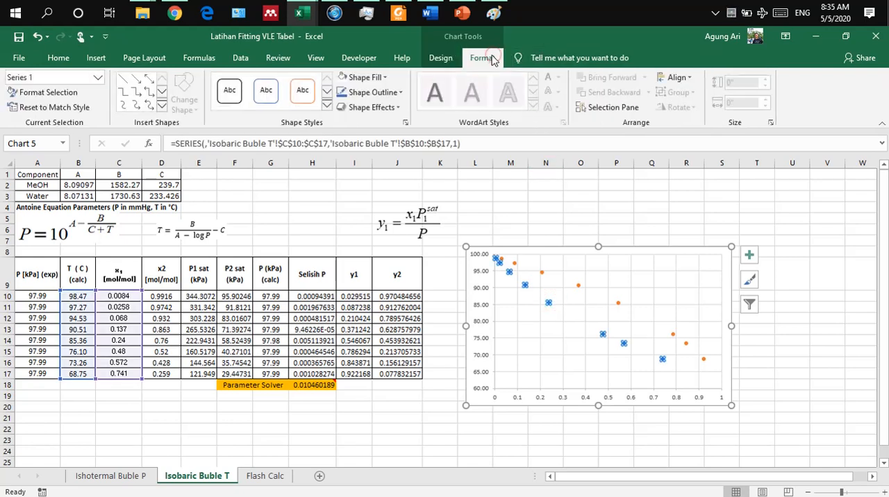
click(368, 92)
mouse_move(395, 272)
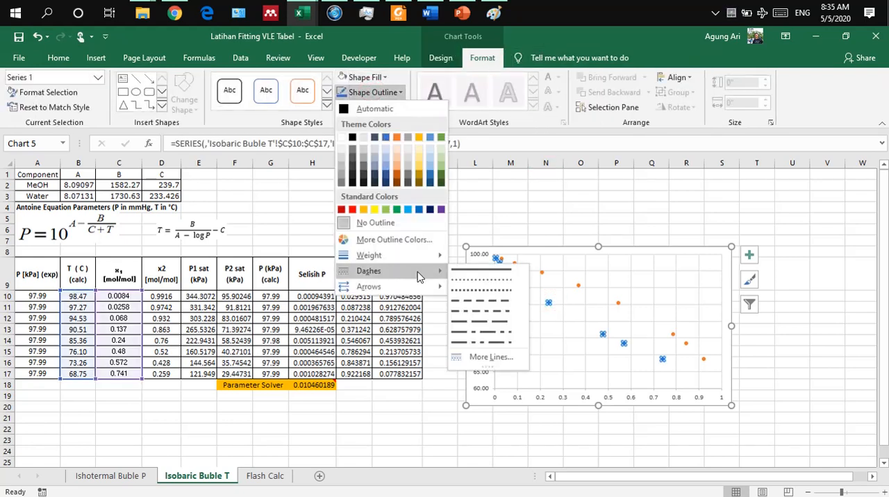
click(468, 281)
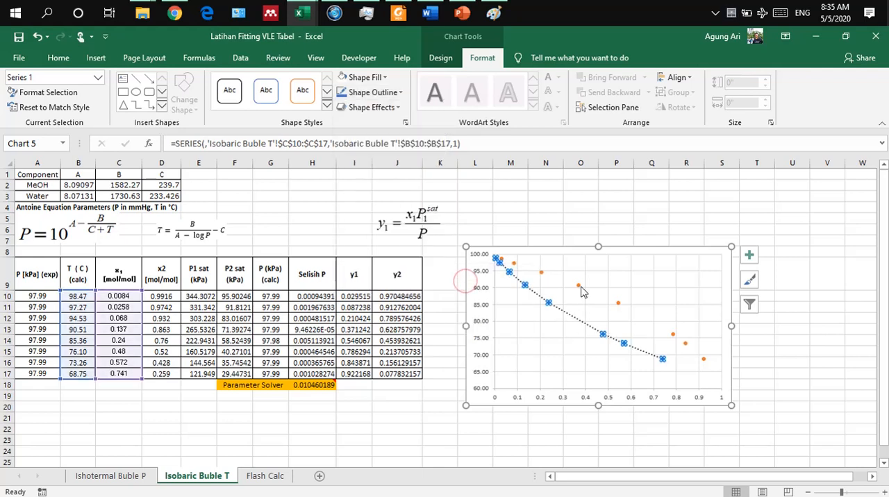
Step: Apply the same fine dotted black outline to the orange y1 series and deselect the chart
click(578, 285)
click(375, 93)
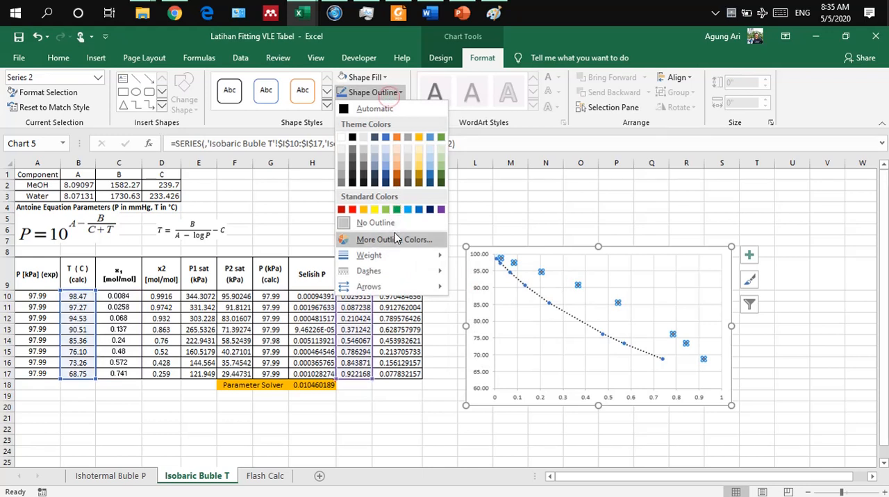
mouse_move(399, 270)
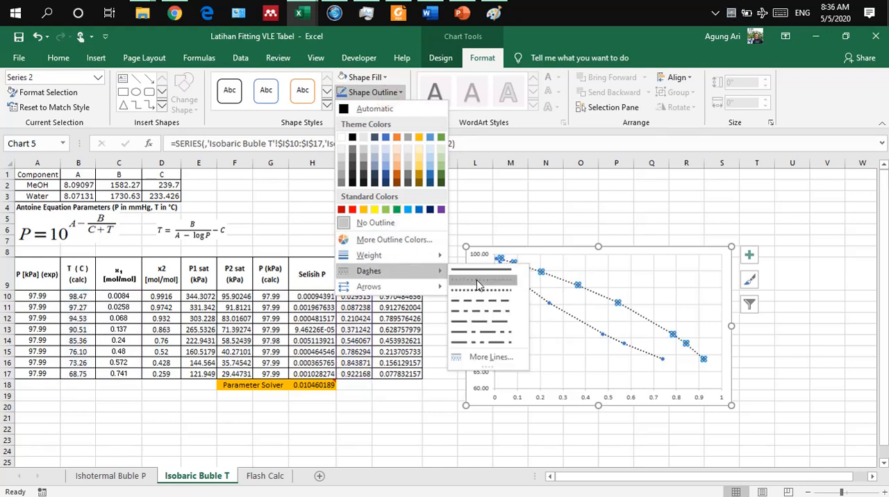
click(472, 281)
click(584, 209)
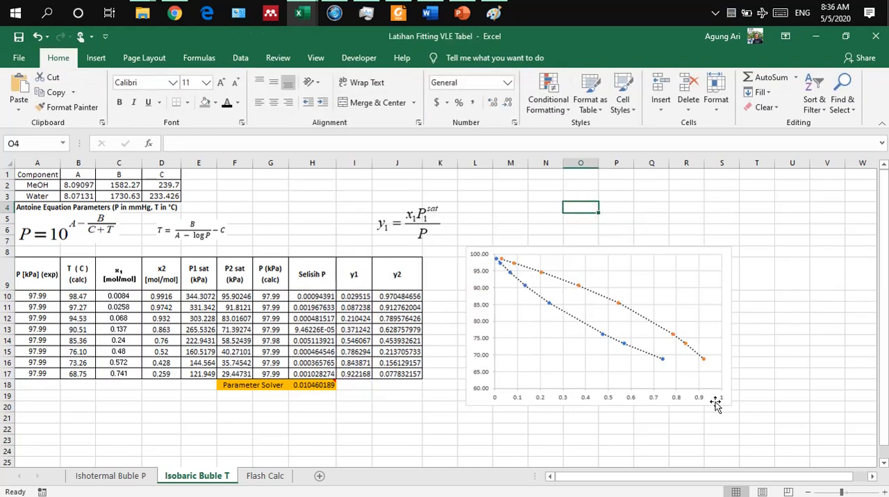
Step: Add axis titles to both axes of the chart
click(725, 300)
click(748, 255)
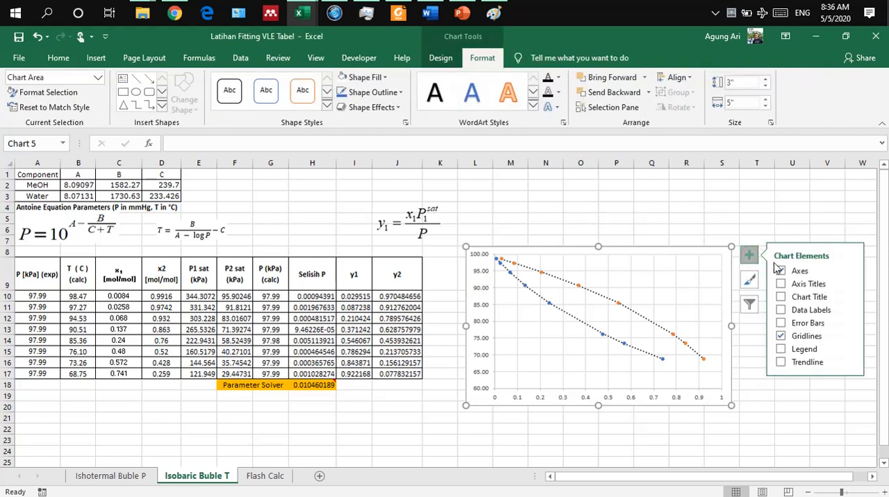
click(781, 284)
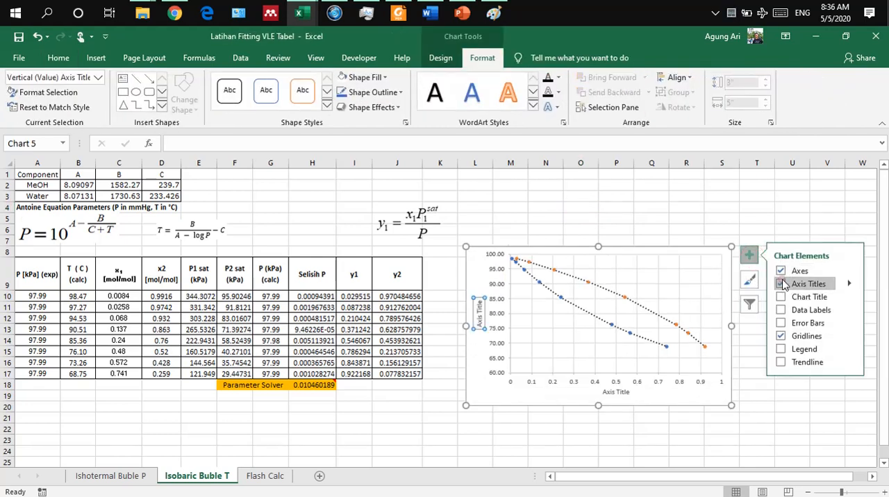
Step: Title the horizontal axis "x1,y1 (MeOH)" and the vertical axis "T / C"
click(611, 394)
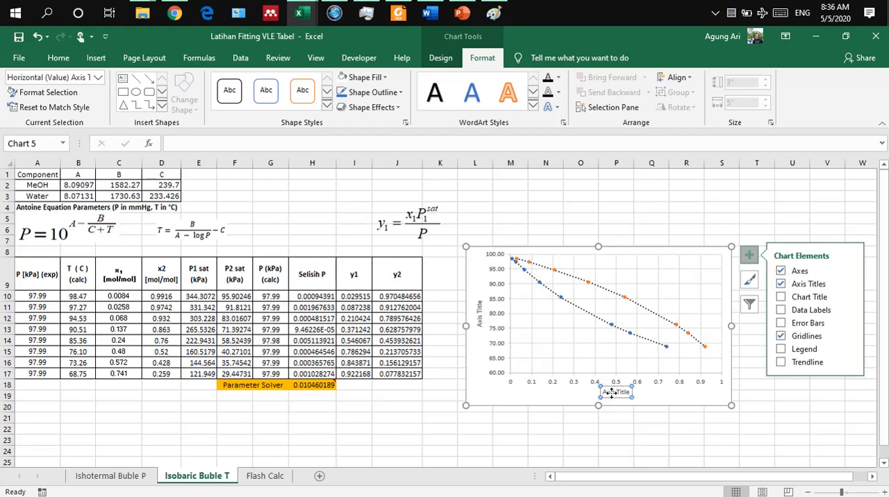
text(x1,y1 (MeO)
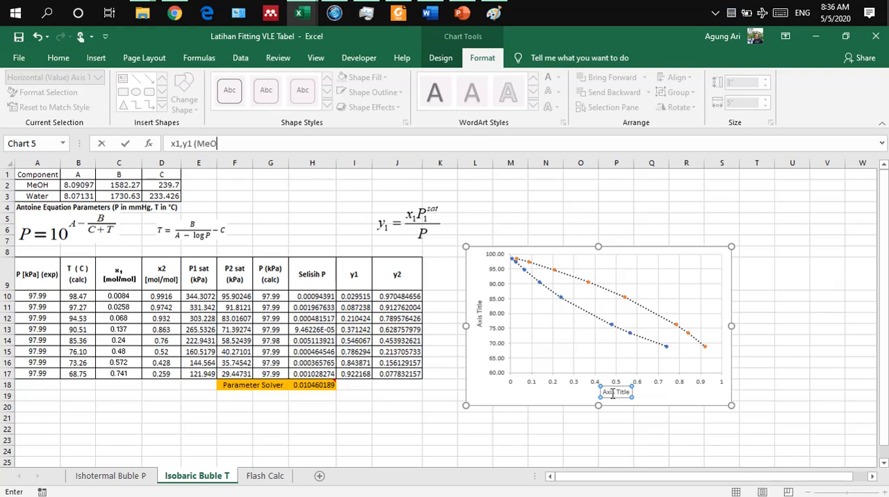
text(H))
click(478, 313)
text(T)
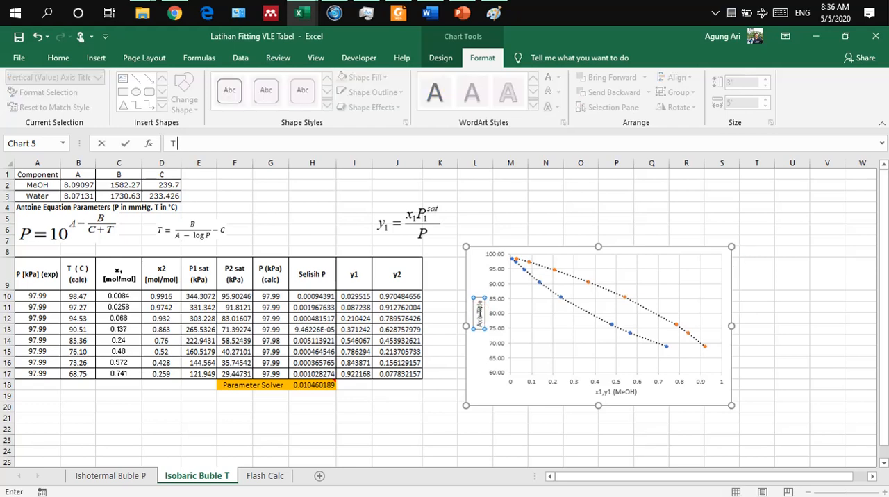
text( / C)
key(Return)
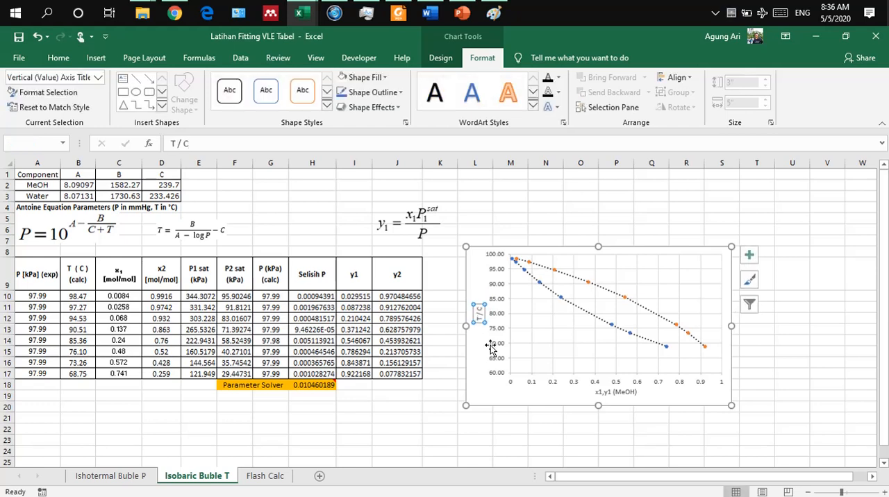
click(495, 434)
Step: Make all chart text black and apply the solid black line style to the vertical and horizontal axes
click(502, 249)
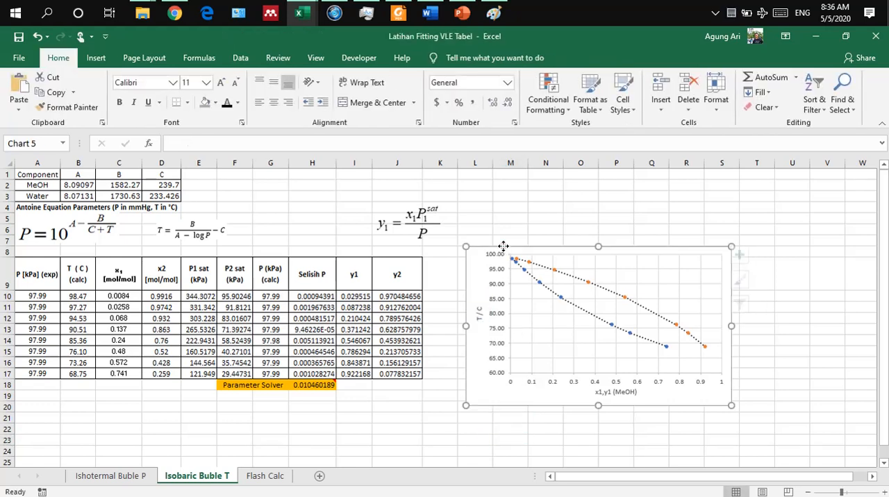
click(58, 58)
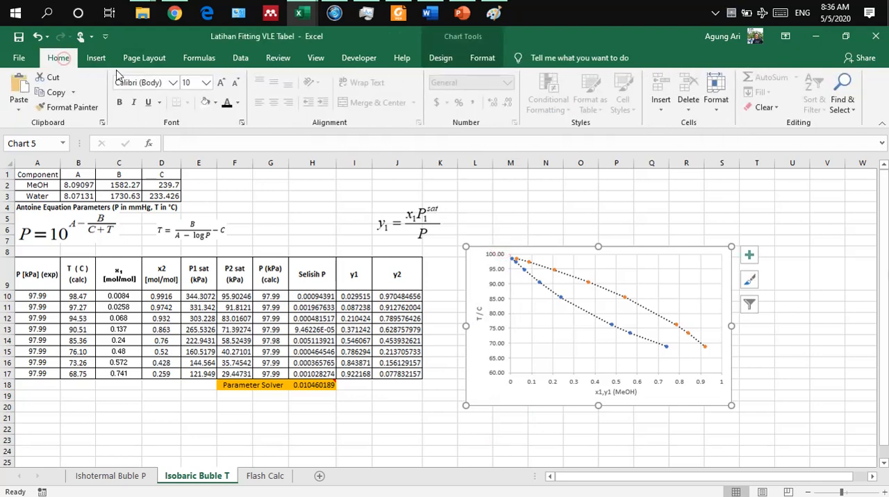
click(226, 102)
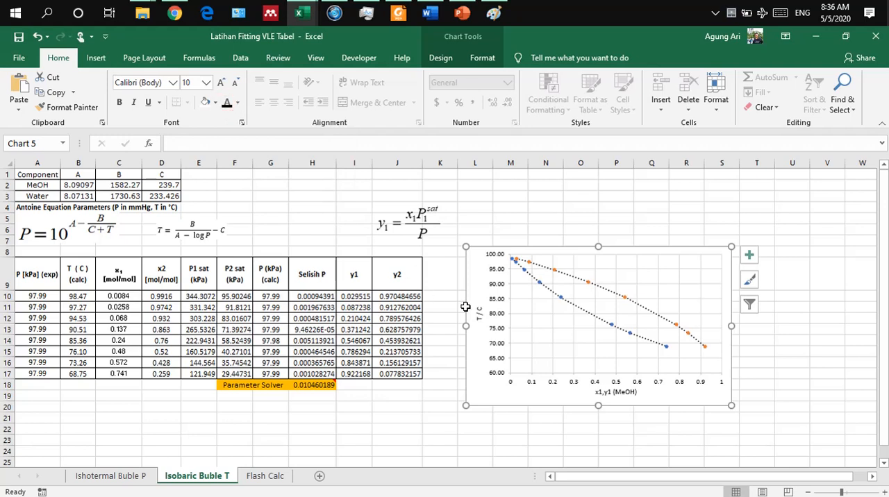
click(512, 310)
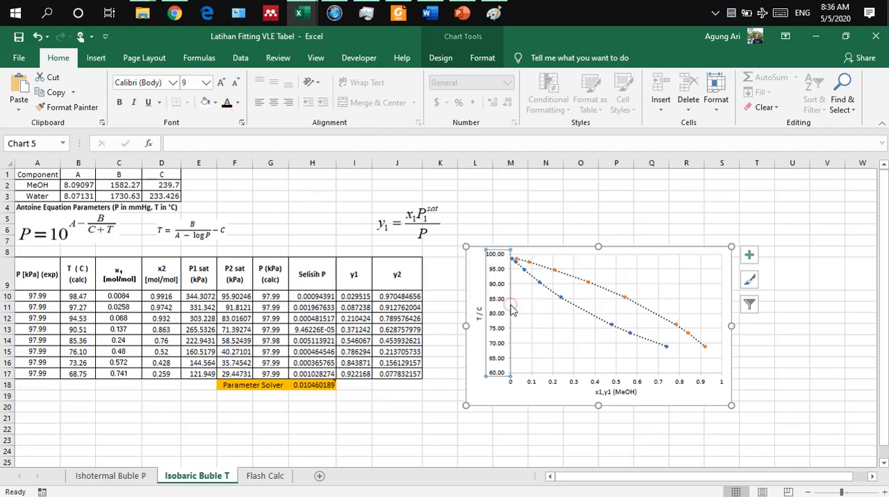
click(482, 58)
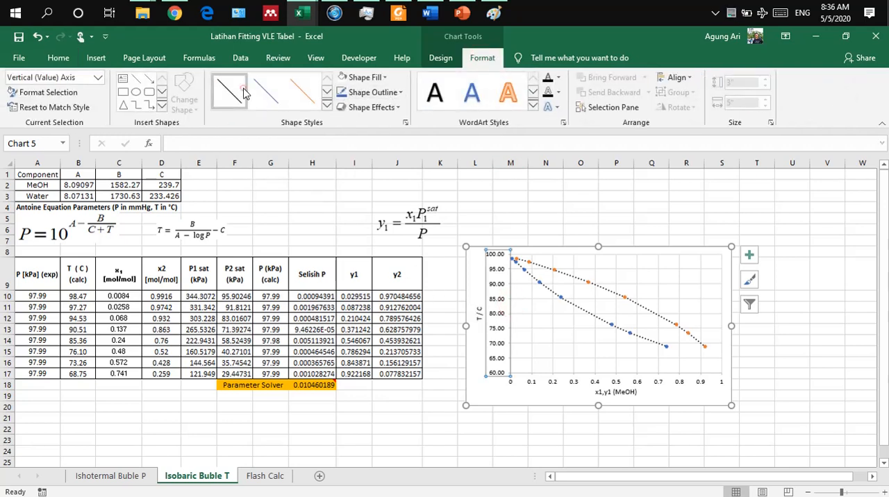
click(571, 383)
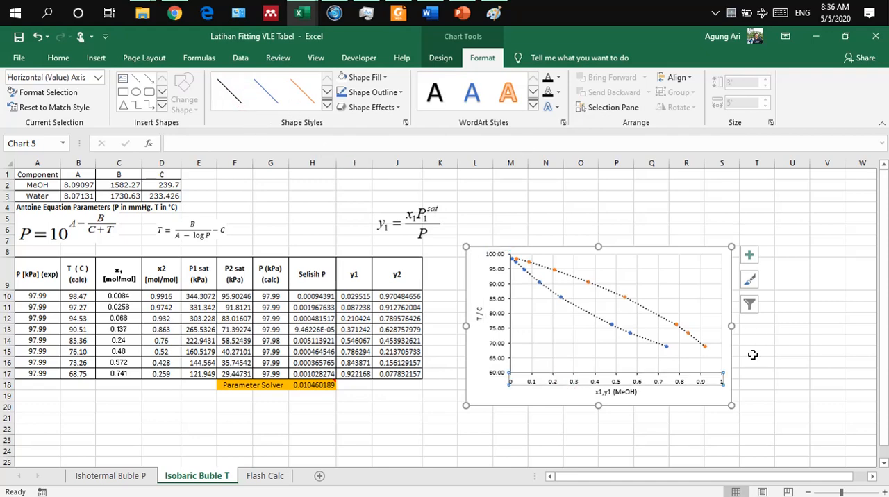
Step: Enlarge the chart to about 3.94" high by 5.91" wide, shift it slightly up toward the table, and deselect it
drag(732, 406, 779, 421)
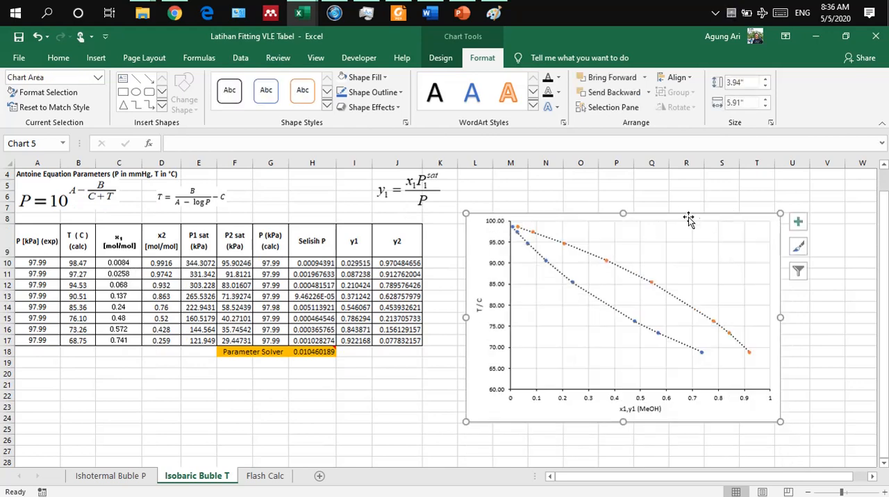
drag(671, 213, 650, 204)
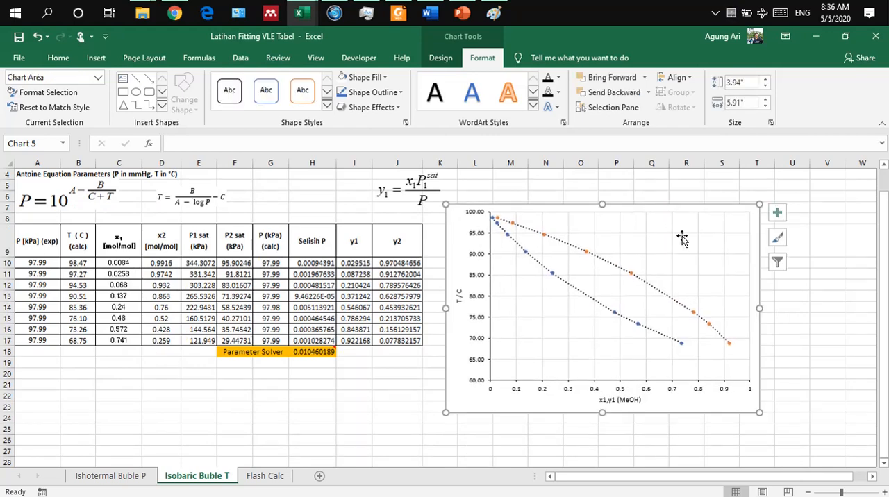
click(823, 340)
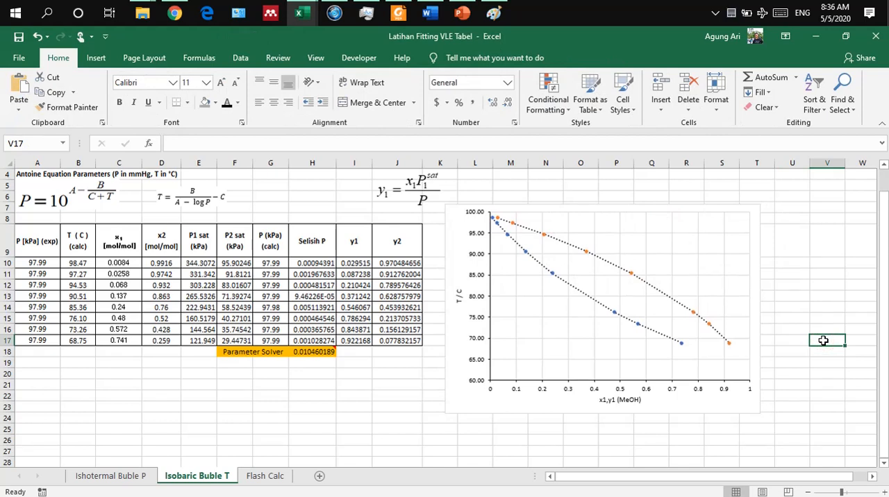
Step: Compare the finished temperature chart with the pressure chart on the Ishotermal Buble P sheet, returning to Isobaric Buble T
drag(825, 341, 636, 331)
click(799, 330)
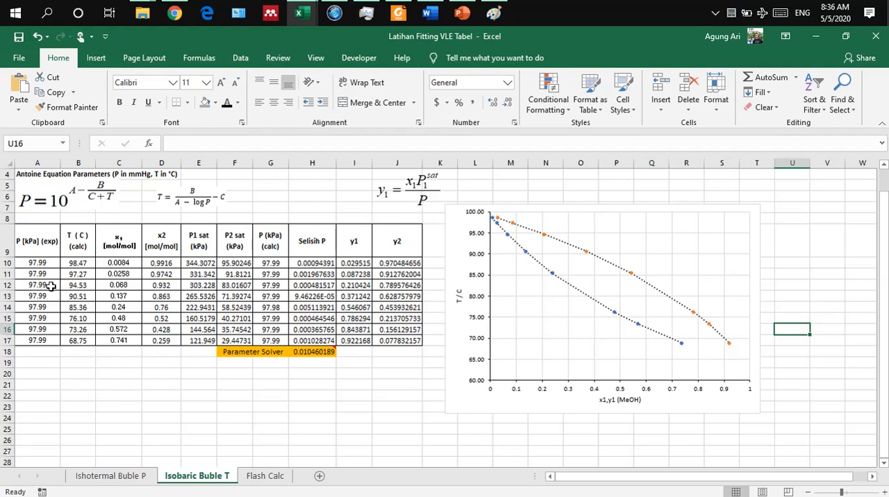
click(108, 478)
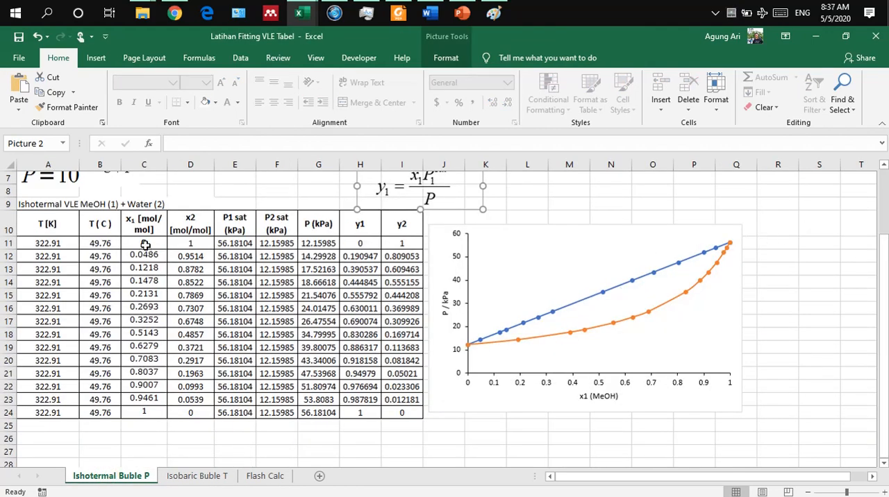
click(197, 477)
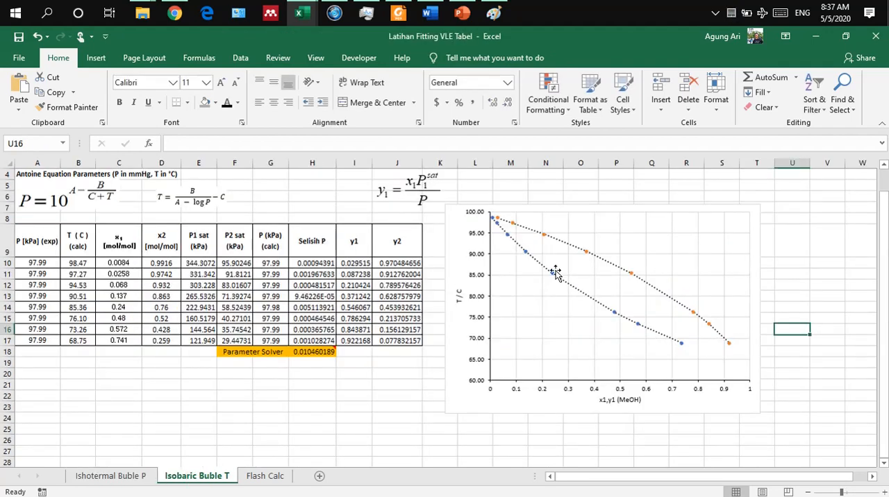
Step: Insert a blank row above the first data row and another between the last data row and the Parameter Solver row
click(5, 262)
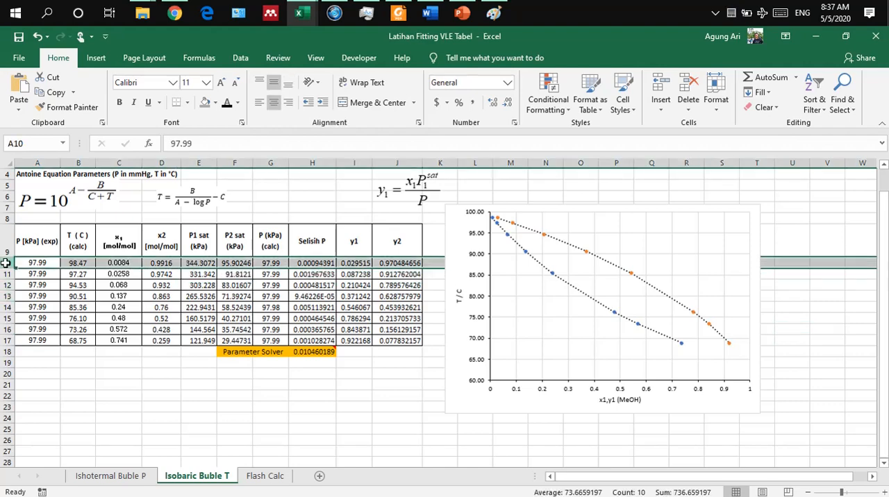
right_click(6, 262)
click(54, 358)
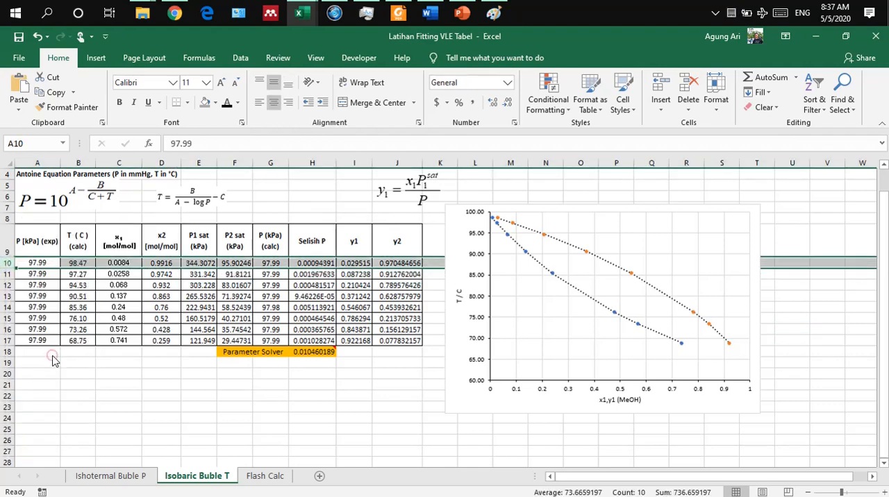
click(6, 362)
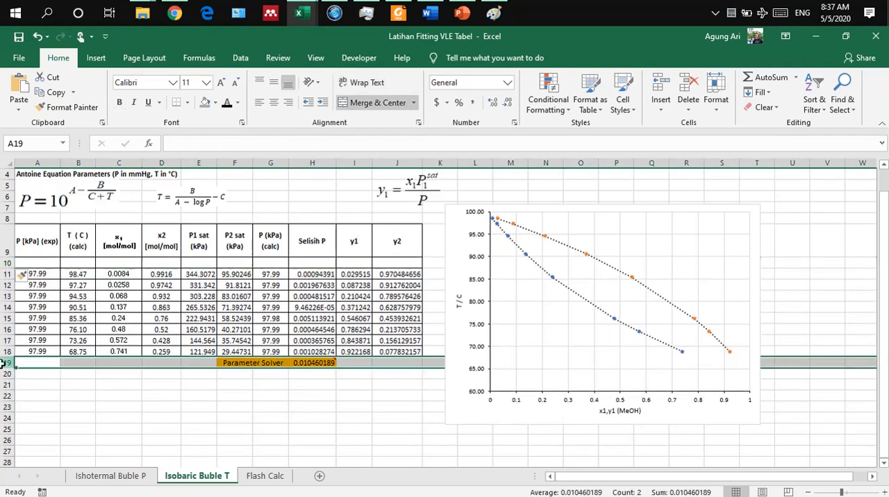
right_click(6, 363)
click(26, 263)
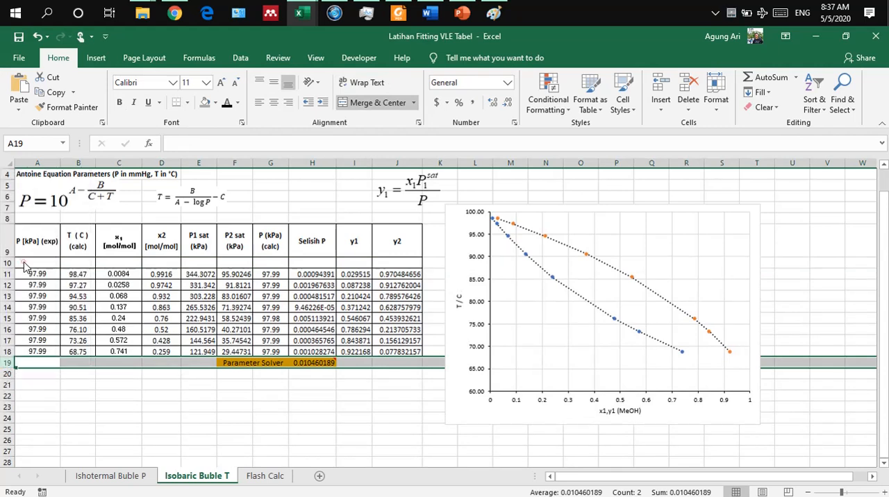
click(129, 426)
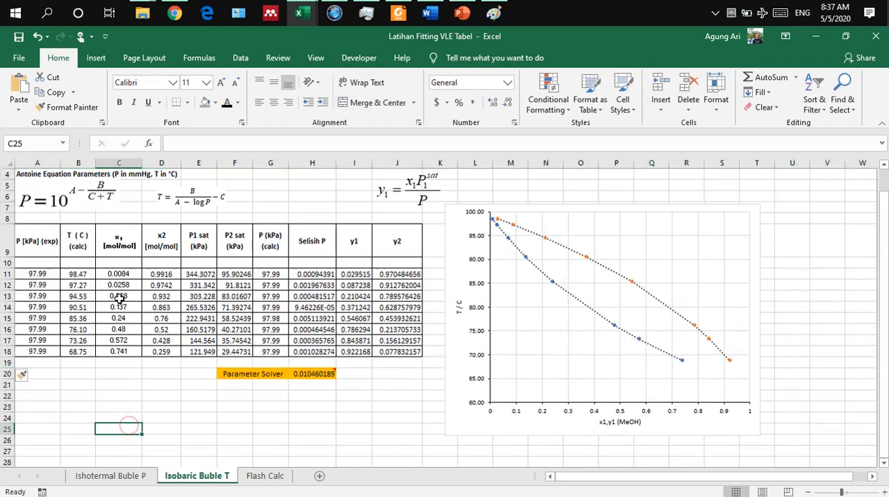
Step: Enter the pressure 99.79 in A10 and the x1 value 0 in C10 of the new first data row
click(37, 260)
text(99.79)
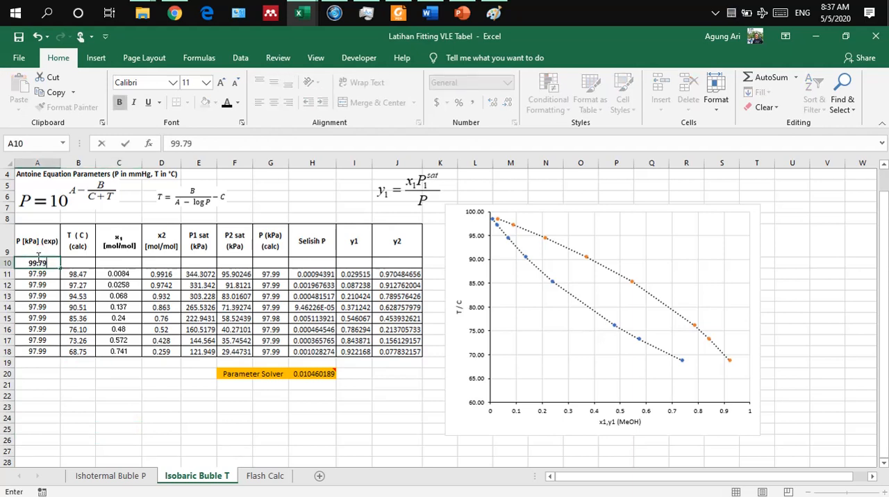
key(Return)
key(Right)
key(Up)
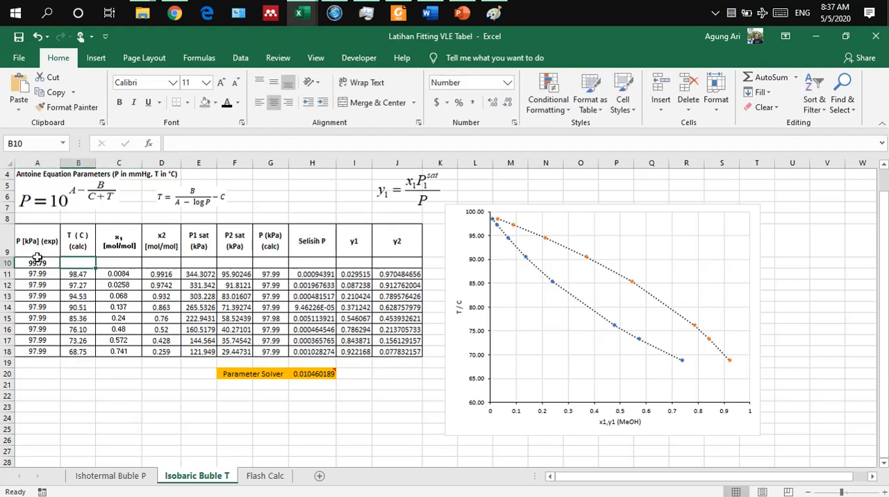
key(Right)
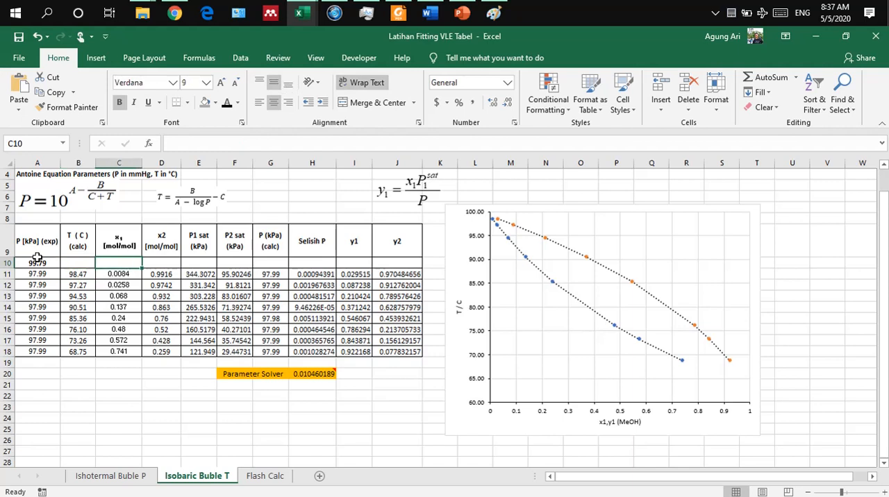
text(0)
key(Return)
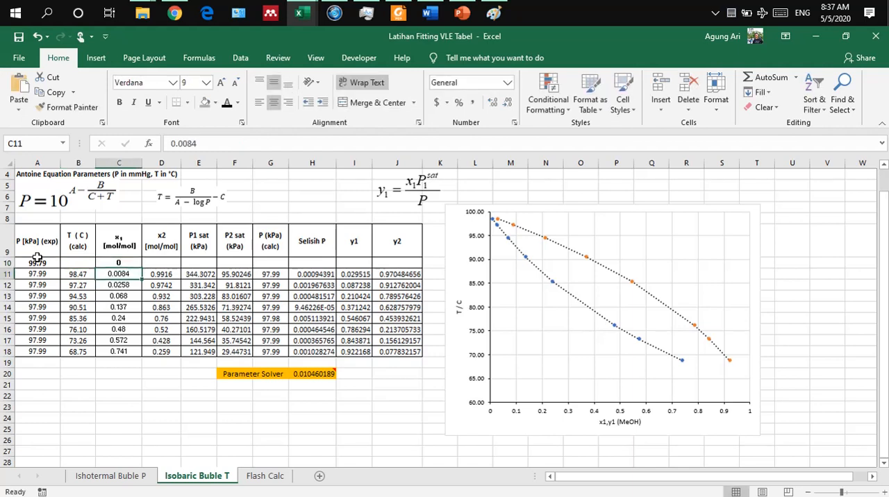
click(88, 262)
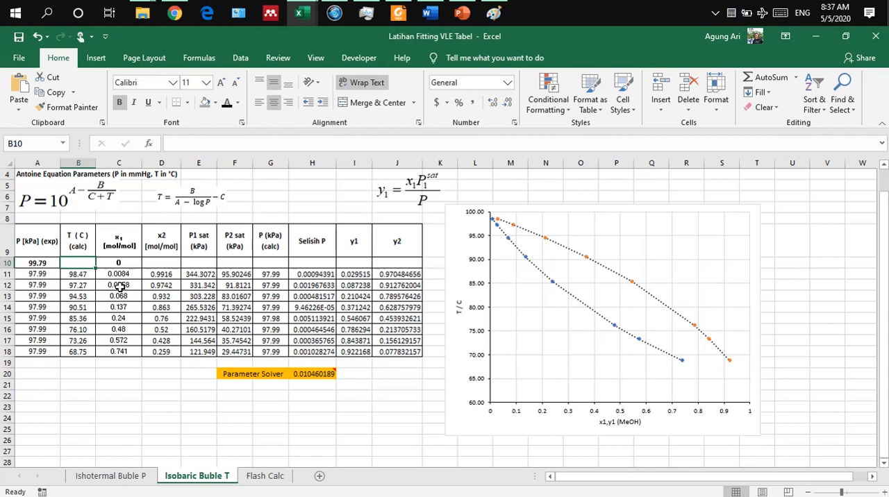
text(=)
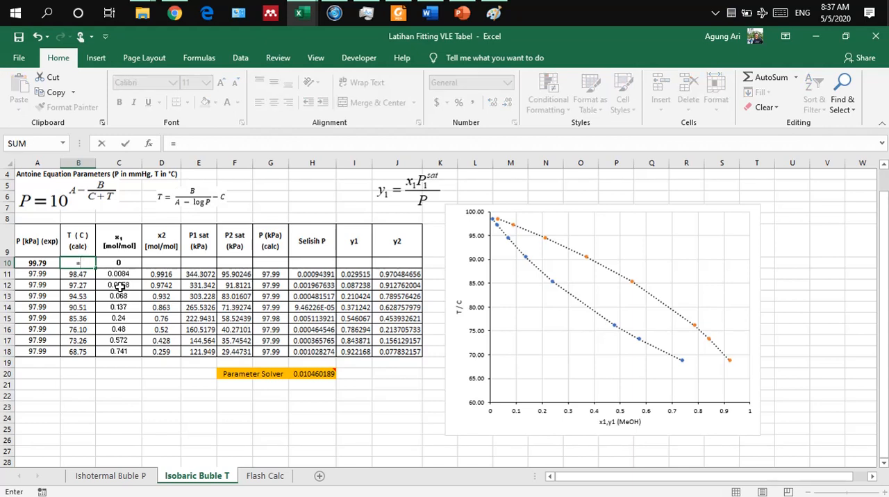
key(Escape)
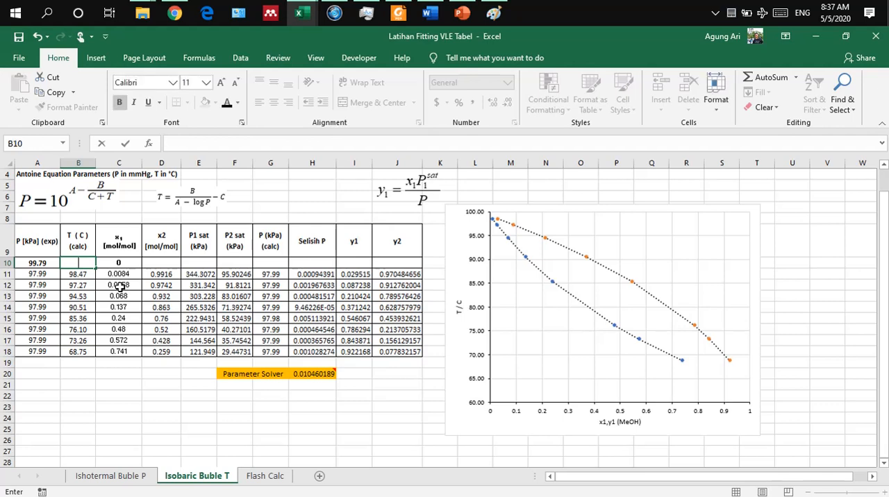
click(138, 372)
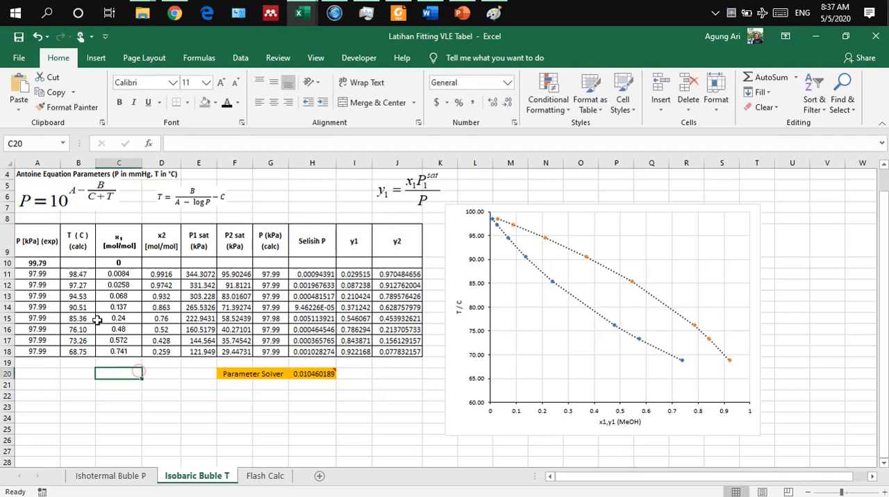
Step: Label cell A21 below the table "P mmHg" for the pressure conversion
click(40, 262)
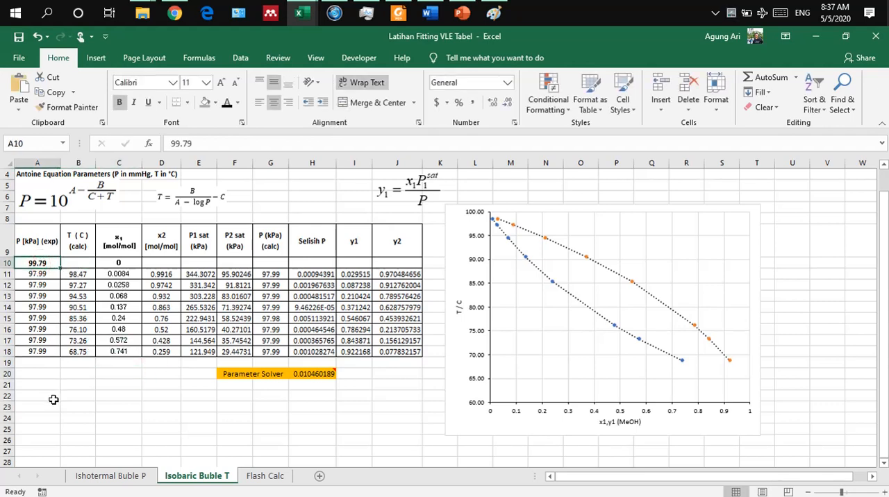
click(38, 383)
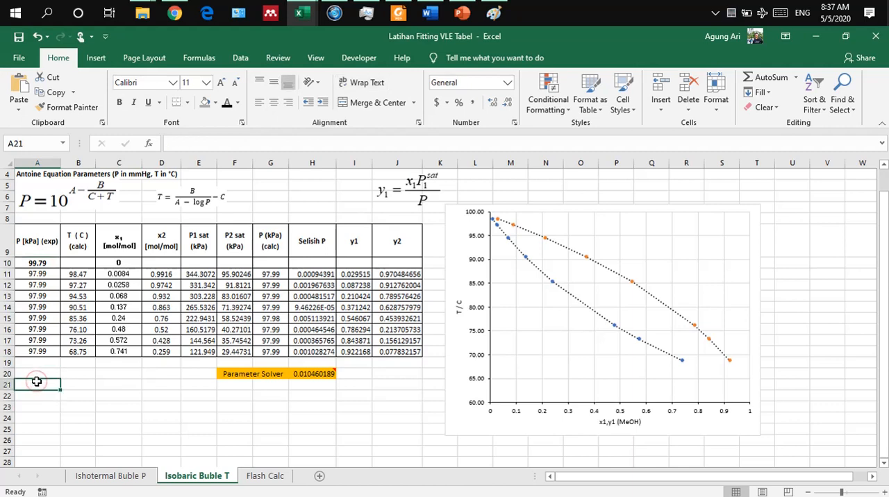
text(P)
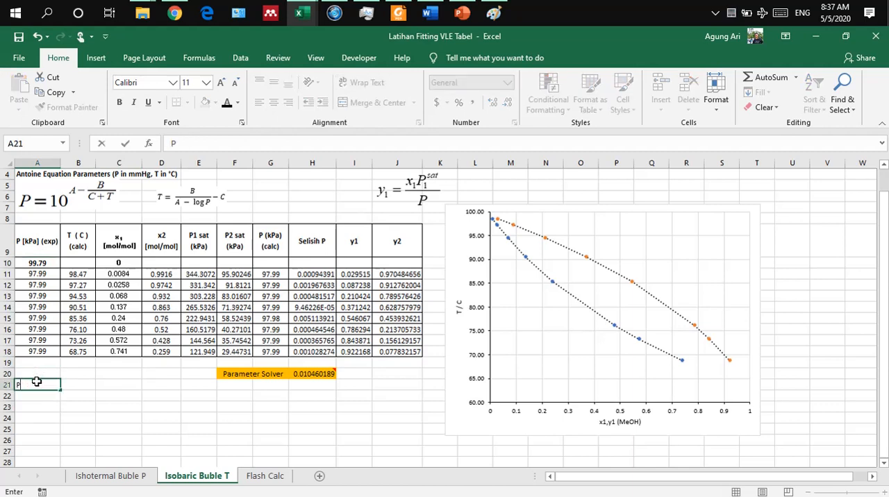
text( mmHg)
key(Tab)
Step: Enter the kPa-to-mmHg conversion formula =99.79/101.3*760 in B21 beside the P mmHg label
text(=)
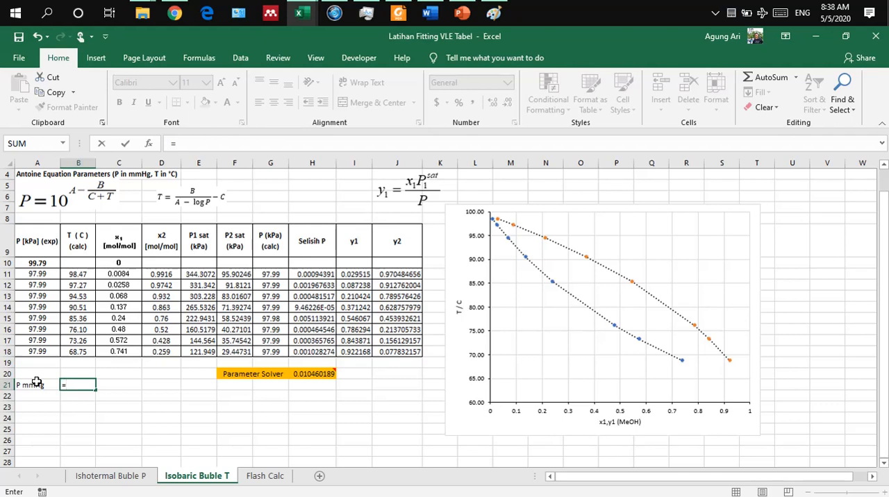
text(99.79/101/3*760)
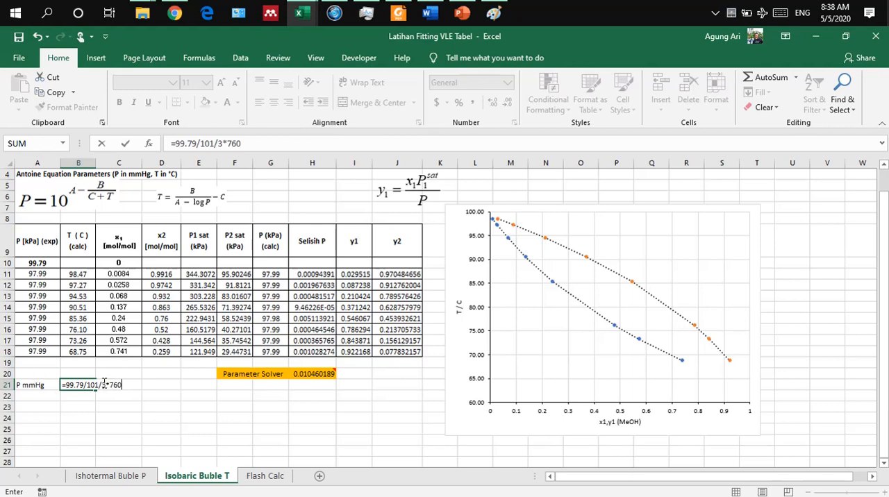
click(105, 382)
key(BackSpace)
key(BackSpace)
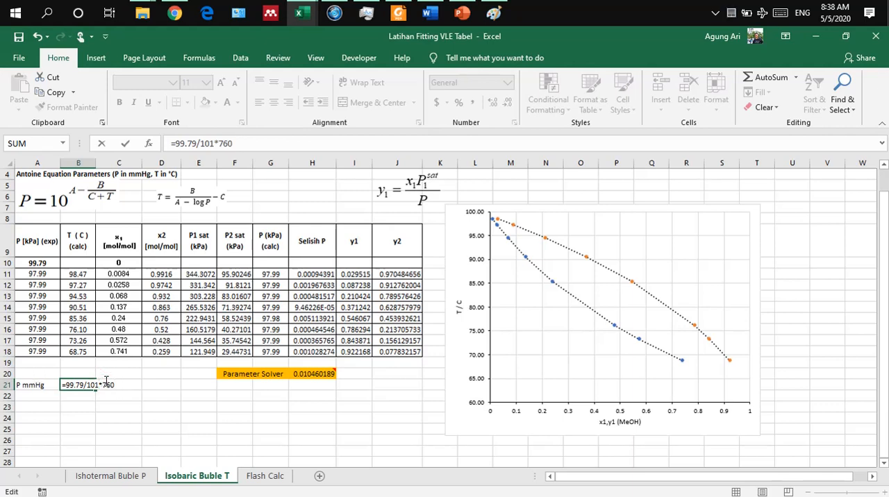
text(.3)
key(Return)
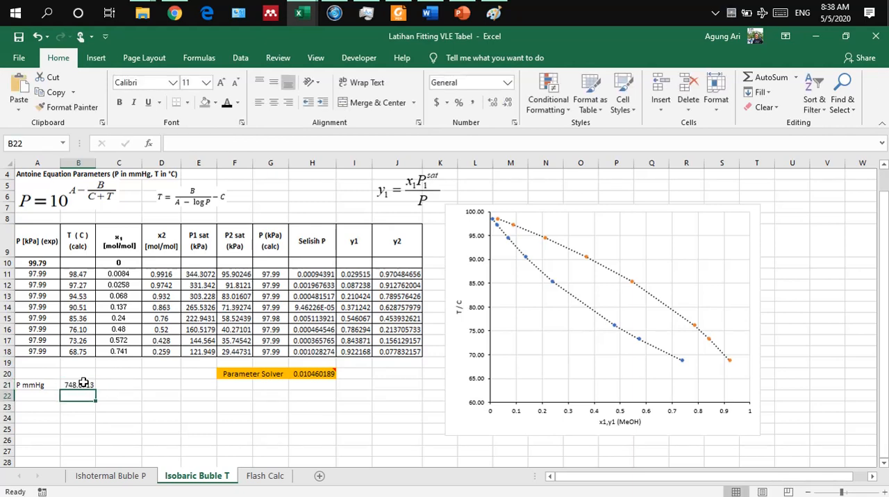
Step: Enter the inverted Antoine formula =(C2/(B2-LOG(B21))-D2) with the methanol constants in temperature cell B10
click(78, 264)
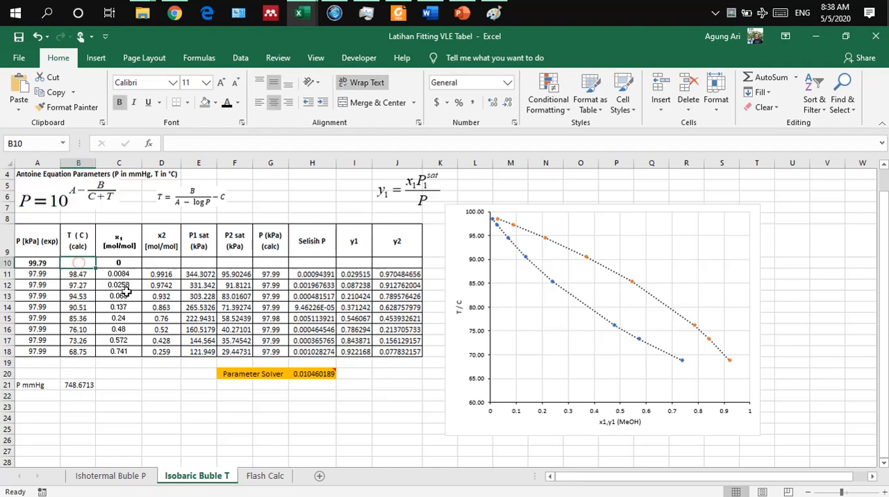
text(=)
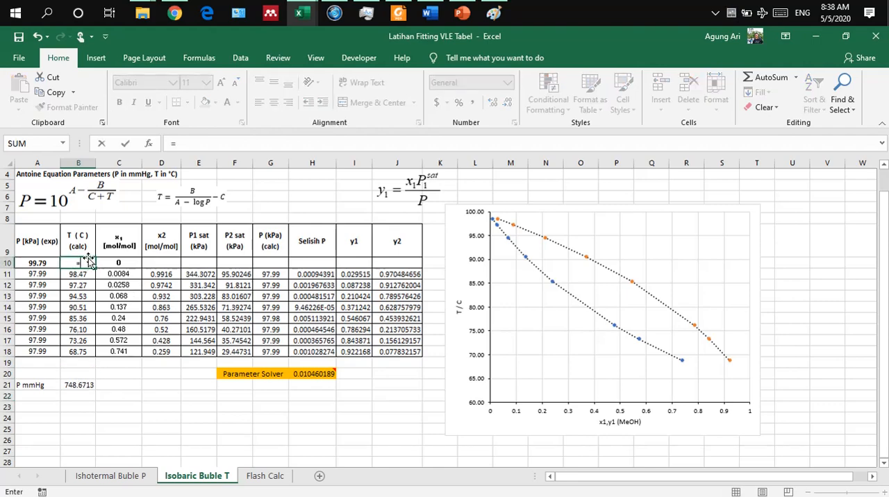
scroll(89, 258, up, 1)
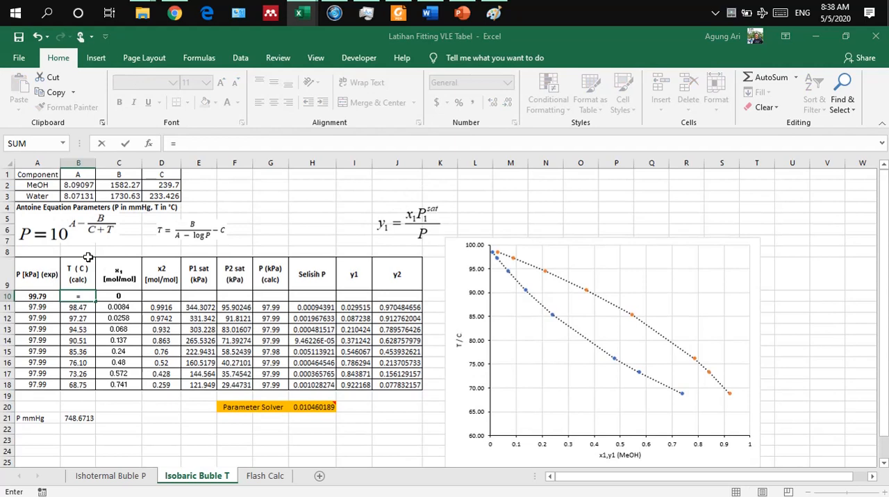
click(77, 186)
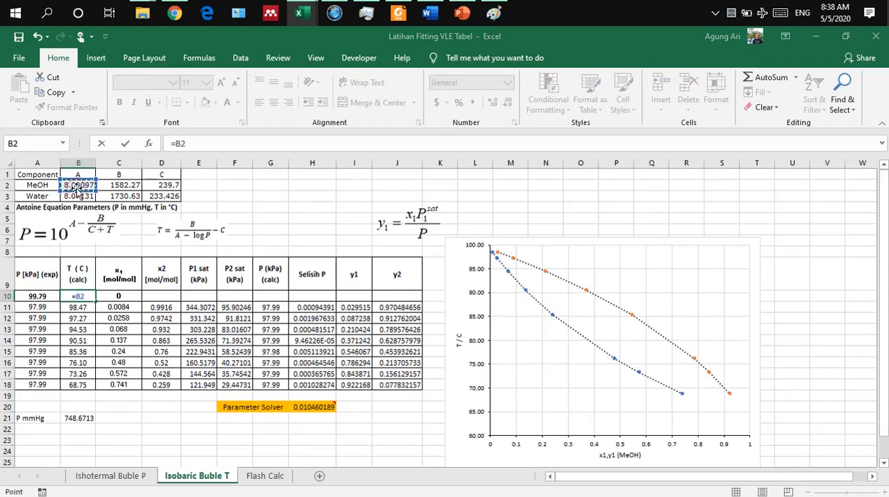
click(127, 185)
text(/()
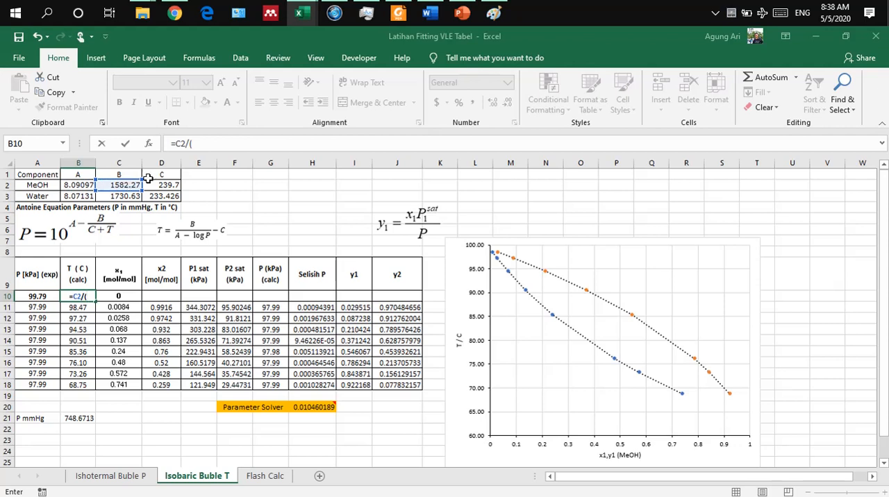
click(175, 143)
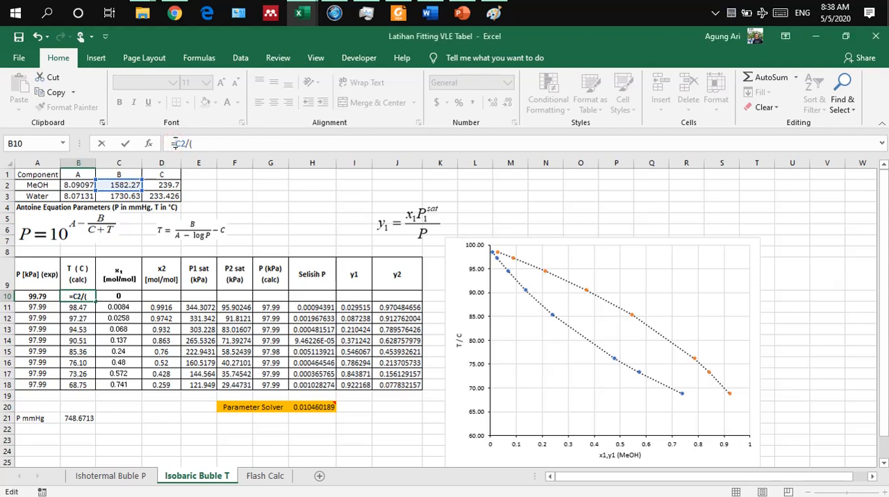
text(()
click(74, 184)
text(-log)
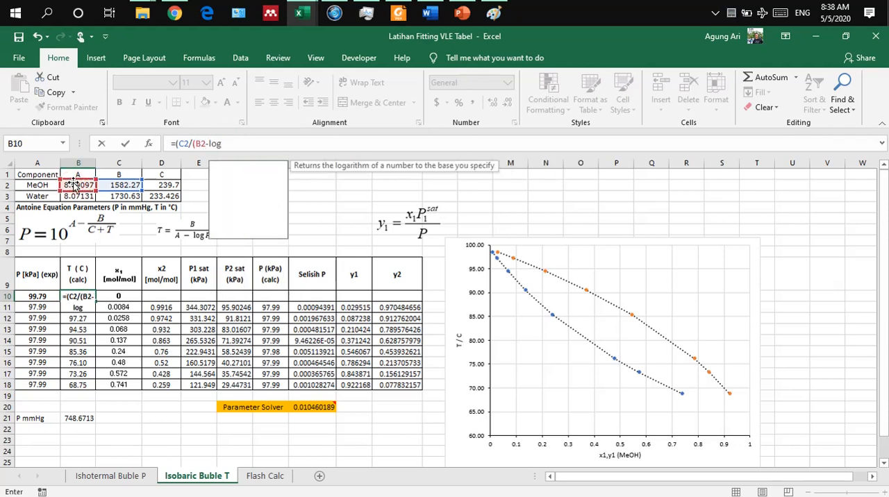
text(*=)
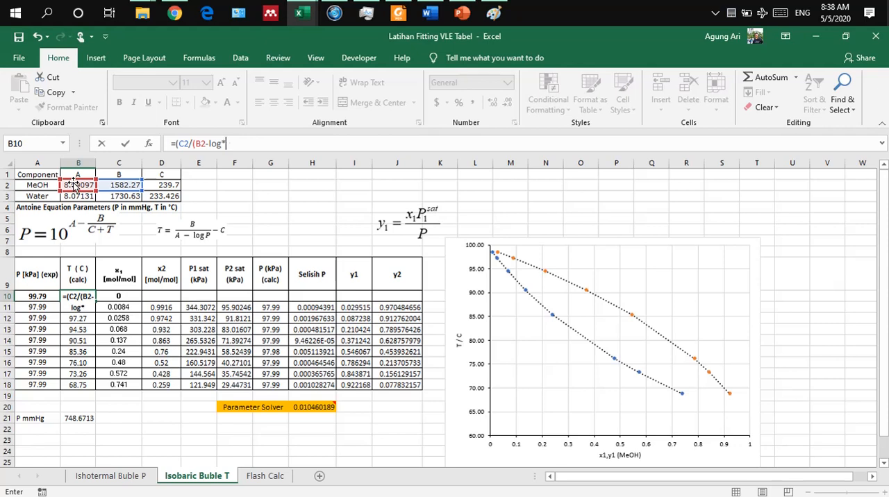
key(BackSpace)
text(()
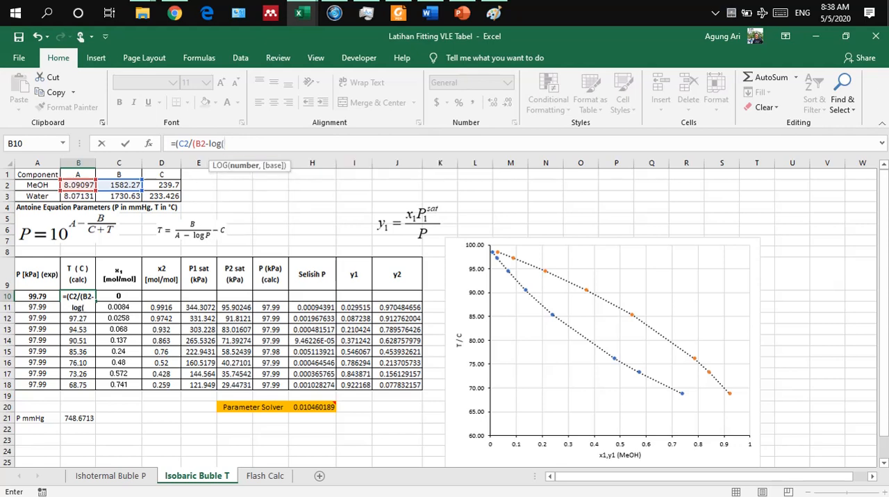
click(78, 416)
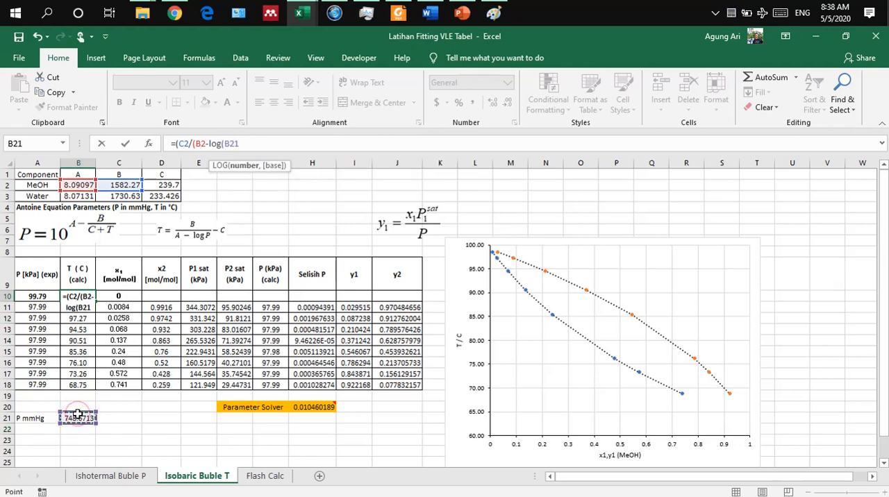
text()))
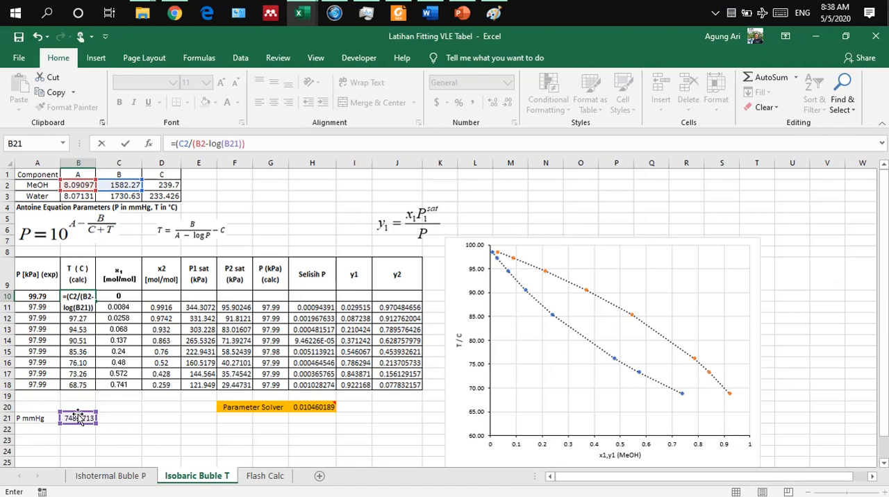
text(-)
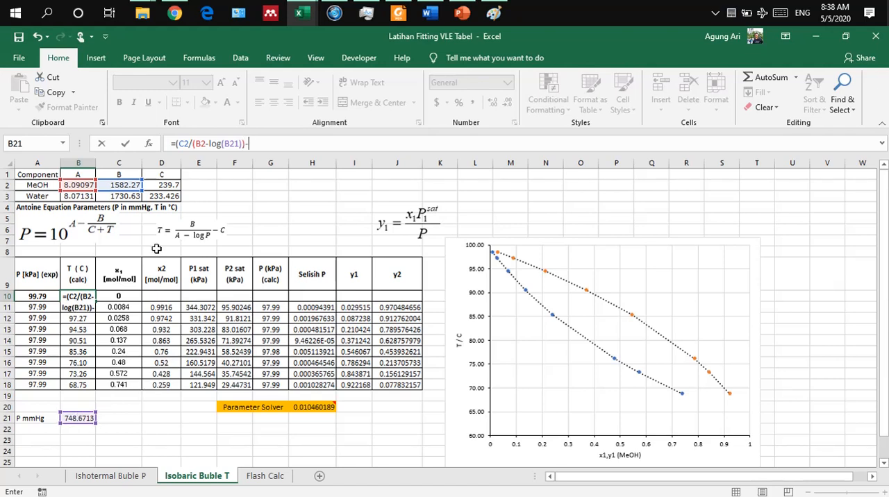
click(162, 184)
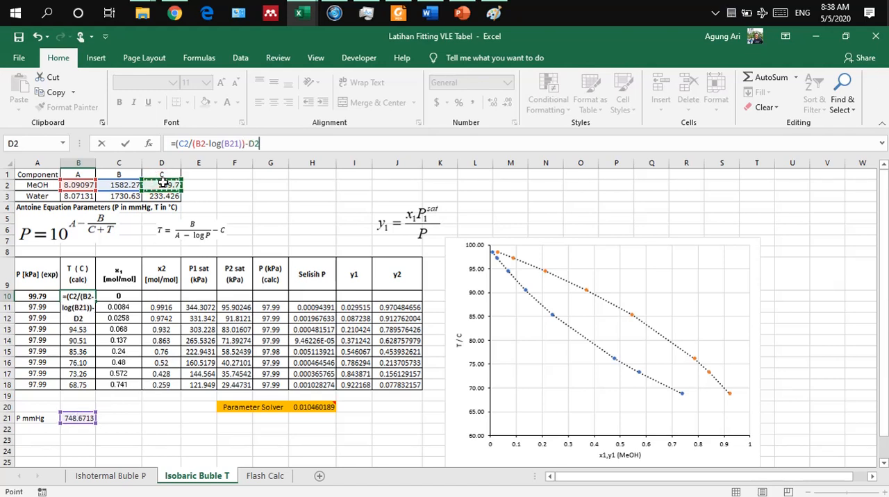
text())
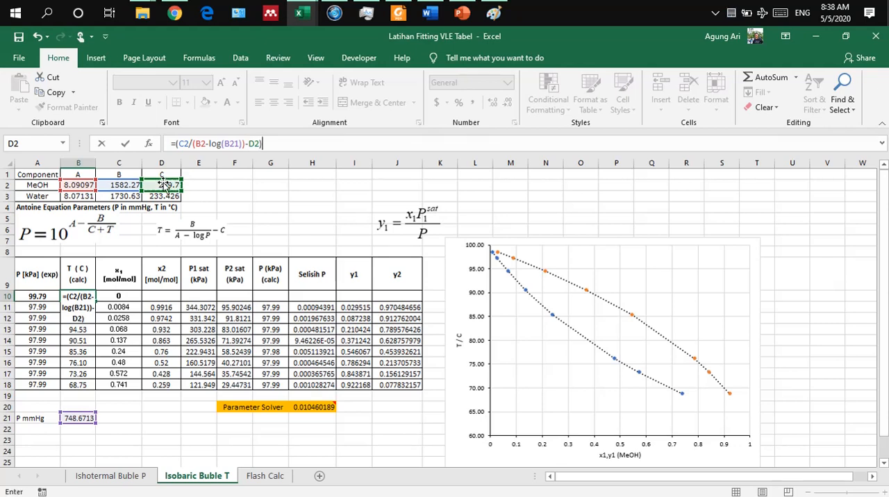
key(Return)
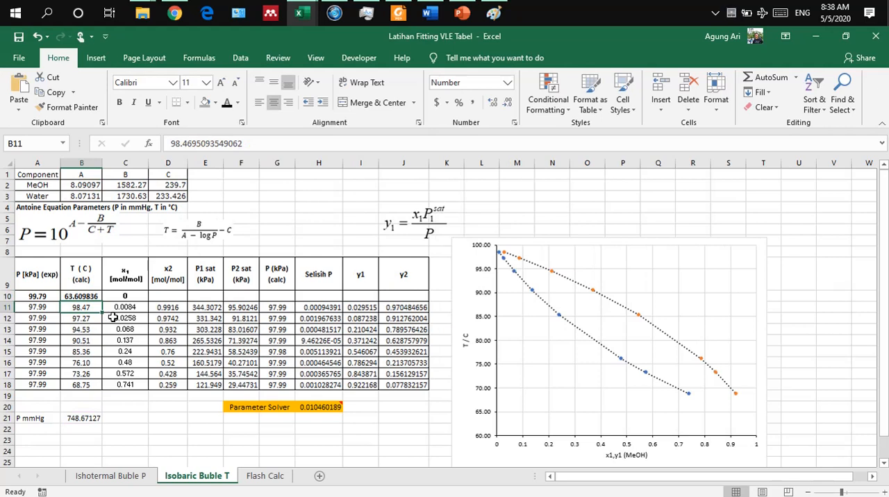
Step: Reduce the temperature in B10 to two decimal places
click(90, 296)
click(507, 104)
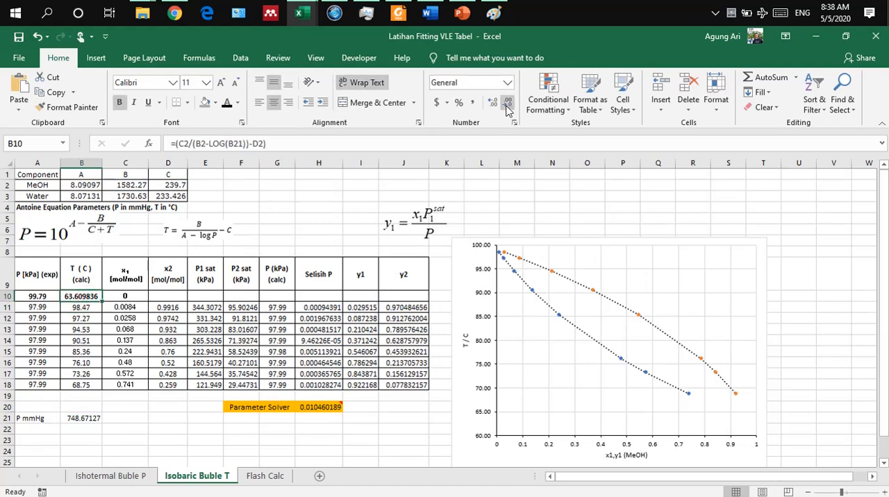
click(507, 104)
click(507, 105)
click(507, 104)
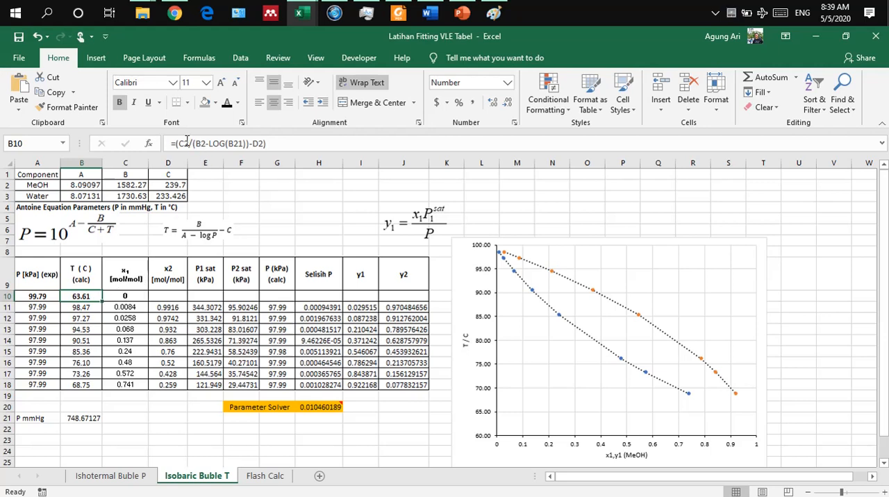
Step: Check the references in B10's methanol temperature formula and move the cell to B19, the row after the last data point
click(187, 141)
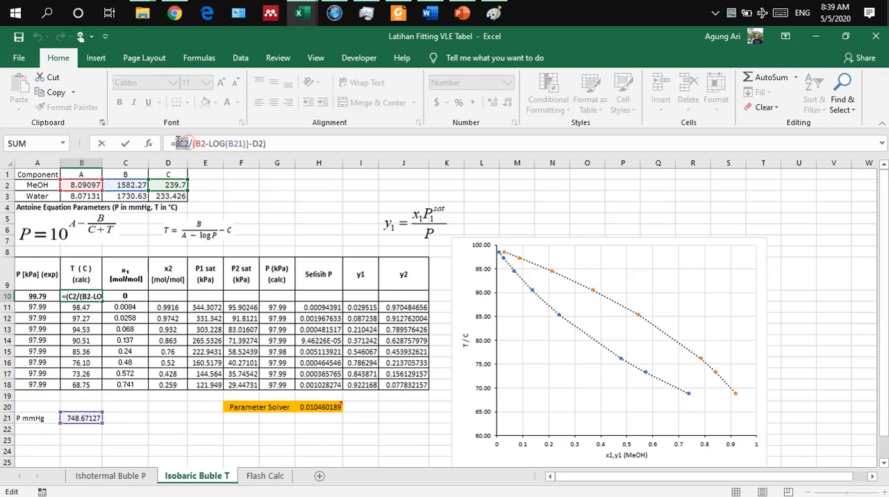
key(Return)
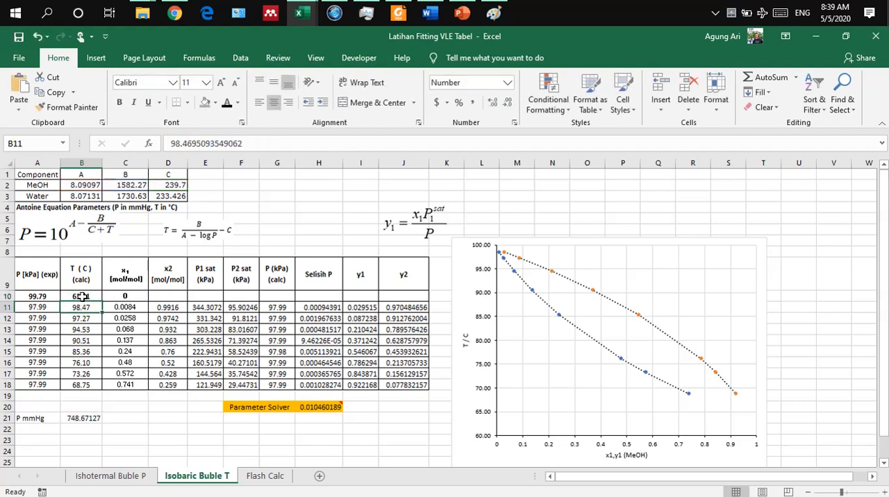
click(81, 296)
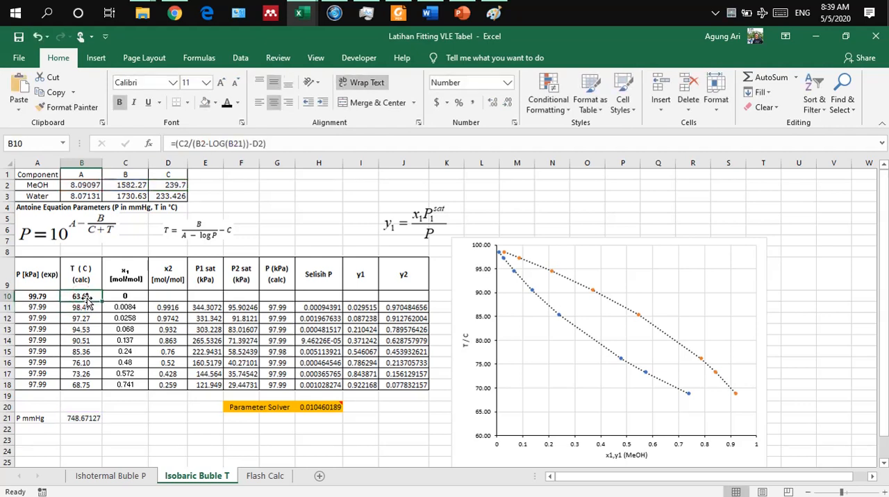
drag(85, 297, 104, 393)
Step: Complete the pure-methanol row with x1 = 1 in C19 and the pressure 99.79 in A19
click(104, 393)
text(1)
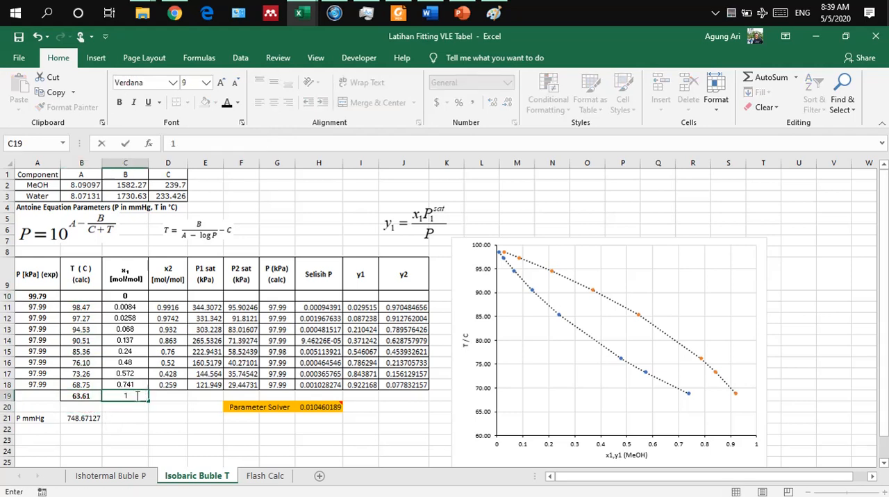
key(Return)
click(39, 395)
text(00)
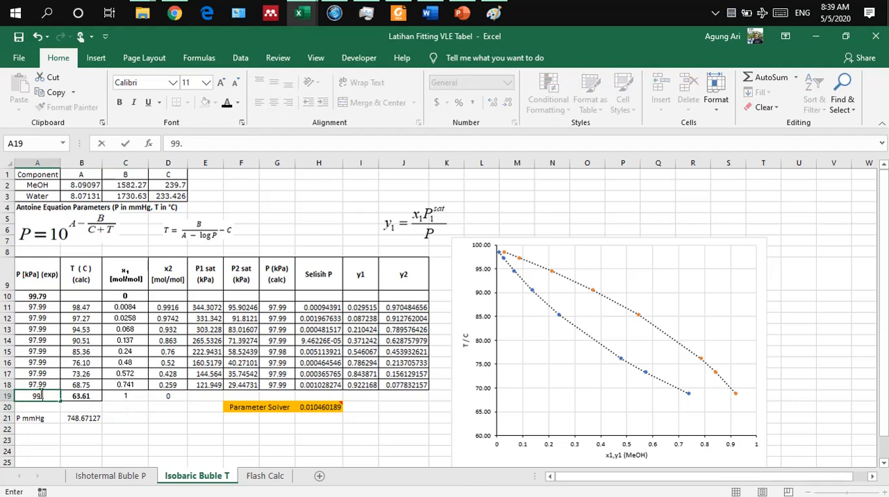
text(.79)
key(Return)
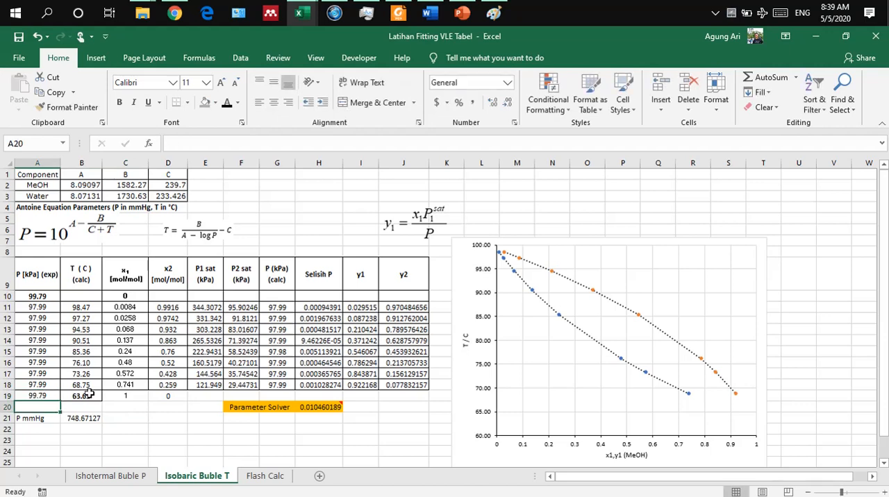
Step: Enter the formula =(C3-(B3-LOG(B21)))-D3 with the water Antoine constants in temperature cell B10
click(87, 295)
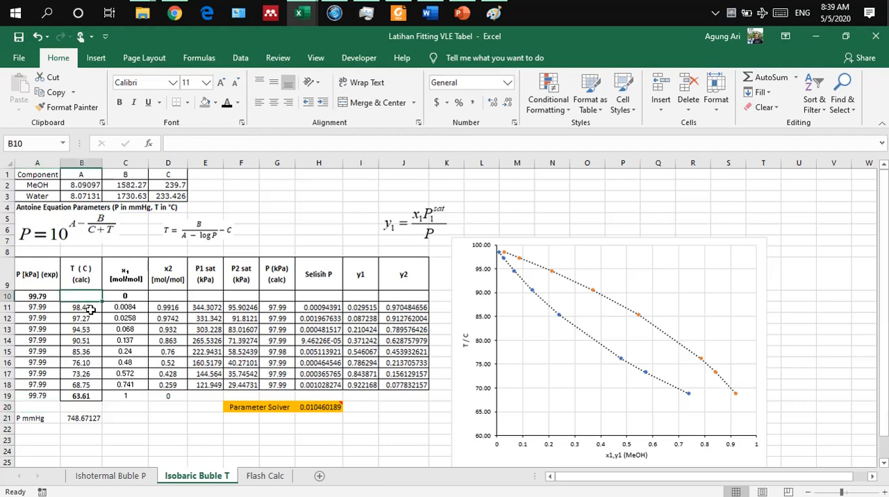
text(=)
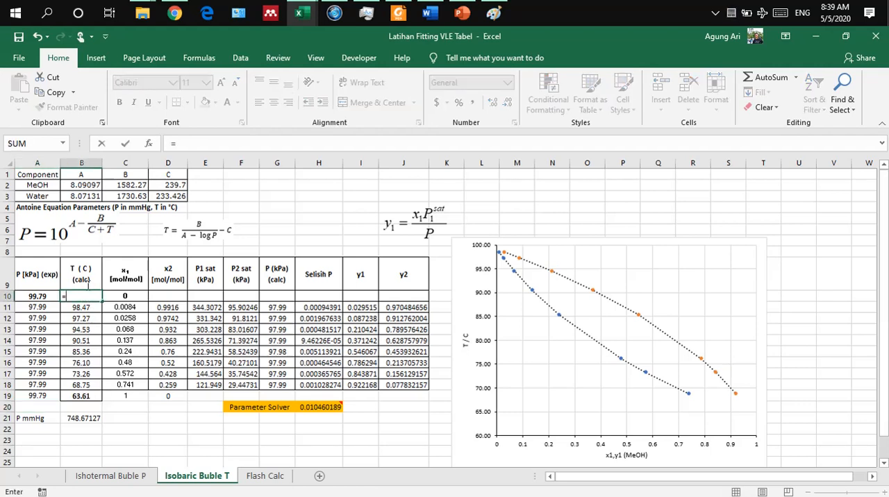
text(()
click(120, 197)
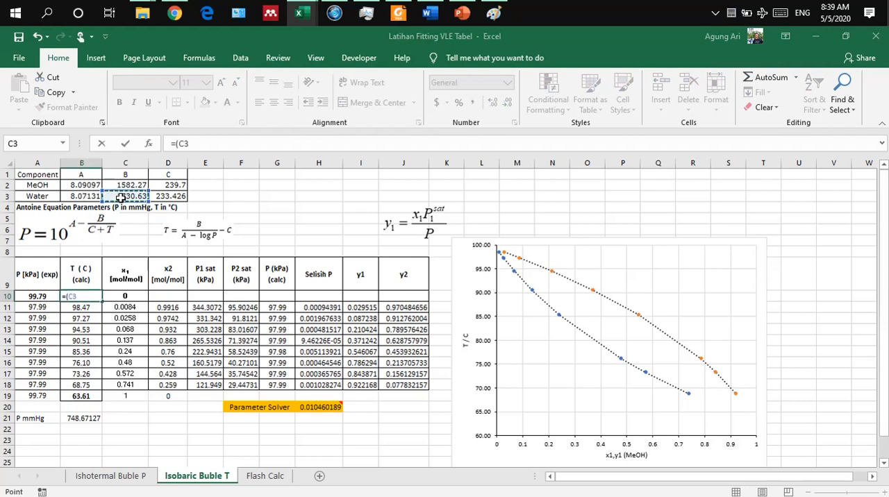
text(-()
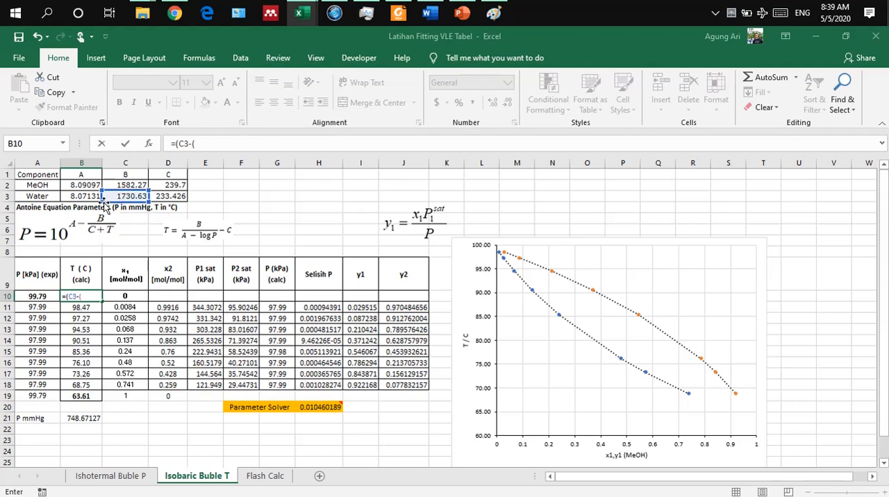
click(85, 198)
text(=)
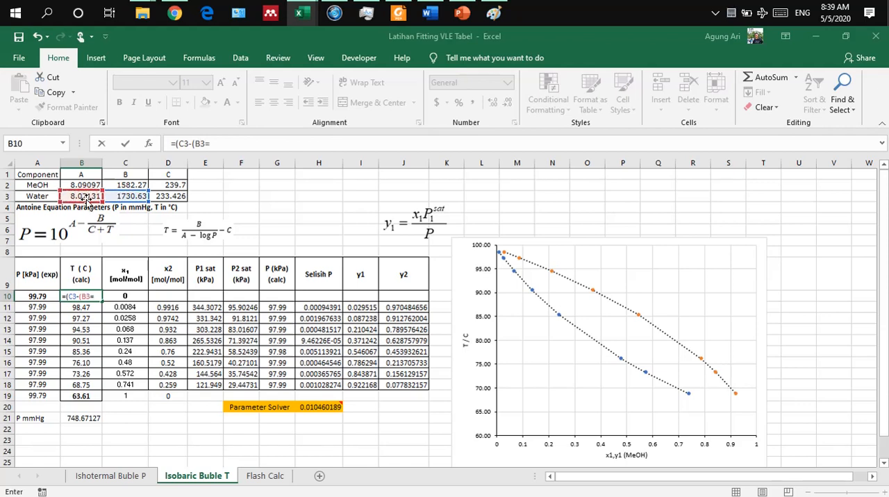
text(log()
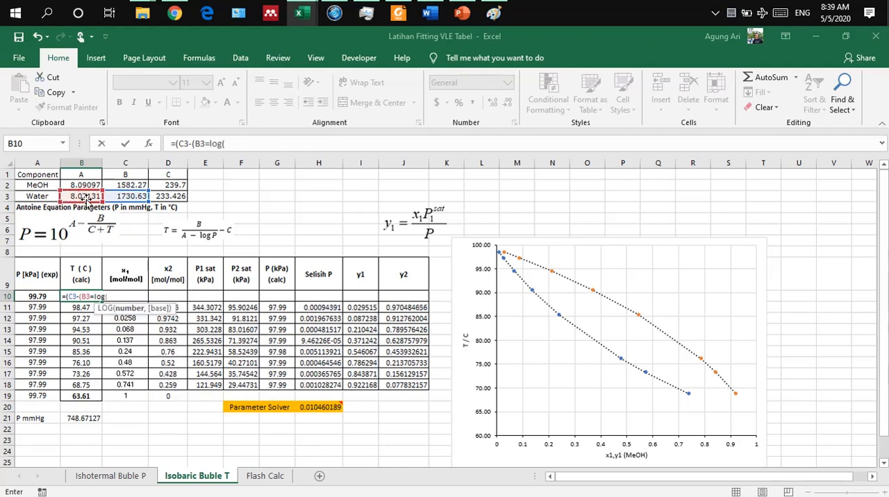
click(78, 421)
mouse_move(78, 423)
mouse_down()
mouse_move(226, 165)
mouse_move(103, 367)
mouse_move(87, 419)
mouse_up()
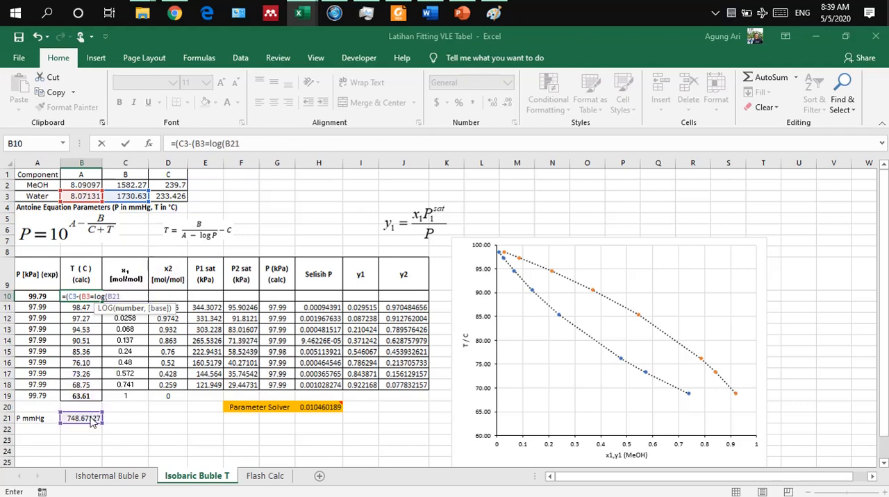
click(210, 146)
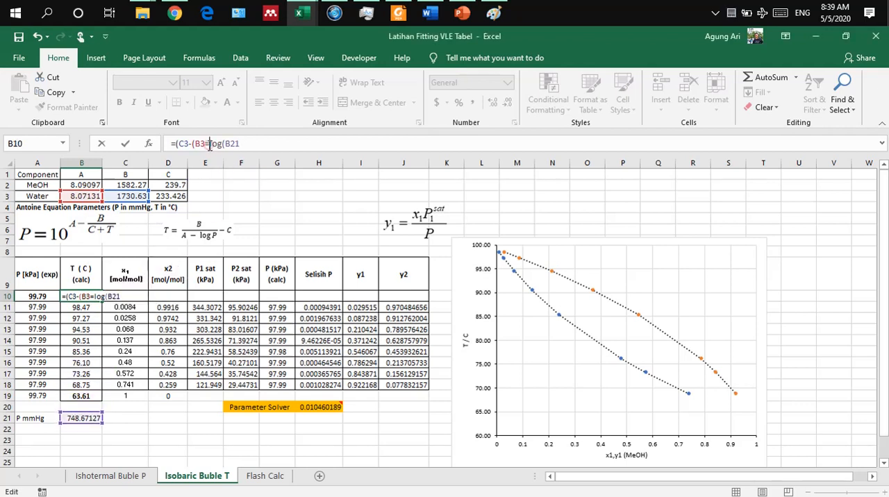
key(BackSpace)
text(-)
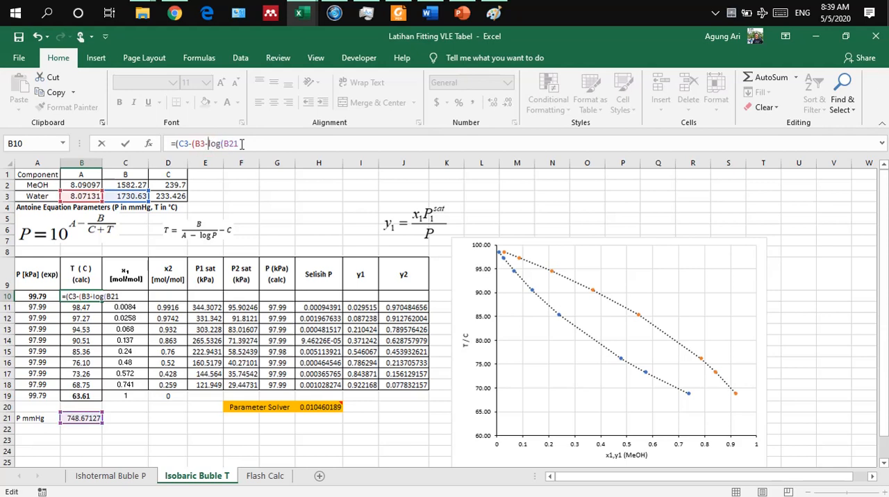
click(242, 144)
text())-)
key(BackSpace)
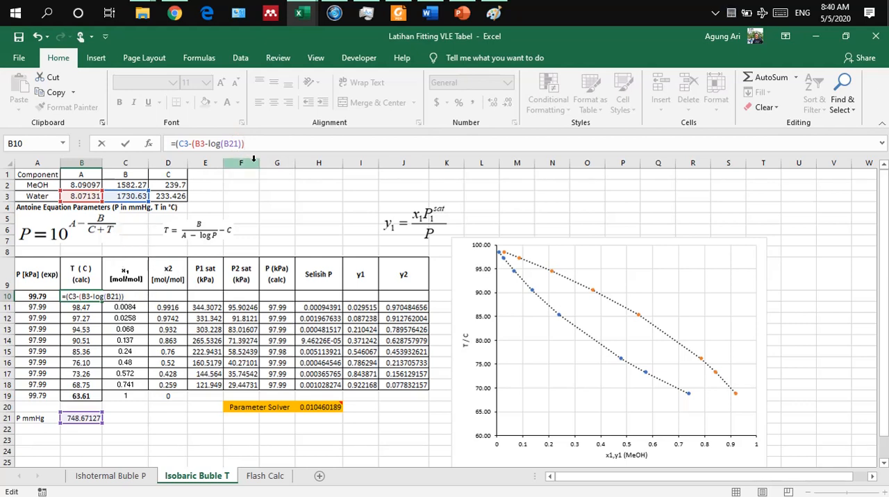
text(-)
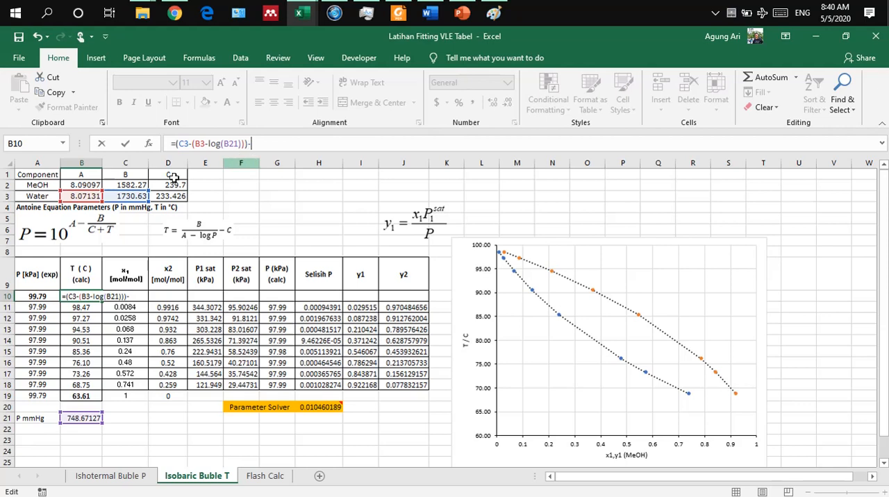
click(167, 196)
key(Return)
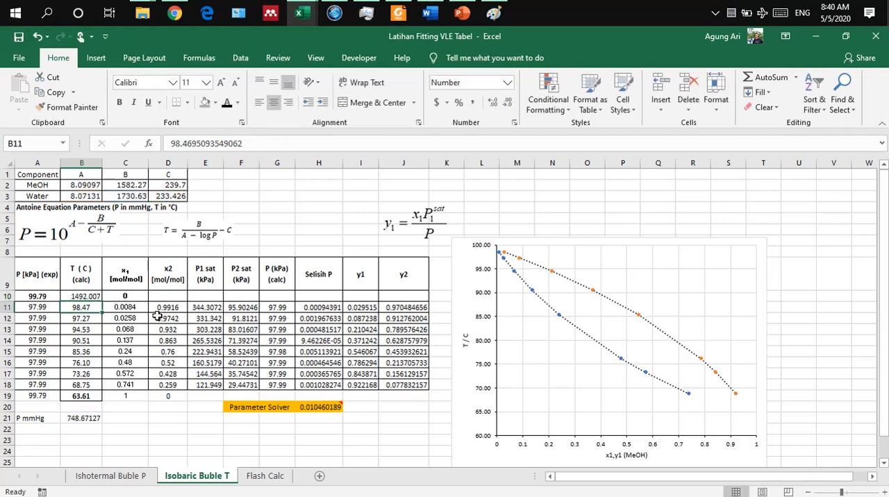
Step: Rewrite the water boiling-temperature formula in B10 as =(C3/(B3-LOG(B21)))-D3, dividing by the bracketed term
click(84, 293)
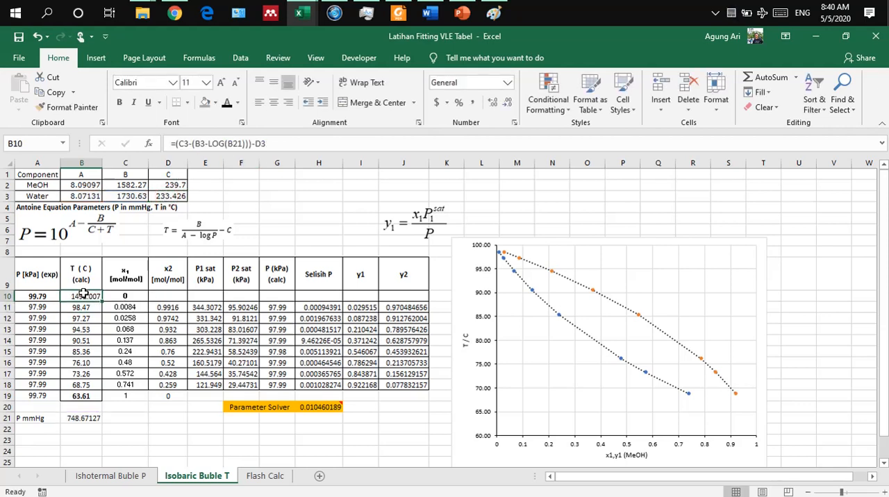
click(280, 146)
drag(280, 145, 175, 145)
key(BackSpace)
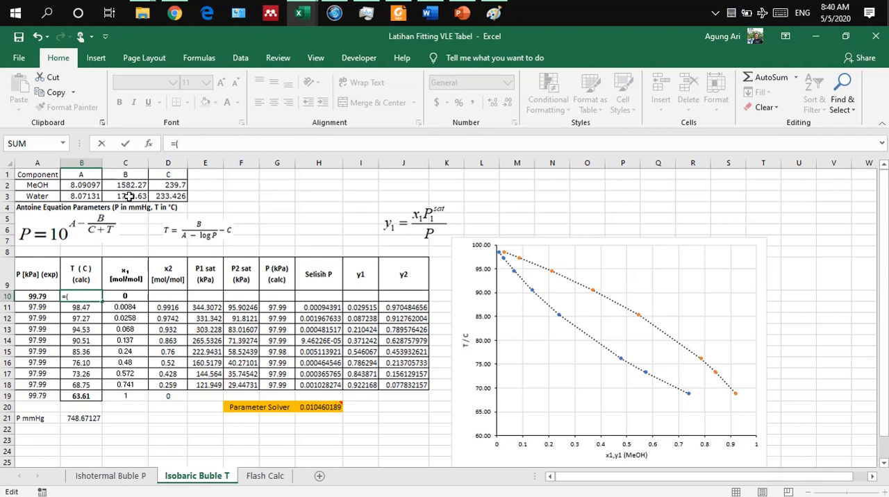
text(()
click(129, 196)
text(/)
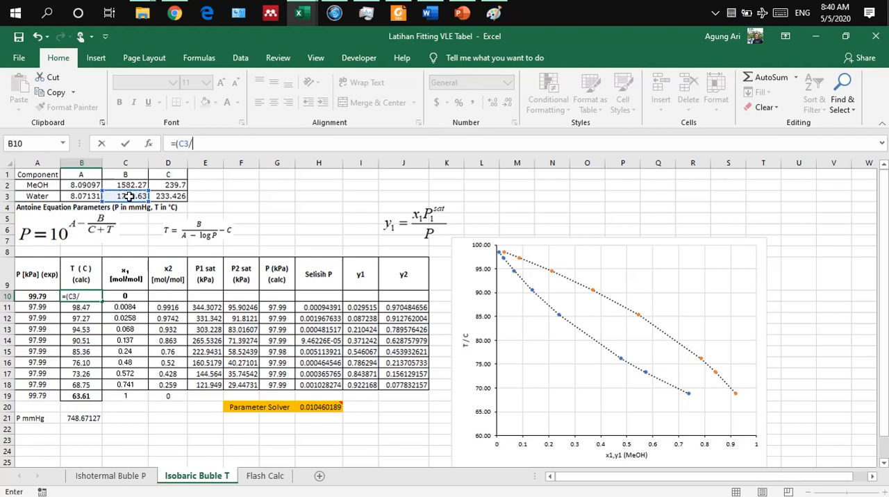
text(()
click(78, 197)
text(-lo)
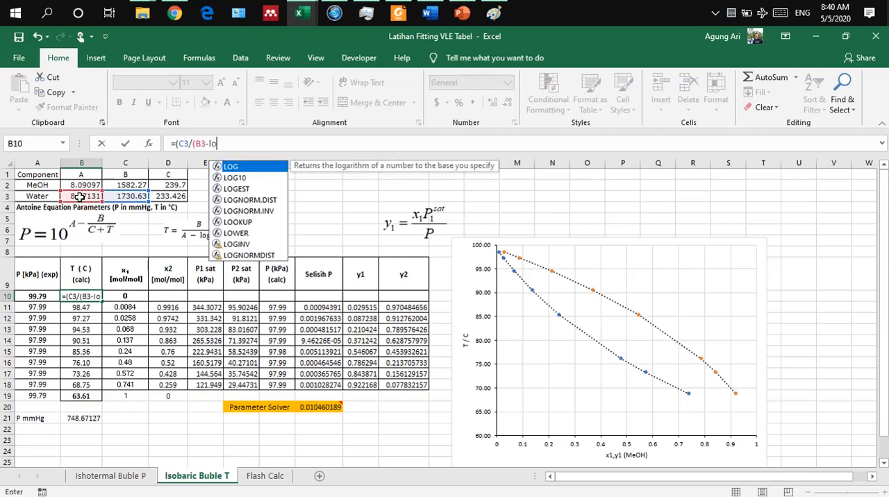
text(g()
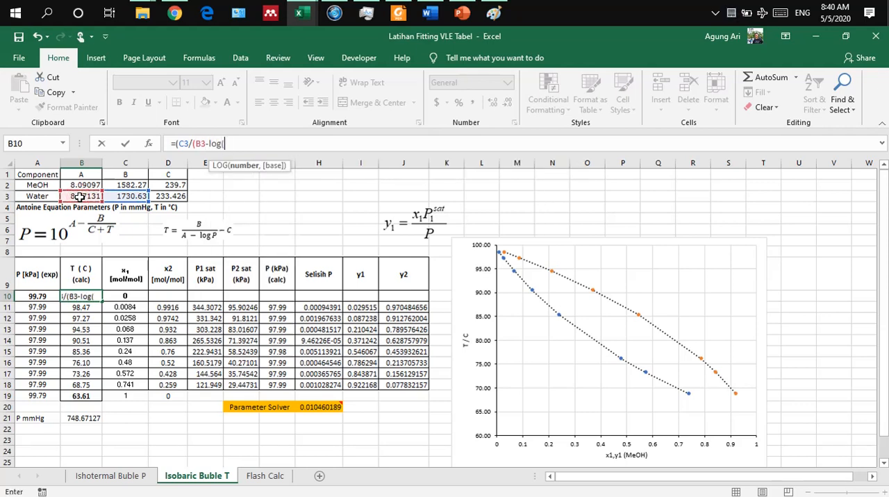
click(78, 415)
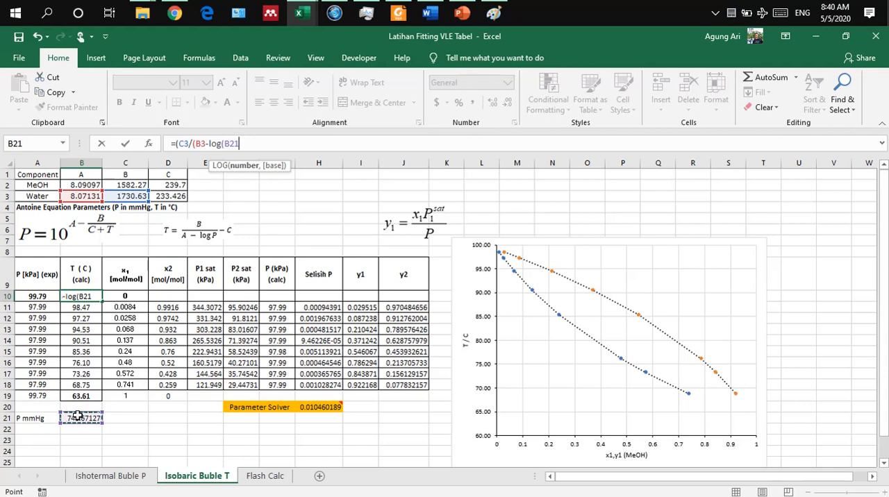
text())
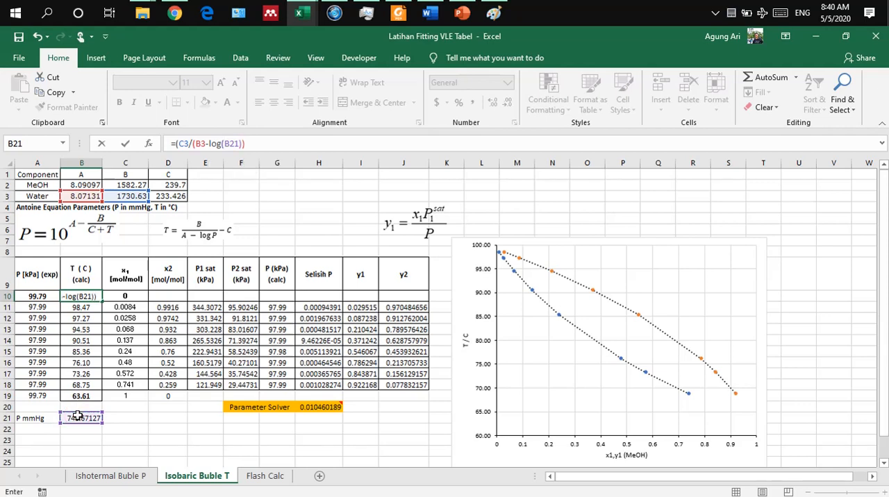
text())-)
click(162, 197)
key(Return)
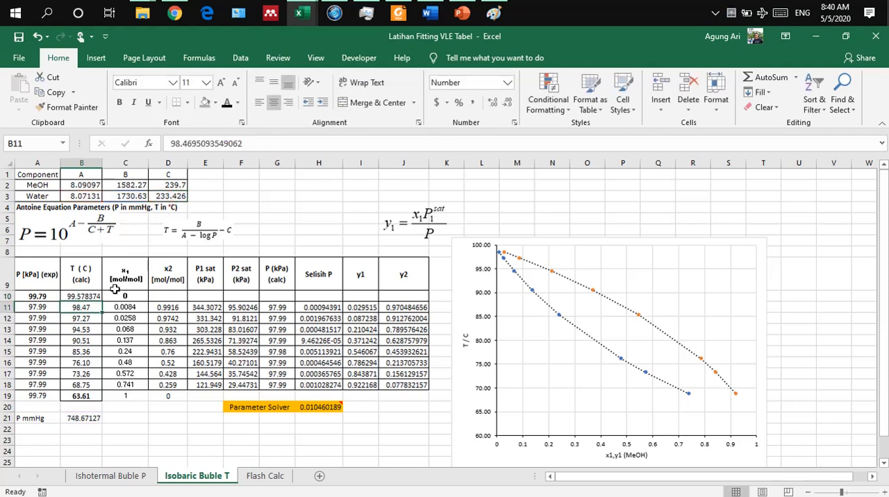
Step: Reduce the water temperature in B10 to two decimal places and center it in the cell
click(77, 296)
click(503, 103)
click(504, 104)
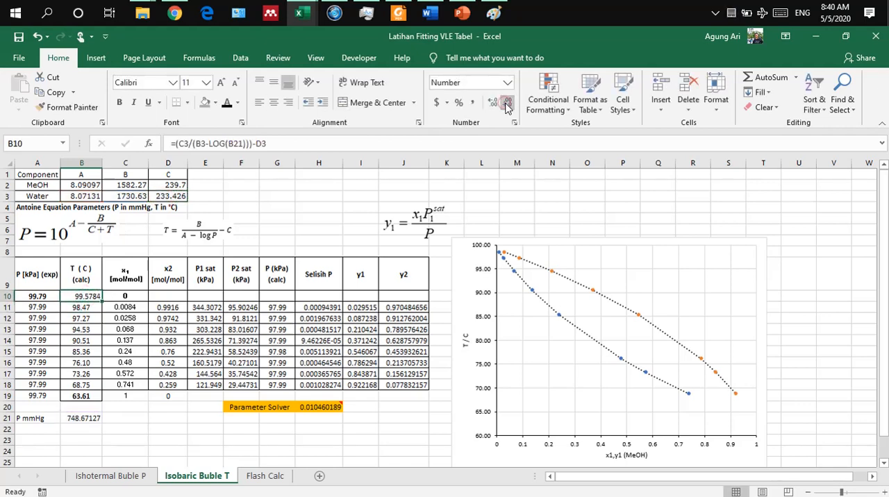
click(507, 103)
click(506, 103)
click(168, 395)
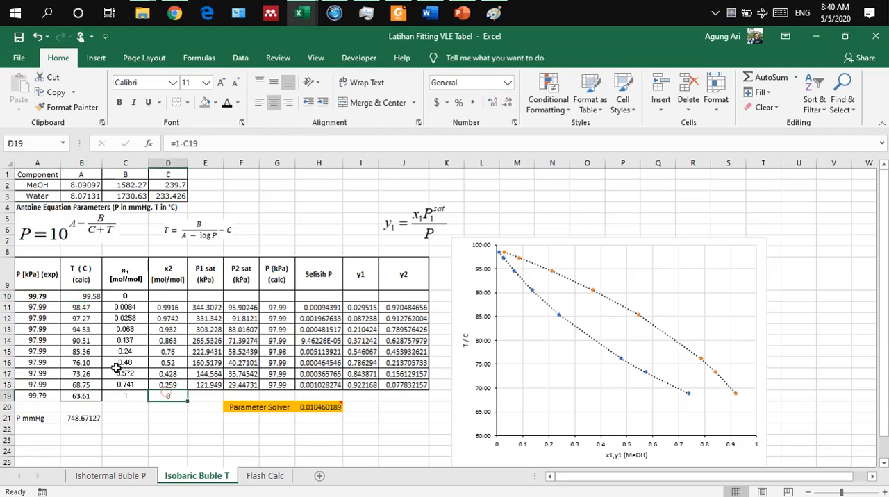
click(77, 297)
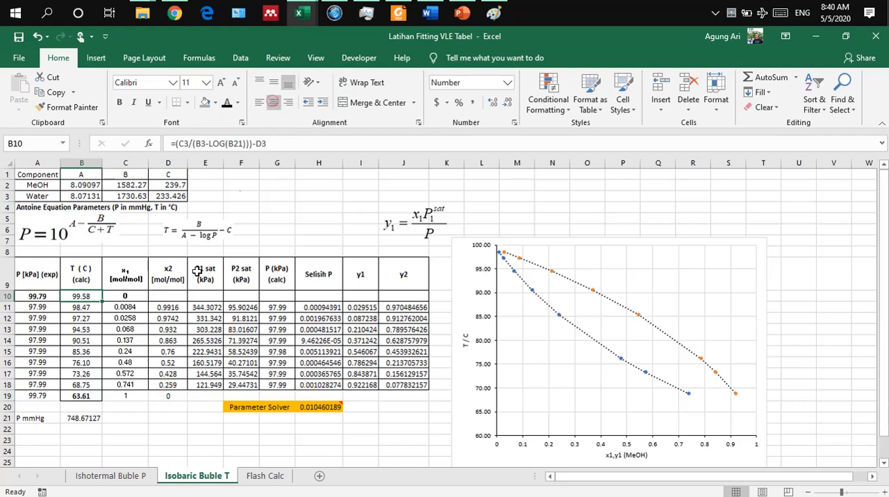
Step: Fill the x2 formula from D11 up into D10 for the pure-water row
click(167, 296)
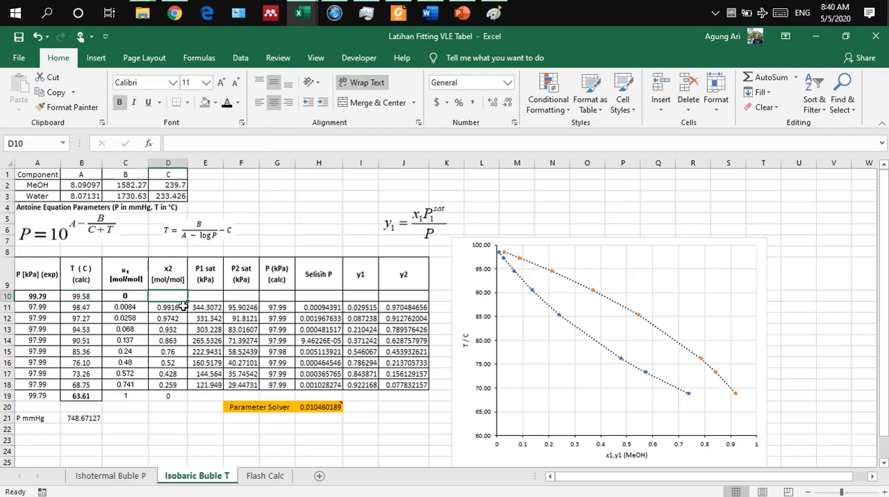
click(182, 307)
drag(188, 305, 186, 297)
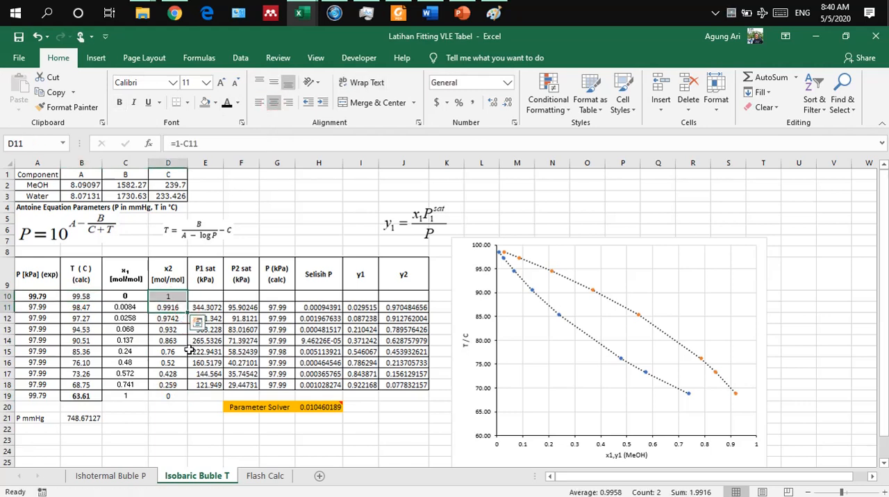
Step: Apply all borders to the extended data range A10:J19
drag(34, 296, 418, 400)
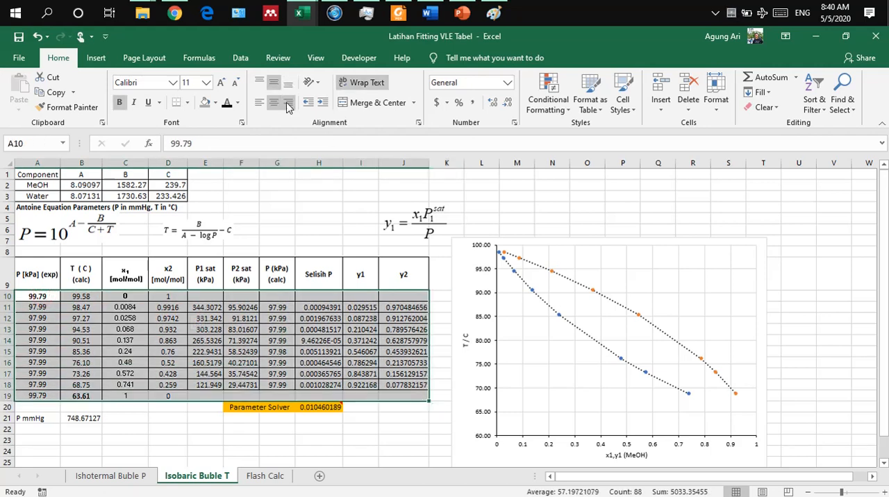
click(186, 104)
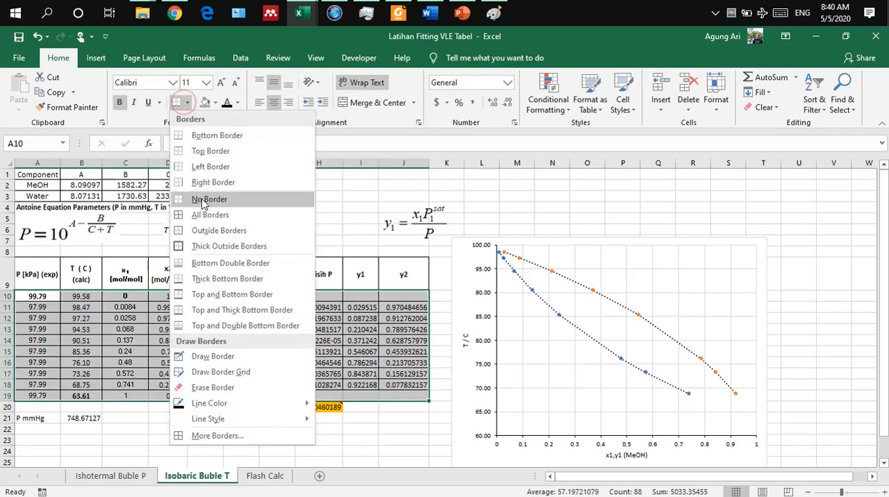
click(203, 217)
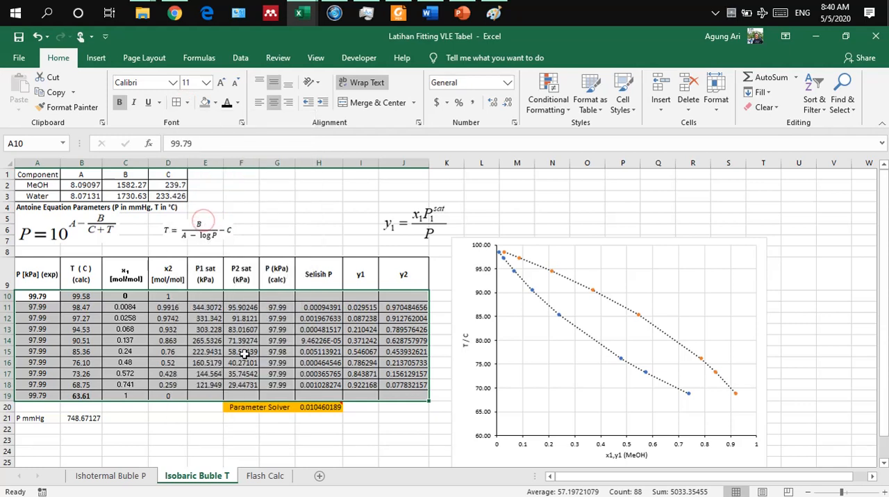
click(278, 393)
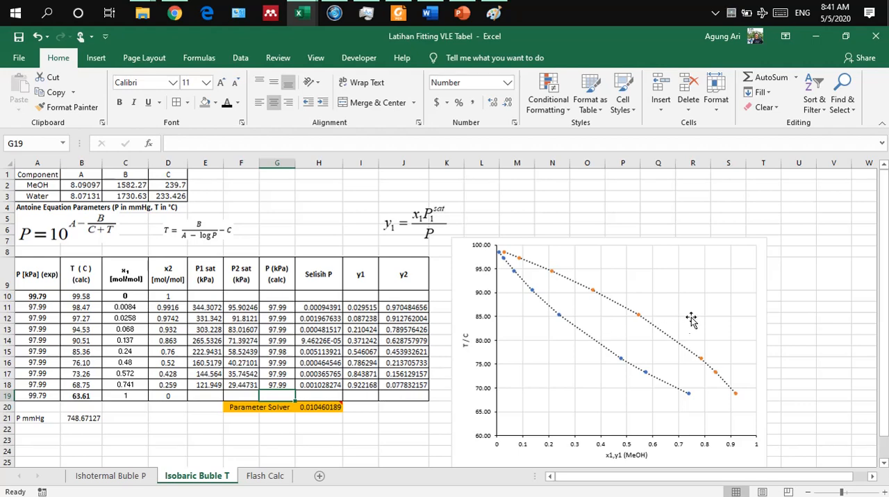
Step: Extend the chart's Series1 to X values C10:C19 and Y values B10:B19
right_click(604, 282)
click(655, 356)
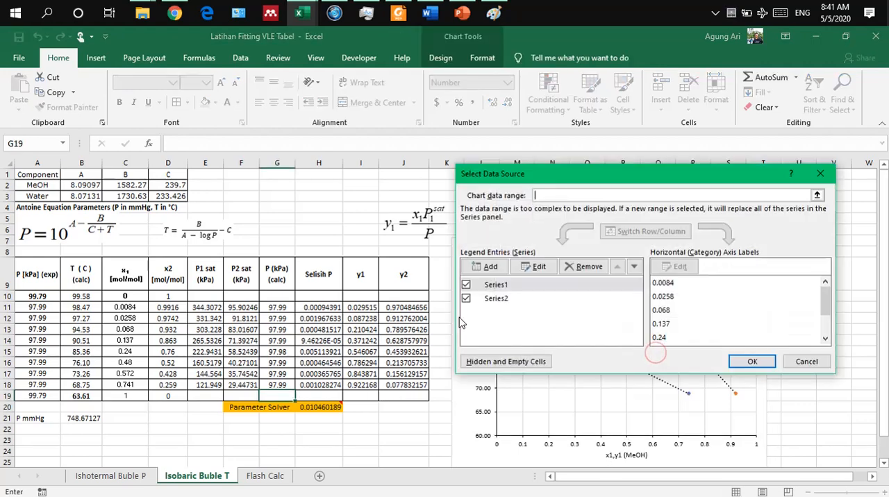
click(495, 284)
click(531, 270)
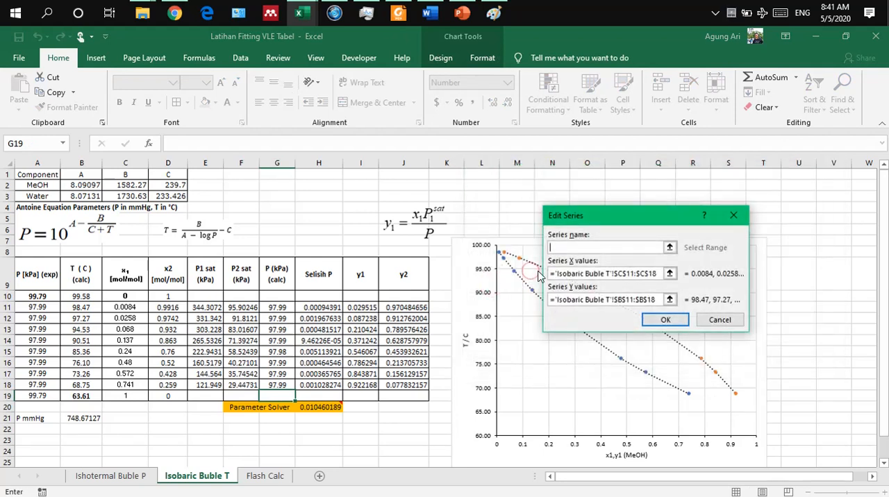
click(669, 273)
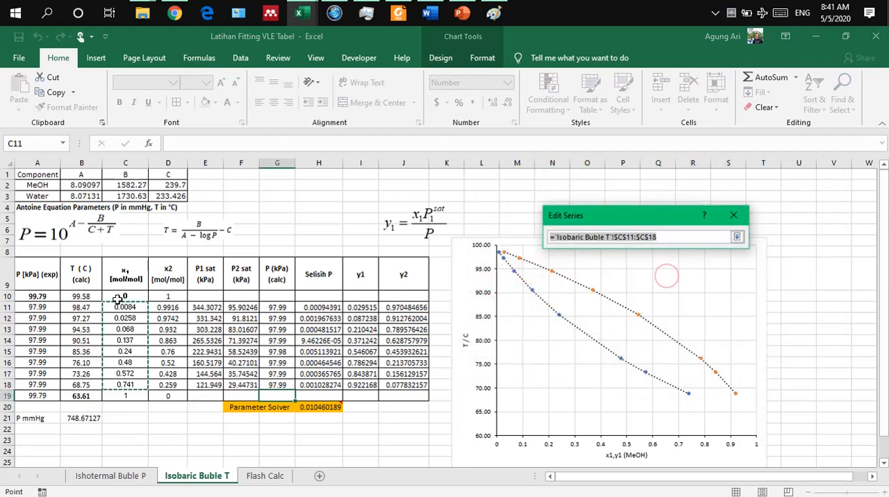
drag(125, 296, 123, 396)
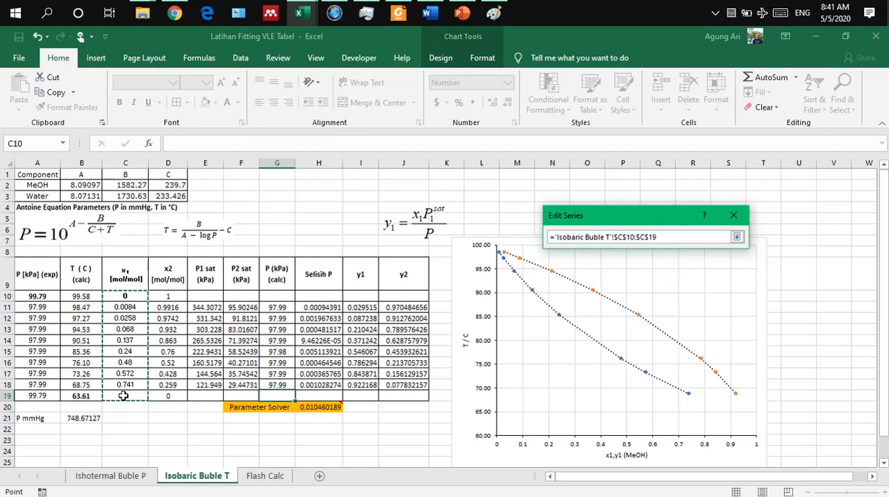
click(736, 237)
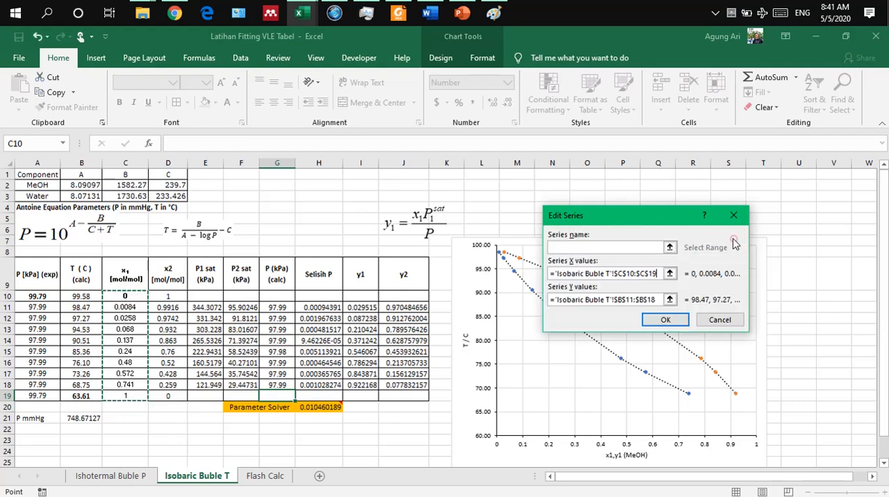
click(670, 297)
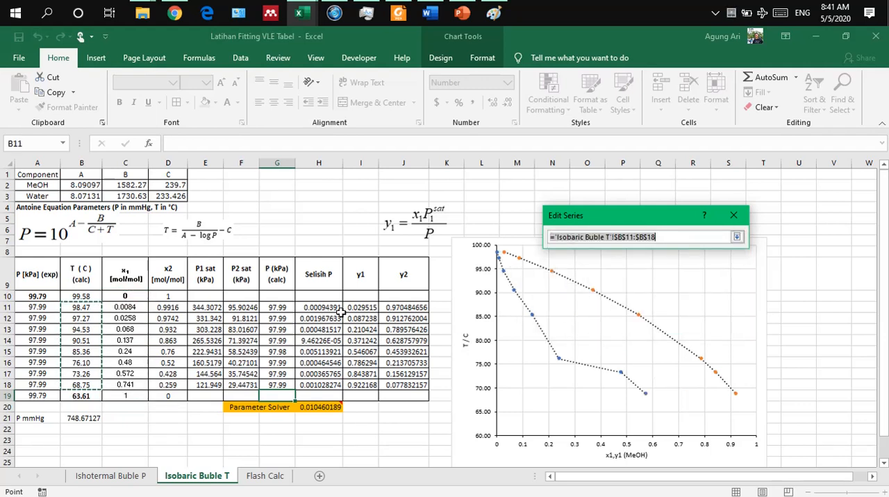
drag(91, 298, 92, 390)
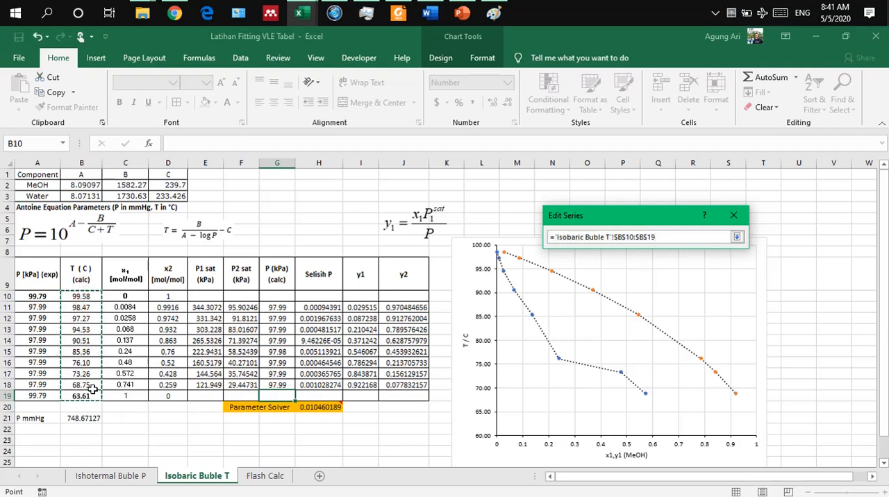
click(736, 236)
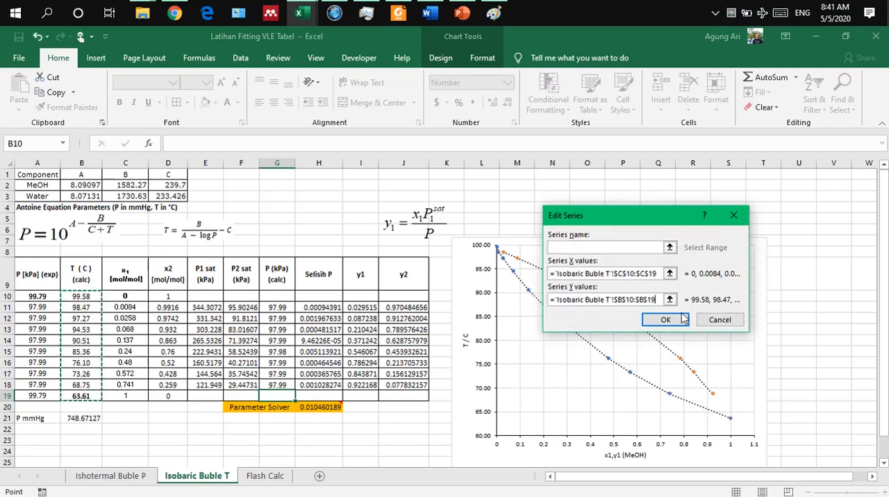
click(667, 321)
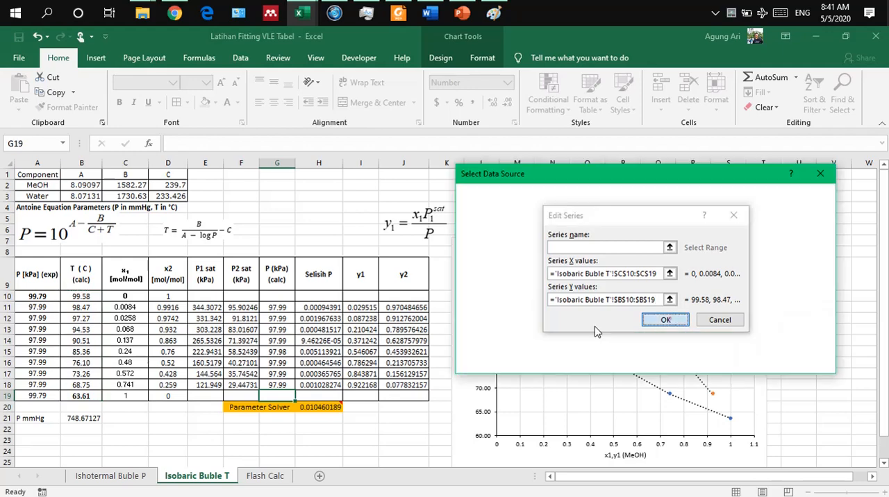
Step: Extend the chart's Series2 to X values I10:I19 and Y values B10:B19, and accept the data source changes
click(512, 299)
click(528, 265)
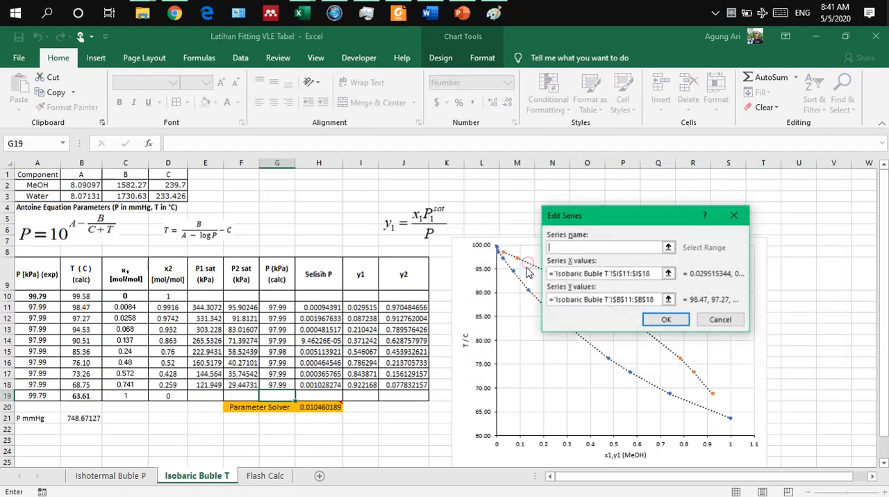
click(663, 273)
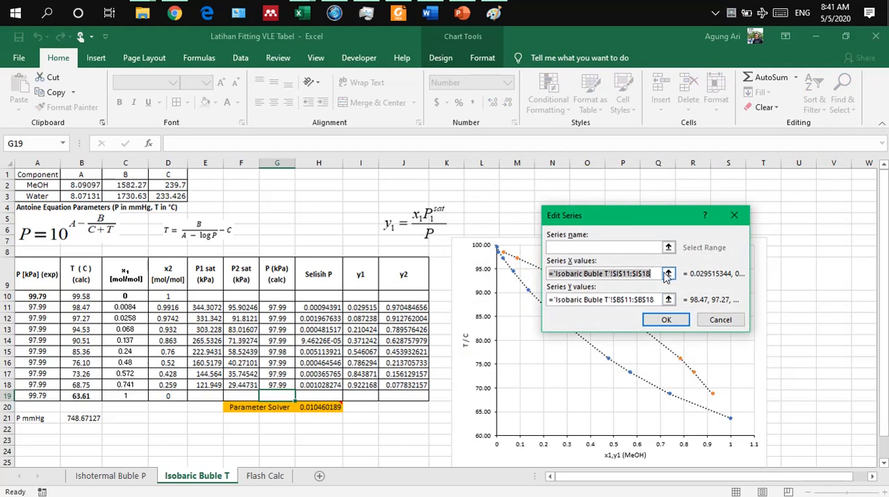
click(667, 275)
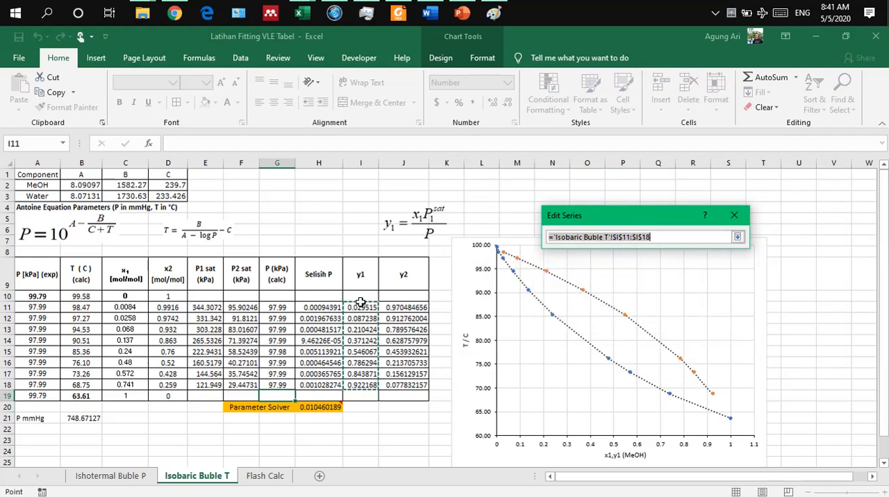
drag(360, 296, 360, 395)
click(738, 238)
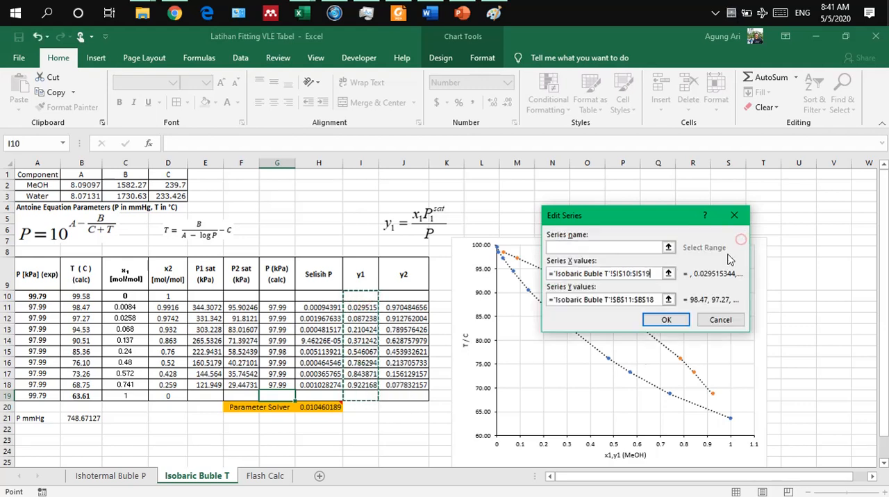
click(668, 300)
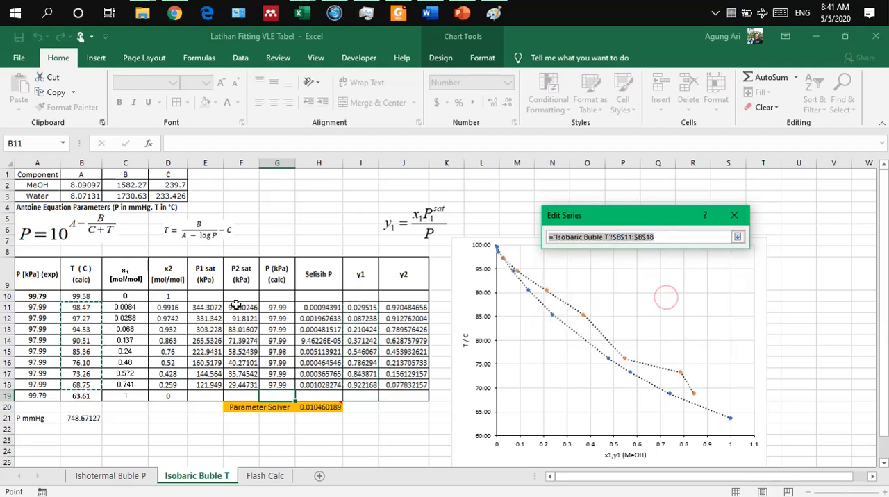
drag(80, 297, 81, 393)
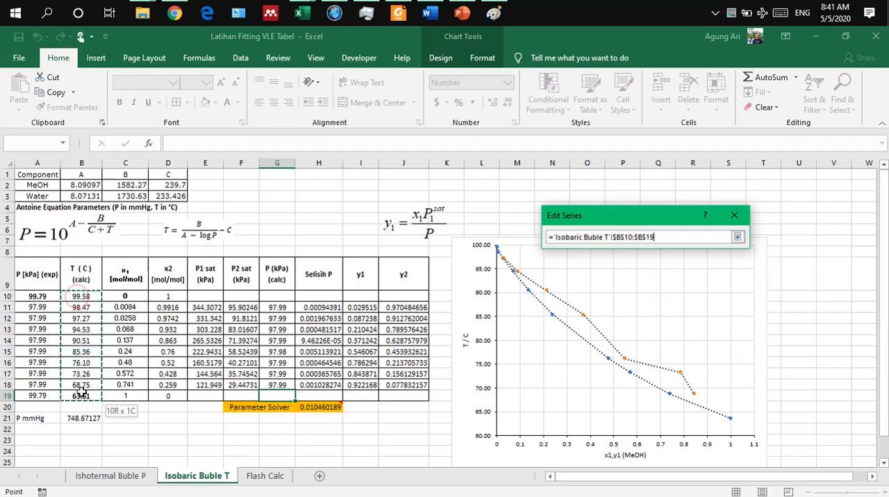
click(738, 238)
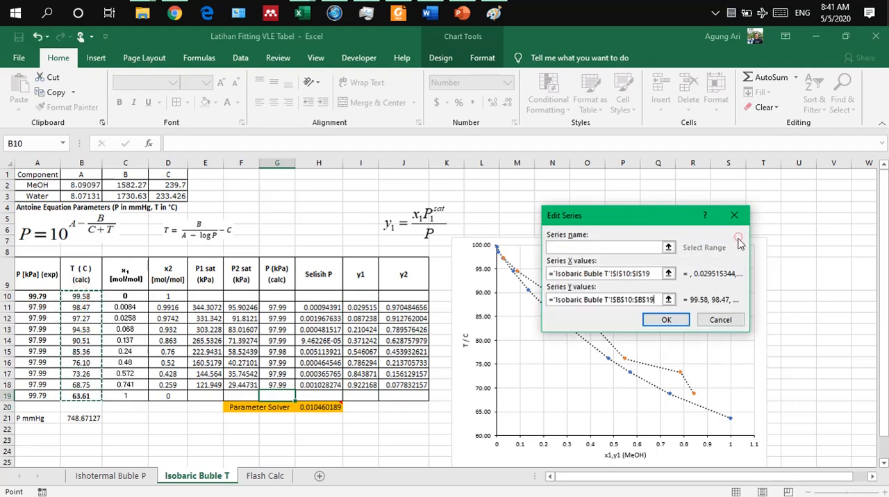
click(665, 320)
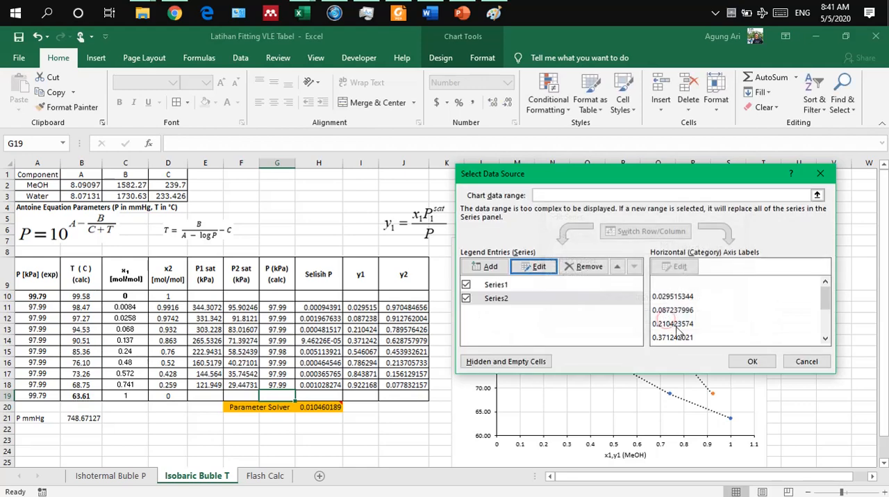
click(752, 361)
Step: Enter y1 = 0 in I10 and y2 = 1 in J10 for the pure-water row
click(359, 297)
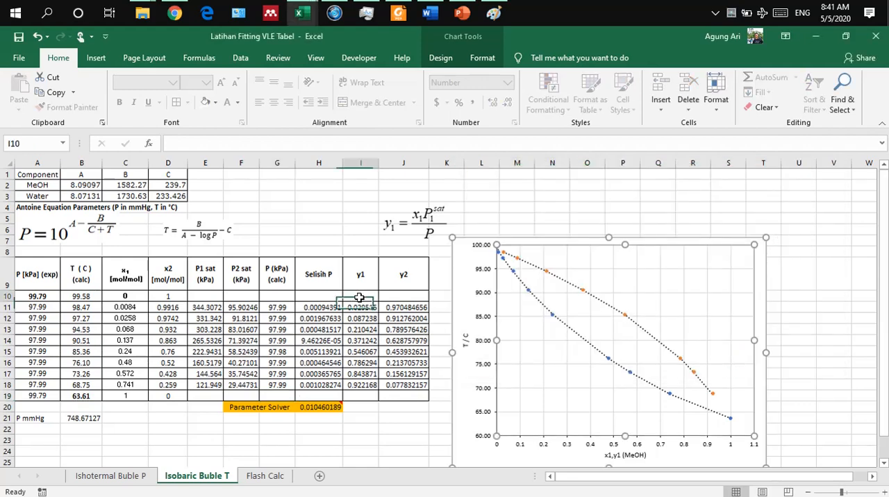
text(0)
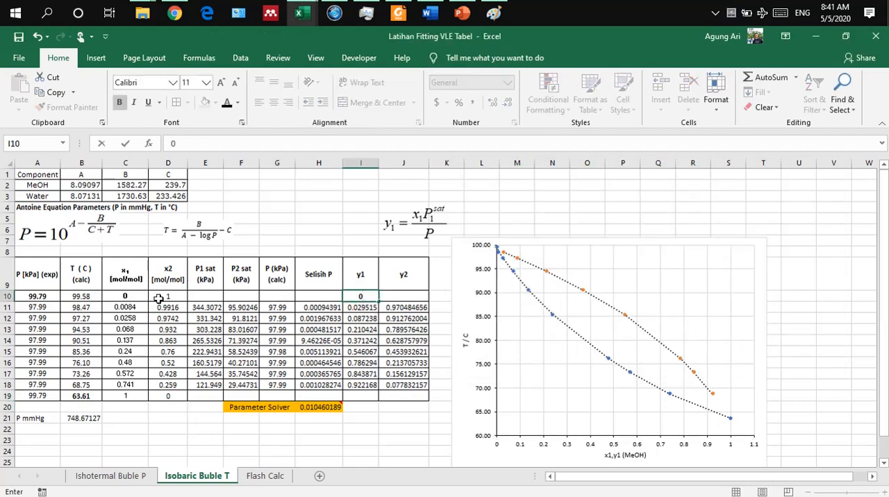
key(Return)
key(Right)
key(Up)
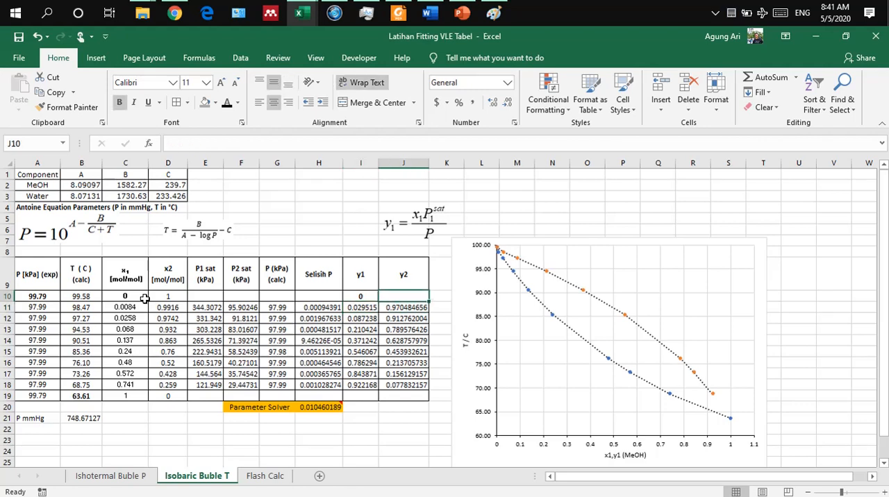
text(1)
key(Return)
Step: Enter y1 = 1 in I19 and y2 = 0 in J19 for the pure-methanol row
key(Down)
key(Down)
key(Down)
key(Down)
key(Down)
key(Down)
key(Down)
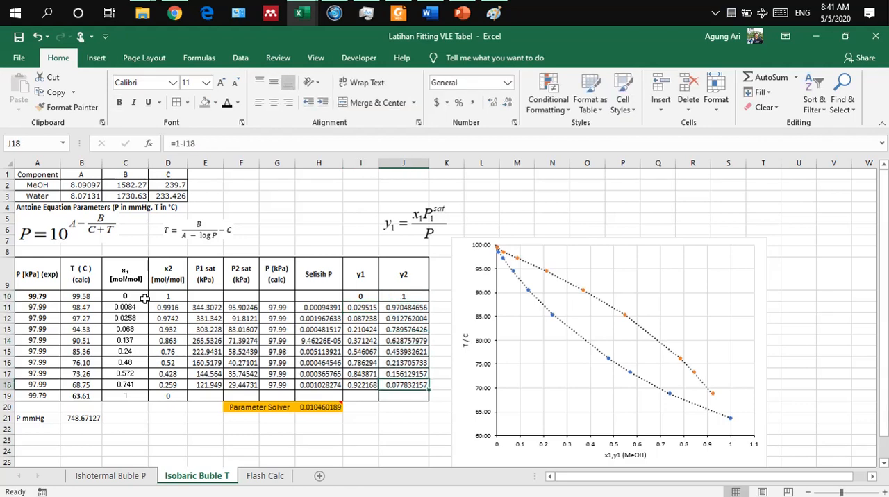
key(Down)
key(Left)
text(1)
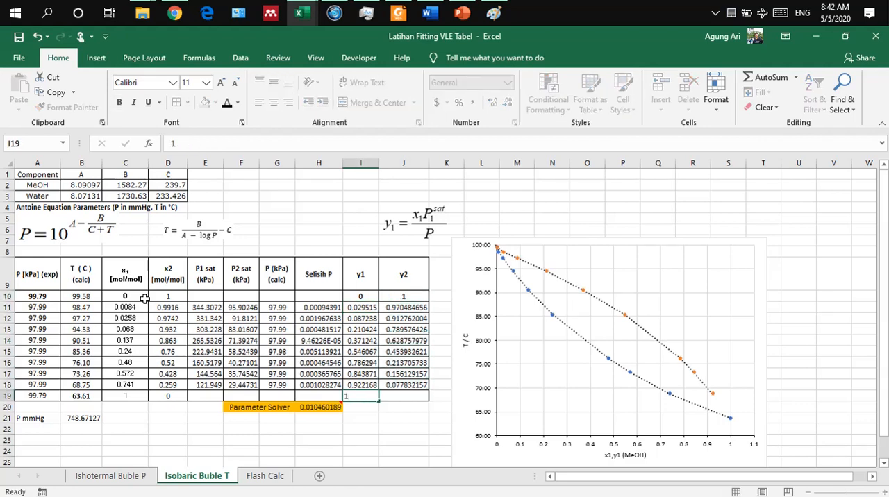
key(Right)
text(0)
key(Return)
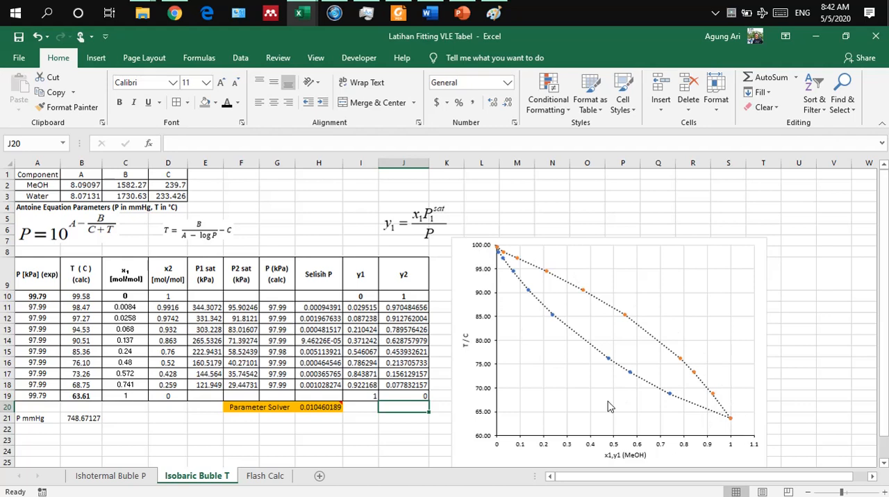
Step: Shift the T-x-y chart slightly upward and remove its vertical and horizontal gridlines
click(596, 236)
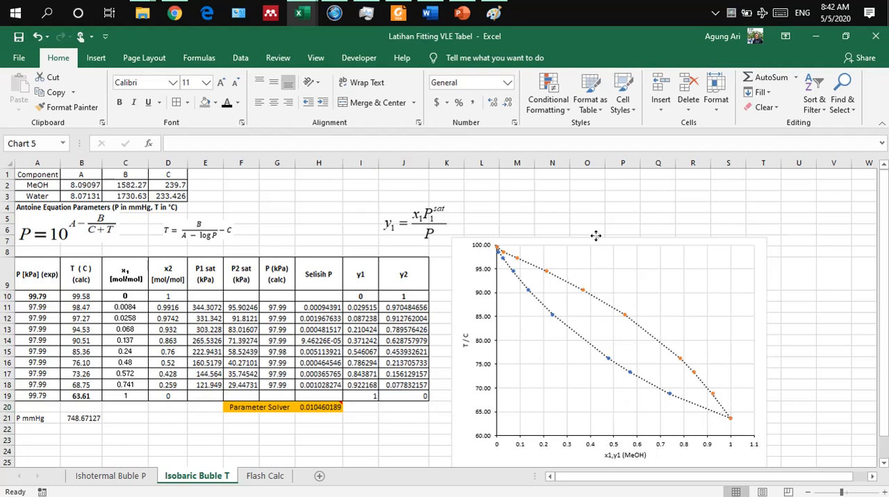
drag(596, 236, 591, 238)
click(600, 241)
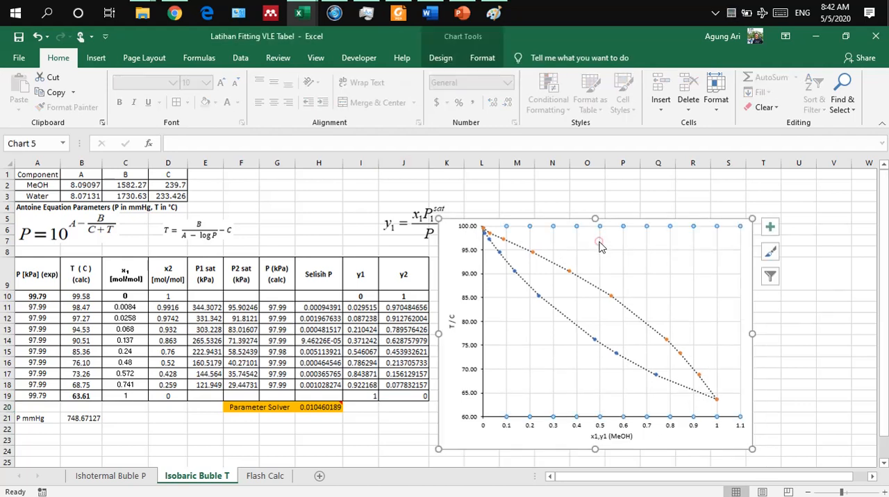
click(599, 247)
click(602, 251)
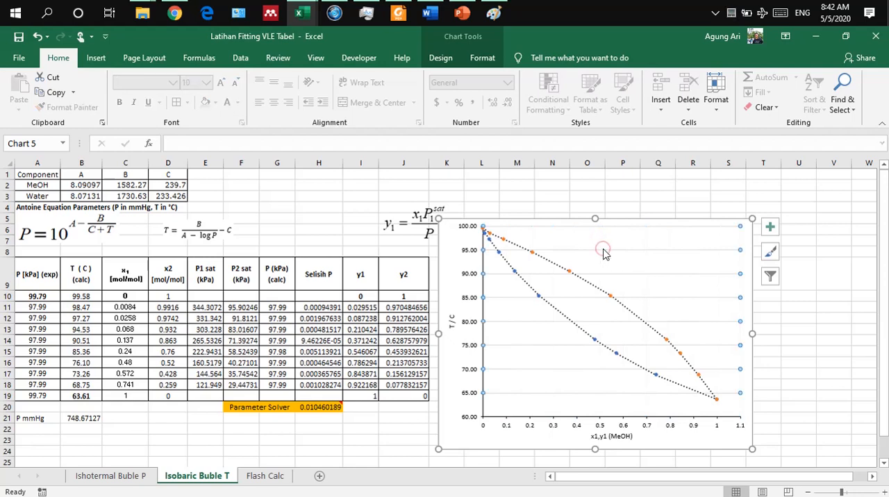
click(602, 253)
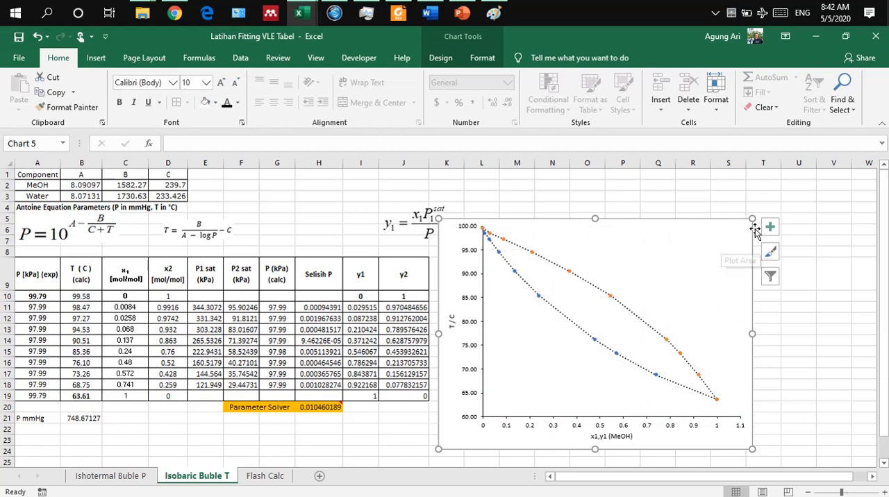
Step: Reposition the chart beside the data table so that it does not cover the y1 equation
drag(631, 223, 631, 213)
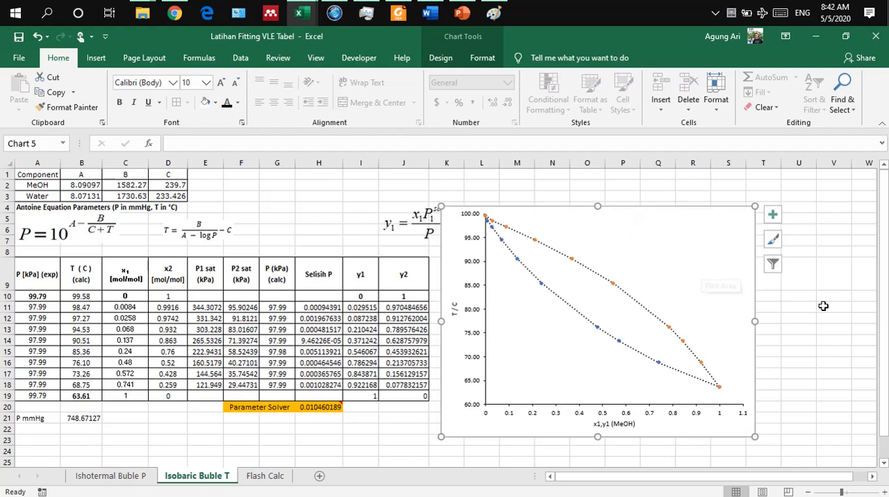
drag(684, 207, 684, 209)
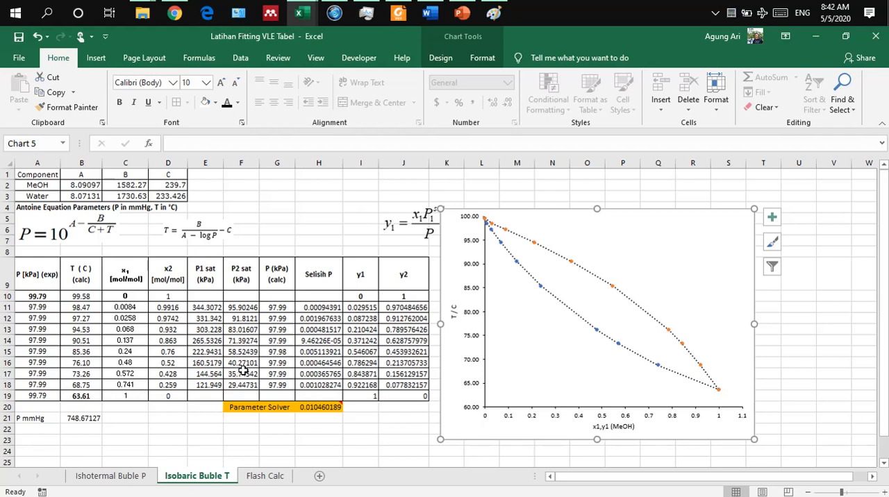
click(167, 448)
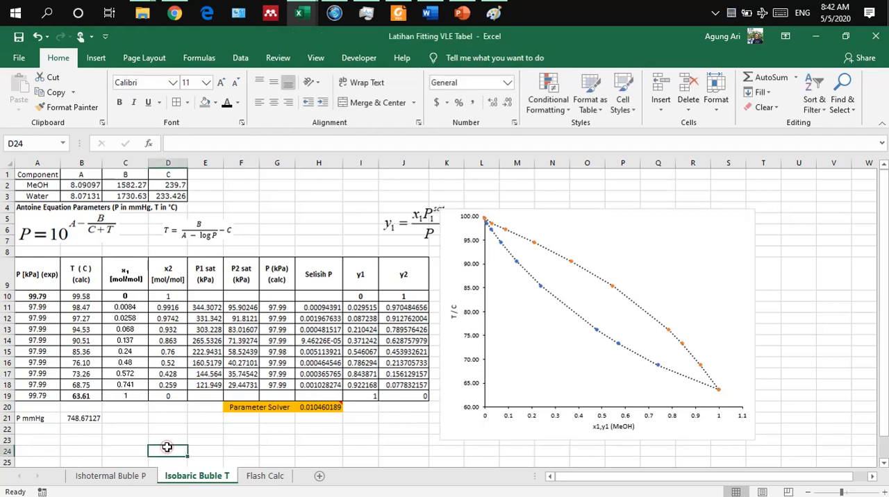
mouse_move(571, 210)
mouse_down()
mouse_move(573, 228)
mouse_move(581, 203)
mouse_up()
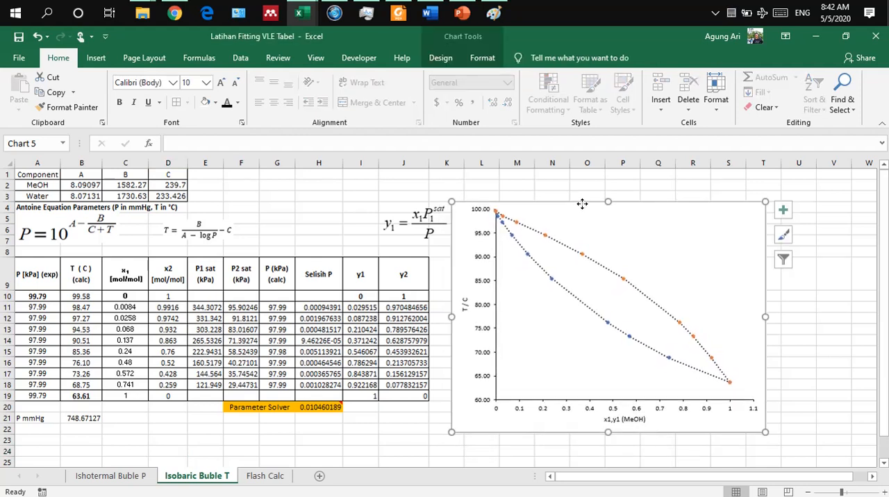
click(523, 186)
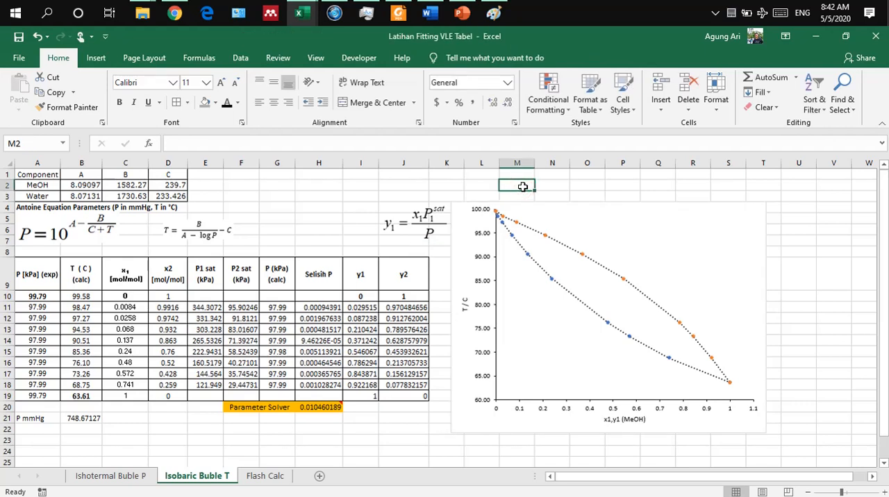